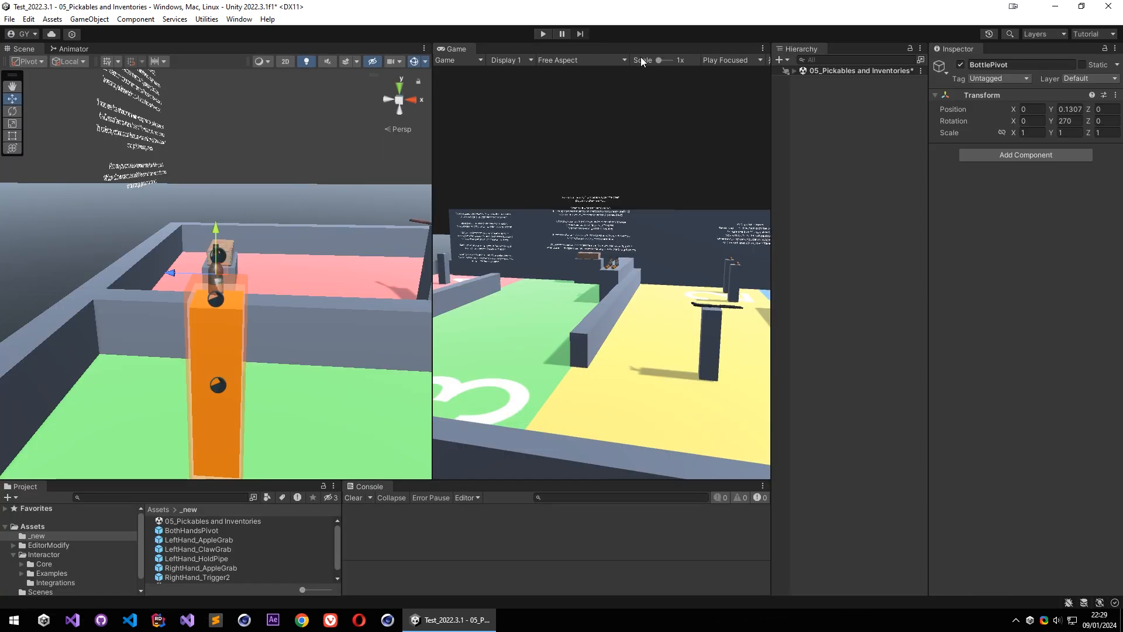
Open the Tutorial scene from the _new folder, discarding the unsaved changes in the current scene.
scroll(201, 537, down, 1)
double_click(182, 580)
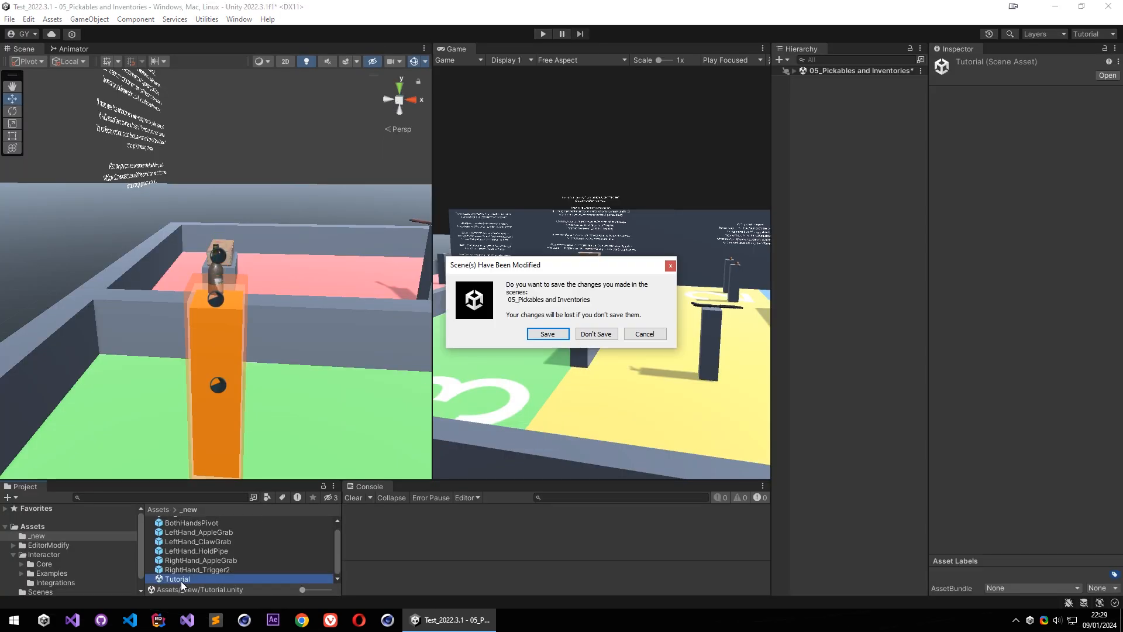
click(594, 333)
right_drag(293, 289, 560, 326)
mouse_move(349, 292)
right_down()
mouse_move(358, 267)
mouse_move(344, 266)
mouse_move(353, 291)
right_up()
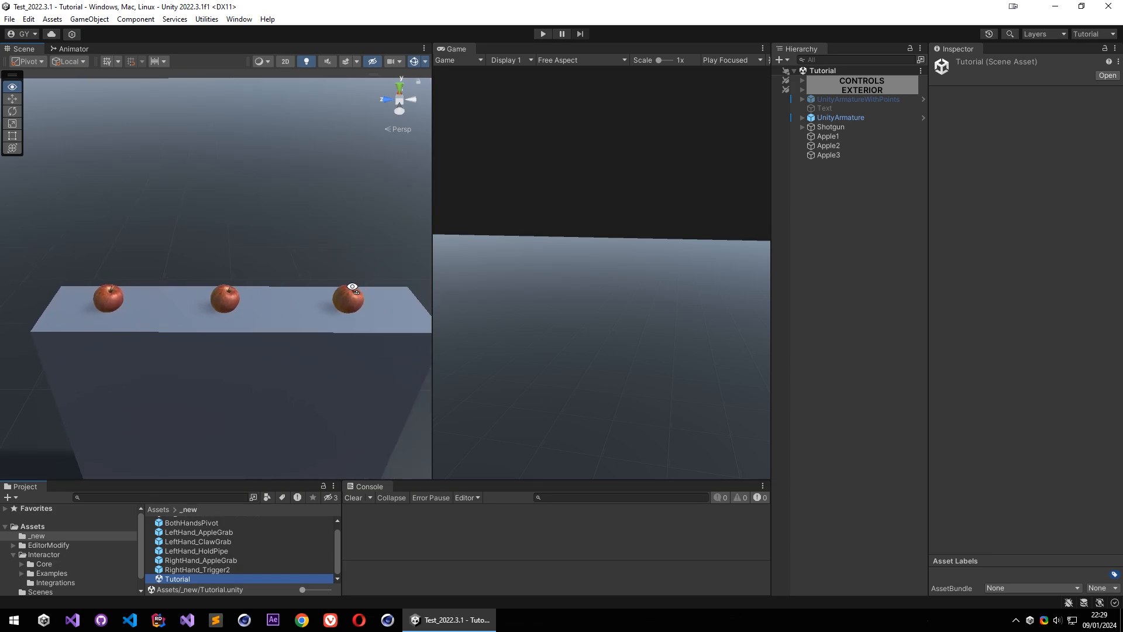
Open the Interactor spawner window for UnityArmature and dock InteractorTargetSpawner beside the Inspector.
click(827, 136)
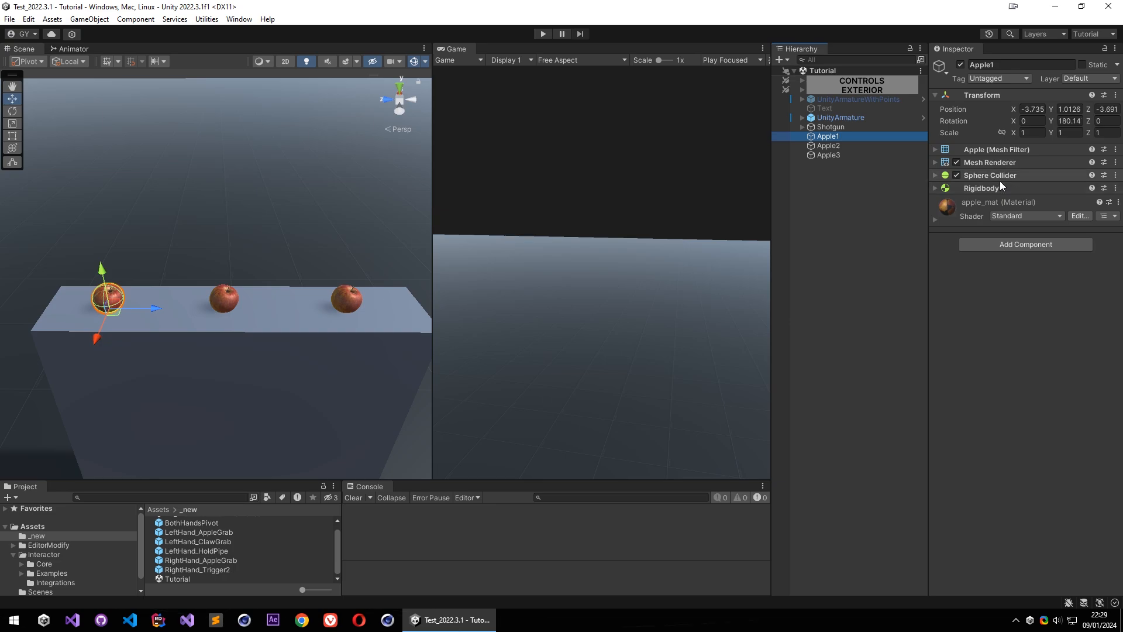
click(849, 119)
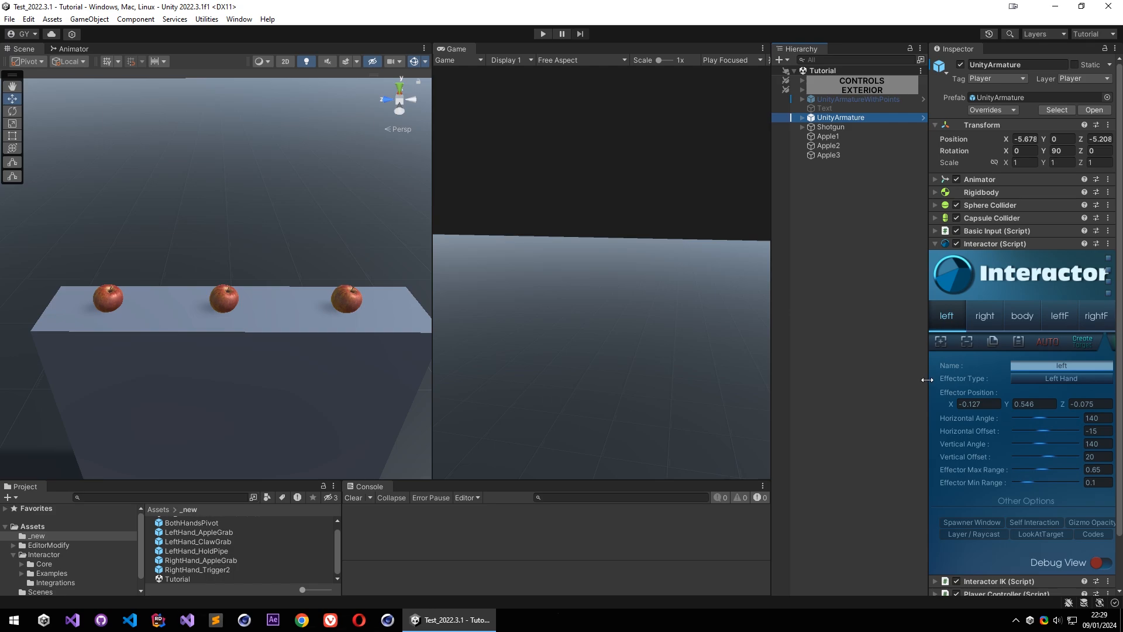
drag(927, 380, 910, 380)
click(961, 512)
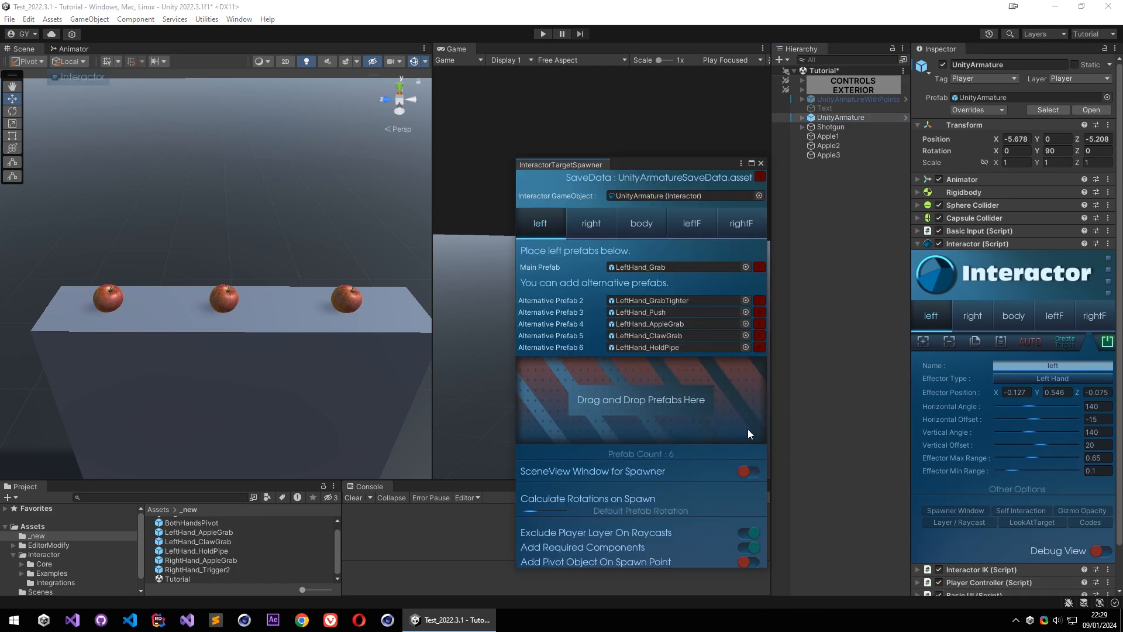
drag(567, 166, 995, 48)
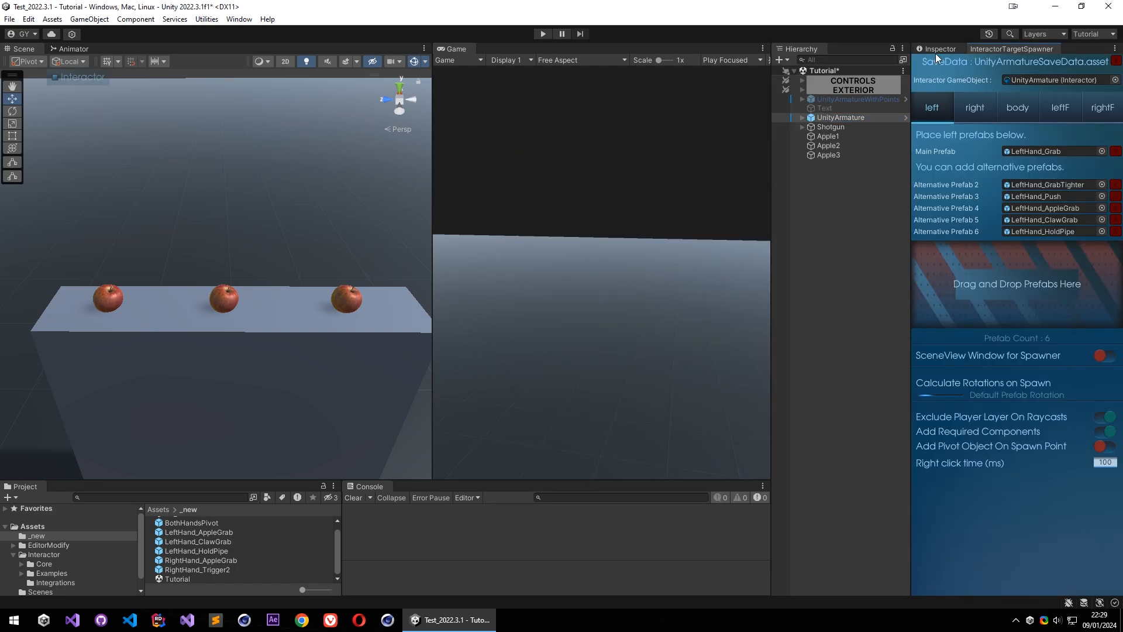
Show the Interactor Spawn Settings overlay in the Scene view and place it clear of the first apple.
mouse_move(250, 358)
right_down()
mouse_move(243, 346)
mouse_move(253, 447)
mouse_move(250, 362)
right_up()
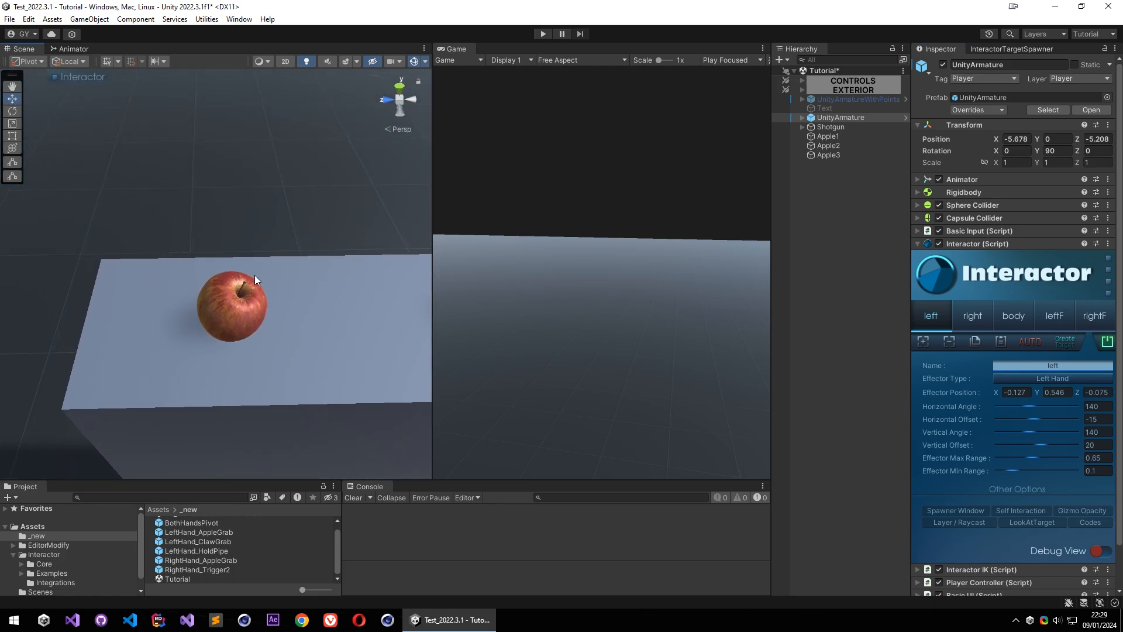
click(54, 77)
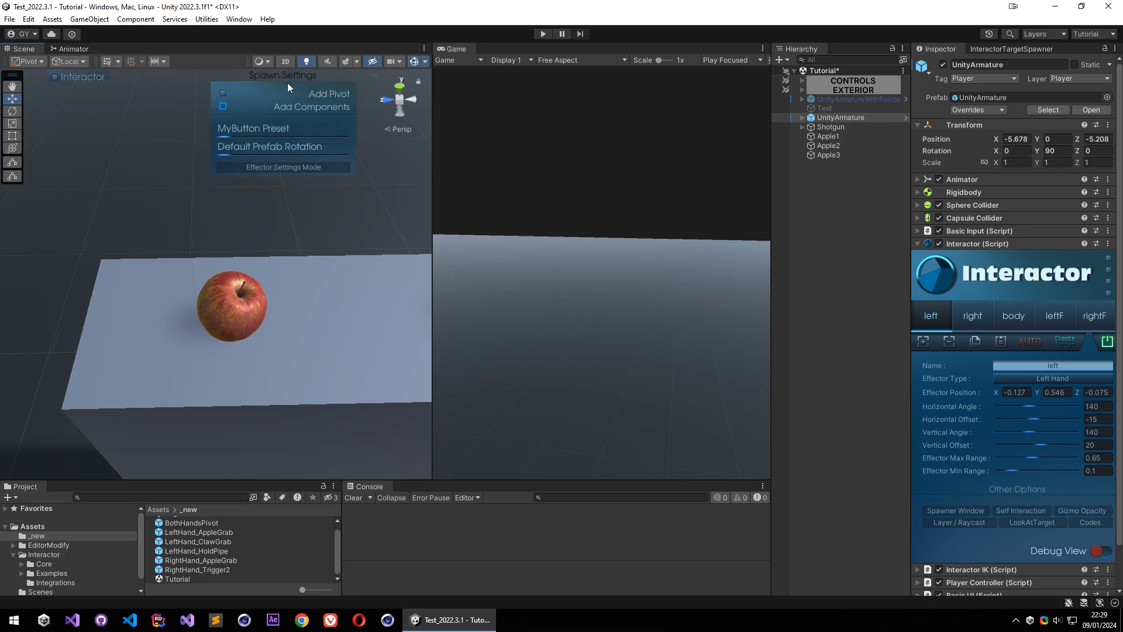
drag(287, 83, 102, 366)
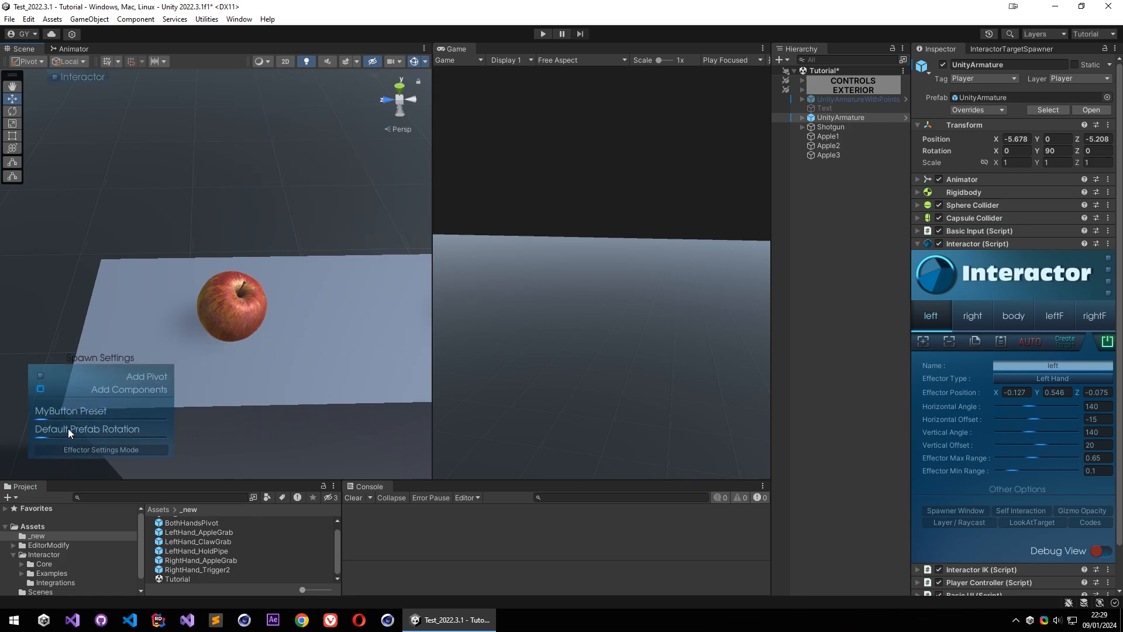
Try spawning LeftHand_AppleGrab on Apple1 using Default Prefab Rotation.
right_click(235, 279)
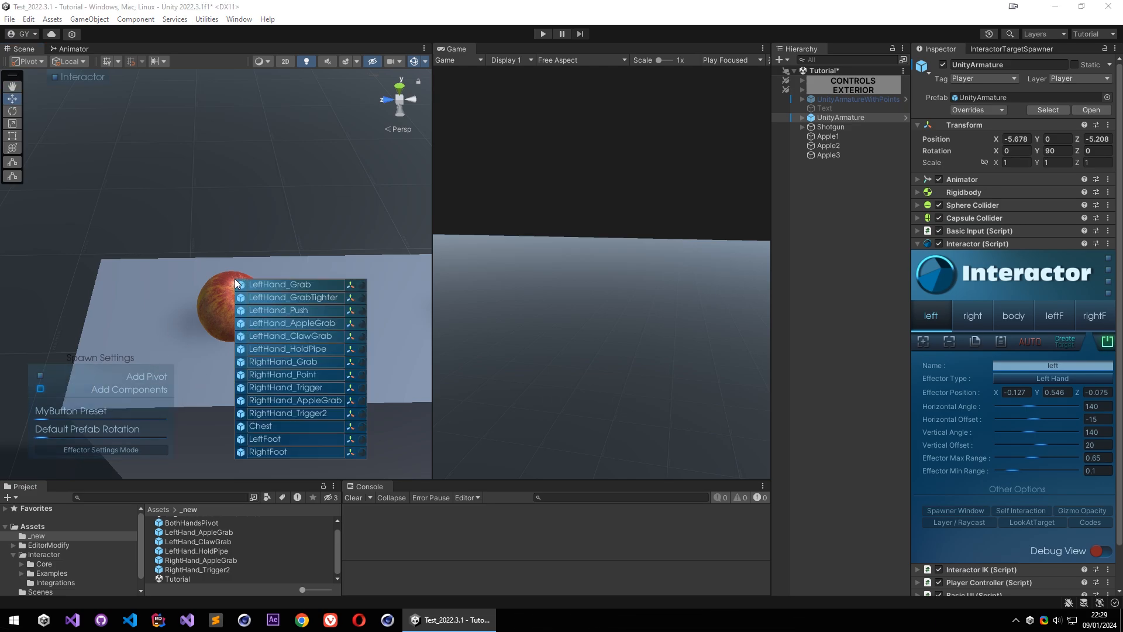
click(296, 324)
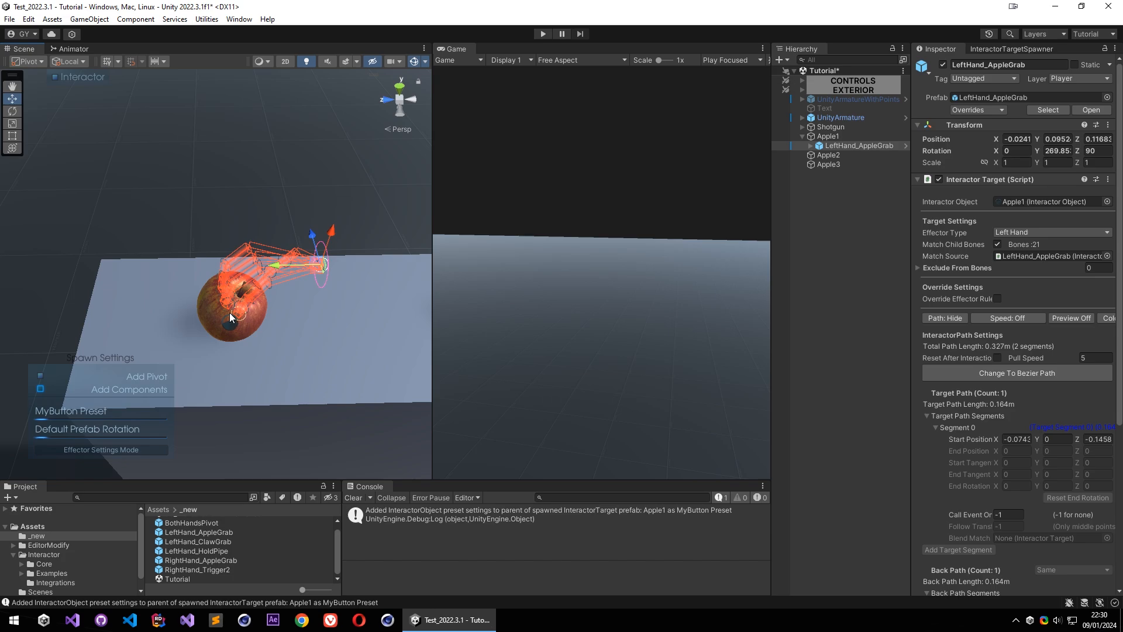
Set the spawn rotation to Camera to Object (Y only) and spawn LeftHand_AppleGrab and RightHand_AppleGrab targets on Apple1.
click(69, 431)
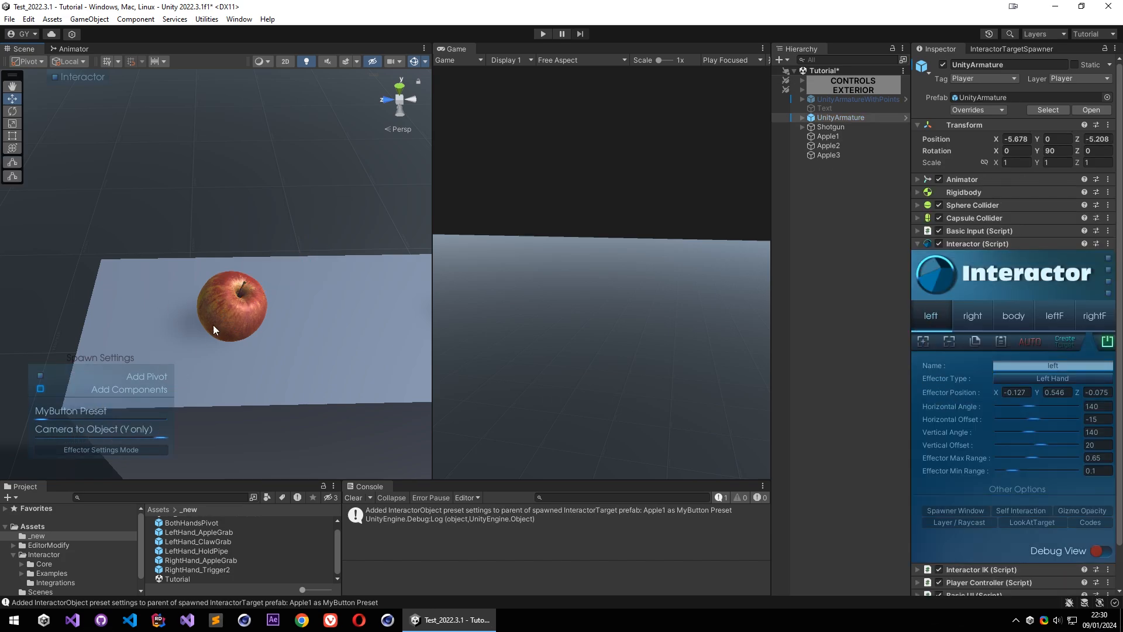
click(228, 285)
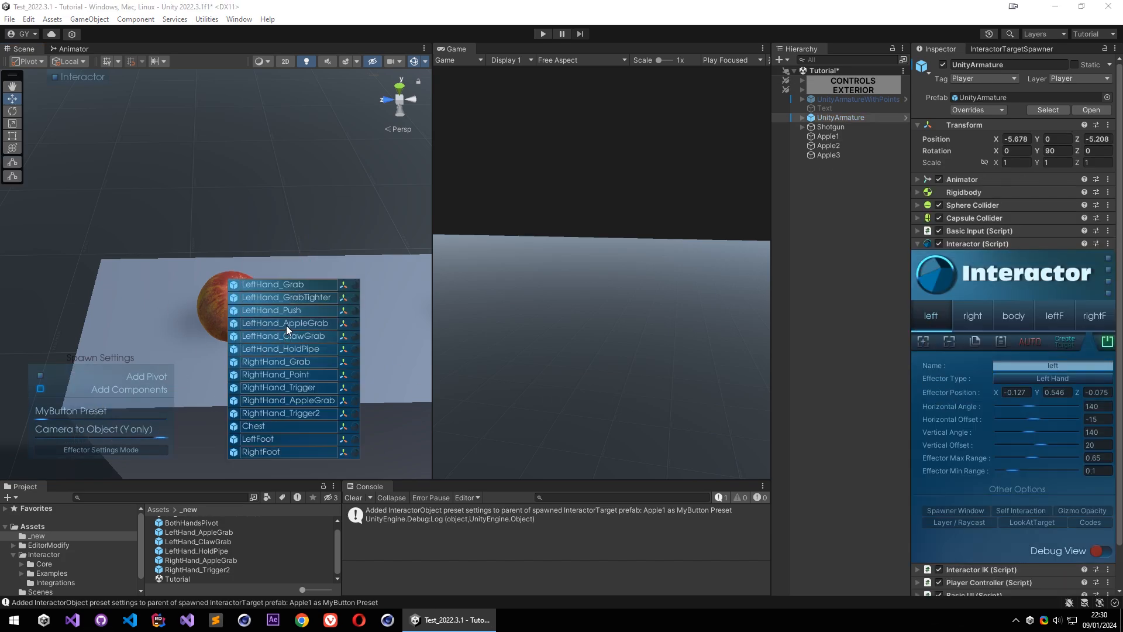
click(286, 326)
click(232, 285)
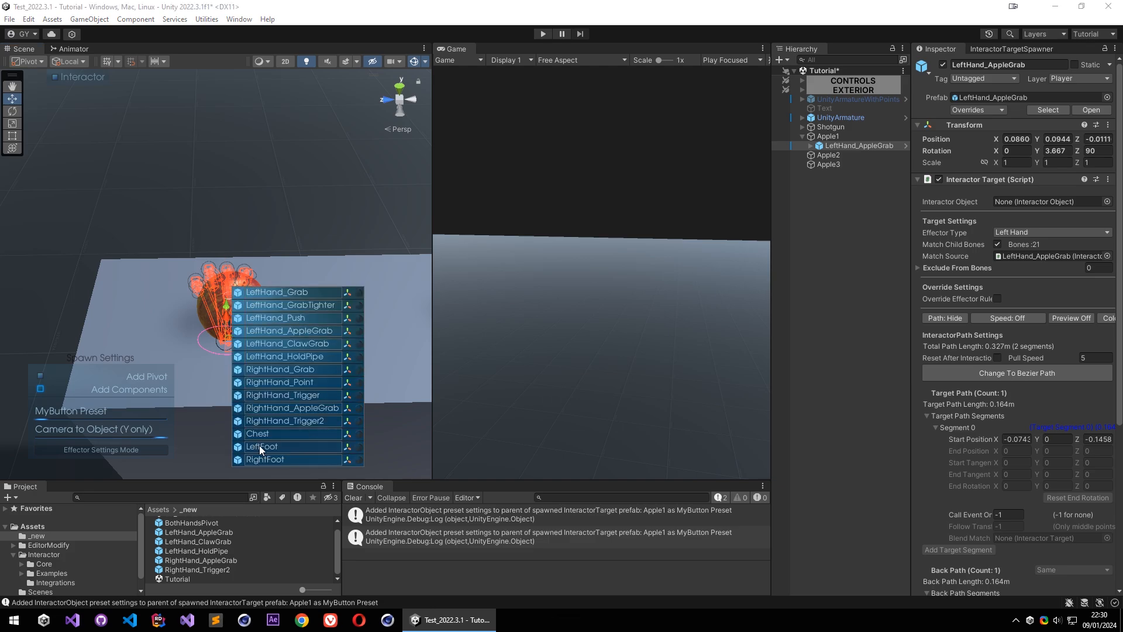
click(296, 407)
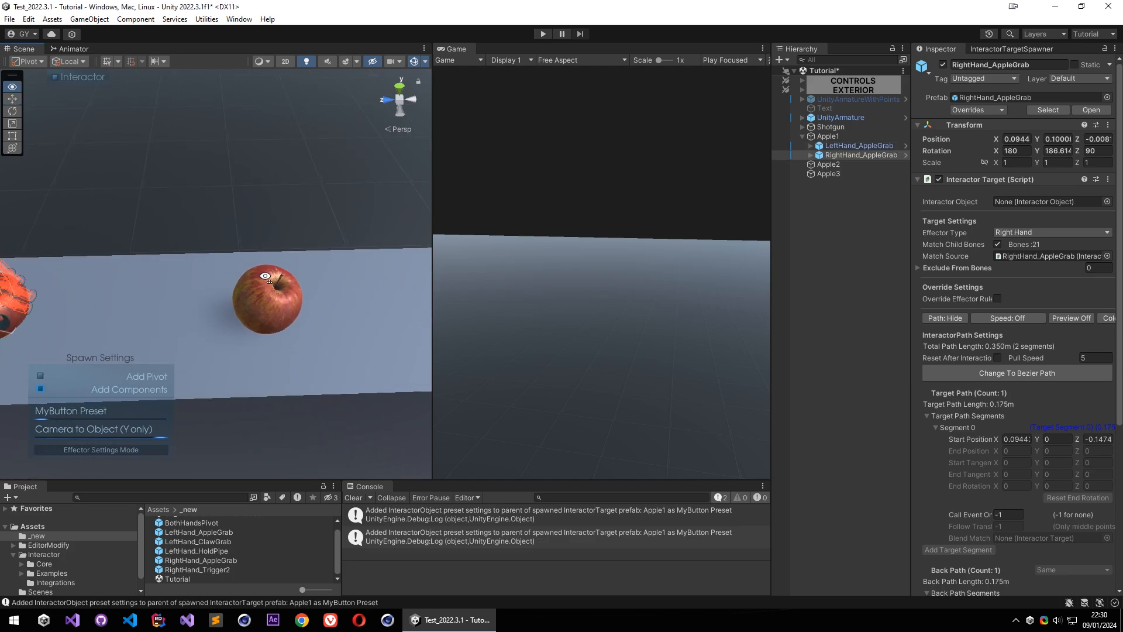
Spawn LeftHand_AppleGrab and RightHand_AppleGrab targets on Apple2.
click(265, 275)
click(347, 321)
click(270, 281)
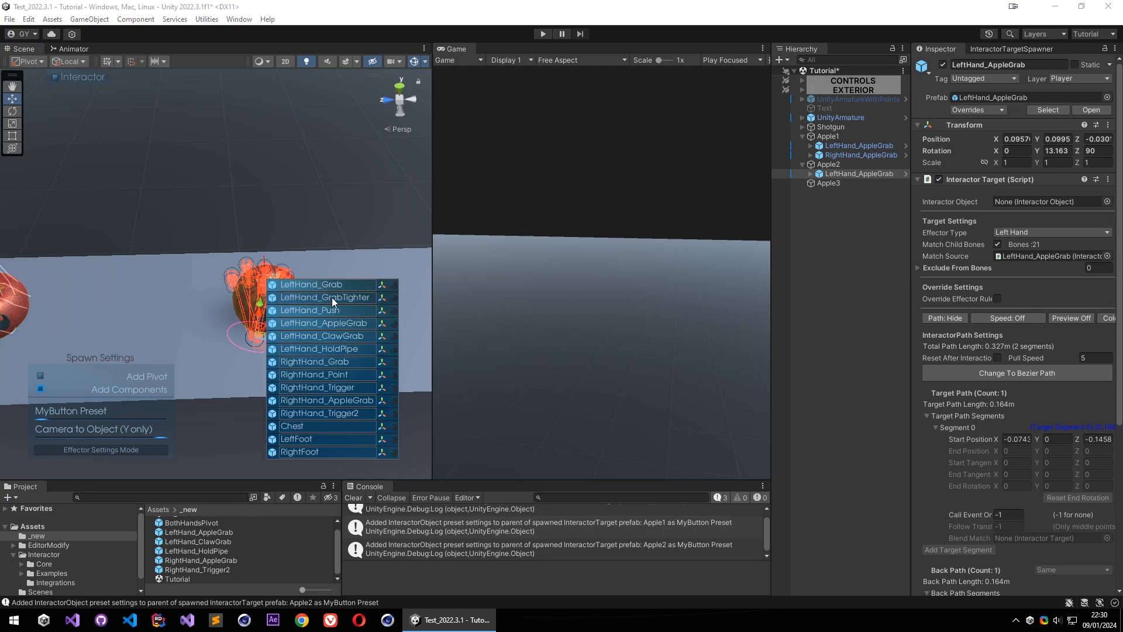
click(330, 400)
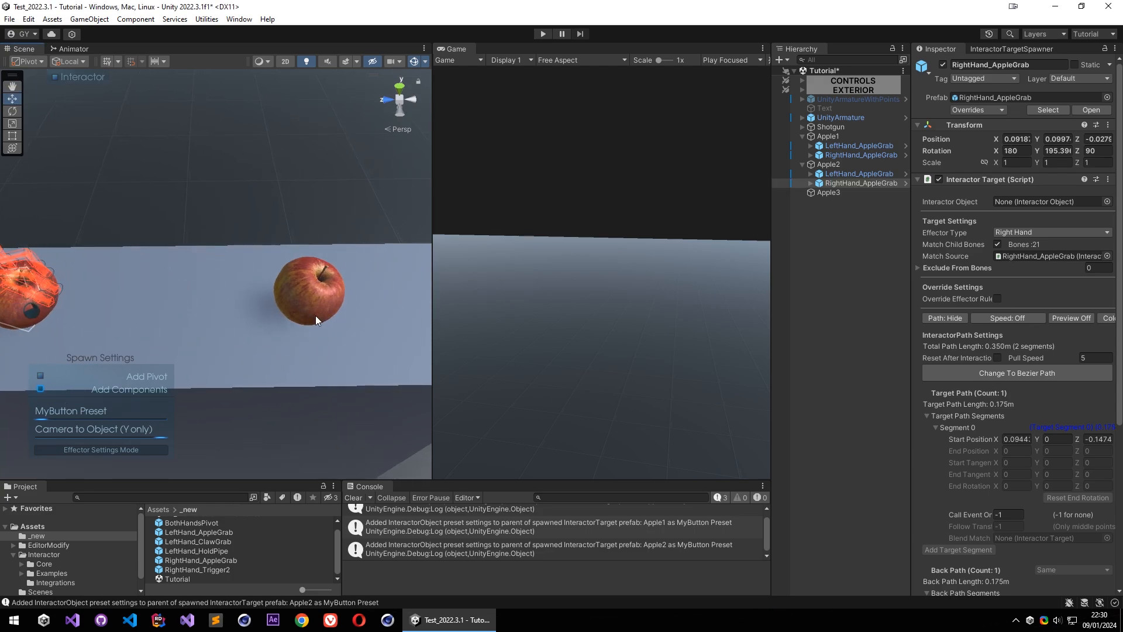
Spawn LeftHand_AppleGrab and RightHand_AppleGrab targets on Apple3.
click(310, 265)
click(386, 321)
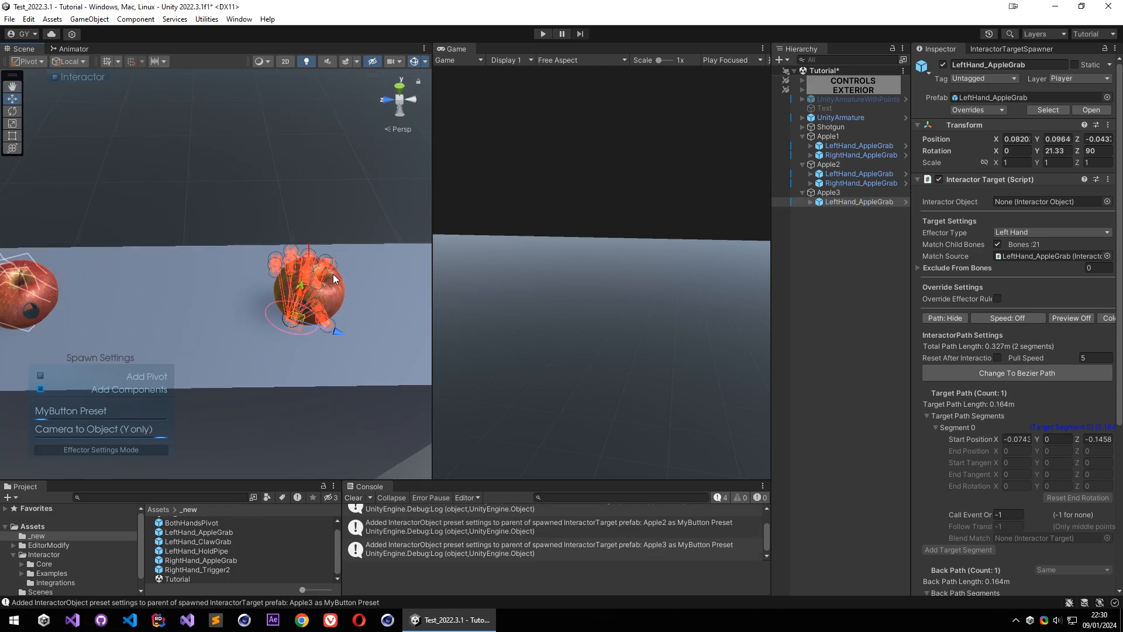
click(314, 268)
click(395, 397)
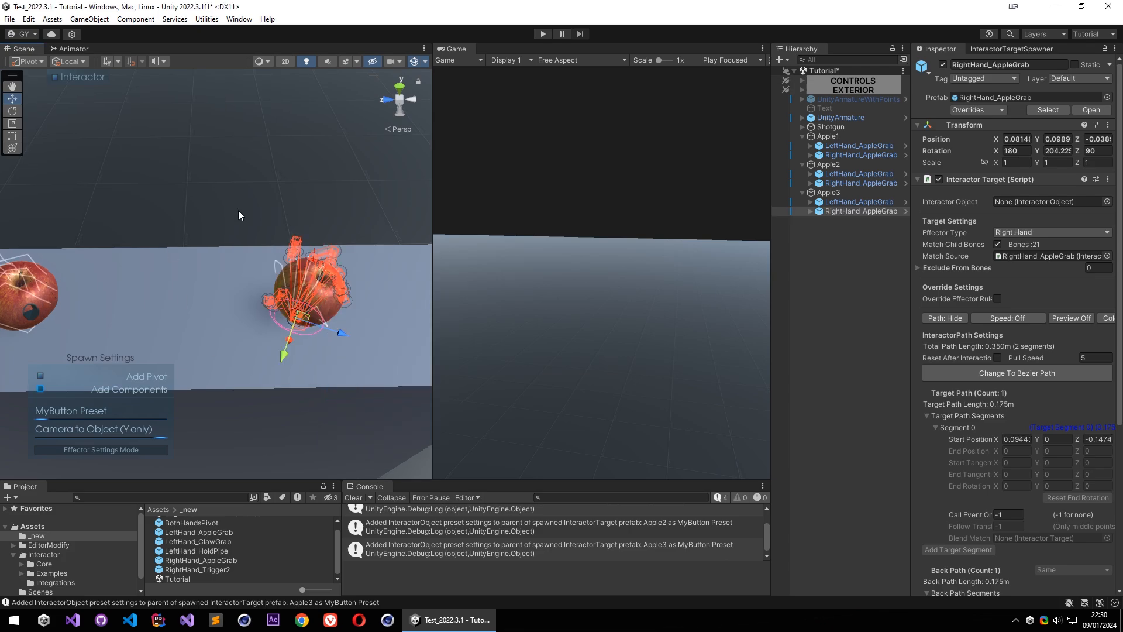
Change the Interaction type of Apple1, Apple2 and Apple3 together to Pickable/OneHand.
alt+drag(237, 210, 129, 192)
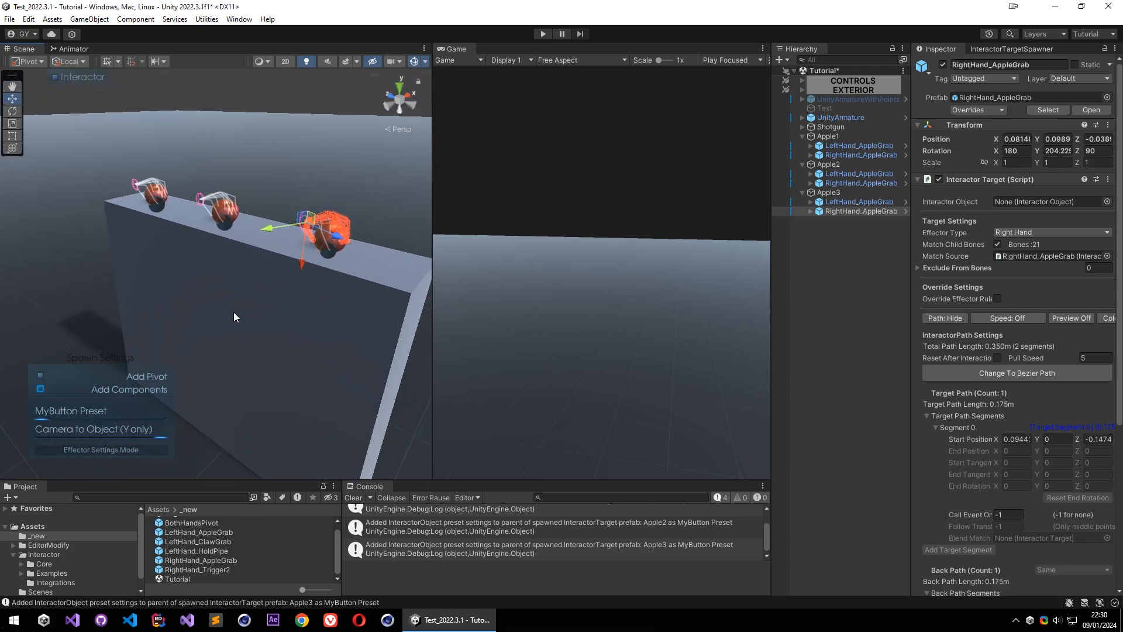
click(828, 136)
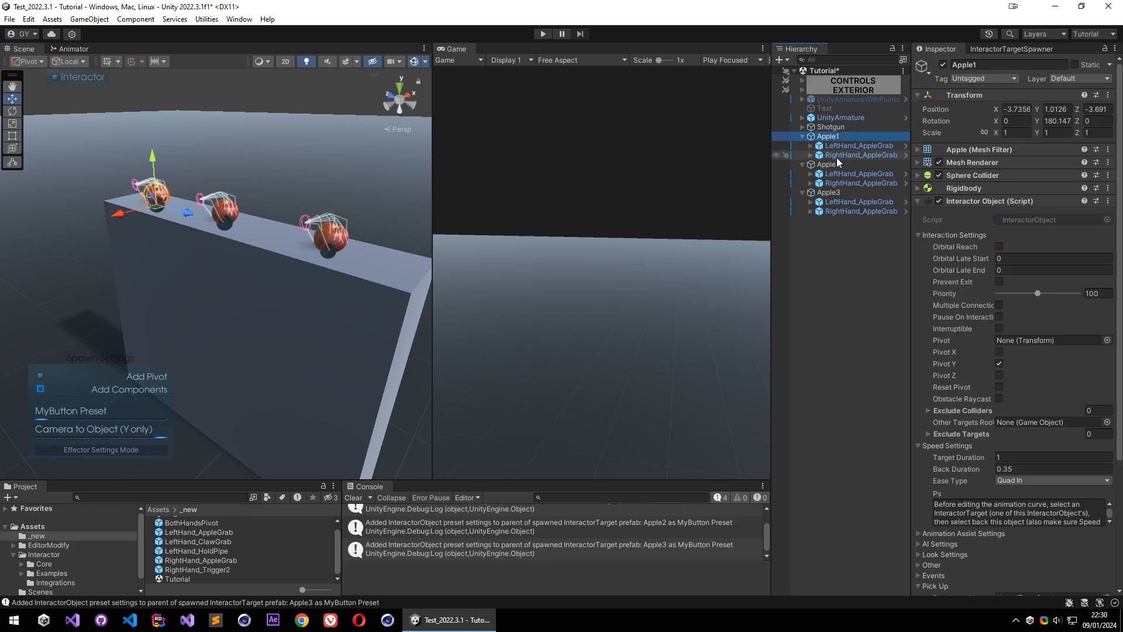
scroll(945, 461, down, 5)
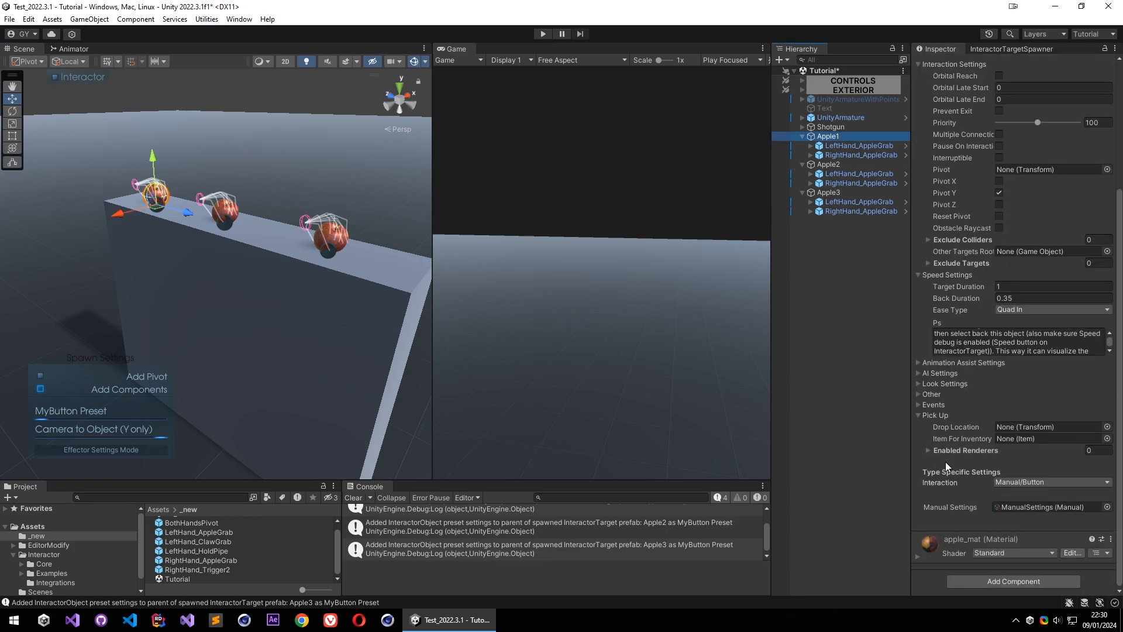
ctrl+click(828, 165)
ctrl+click(828, 193)
click(1022, 514)
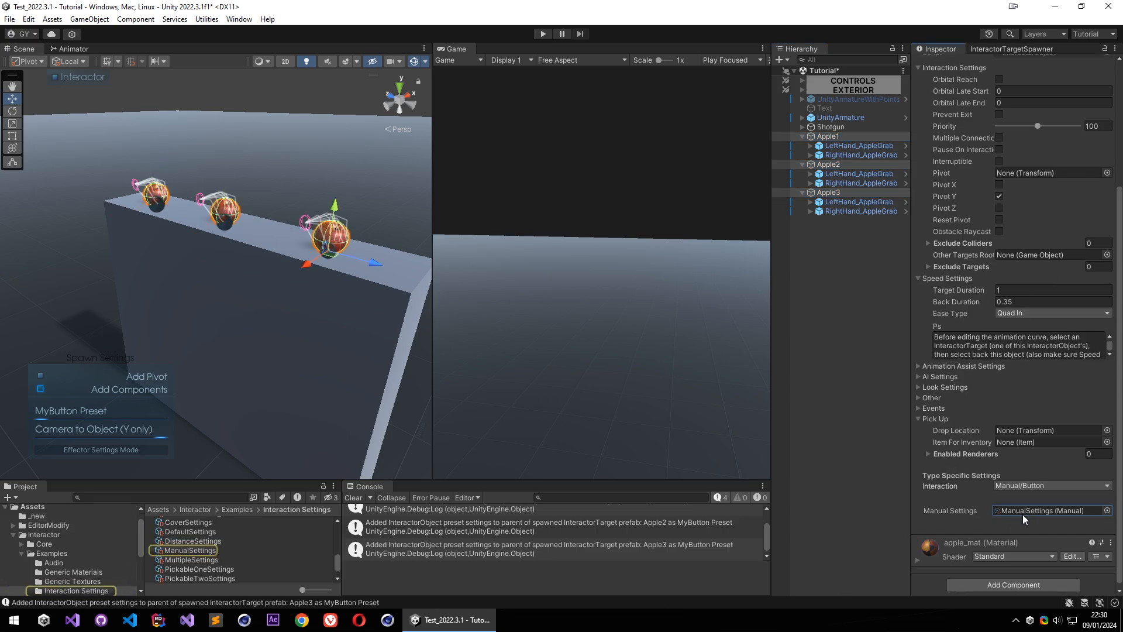
mouse_move(1016, 462)
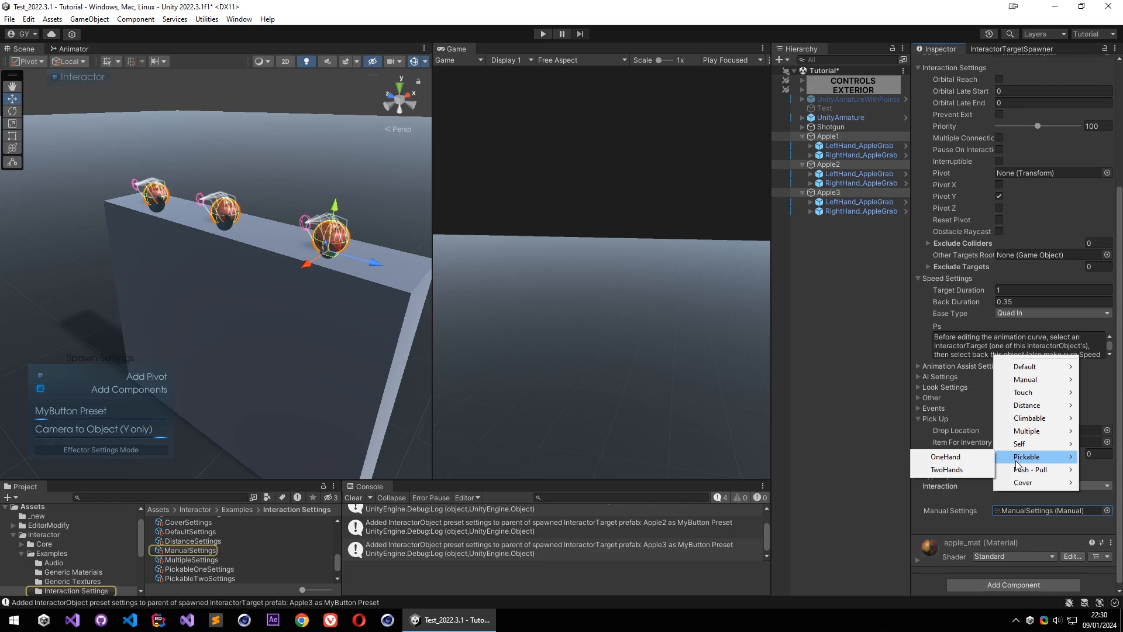
click(945, 456)
Create a PickableOneSettings asset for Apple1 in the Interactor folder and clear the console messages.
click(836, 136)
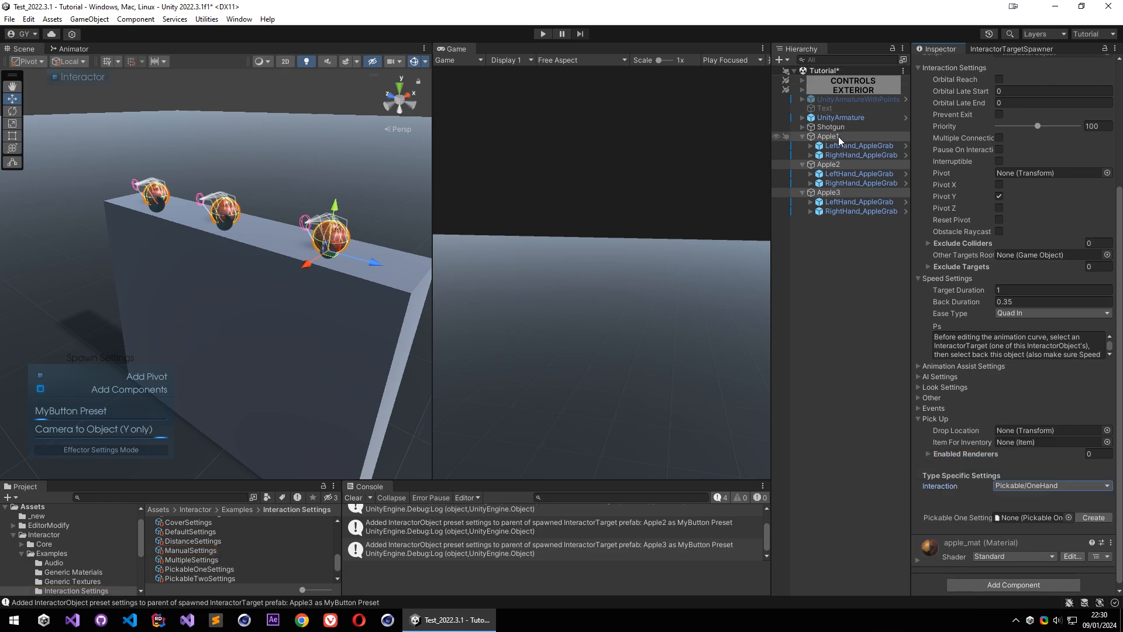
click(1093, 517)
click(740, 471)
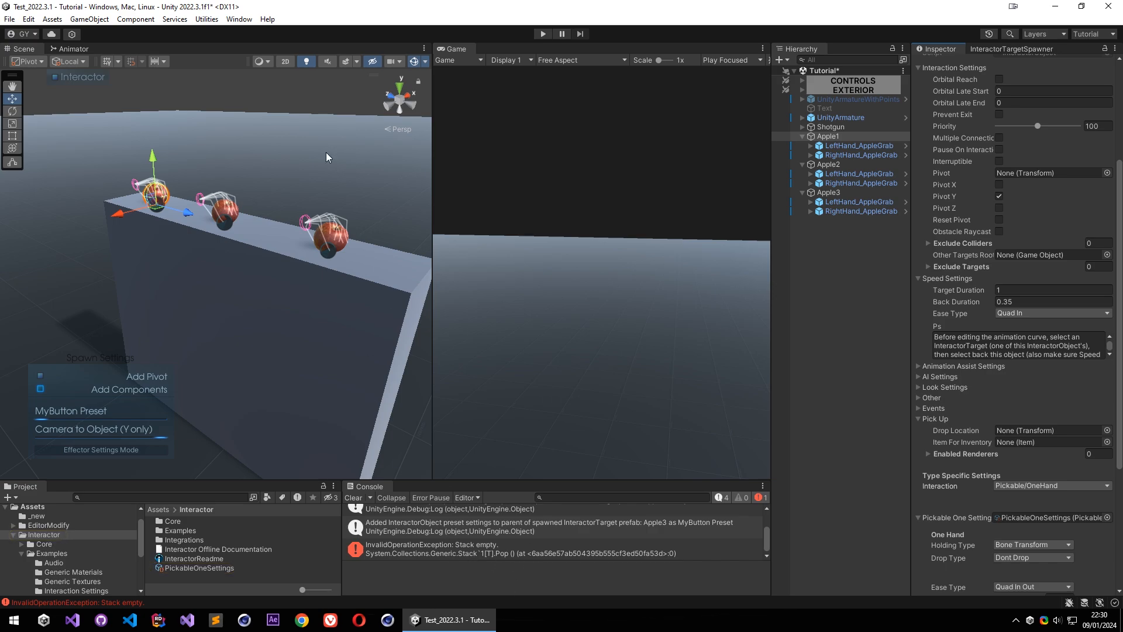
click(353, 497)
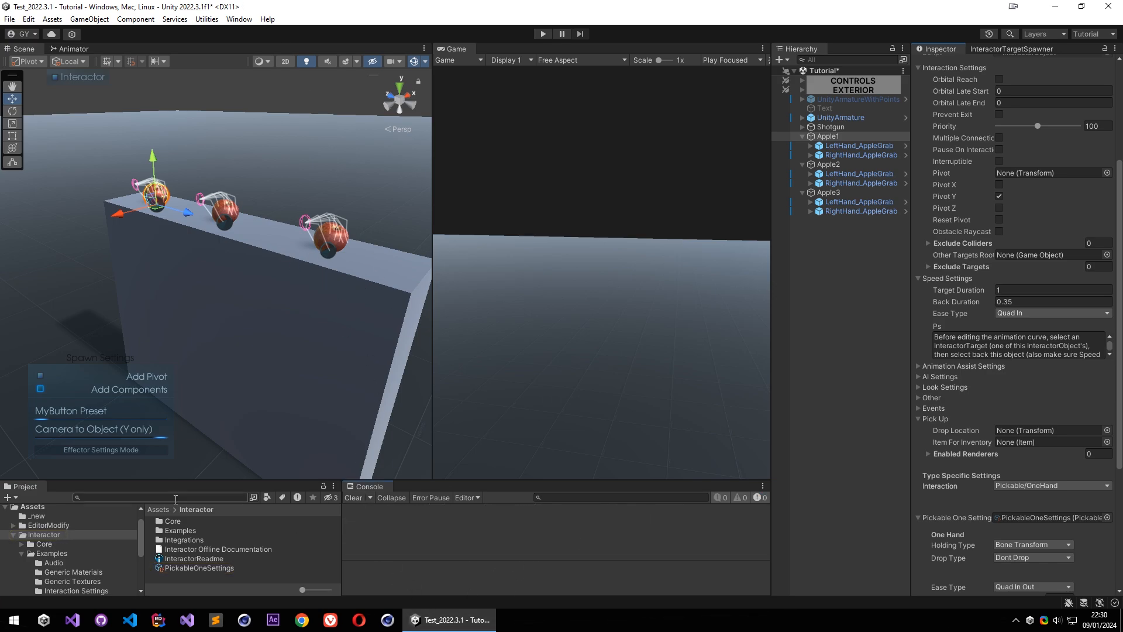
Review the Holding Type options in Apple1's one-hand settings and keep Bone Transform.
scroll(936, 500, down, 4)
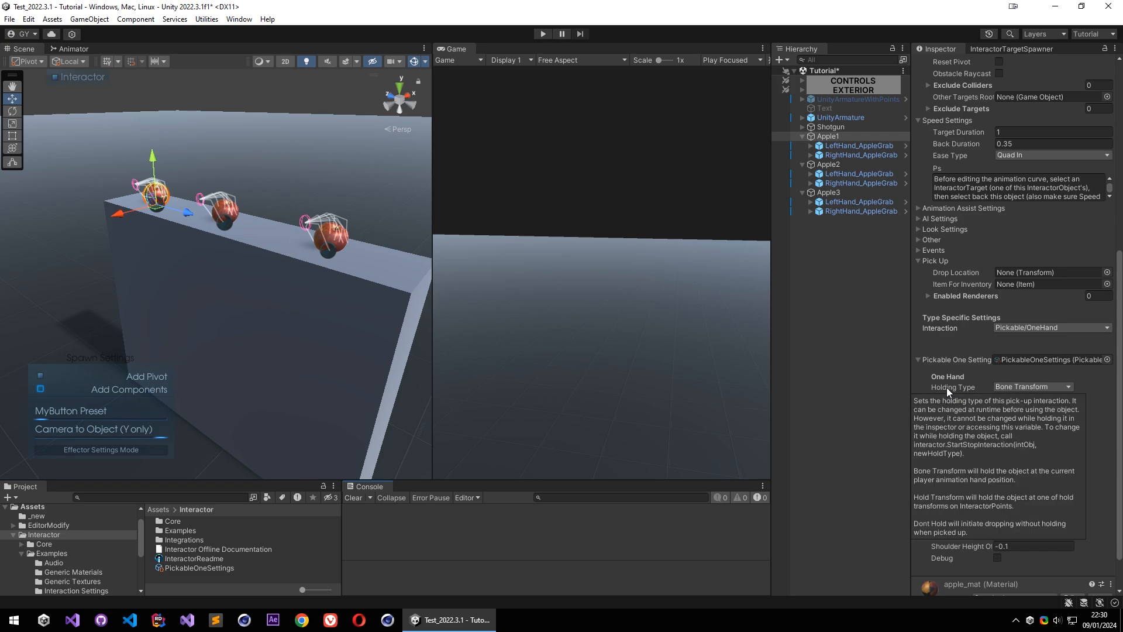
click(1021, 386)
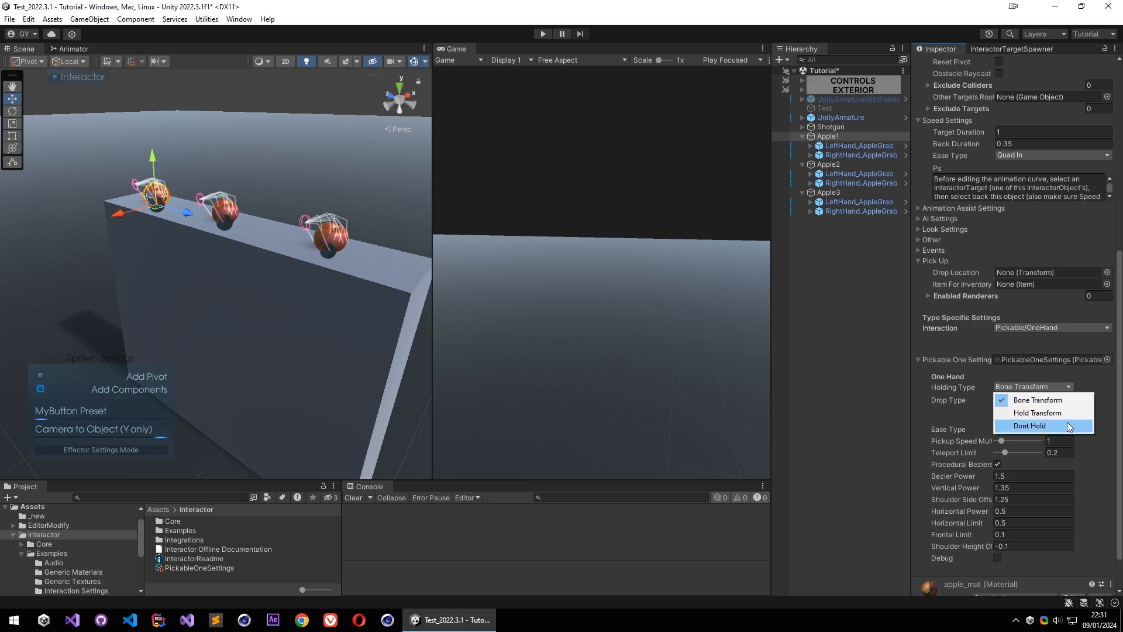
click(1036, 400)
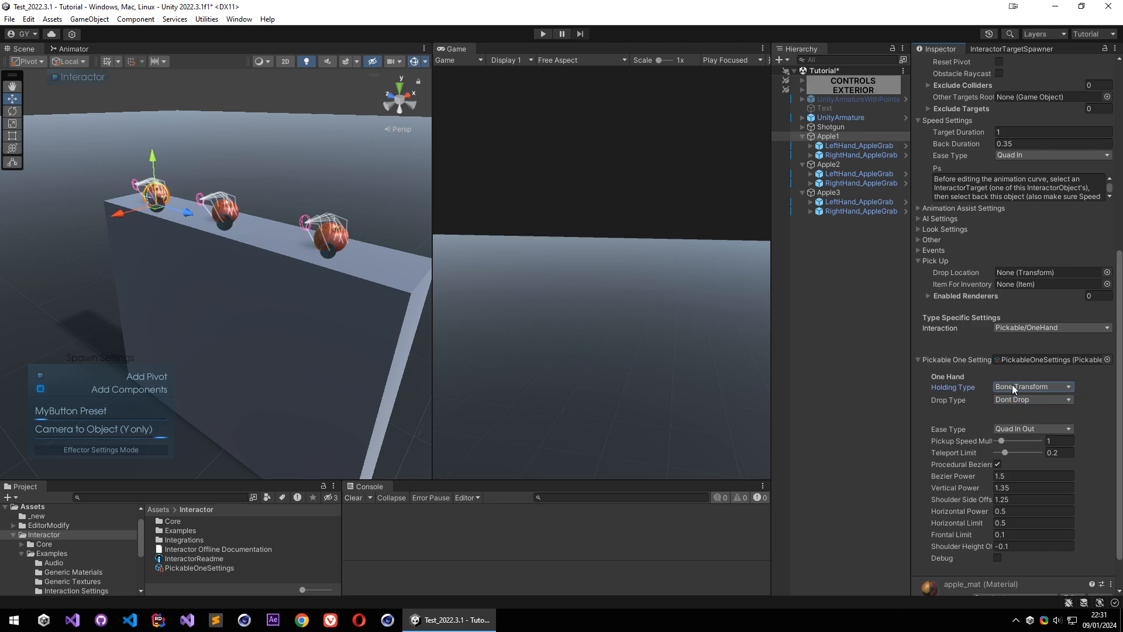
Enable Pause On Interaction for Apple1, Apple2 and Apple3 together.
scroll(969, 363, up, 6)
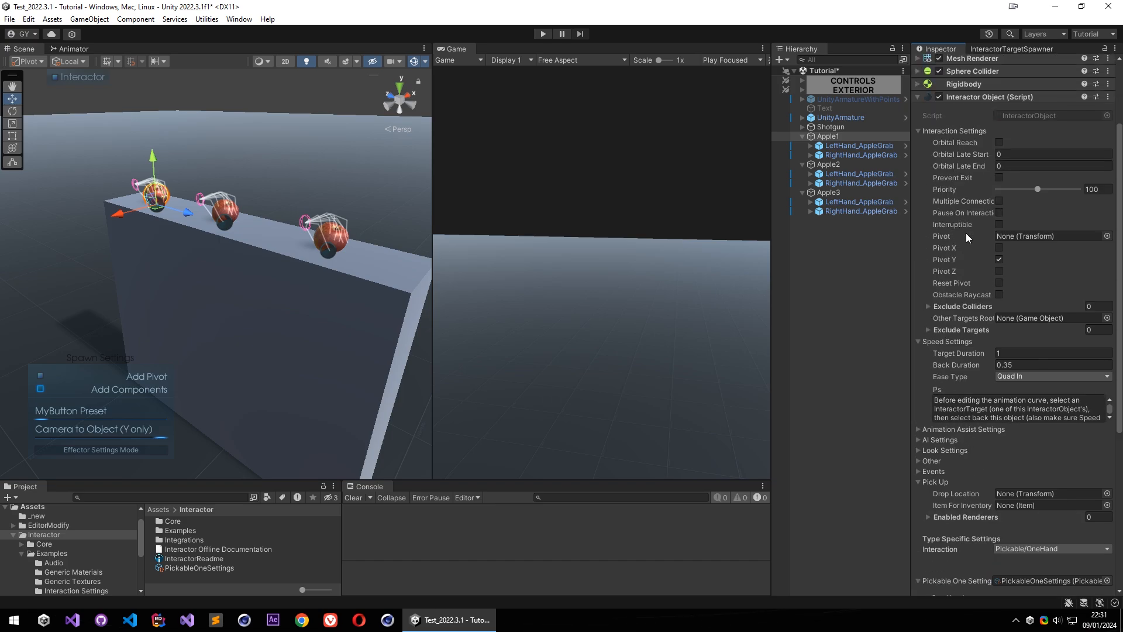
scroll(1019, 508, down, 4)
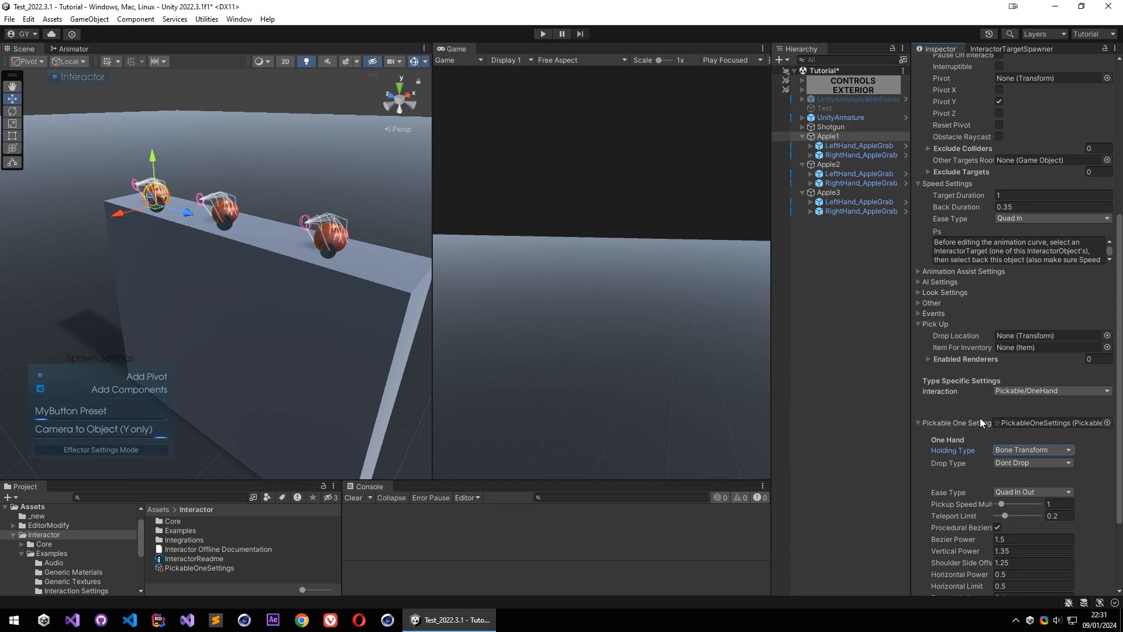
scroll(966, 444, up, 6)
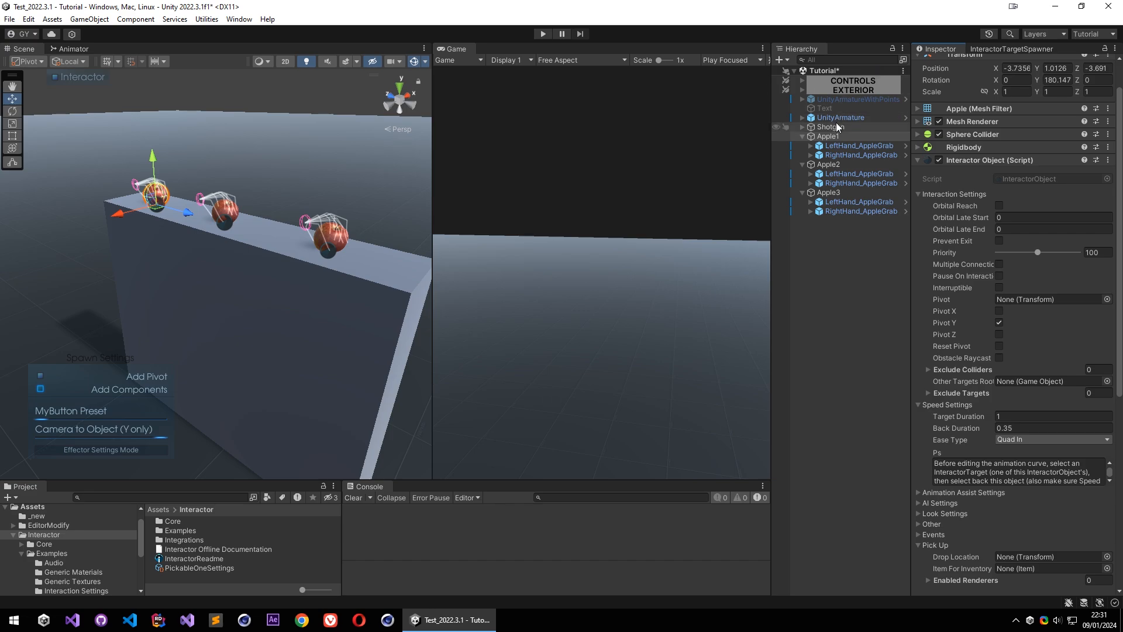
ctrl+click(838, 165)
ctrl+click(829, 193)
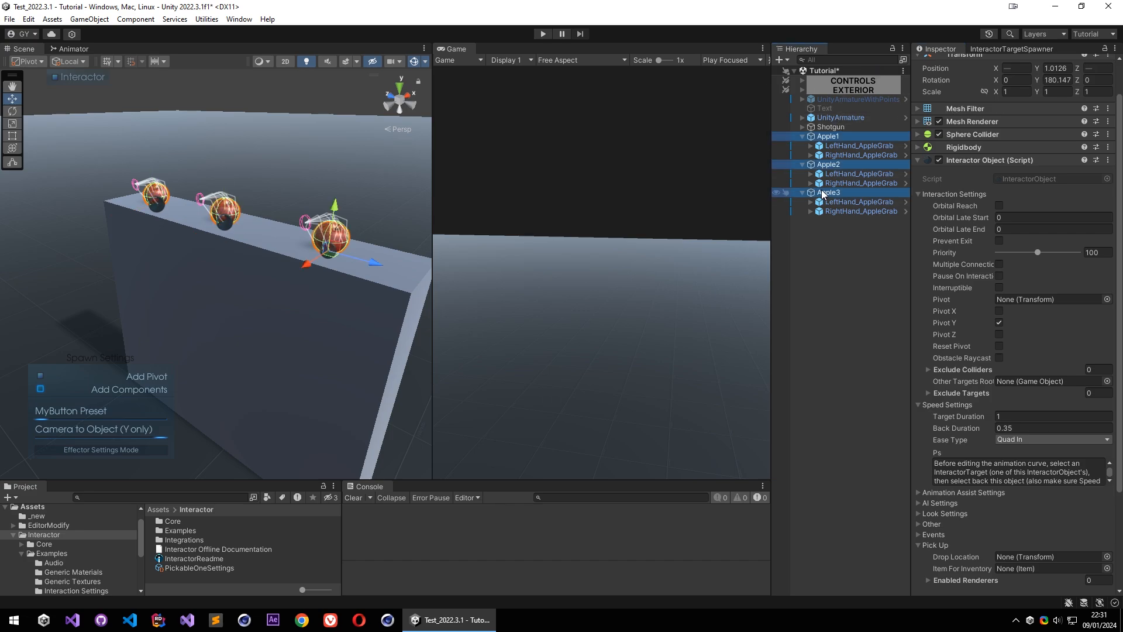
click(999, 276)
scroll(954, 302, down, 4)
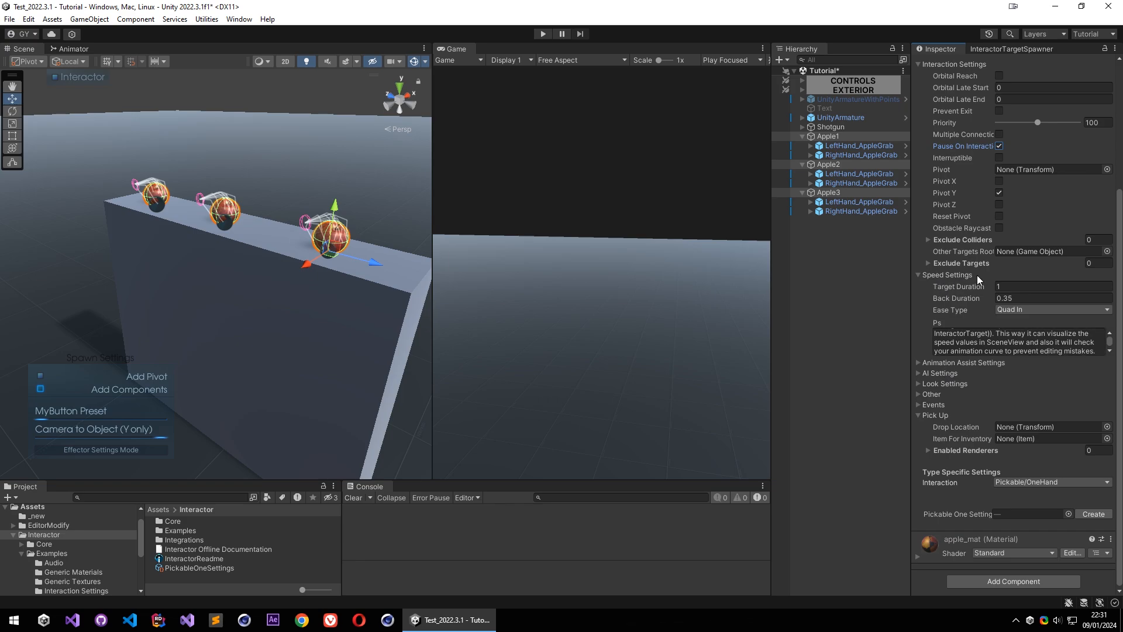
Set Target Duration and Back Duration to 0.8 and Ease Type to Quad In Out for Apple1, Apple2 and Apple3 together.
click(1017, 298)
click(1037, 290)
text(0.8)
click(1034, 297)
text(0.8)
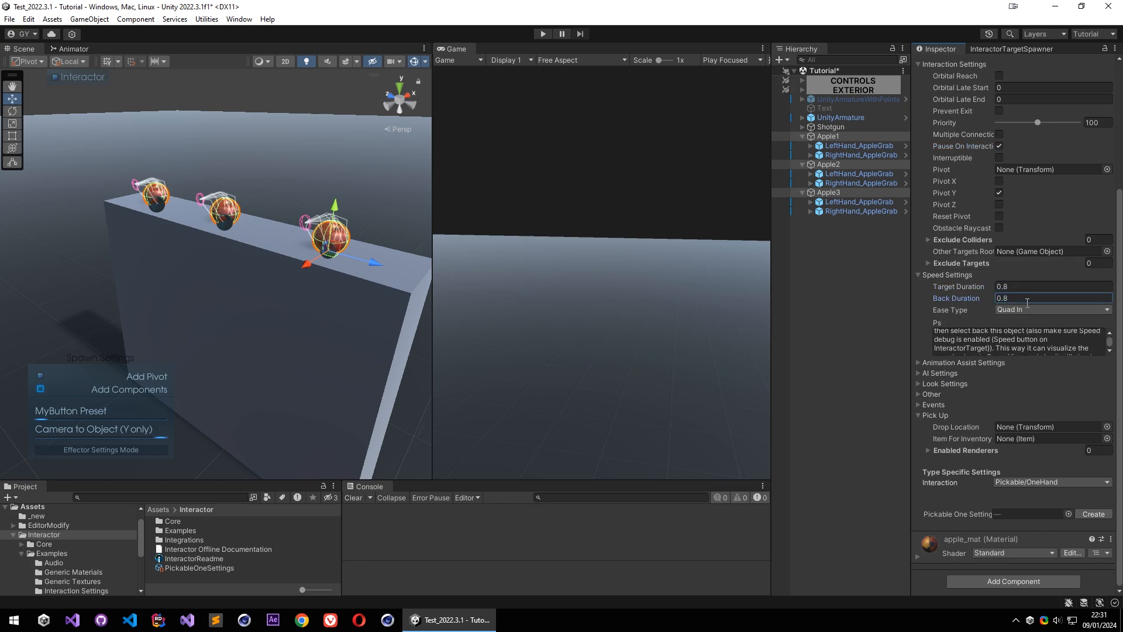
click(1023, 310)
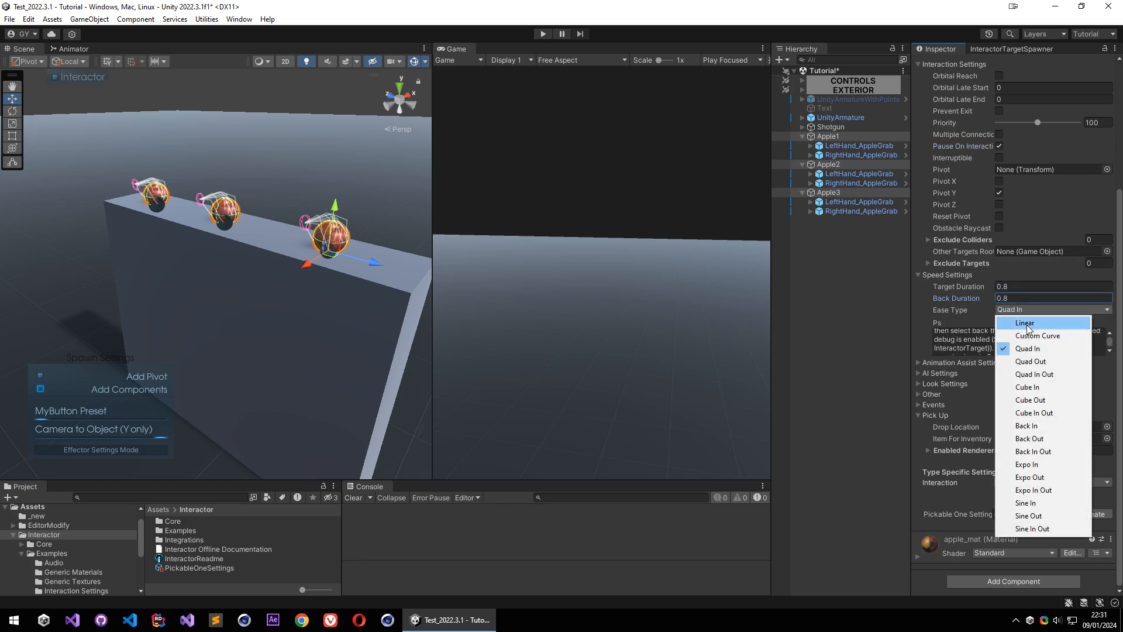
click(1046, 375)
scroll(946, 275, up, 5)
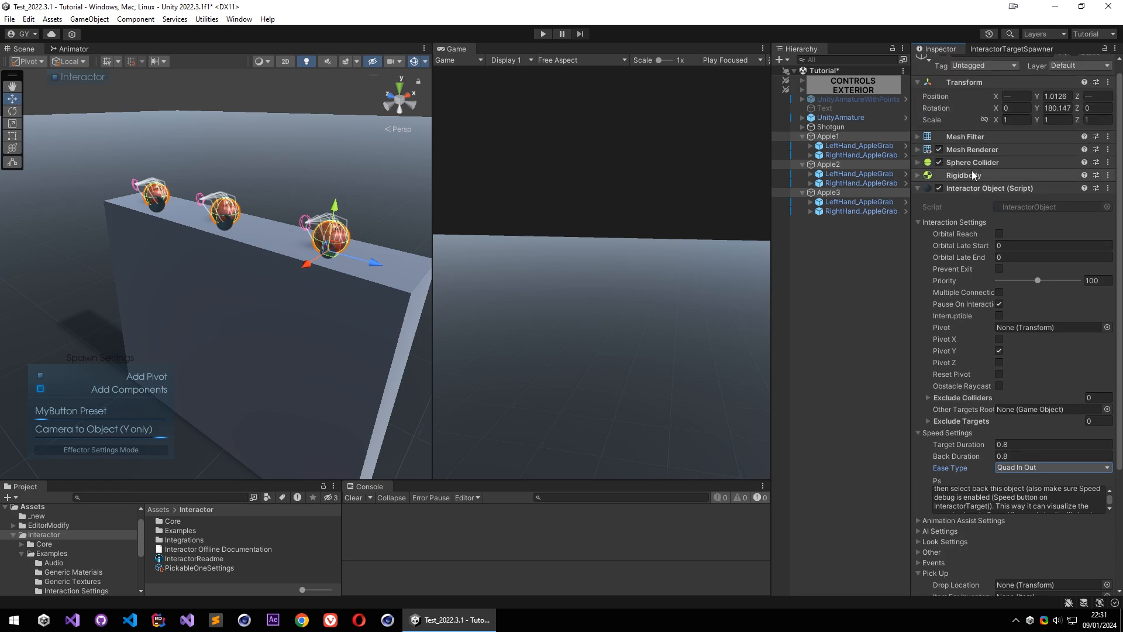
click(959, 218)
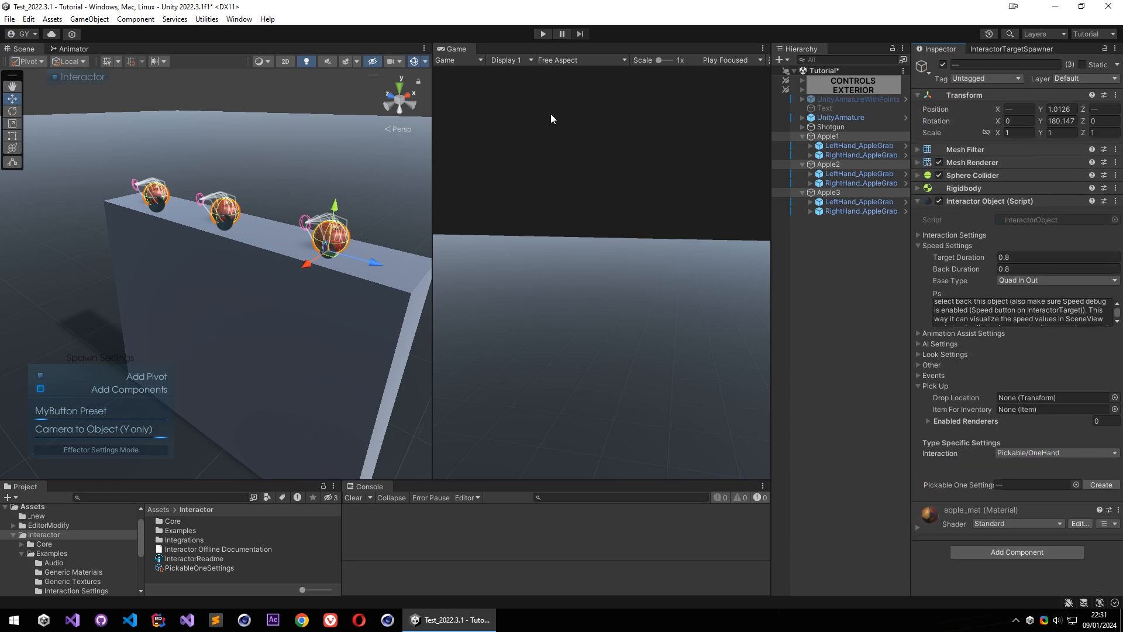
Run and stop the scene once, and assign the PickableOneSettings asset to Apple2 and Apple3 together.
click(544, 35)
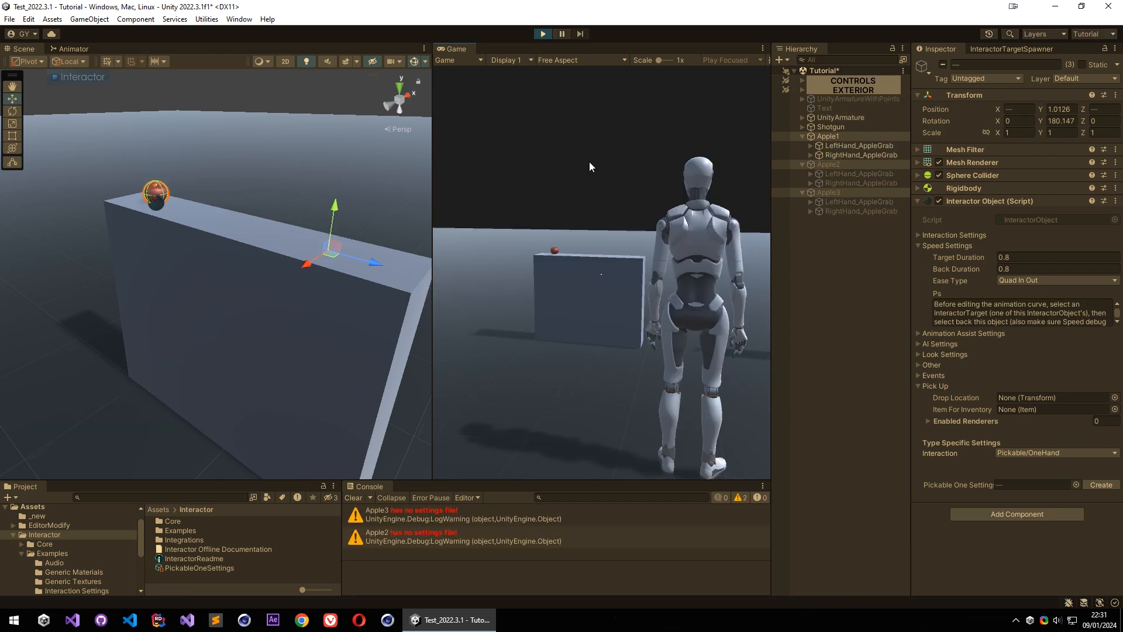
key(ctrl+p)
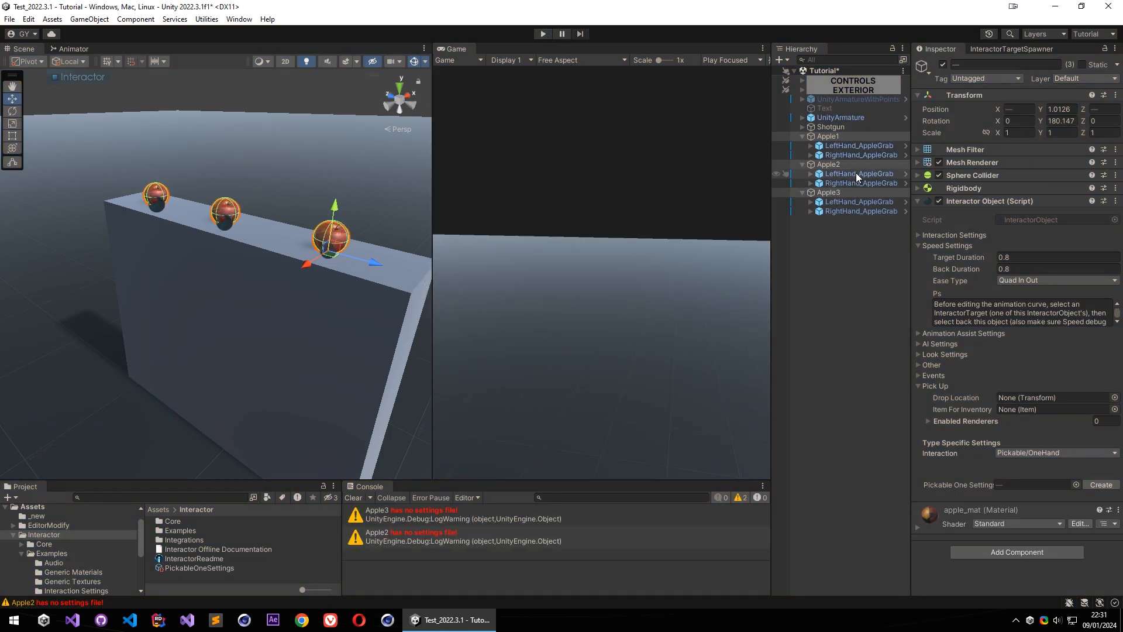
click(837, 163)
ctrl+click(831, 192)
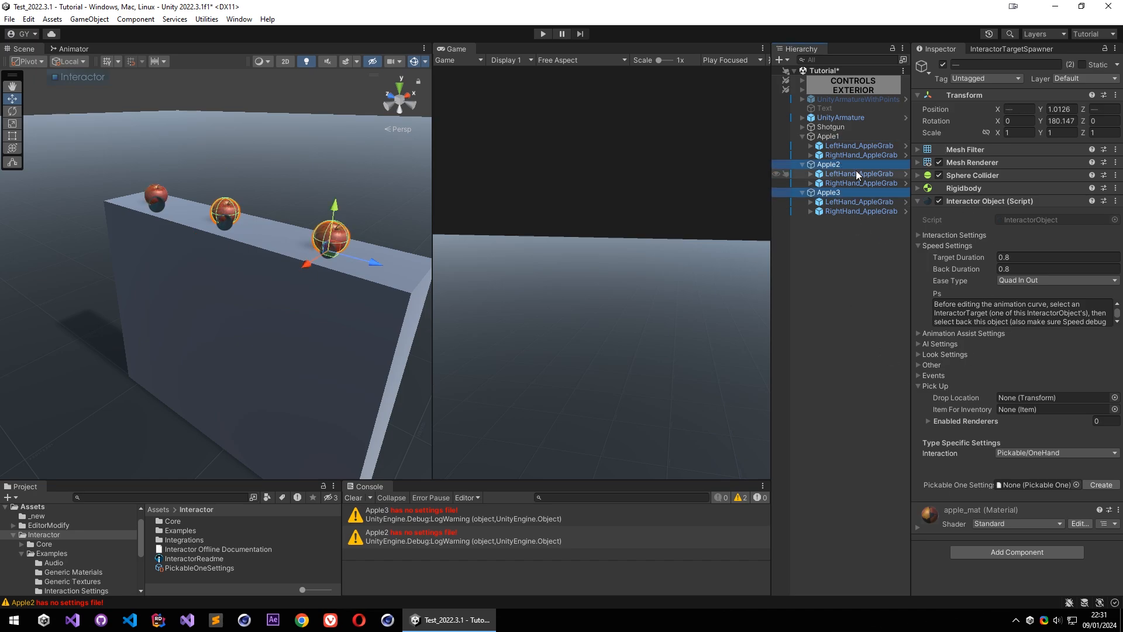
drag(206, 570, 1033, 485)
Play the scene with the character picking up Apple3 from the wall, and expand the Interaction Settings of all three apples.
click(543, 33)
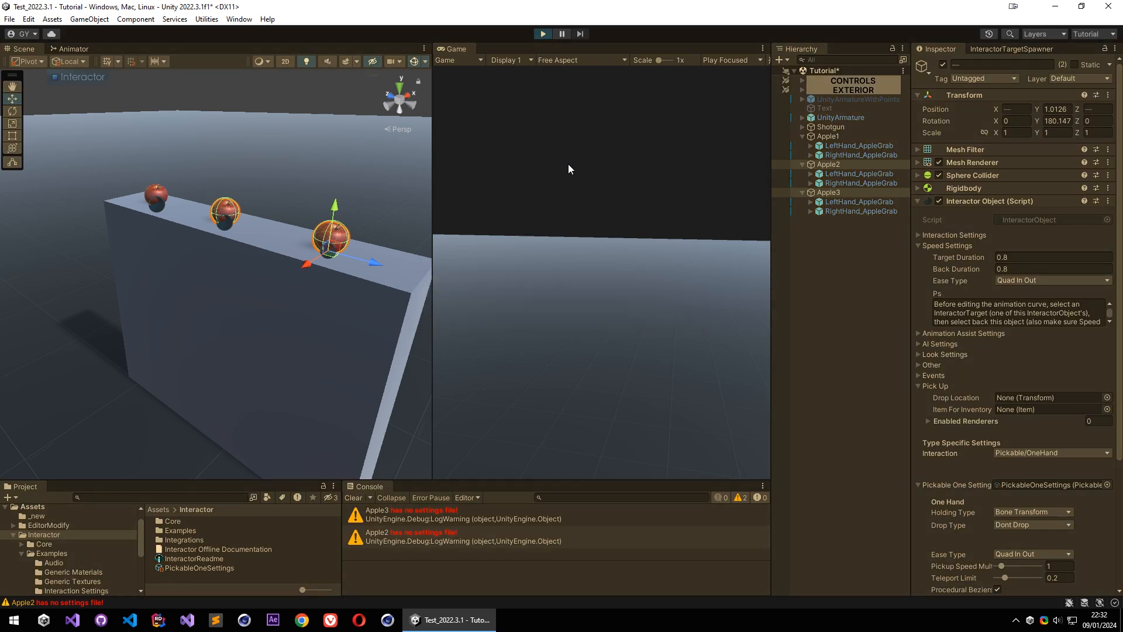
click(570, 145)
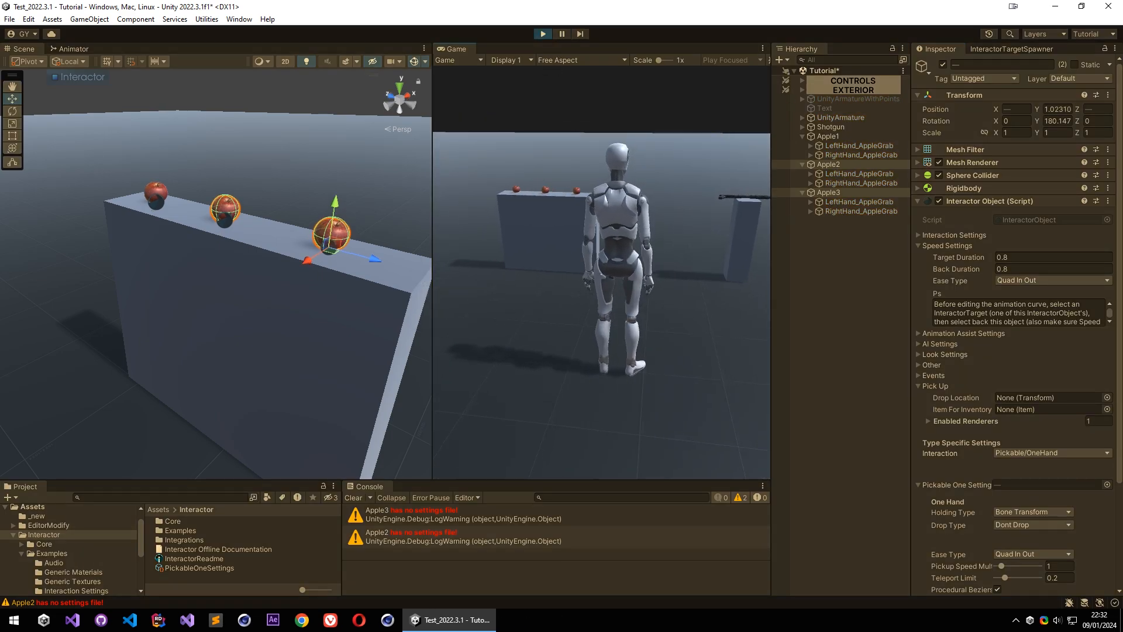
key(w)
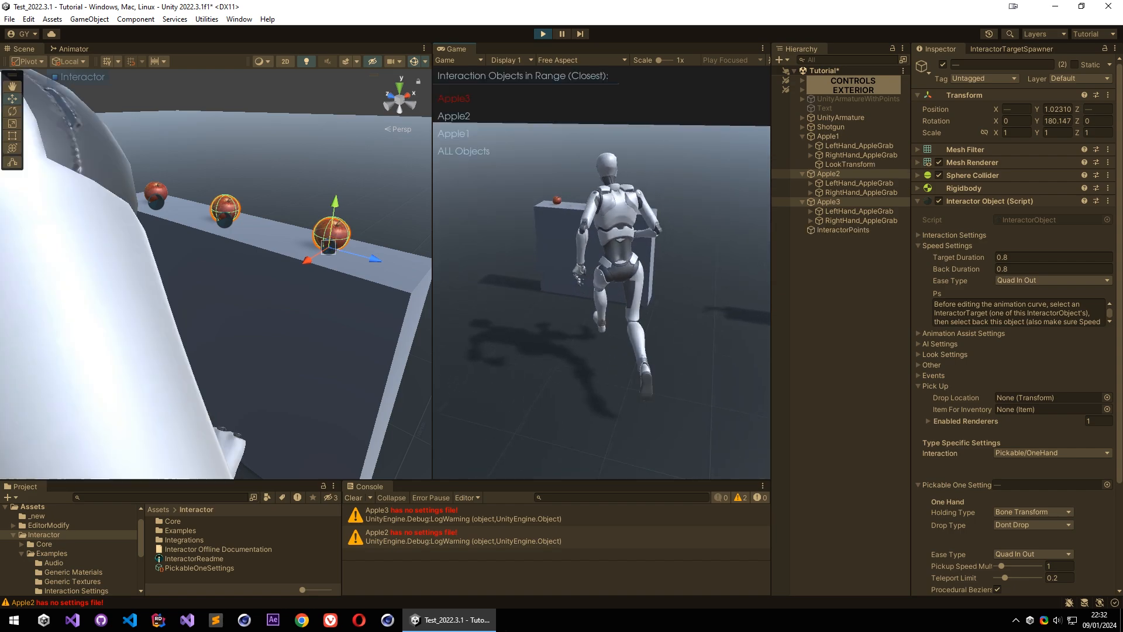
key(Escape)
right_drag(232, 276, 139, 279)
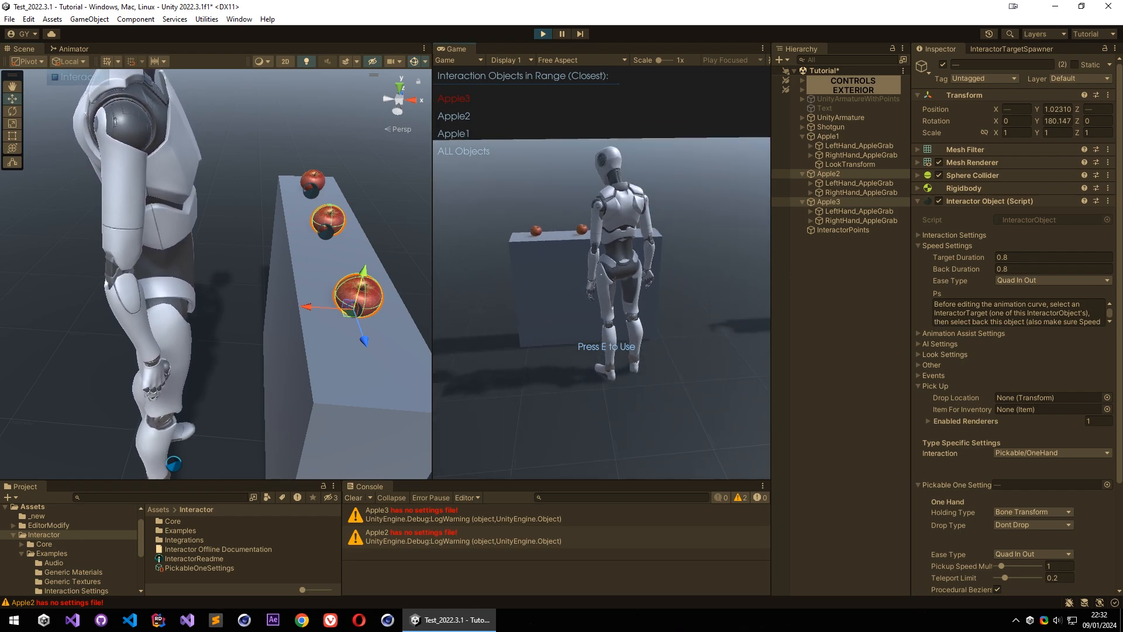
key(e)
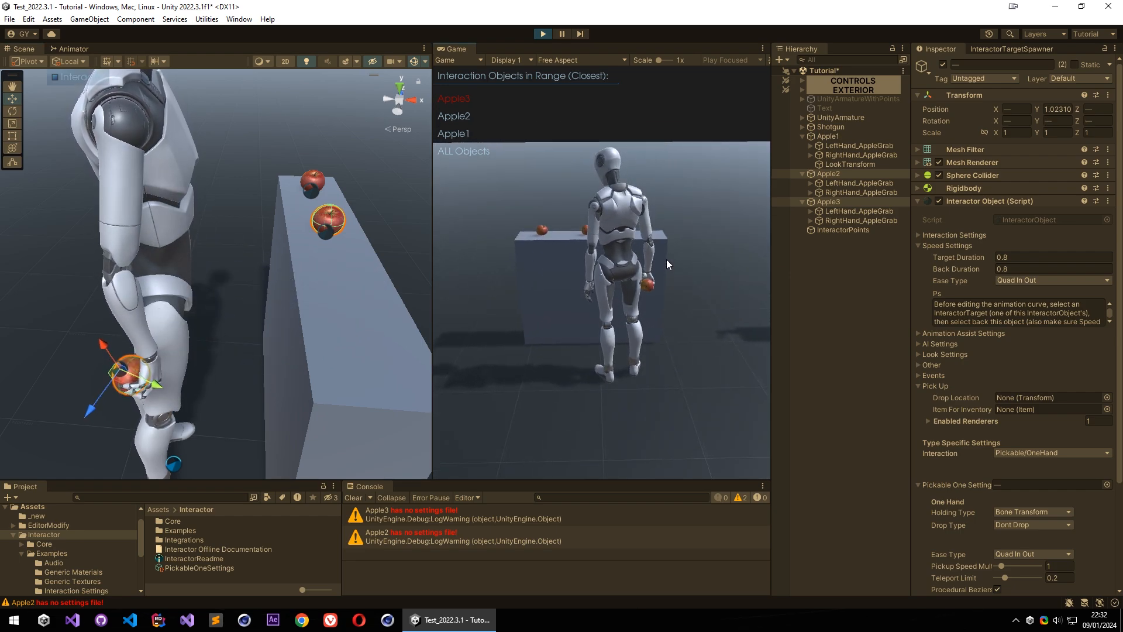
ctrl+click(845, 136)
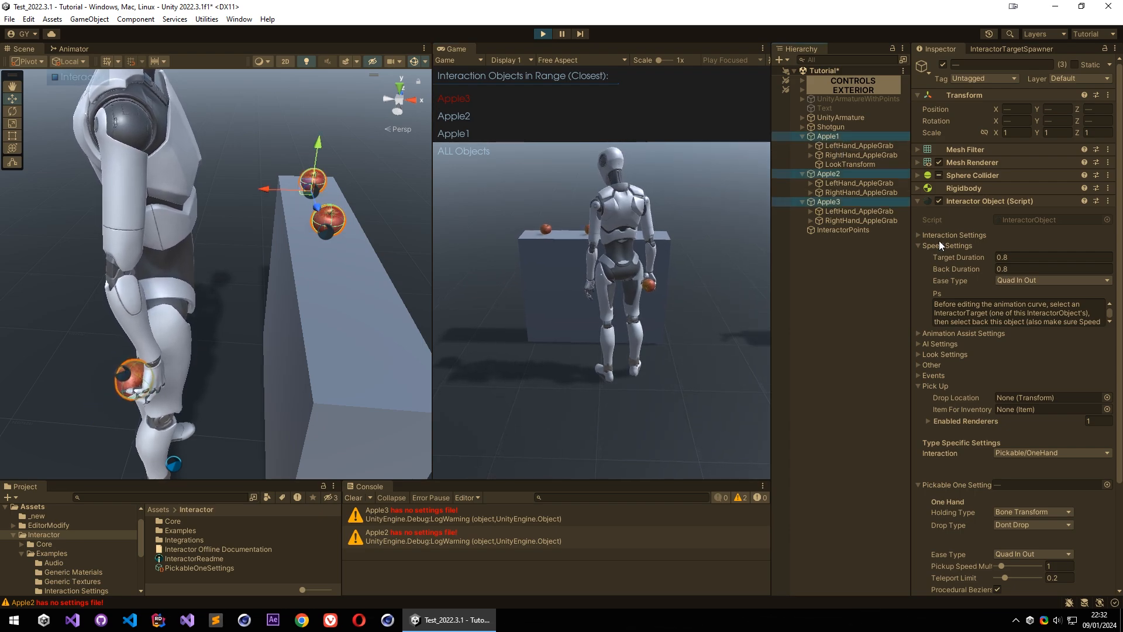
click(964, 236)
Have the character pick up Apple2 and carry both apples away from the wall, and clear the console.
click(673, 329)
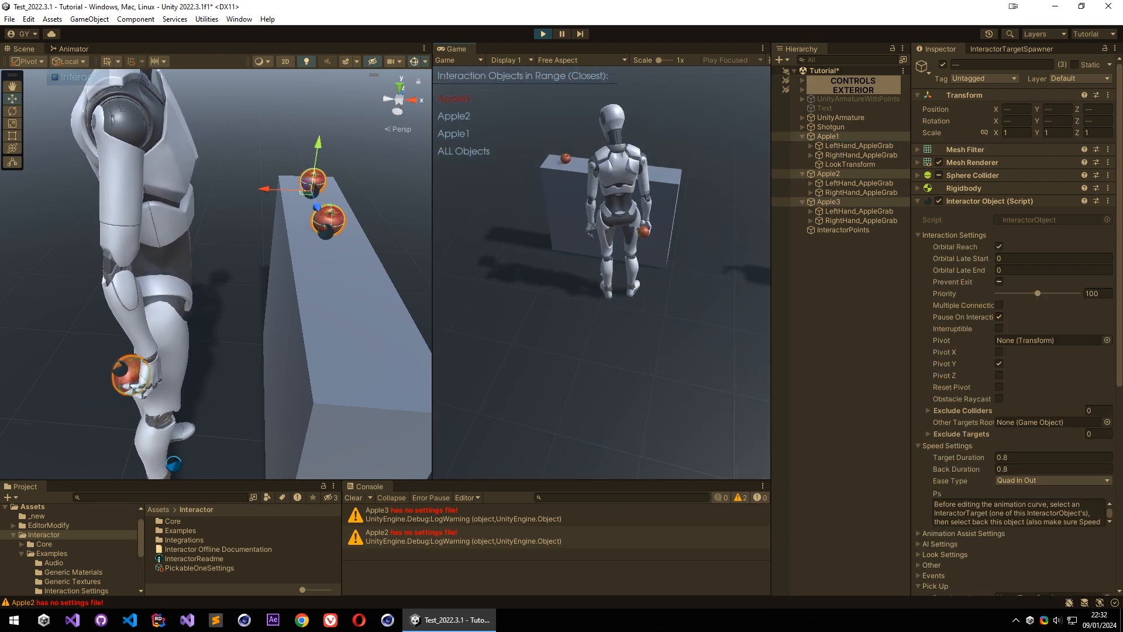
key(a)
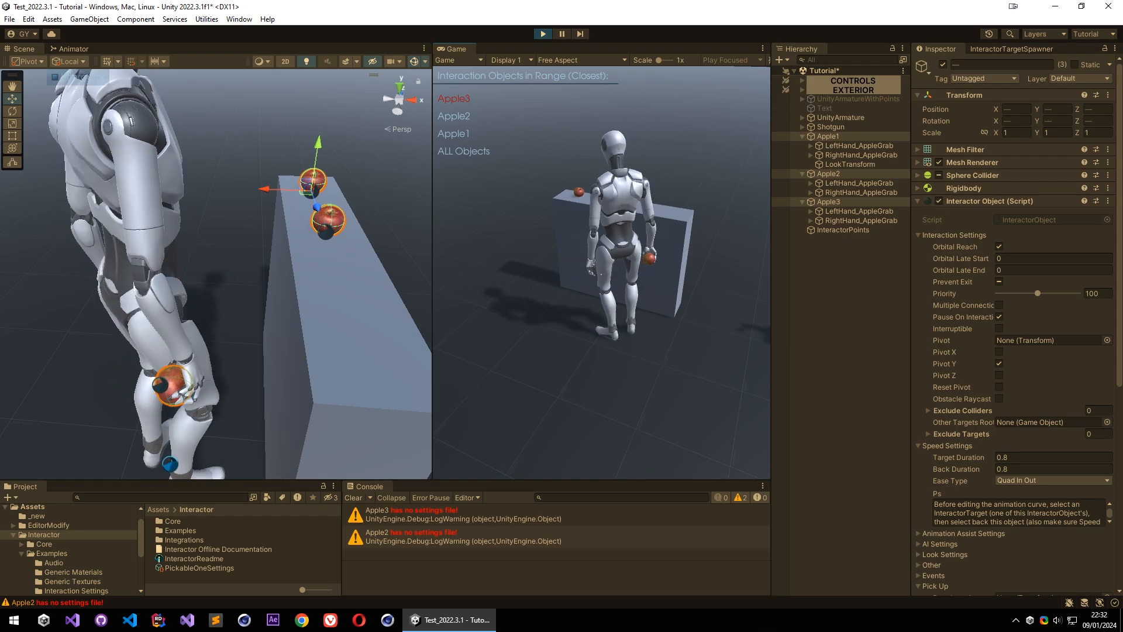
scroll(601, 272, down, 1)
key(d)
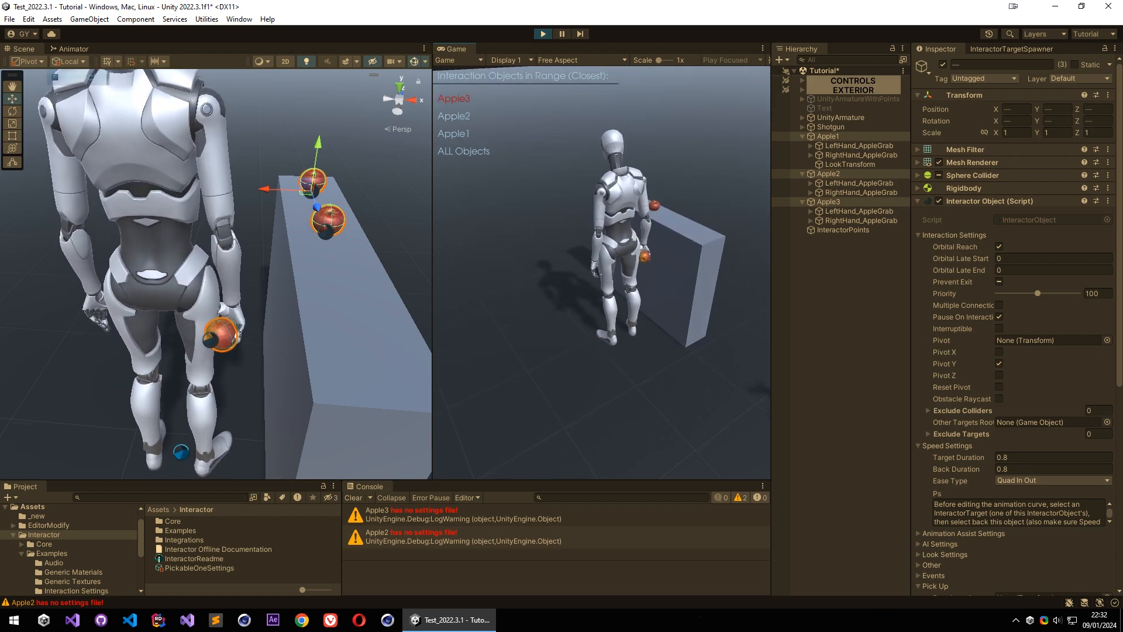
key(e)
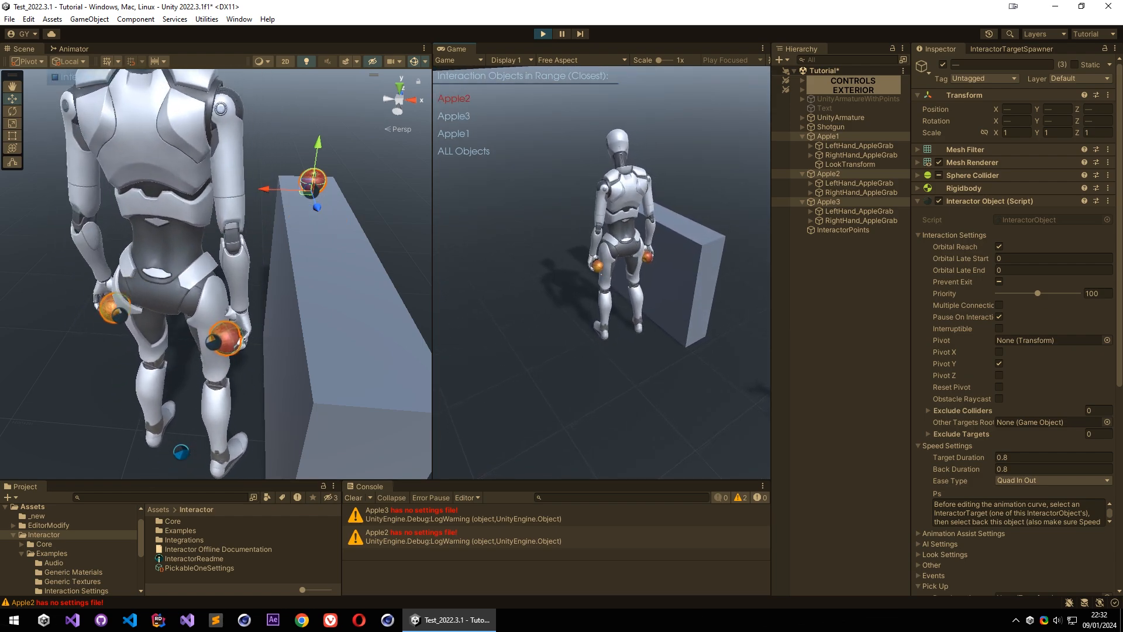
key(w)
key(w)
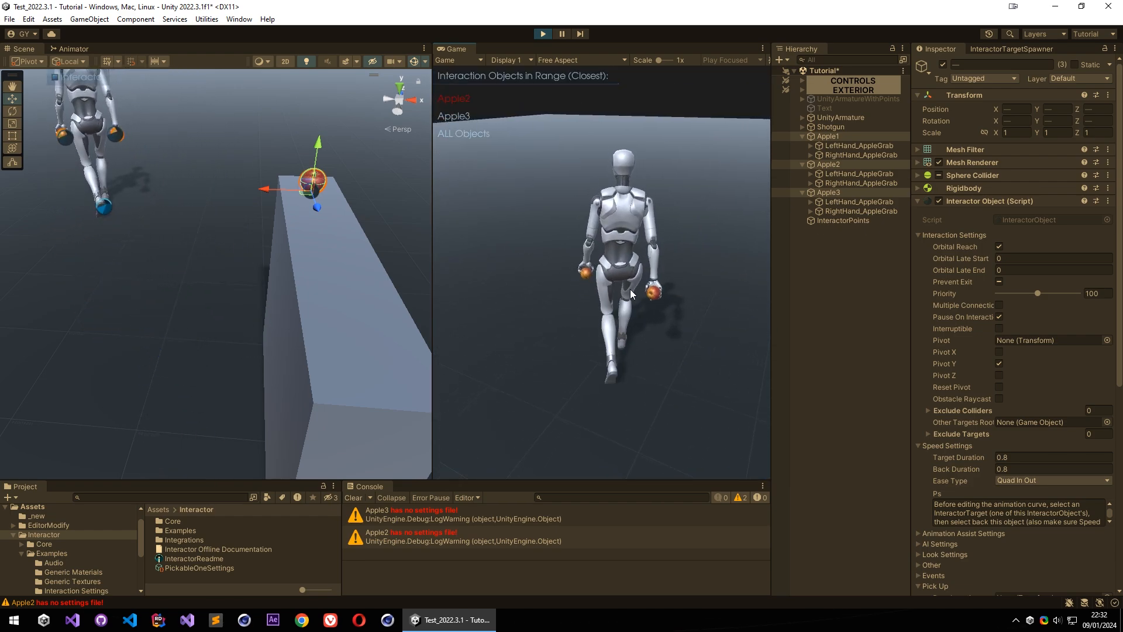
click(353, 502)
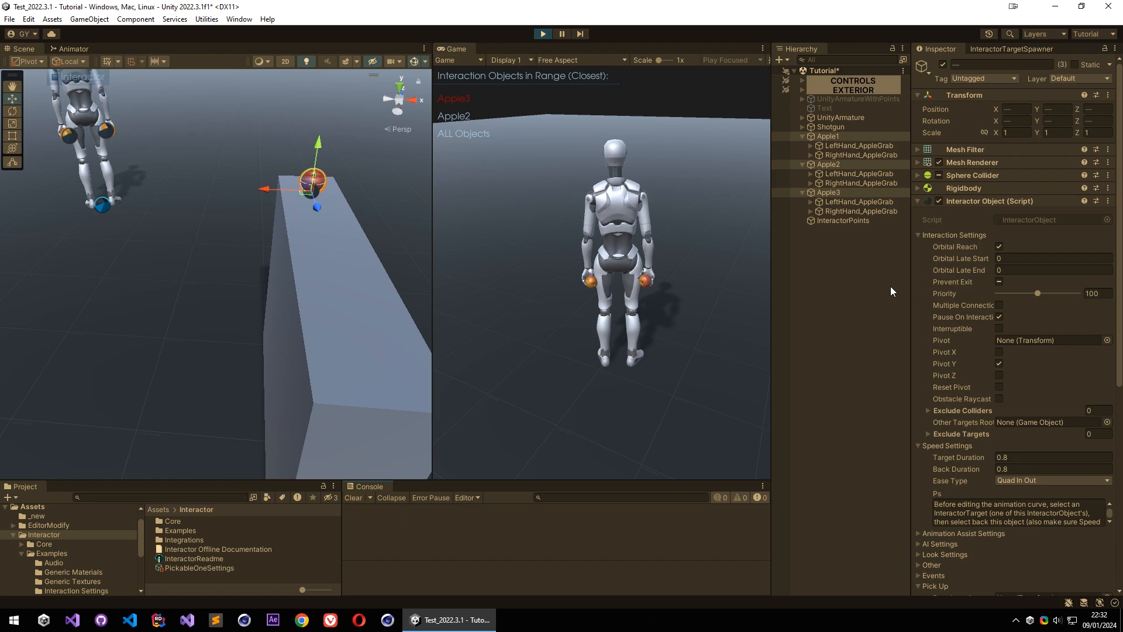
Set the Y position of MainCamera under CameraRig's Pivot to -0.76 while the scene is playing.
click(801, 80)
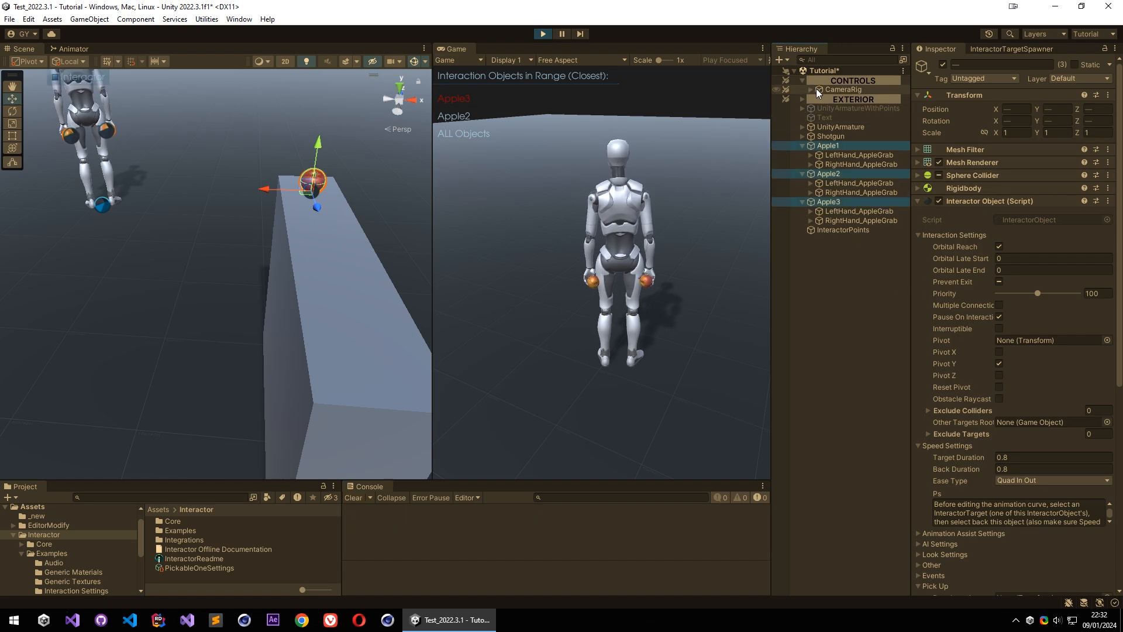
click(811, 90)
click(819, 99)
click(854, 108)
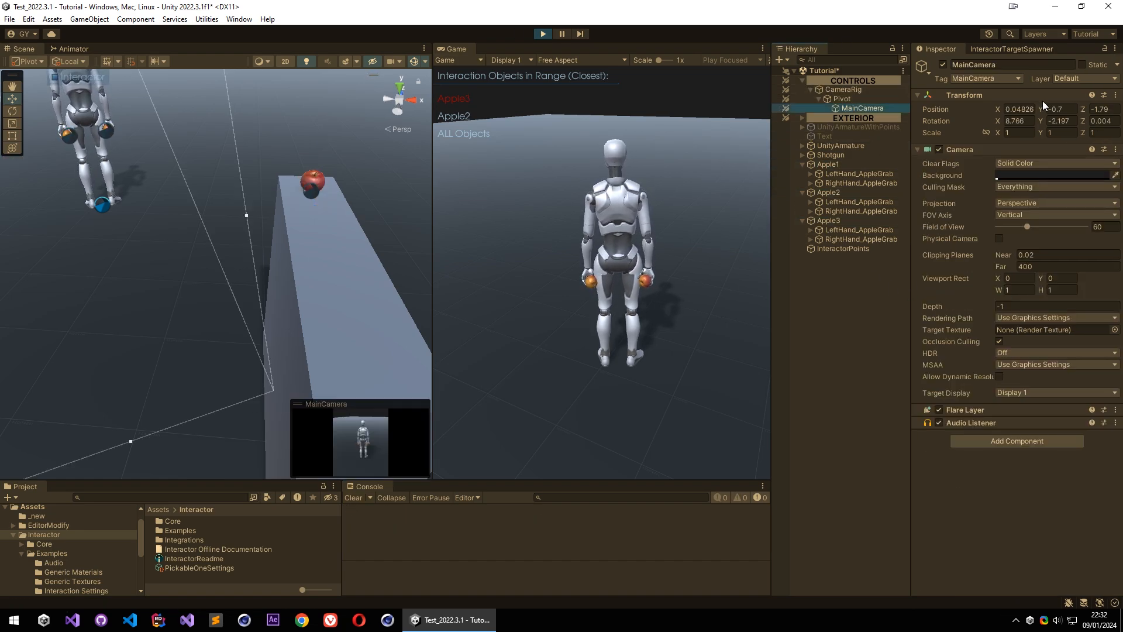
drag(1043, 108, 1044, 109)
Test moving and crouching the character with an apple in each hand, and stop the scene.
click(678, 175)
key(w)
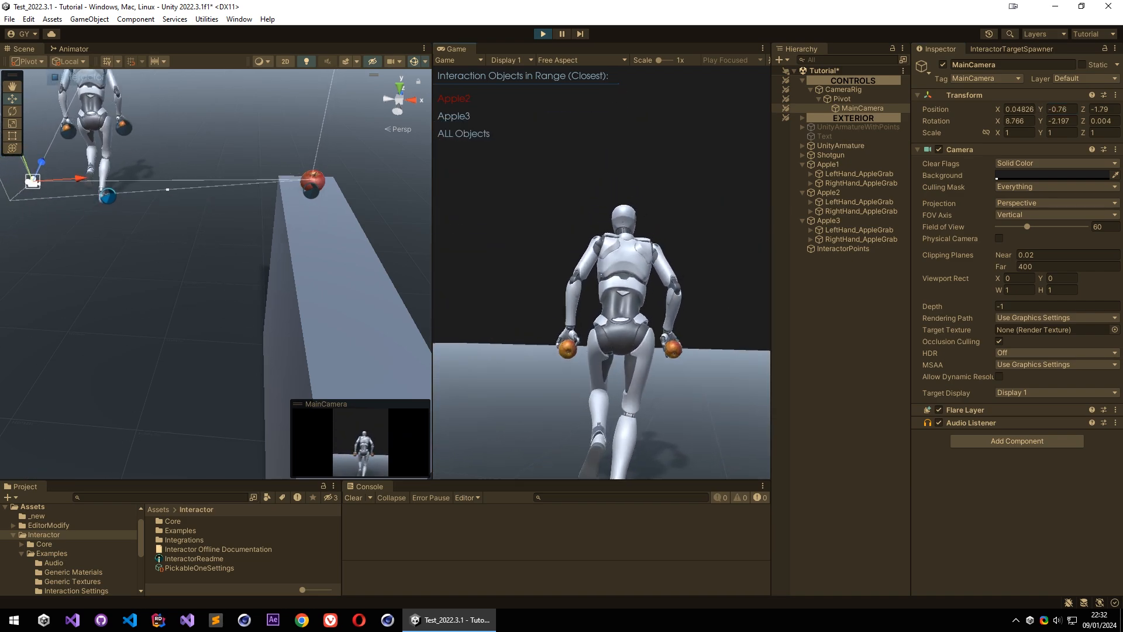
key(a)
key(c)
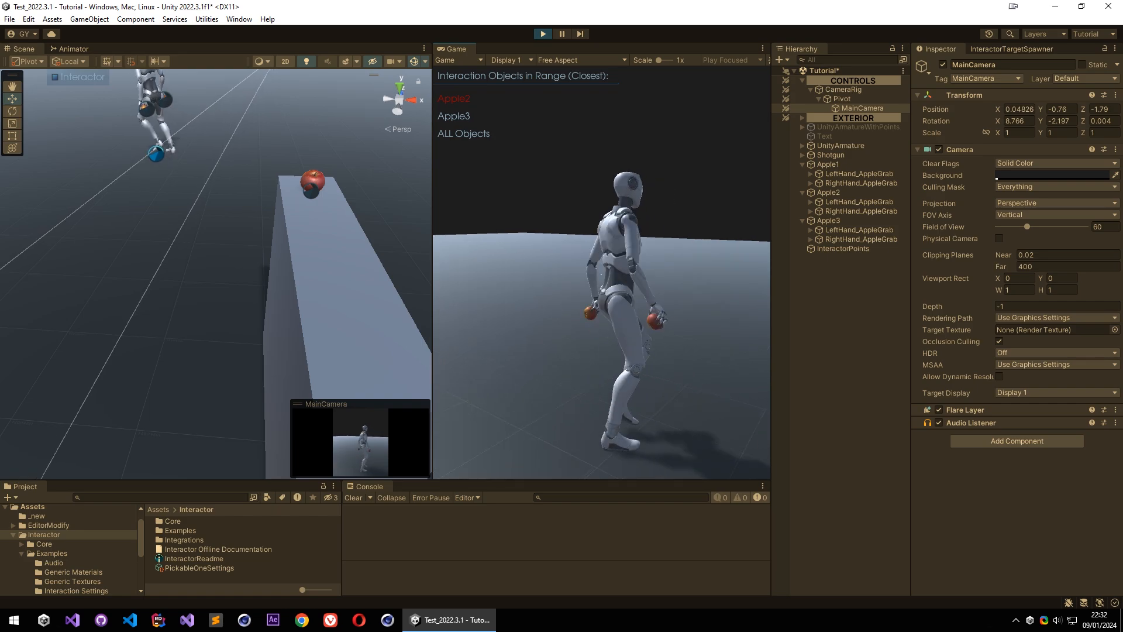
key(w)
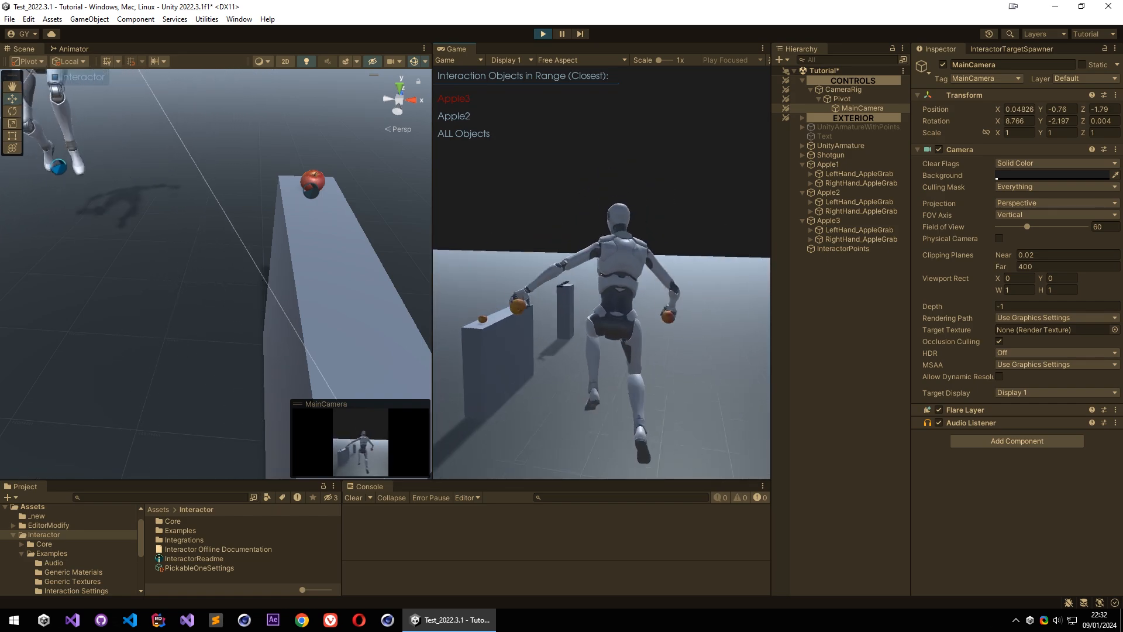
key(s)
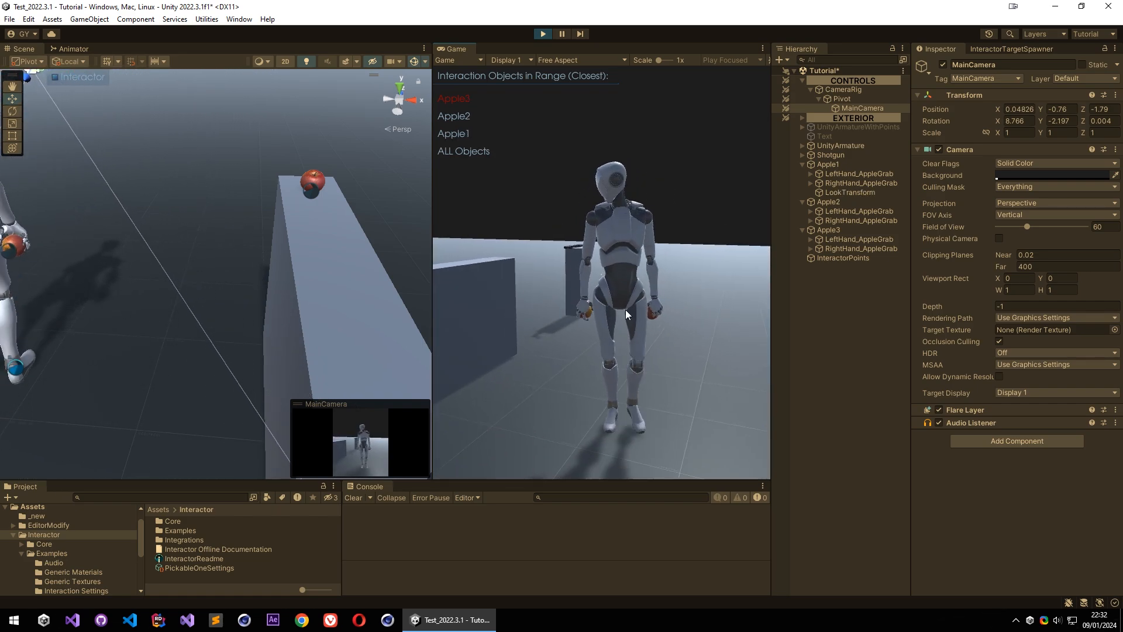
click(542, 34)
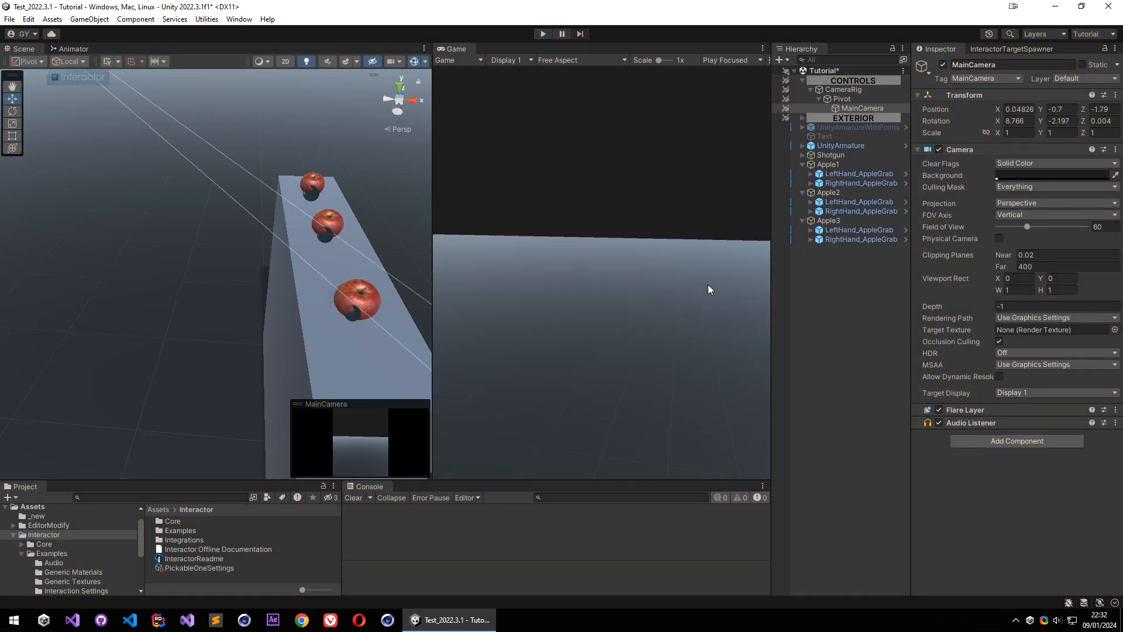
Change Apple1's one-hand Holding Type to Hold Transform.
click(844, 165)
scroll(977, 480, down, 10)
scroll(954, 480, down, 3)
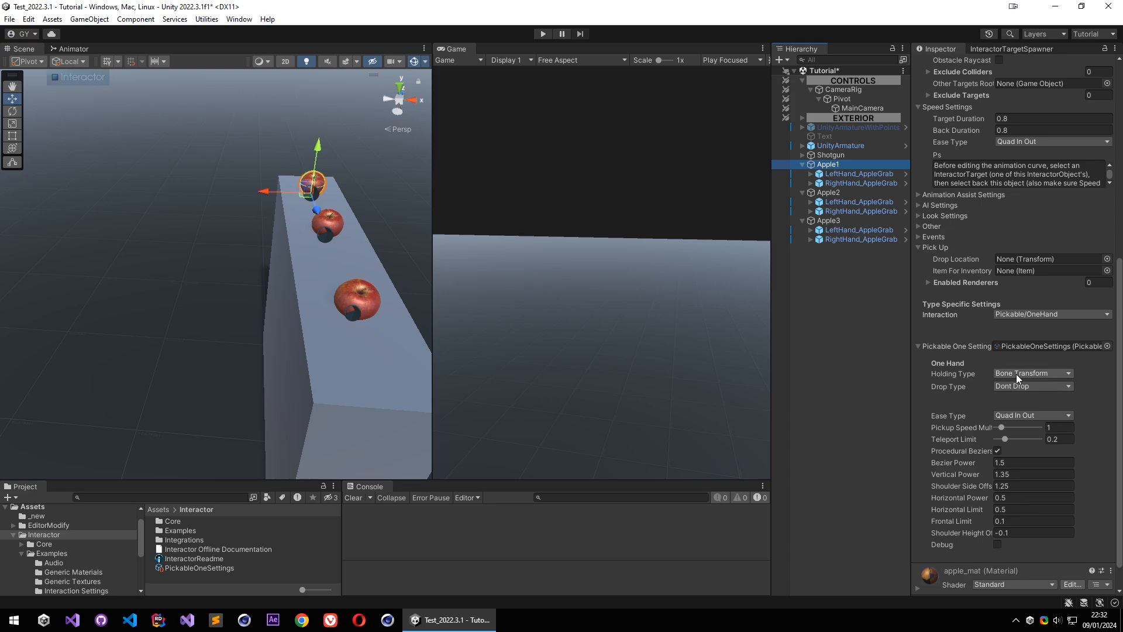
click(1016, 374)
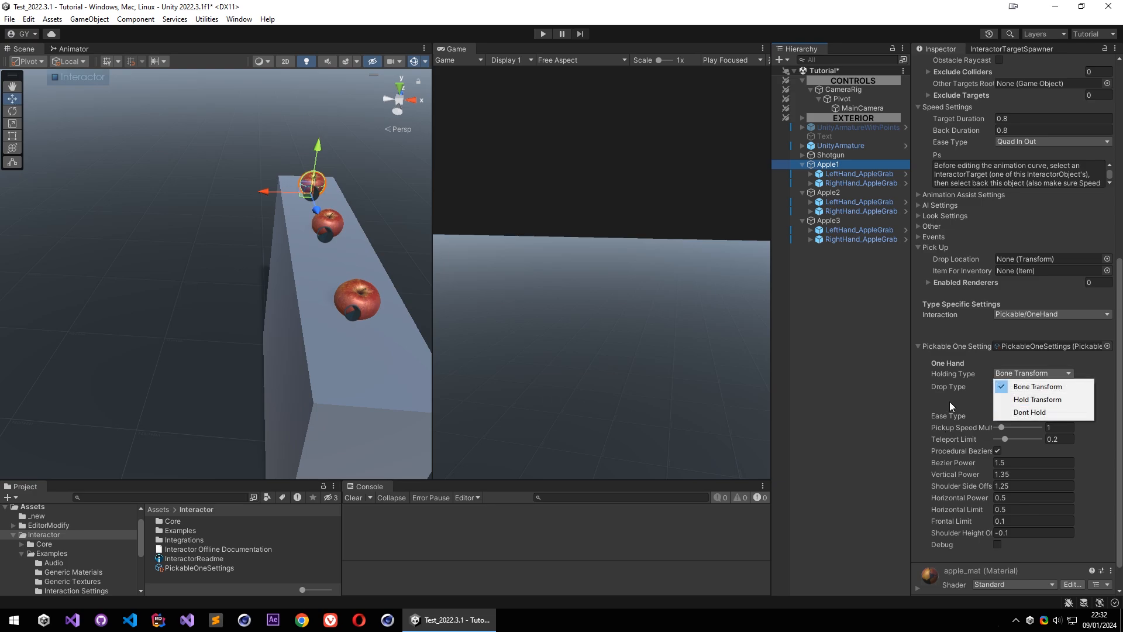
click(1035, 399)
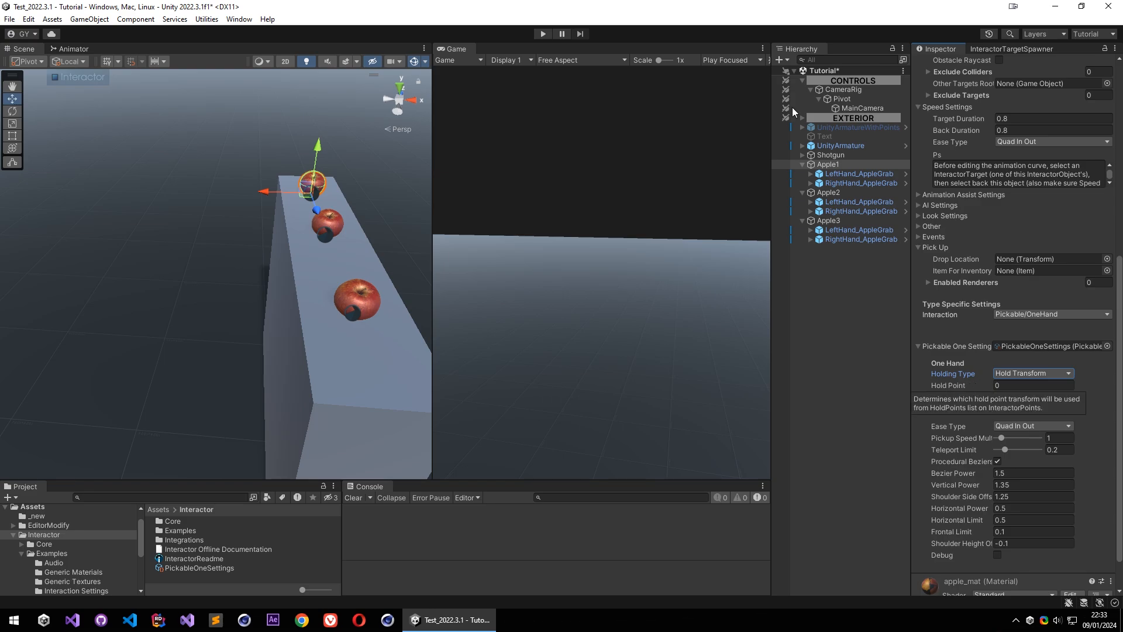
Create an empty child object named InteractorPoints under UnityArmature.
click(801, 80)
click(842, 117)
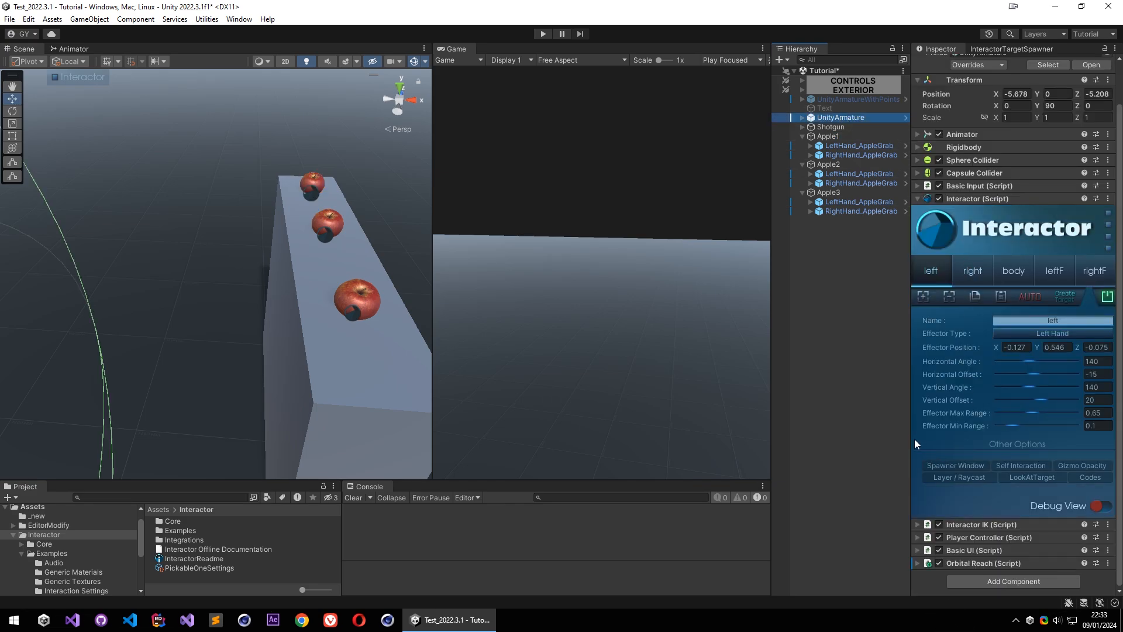
drag(911, 439, 904, 438)
drag(770, 437, 746, 428)
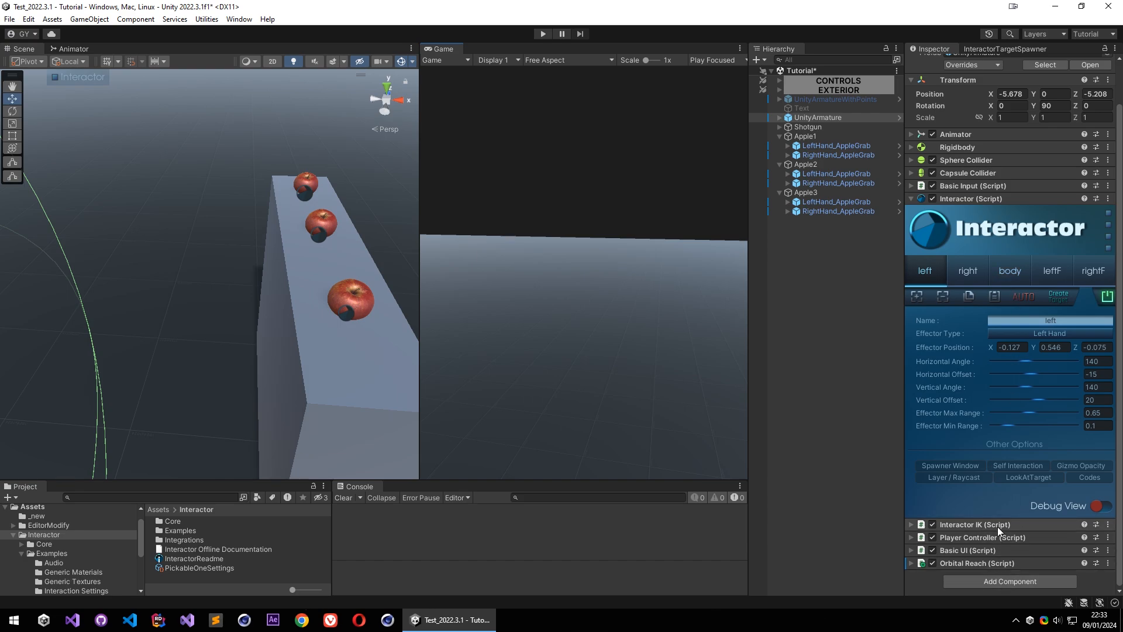
click(779, 117)
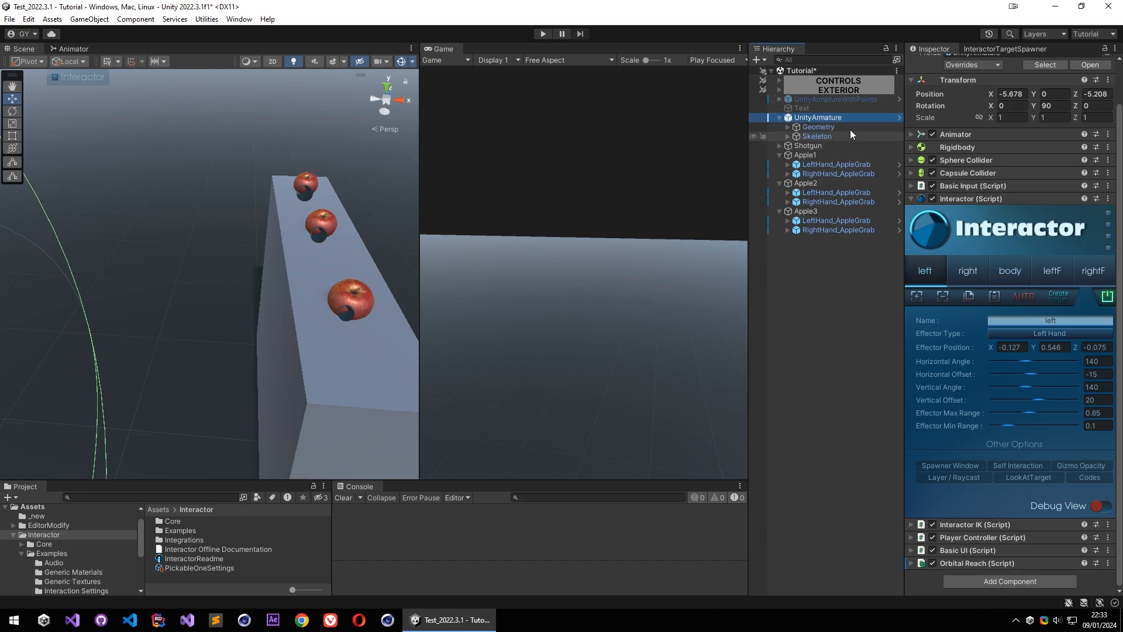
right_click(831, 117)
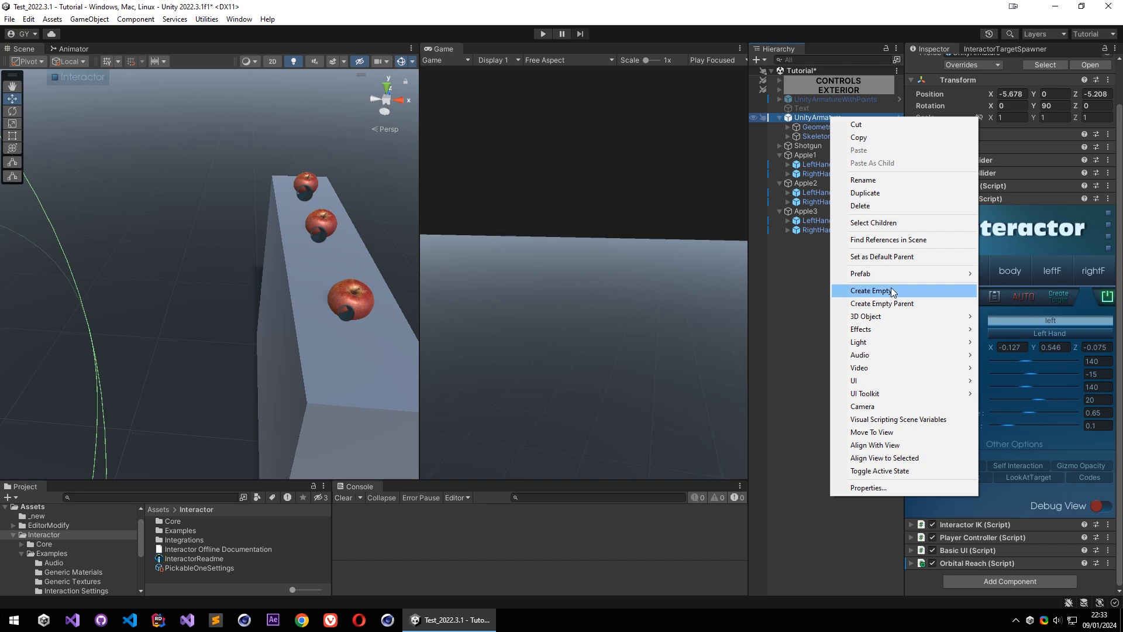
click(891, 292)
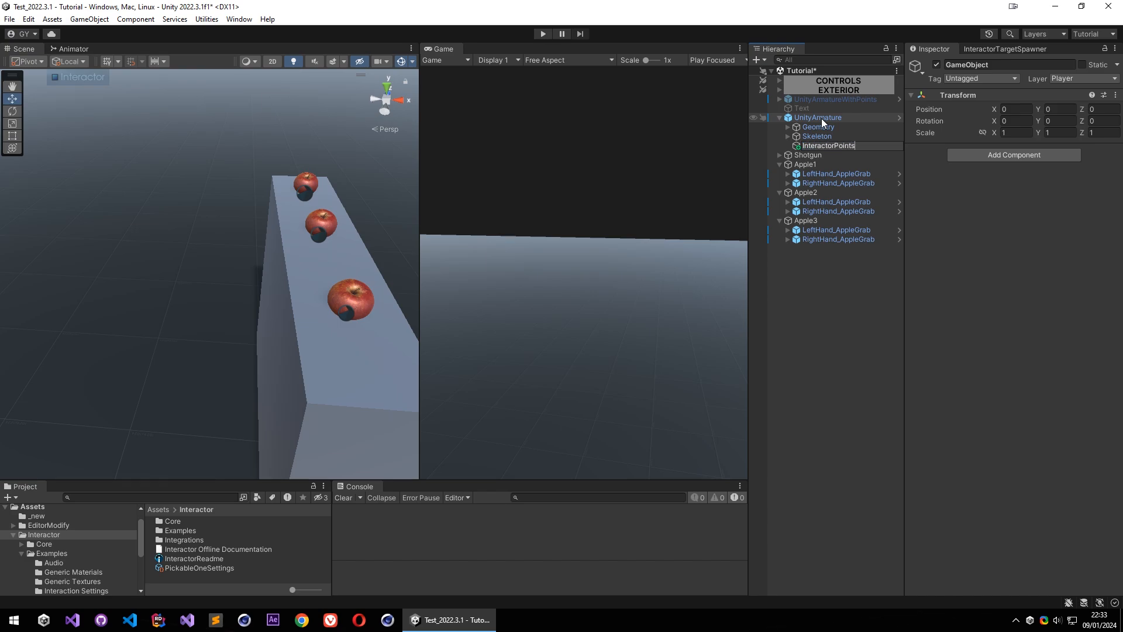
key(Return)
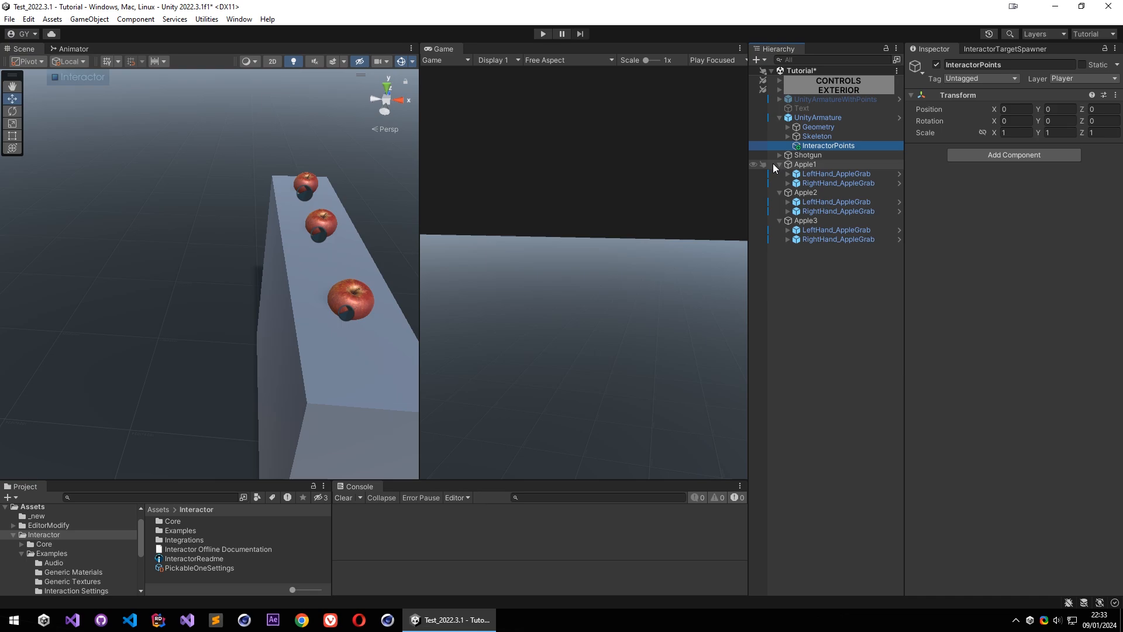
Add the Interactor Points component to the InteractorPoints object.
click(995, 155)
text(InteractorPoints)
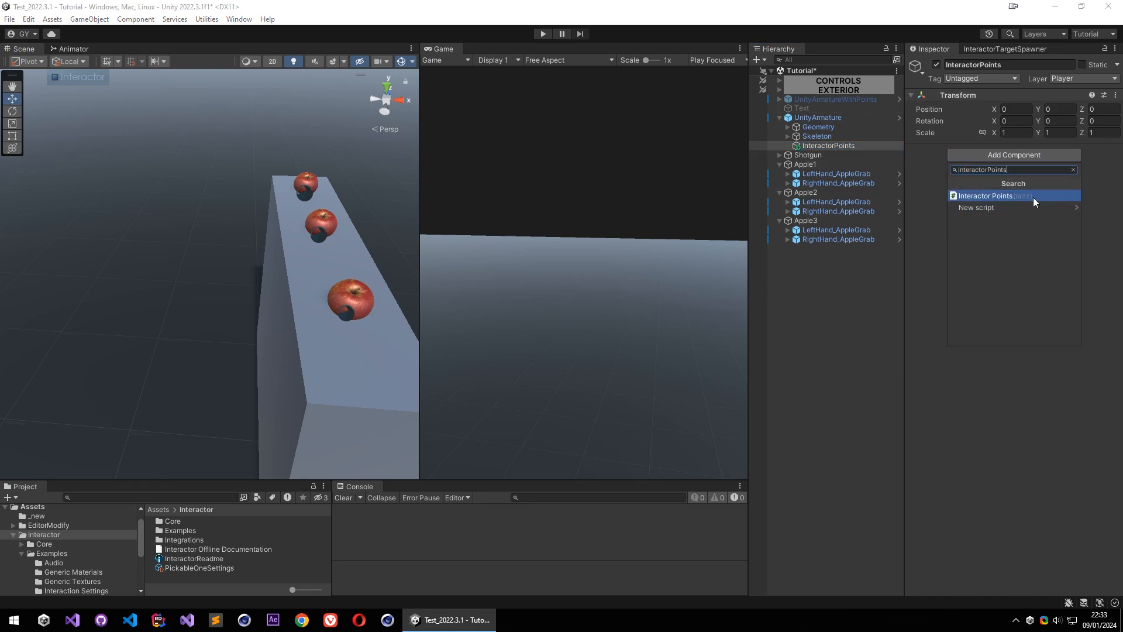
click(992, 197)
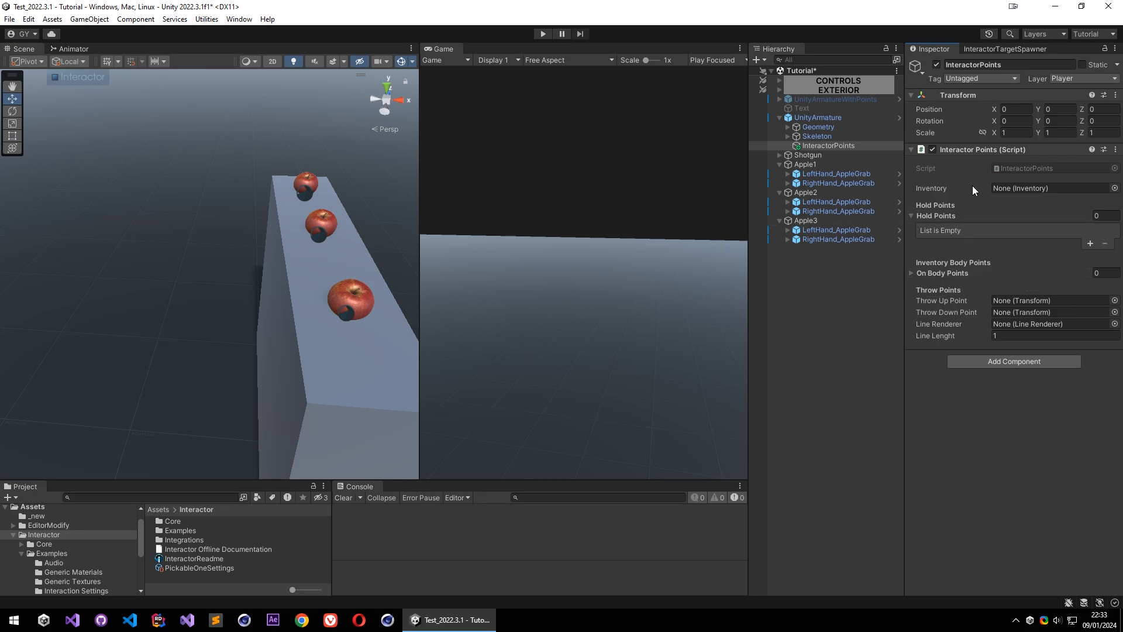
Add one empty element to the component's Hold Points list and check Apple1's one-hand Hold Point setting.
click(934, 216)
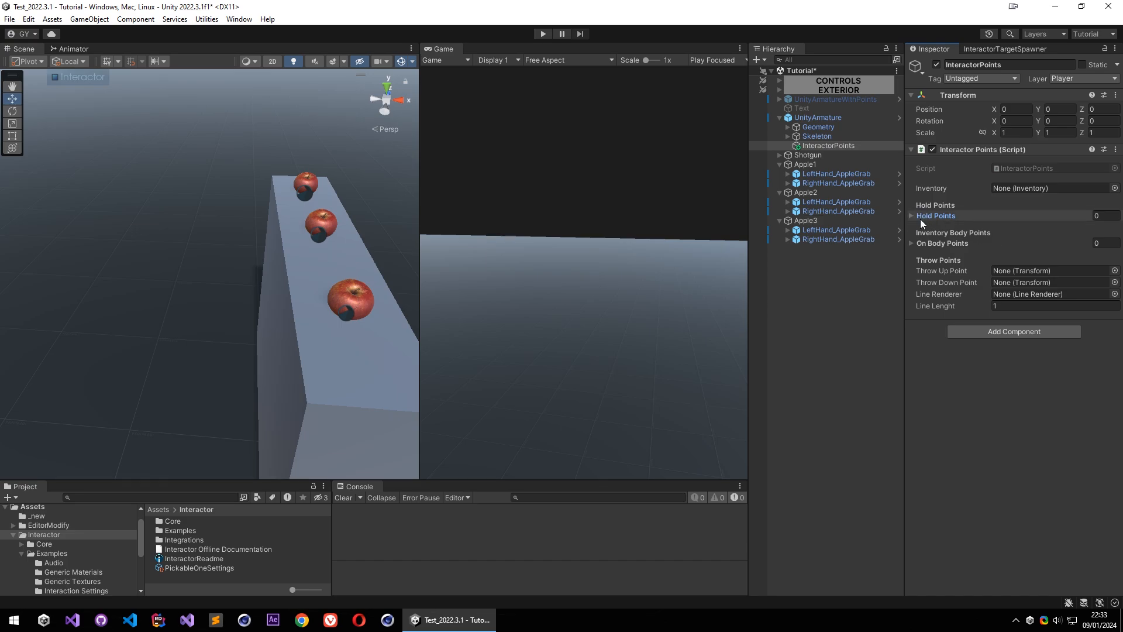
click(949, 215)
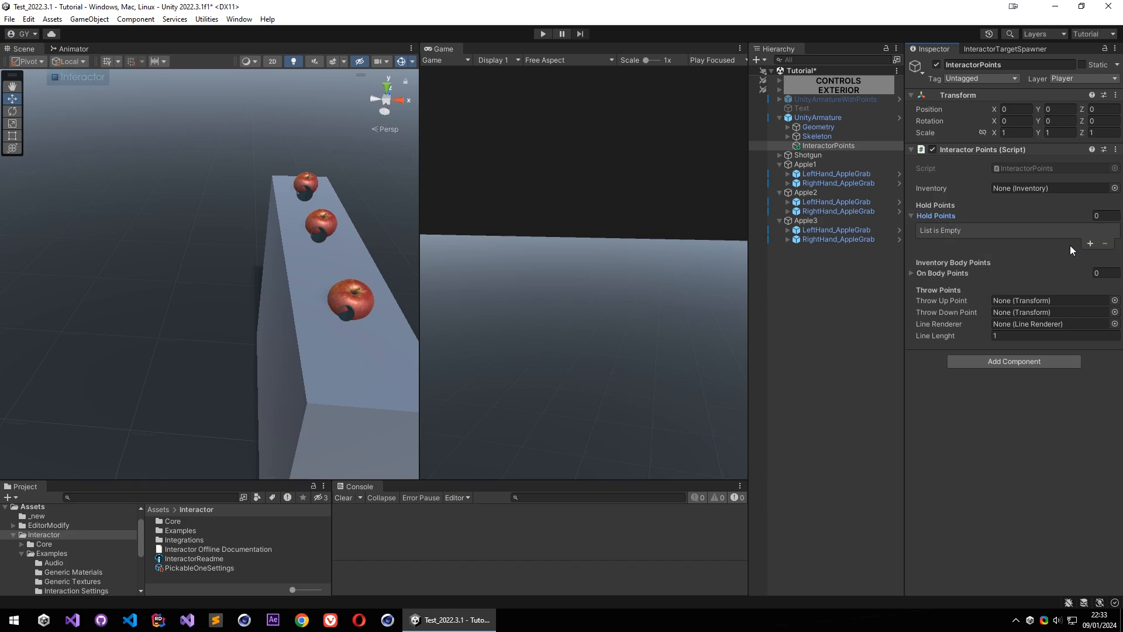
click(1090, 243)
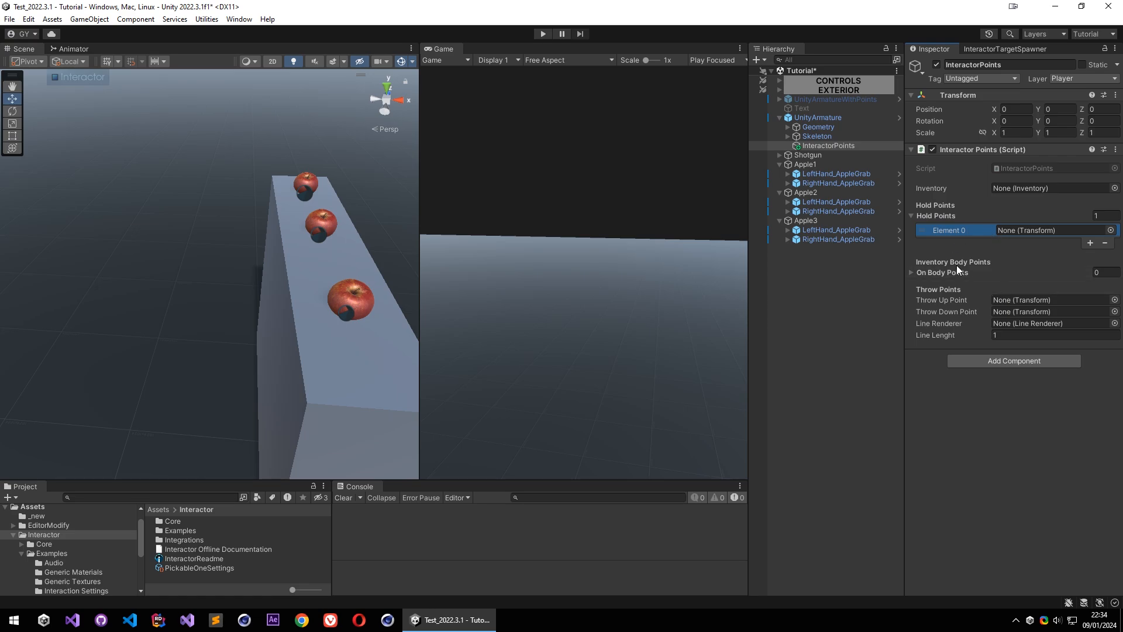
mouse_move(910, 219)
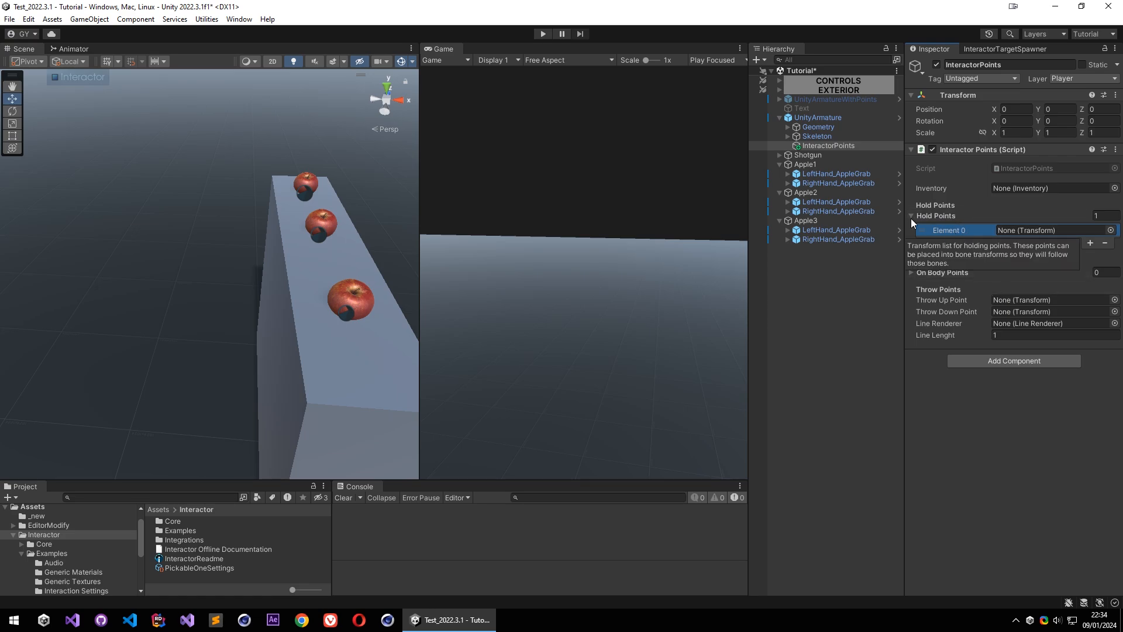
click(810, 167)
scroll(956, 432, down, 10)
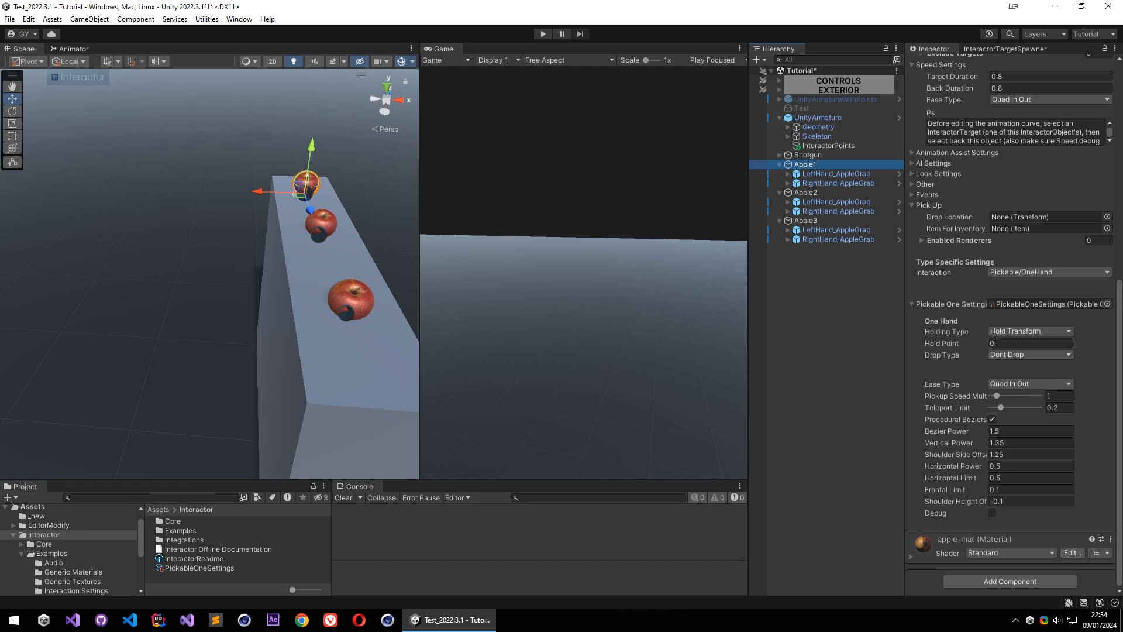
Create an empty child object named HoldPoint1 under UnityArmature.
click(818, 117)
right_drag(333, 295, 88, 287)
right_click(820, 118)
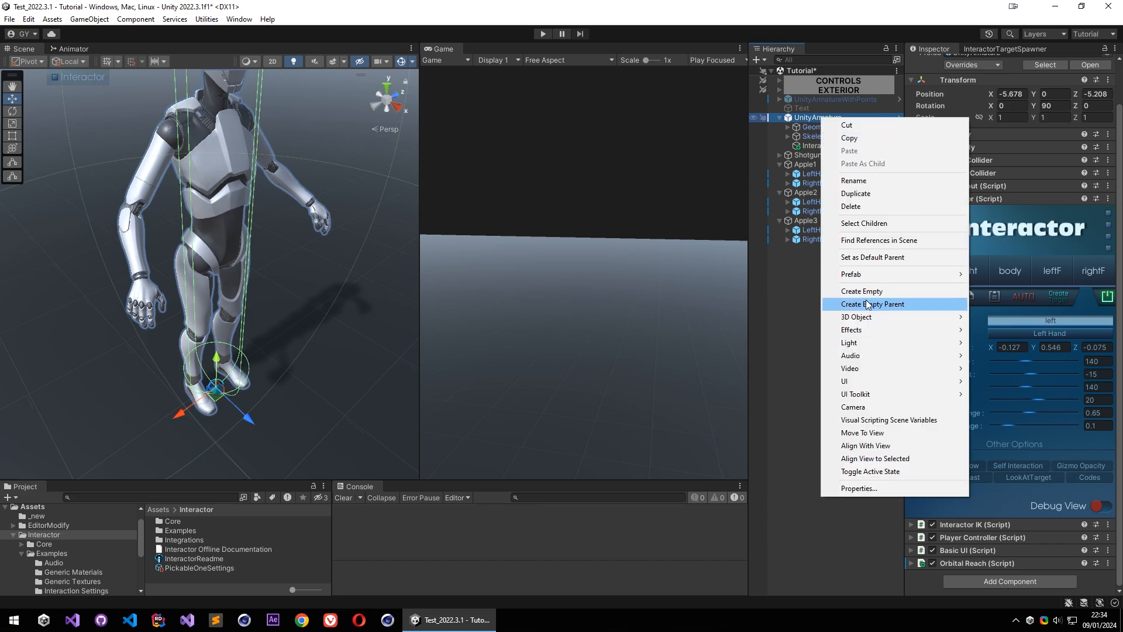
click(866, 290)
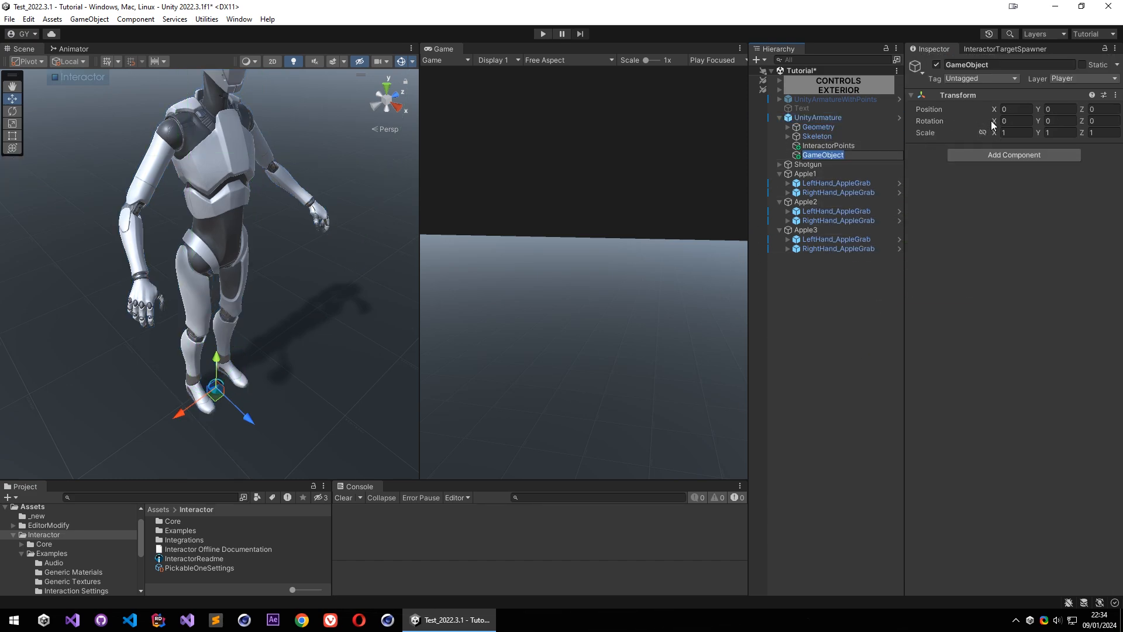
text(HoldPOint1)
key(Return)
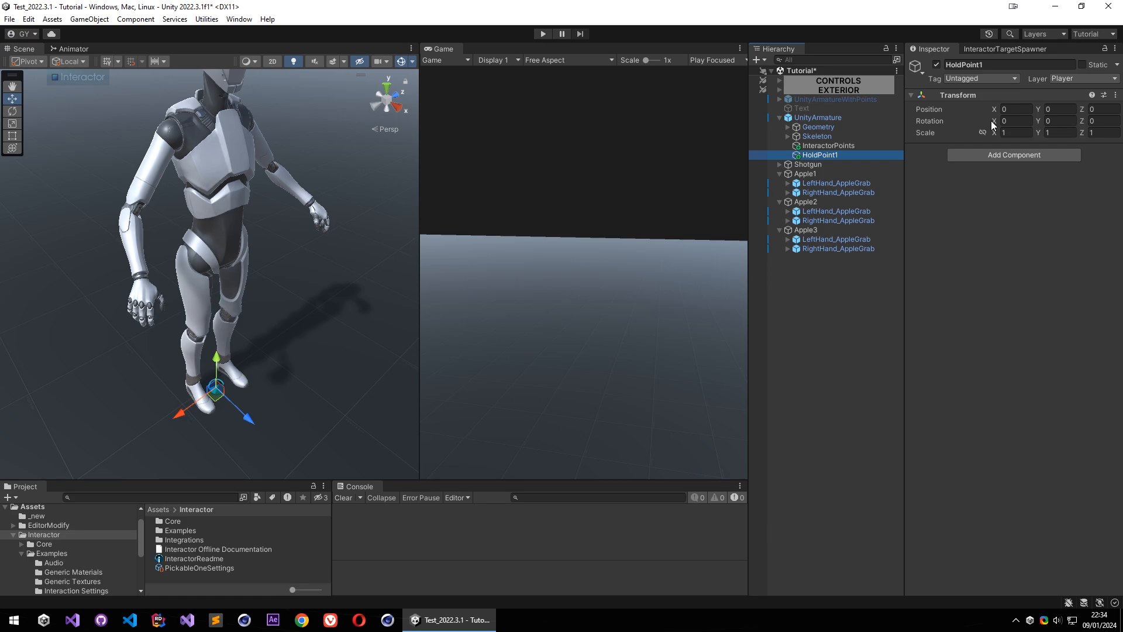
Move HoldPoint1 beside the character at waist height, to about X 0.427, Y 1.151, Z 0.243.
drag(218, 395, 181, 285)
right_drag(301, 243, 352, 319)
drag(187, 409, 188, 409)
right_drag(262, 352, 272, 229)
drag(163, 105, 163, 80)
mouse_move(224, 409)
right_down()
mouse_move(226, 391)
mouse_move(229, 410)
right_up()
Assign HoldPoint1 to Element 0 of the InteractorPoints Hold Points list, undoing the stray extra element.
click(835, 146)
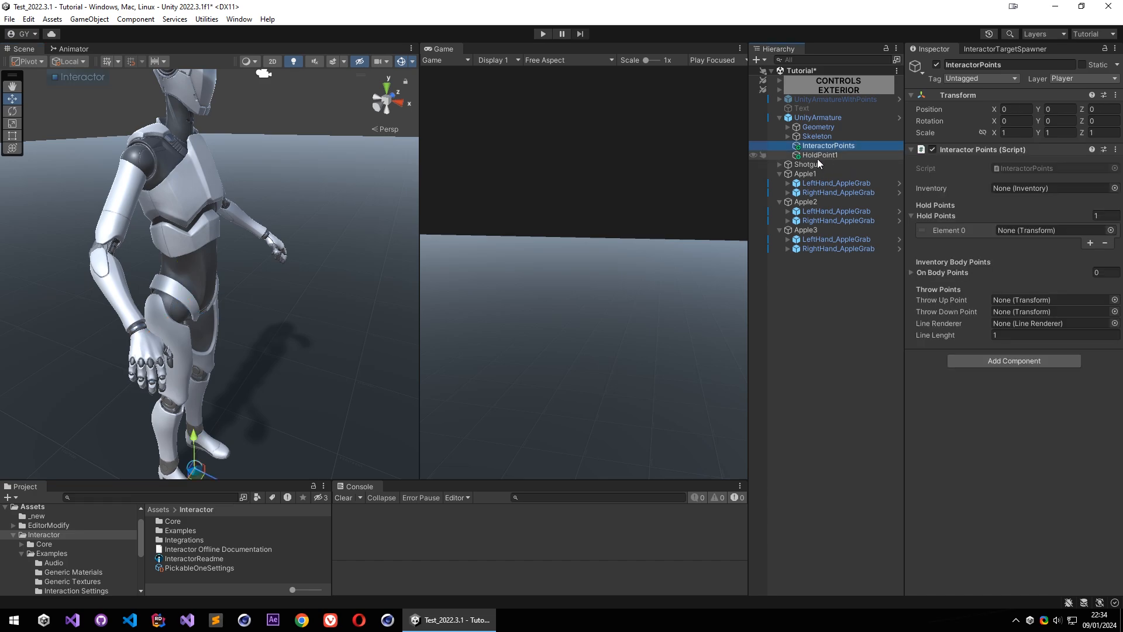
drag(819, 155, 964, 244)
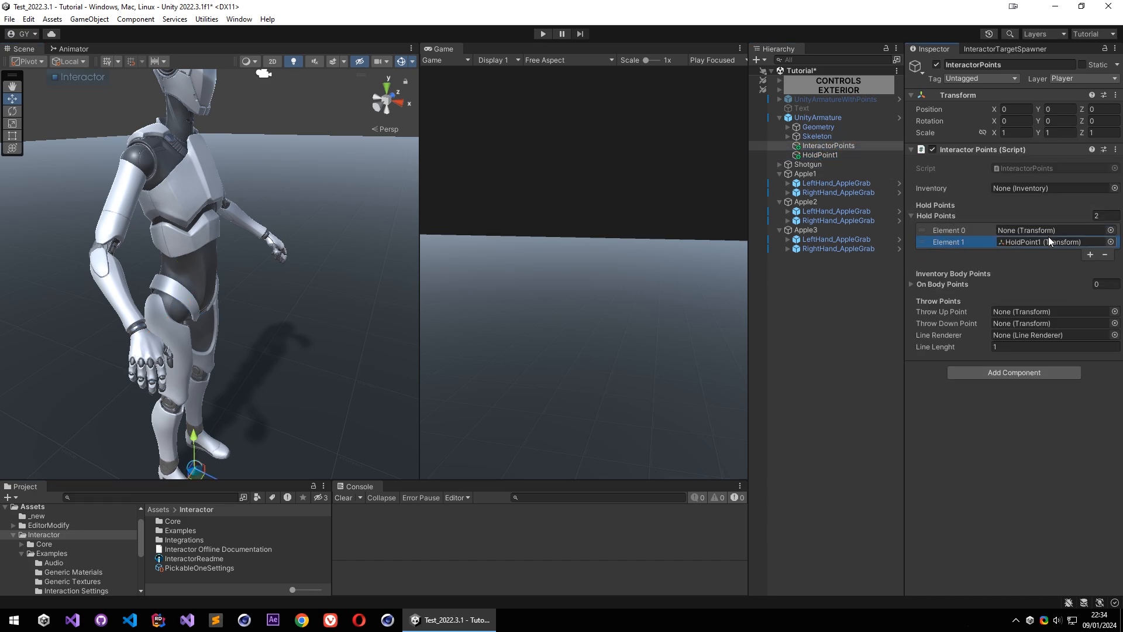
key(ctrl+z)
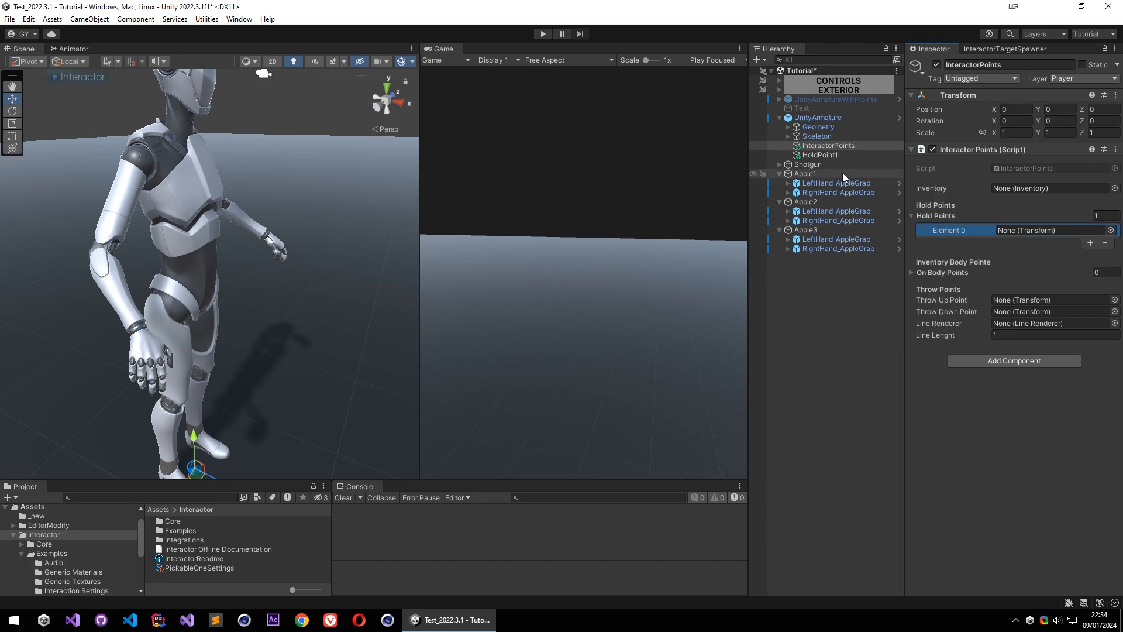
click(818, 146)
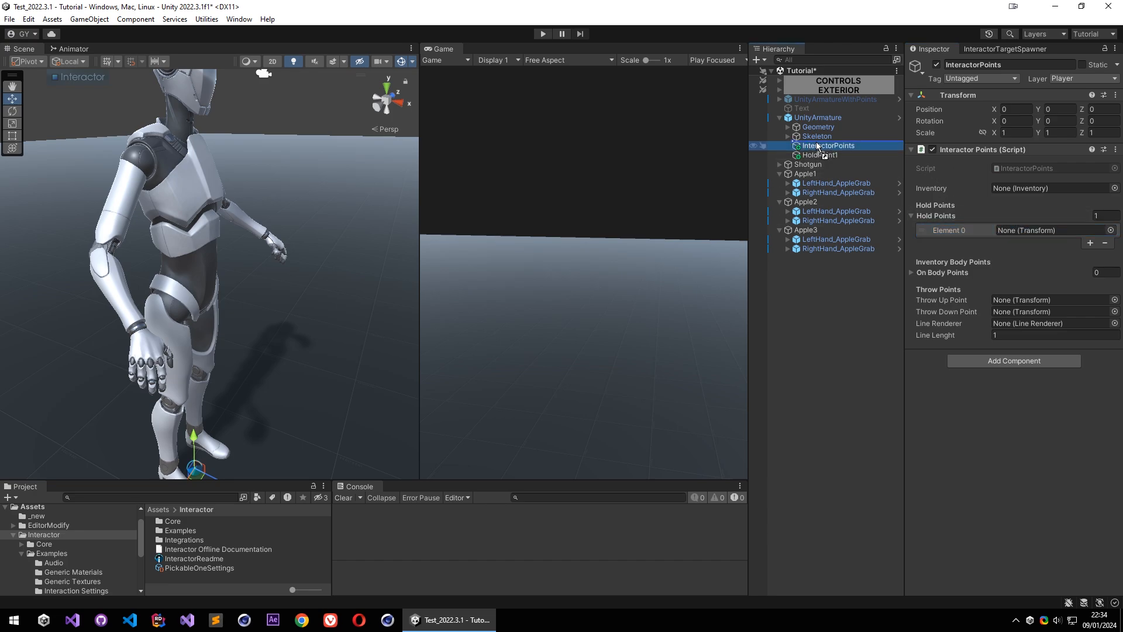
drag(817, 147, 1041, 230)
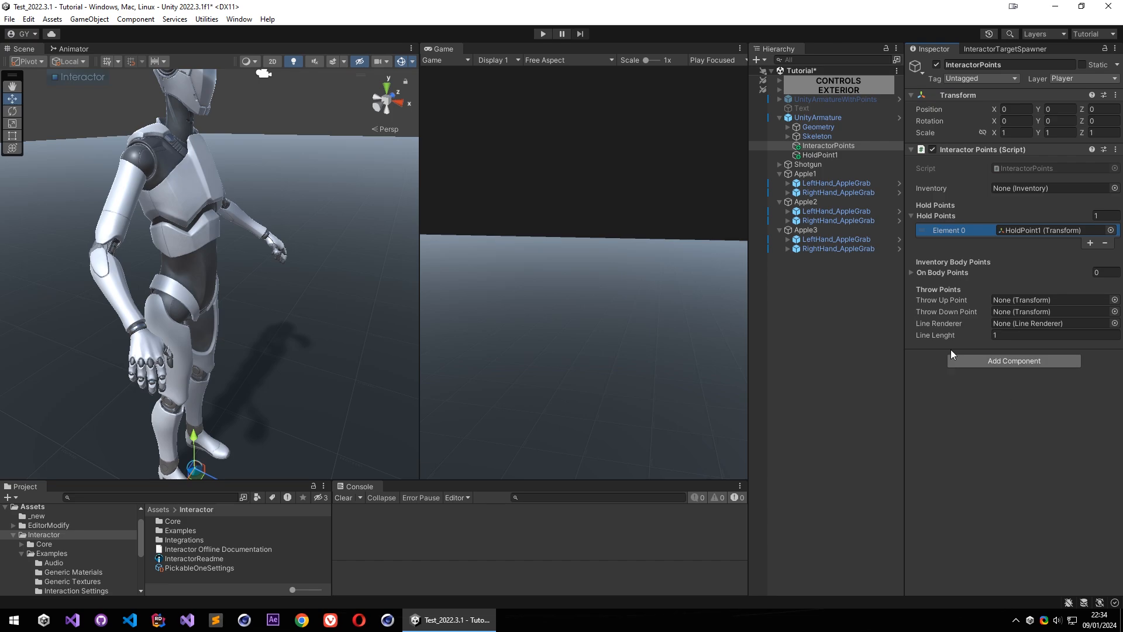
Collapse Apple1's Interaction Settings and Speed Settings and review its one-hand Hold Point setting.
click(807, 174)
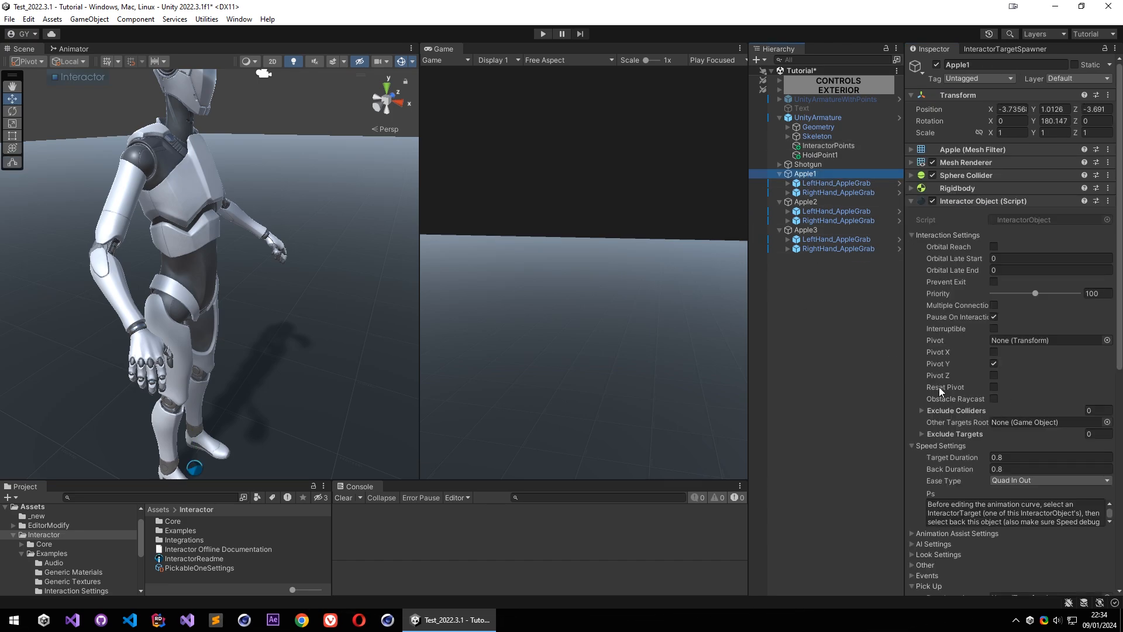
scroll(939, 388, down, 4)
scroll(953, 161, up, 2)
click(943, 174)
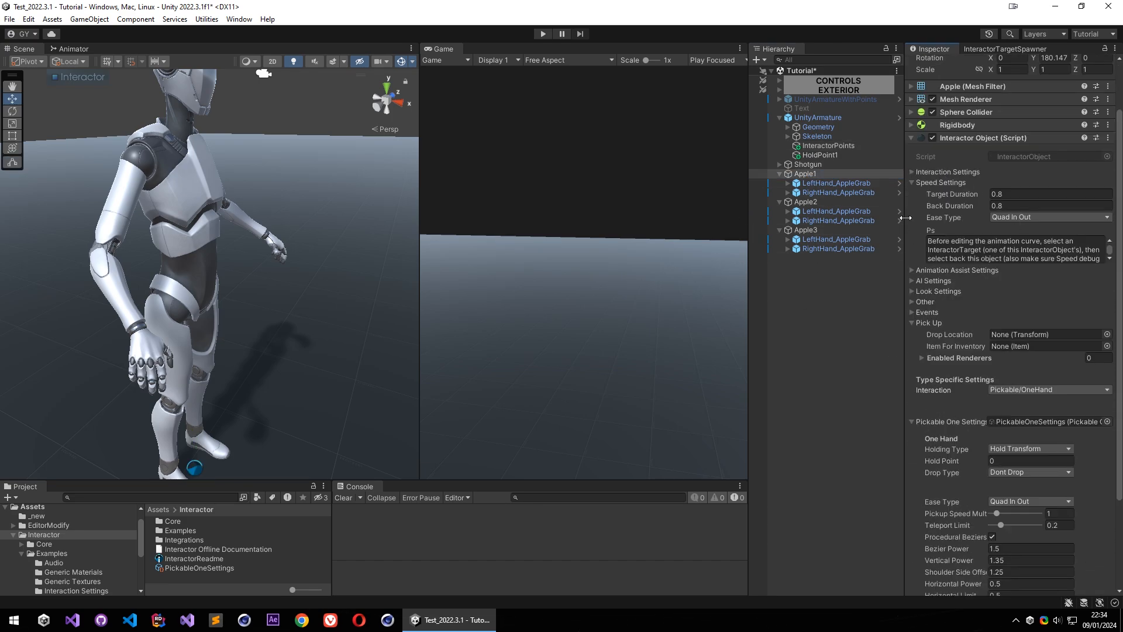
click(942, 182)
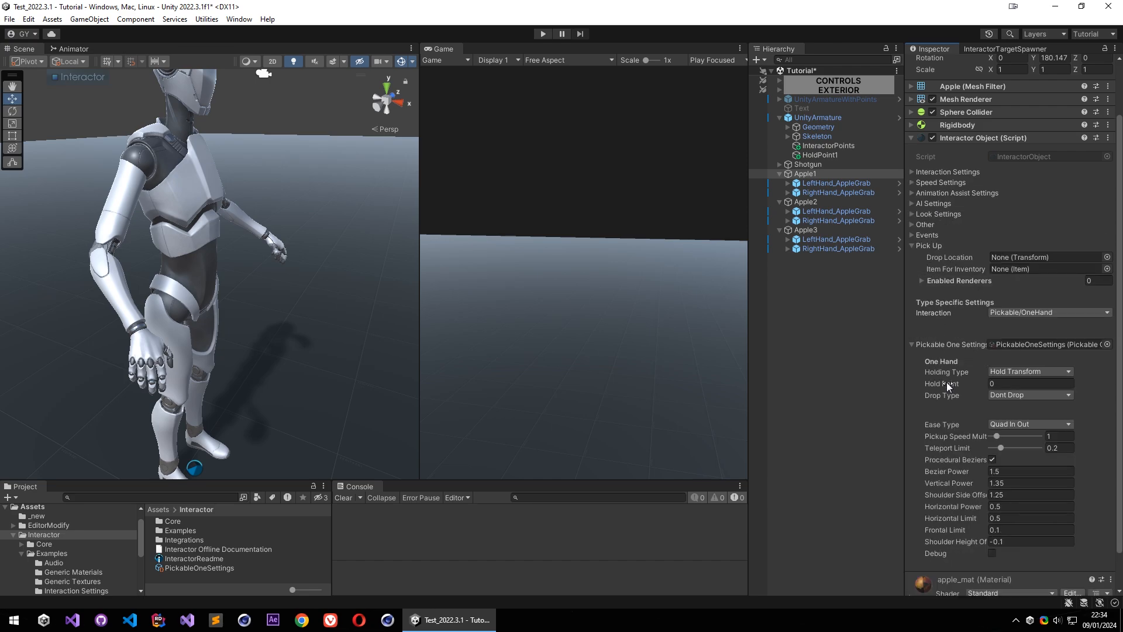
scroll(946, 386, down, 1)
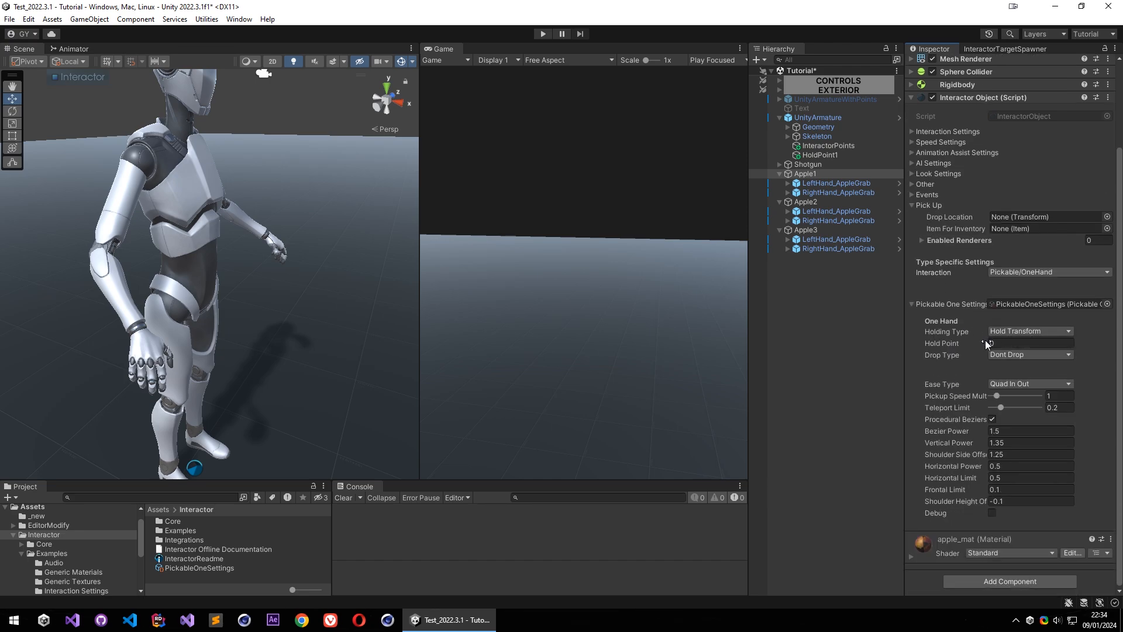
Duplicate HoldPoint1 and move the copy behind the character to about Z -0.258.
double_click(821, 155)
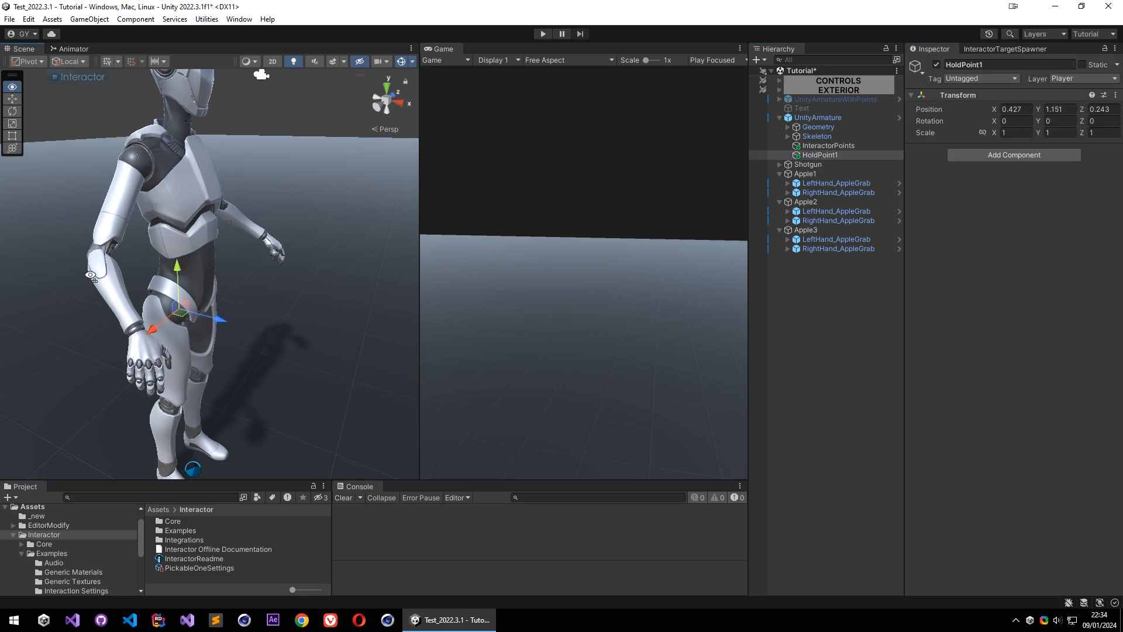
click(823, 146)
click(826, 155)
key(ctrl+d)
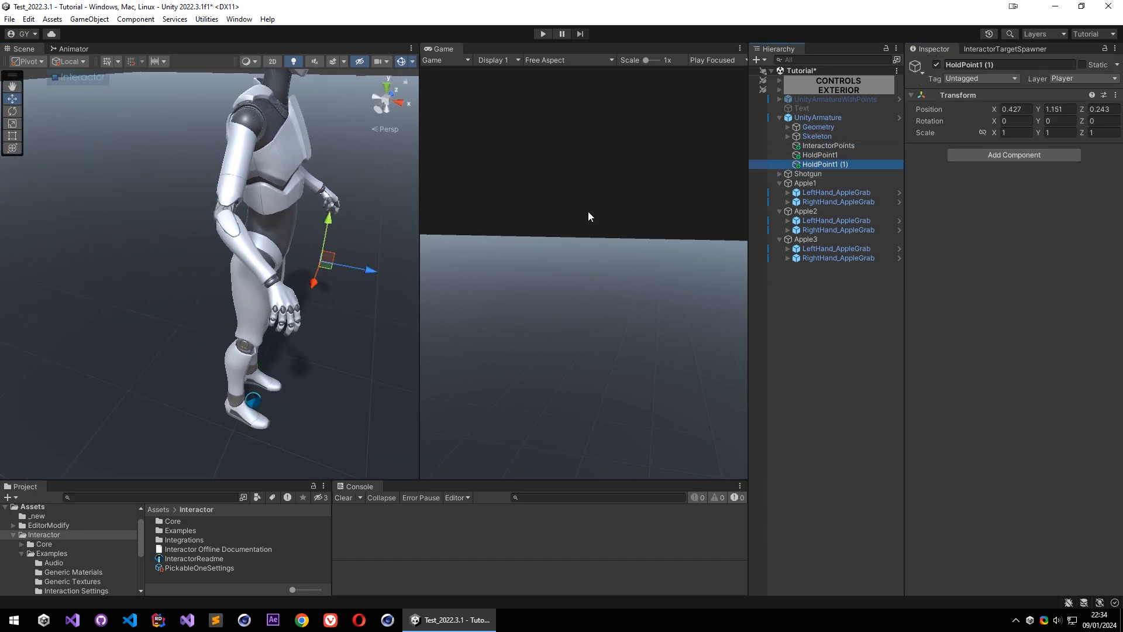
drag(372, 282, 331, 274)
Rename the duplicate as HoldPoint2 and add it as Element 1 of the InteractorPoints Hold Points list.
click(848, 163)
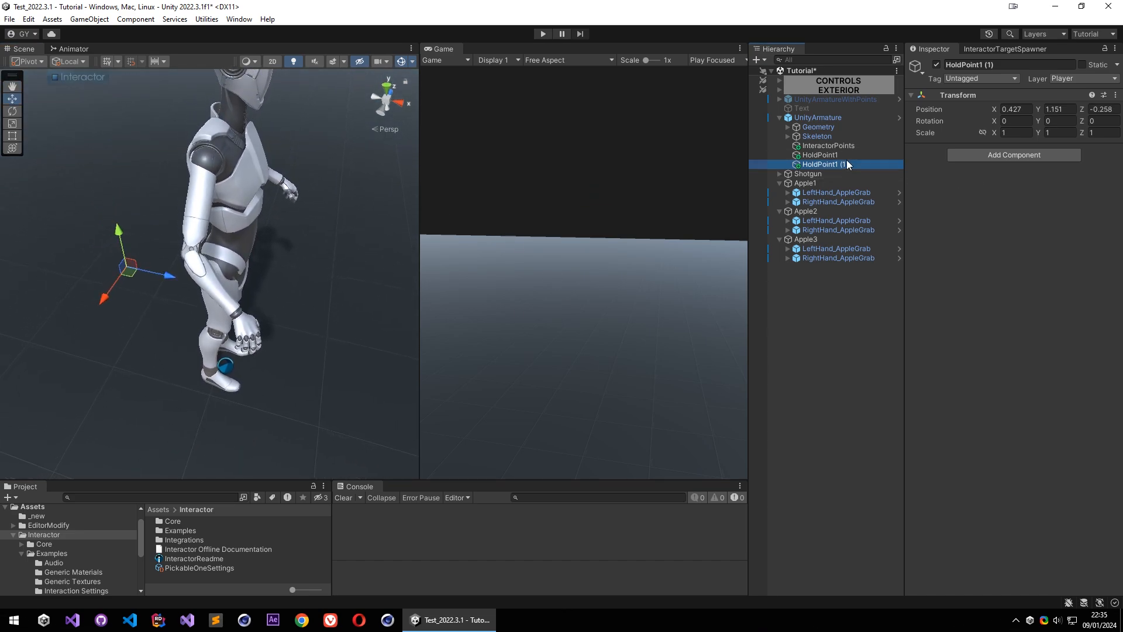
drag(850, 165, 936, 225)
text(2)
key(Return)
click(828, 145)
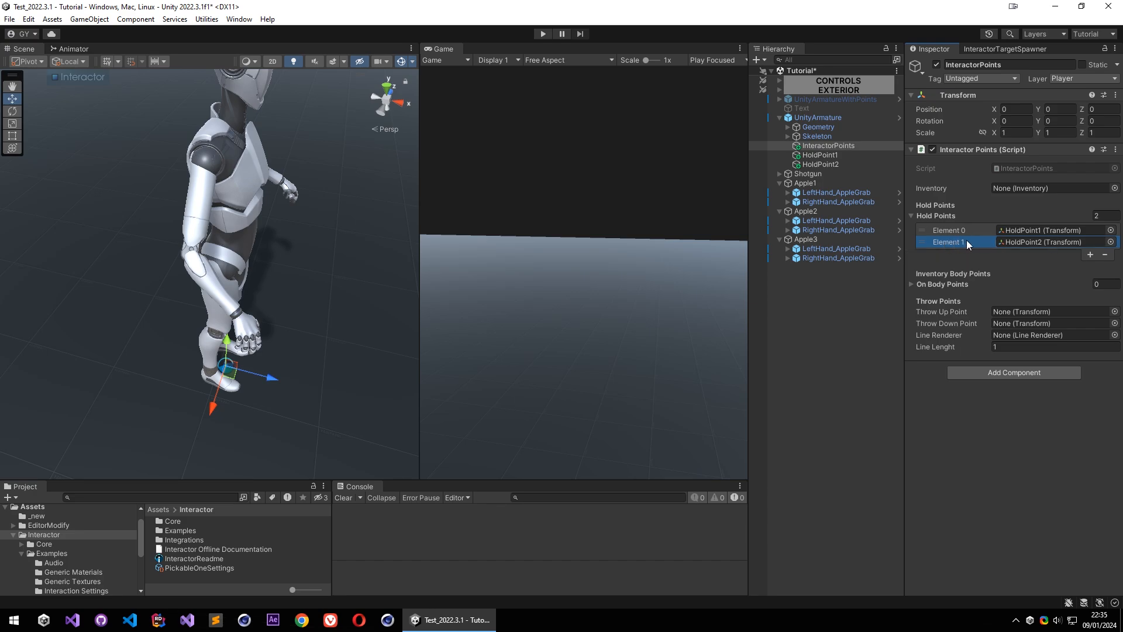
Select Apple1, play the scene, and set MainCamera's Y position to -0.77.
click(843, 183)
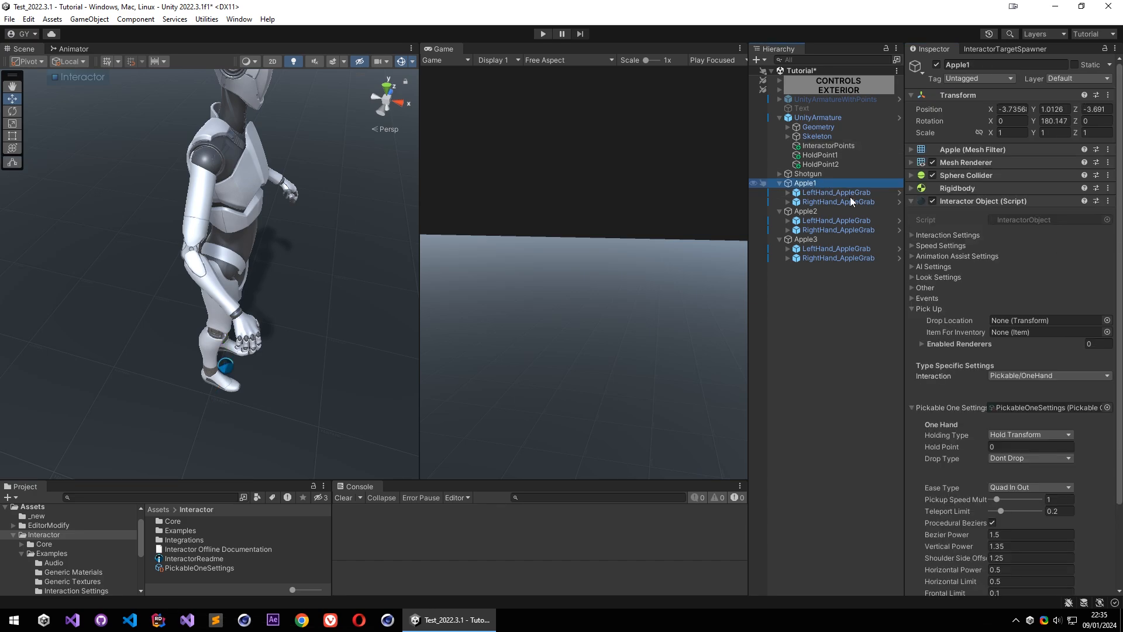
click(543, 33)
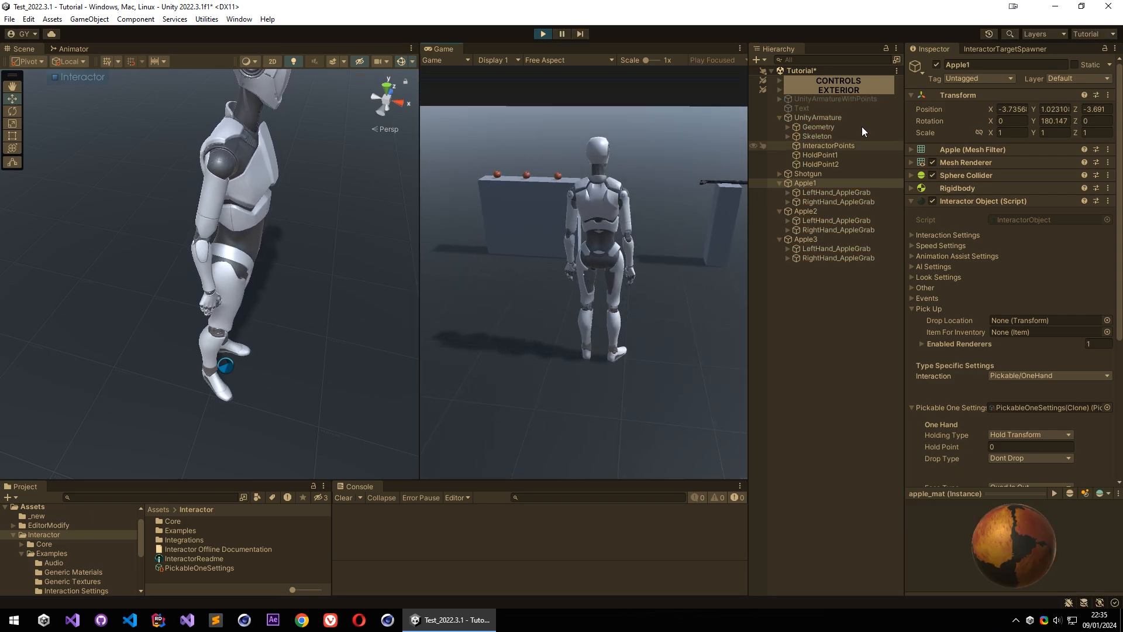
click(837, 108)
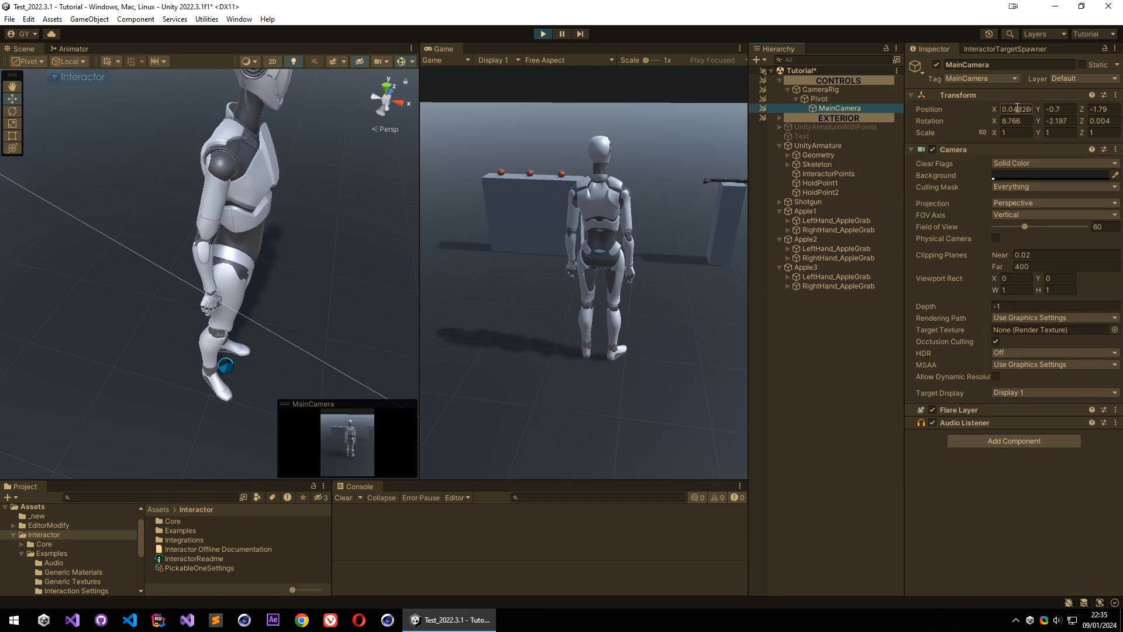
Walk the character to the table, pick up an apple with one hand, and release the game cursor.
key(w)
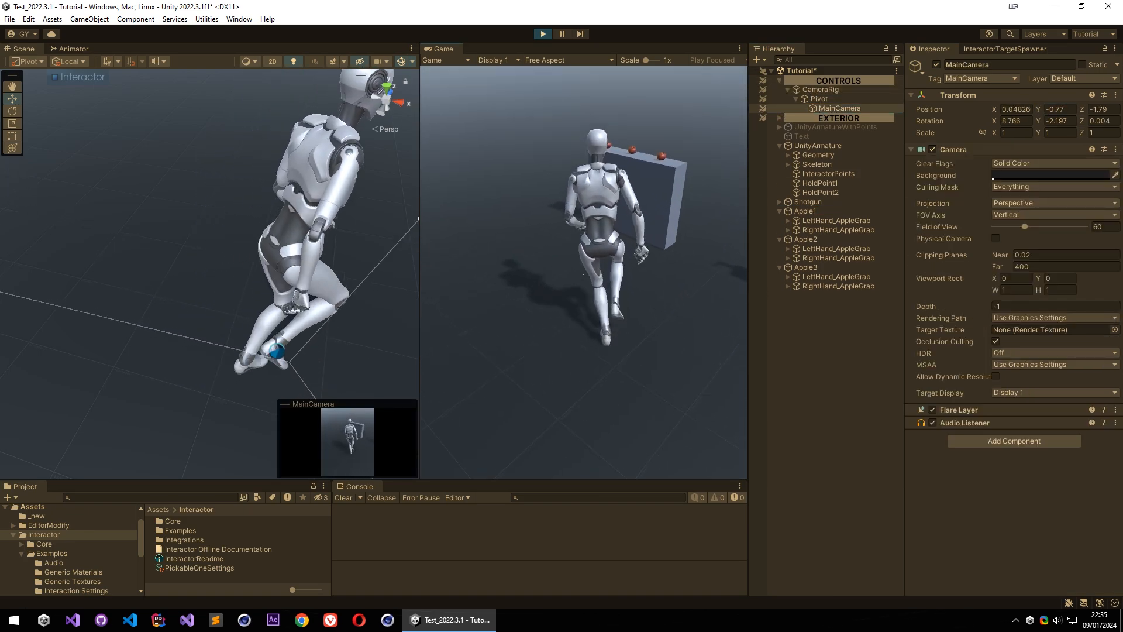
key(d)
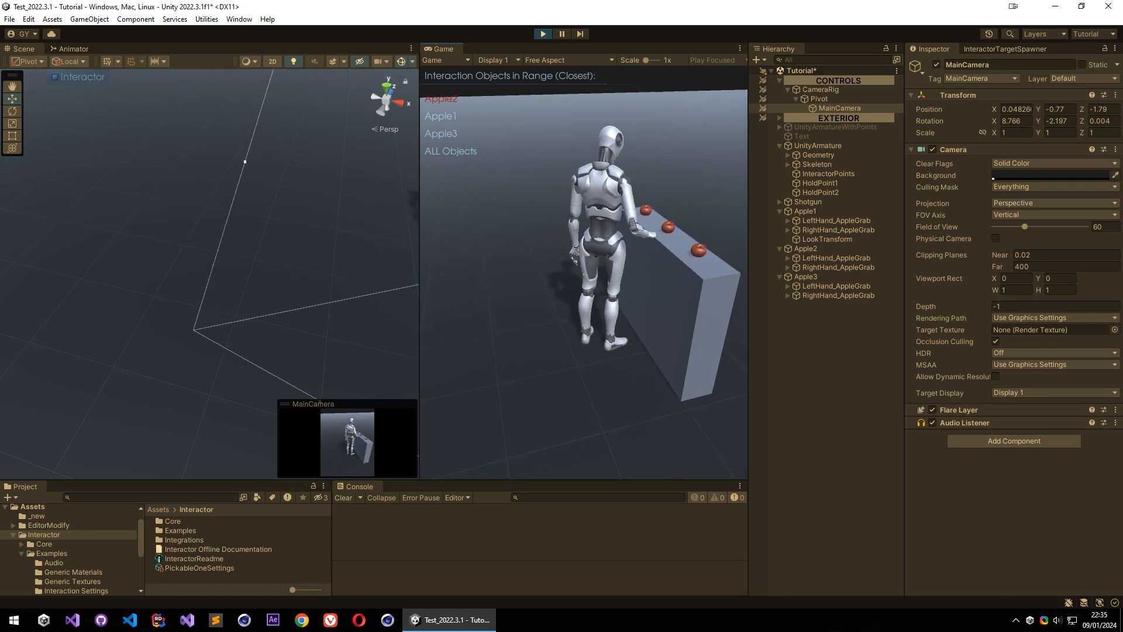
key(e)
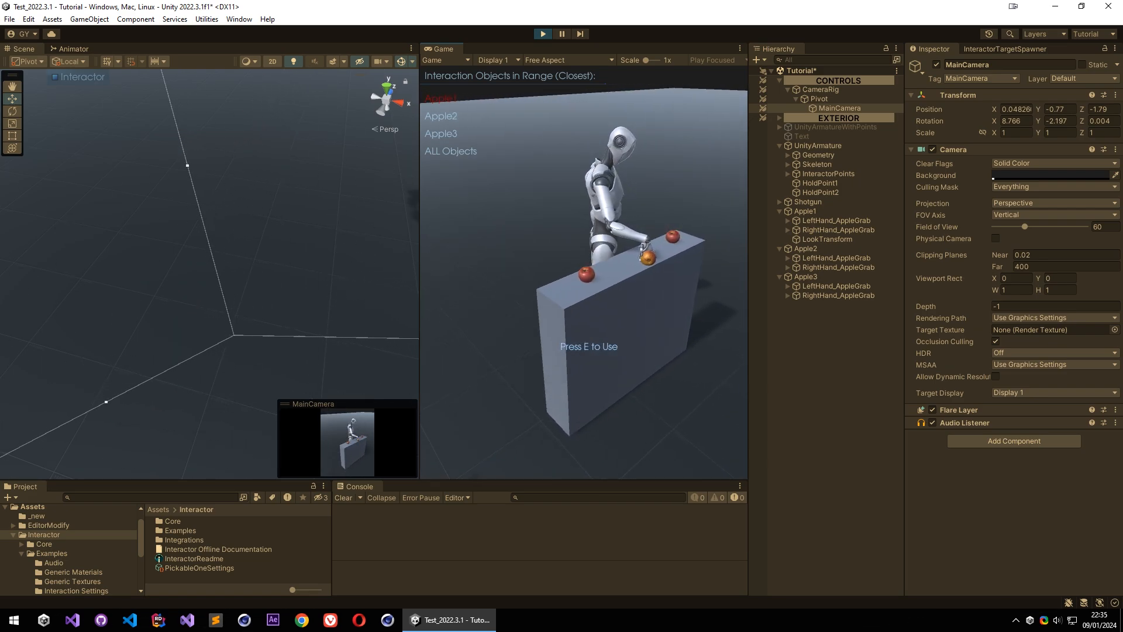
key(w)
key(Escape)
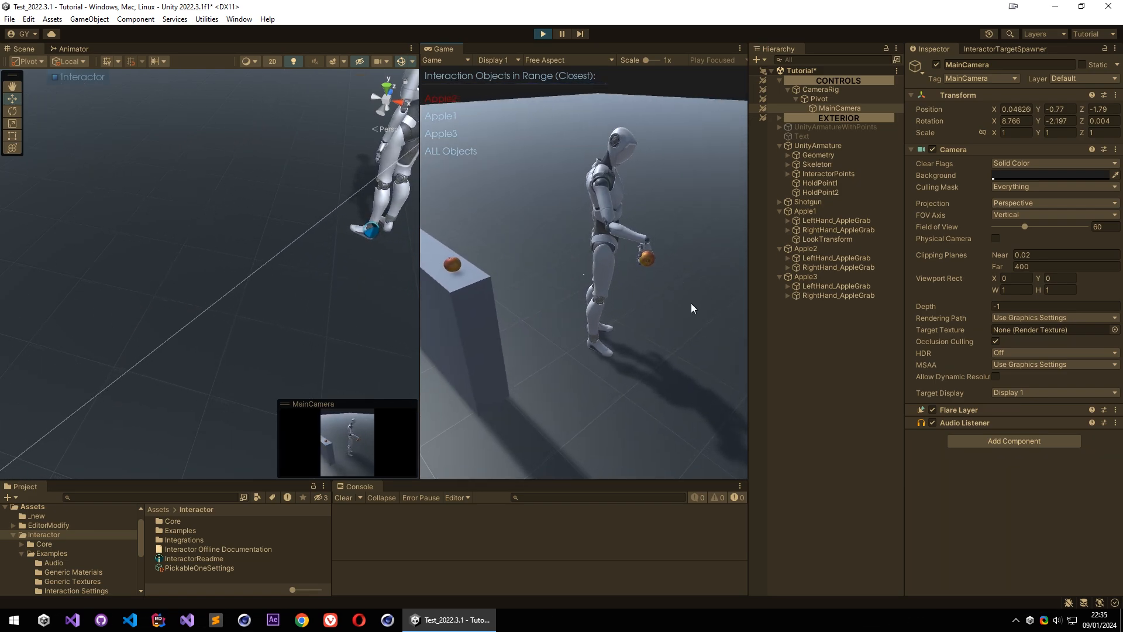
Rotate HoldPoint1 to about X -1.586, Y 284.398, Z 84.03 so the character's palm faces up under the apple.
right_drag(240, 246, 837, 219)
key(d)
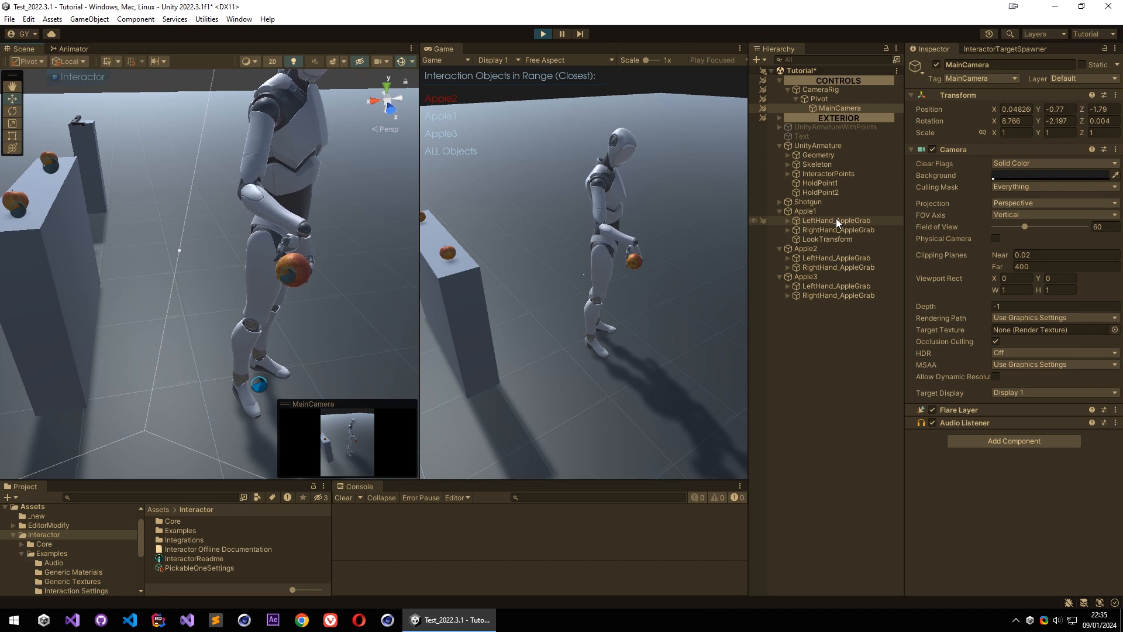
click(818, 183)
key(f)
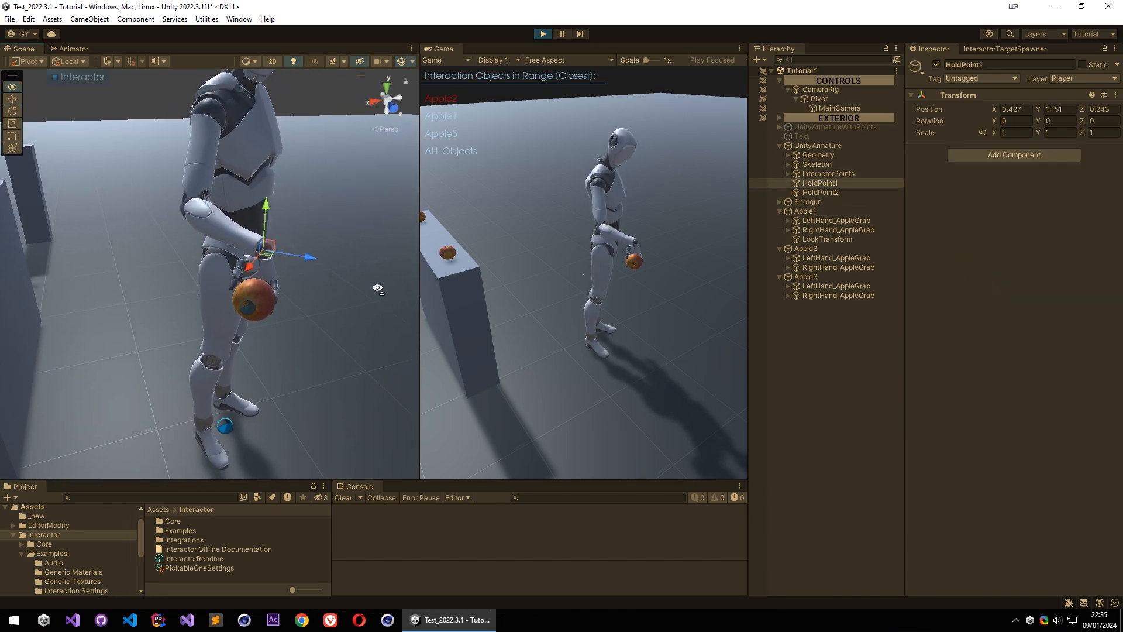
key(e)
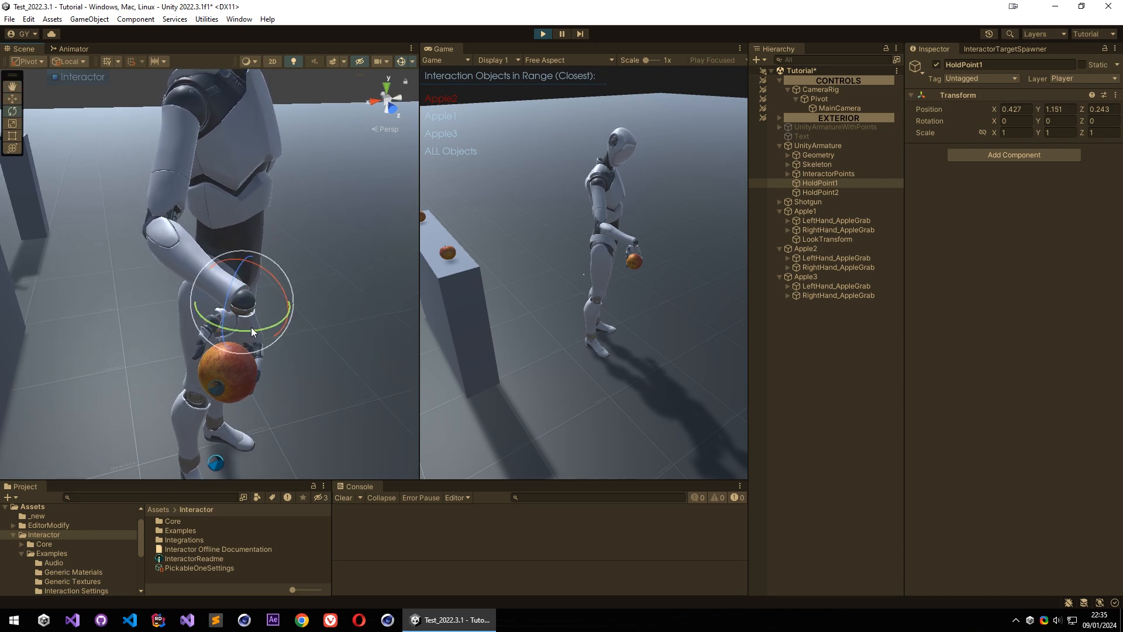
drag(251, 328, 90, 331)
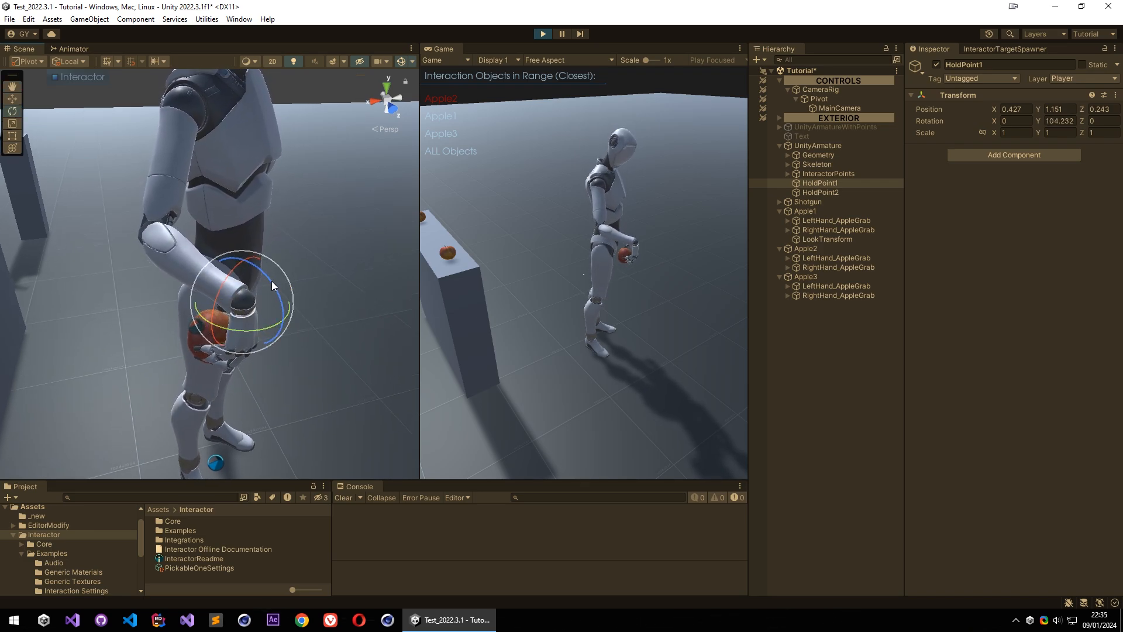
drag(271, 280, 198, 189)
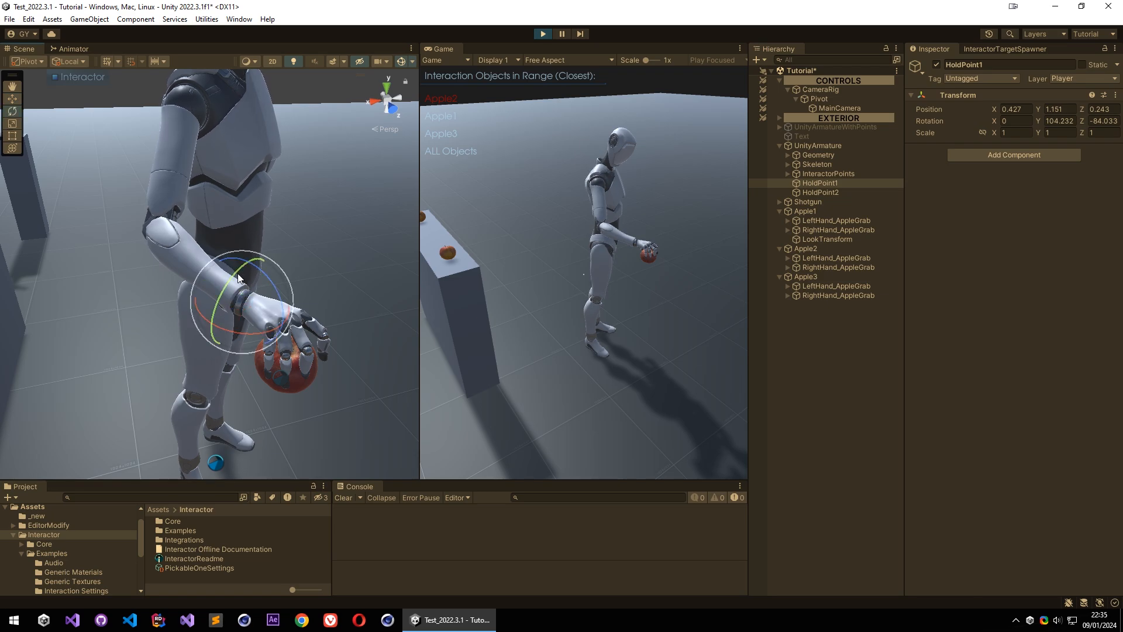
drag(219, 310, 145, 420)
Raise HoldPoint1 and shift it outward to about X 0.4811, Y 1.2254, Z 0.1893.
key(w)
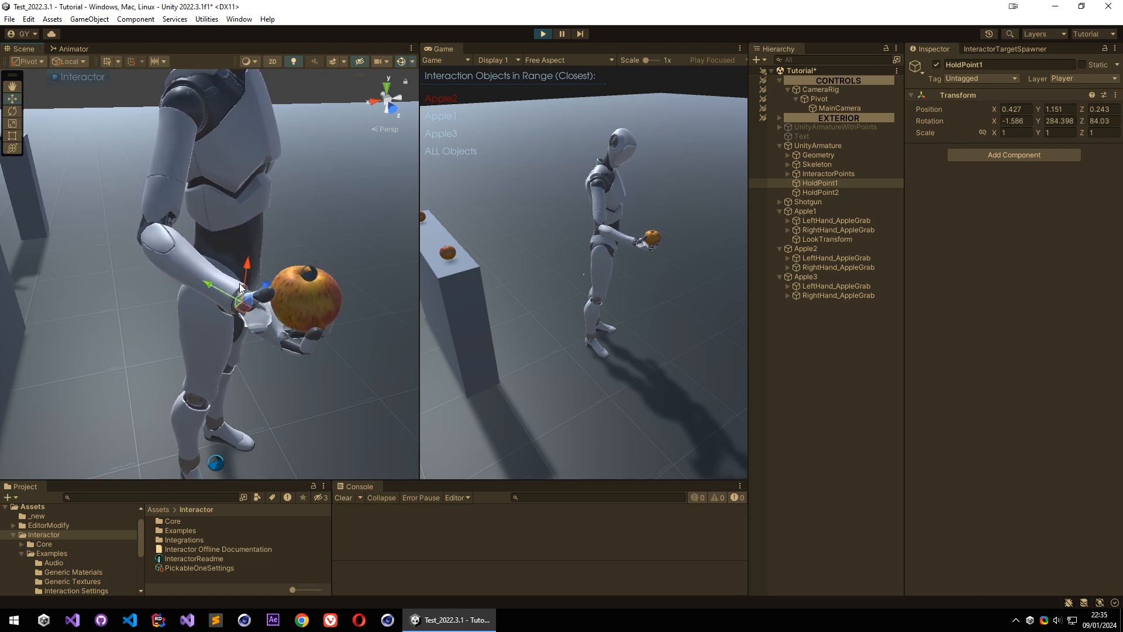
drag(245, 267, 240, 223)
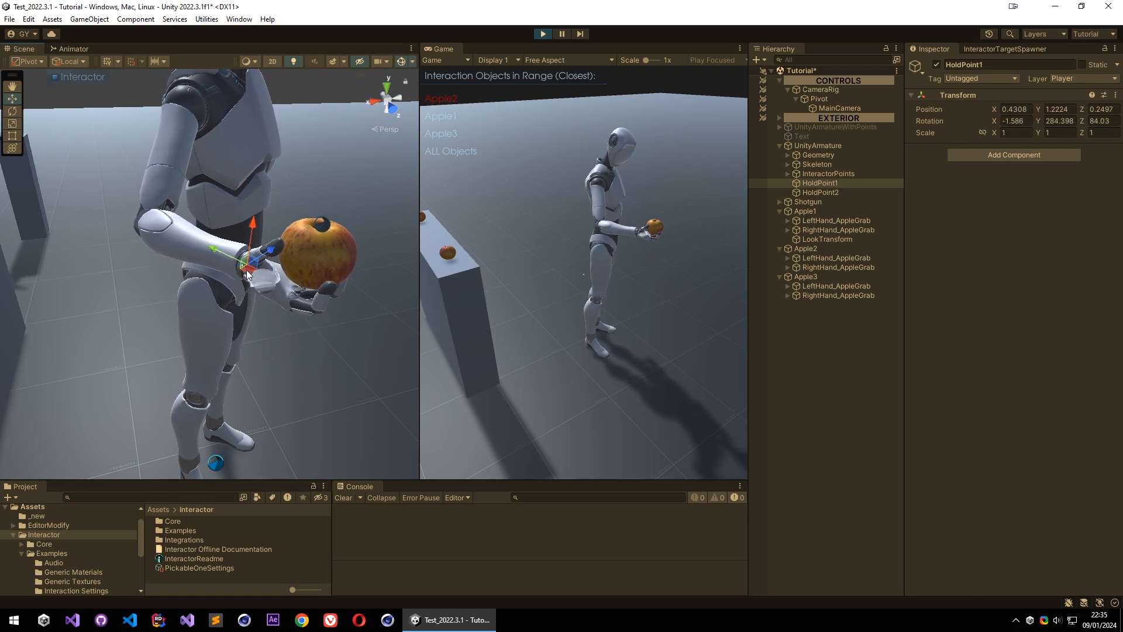
drag(248, 270, 196, 273)
Run the character around the scene in several directions to check the adjusted apple hold pose.
click(542, 238)
key(w)
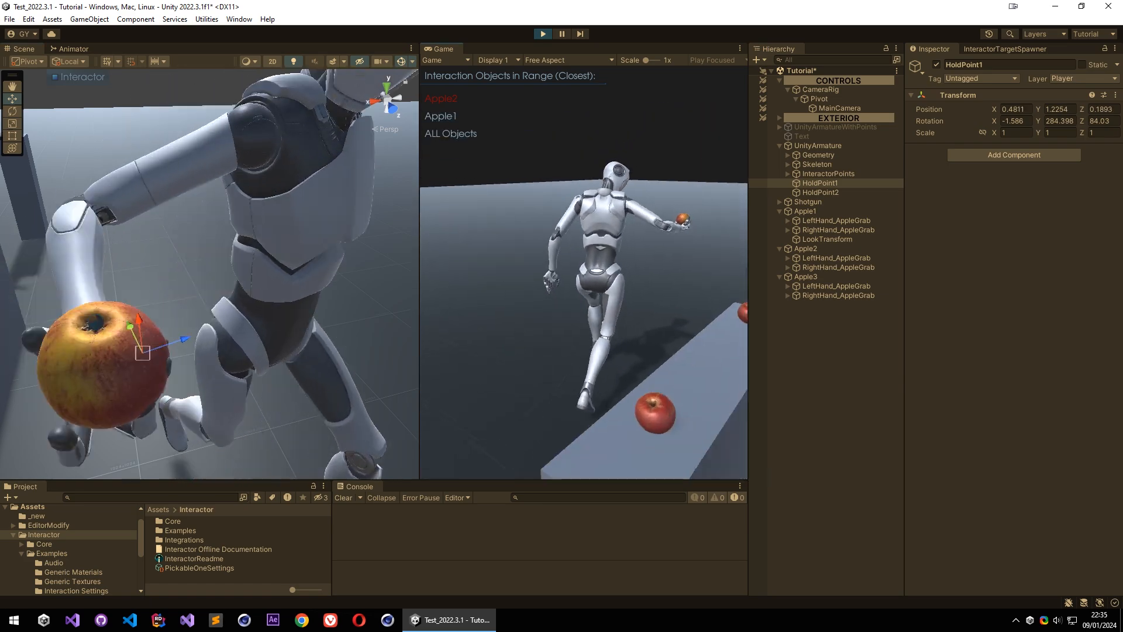
key(d)
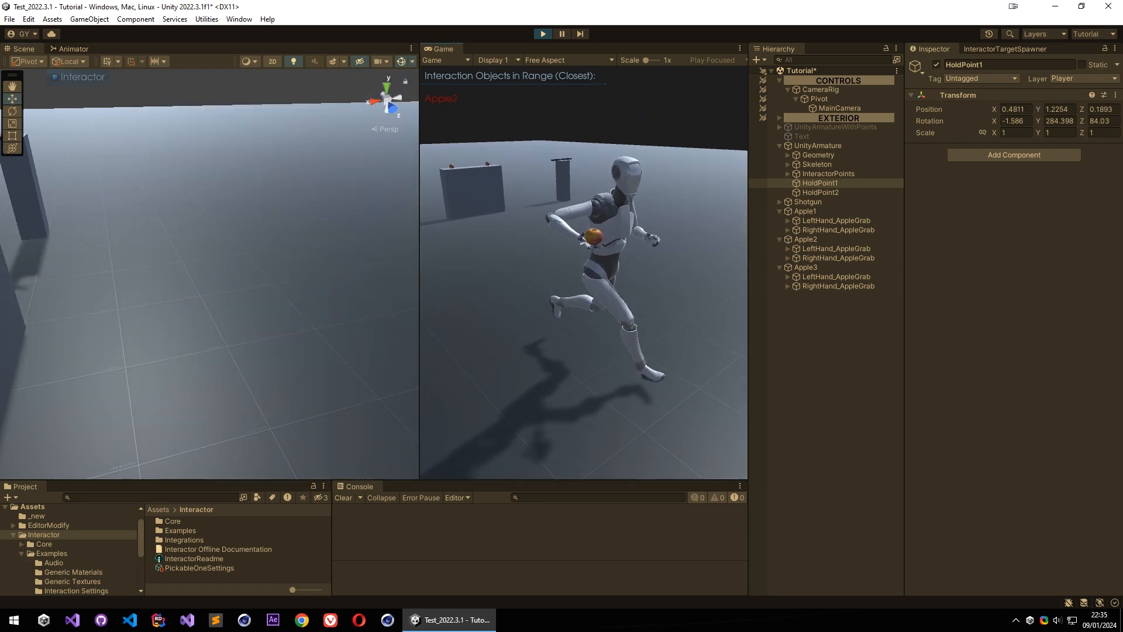
key(s)
key(d)
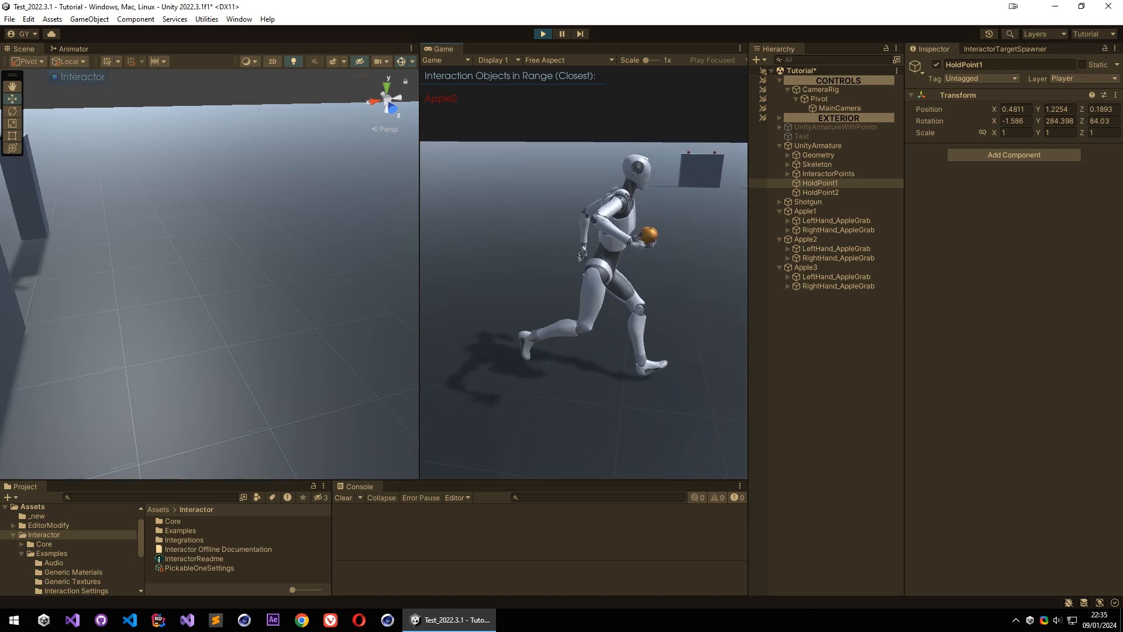
key(w)
key(s)
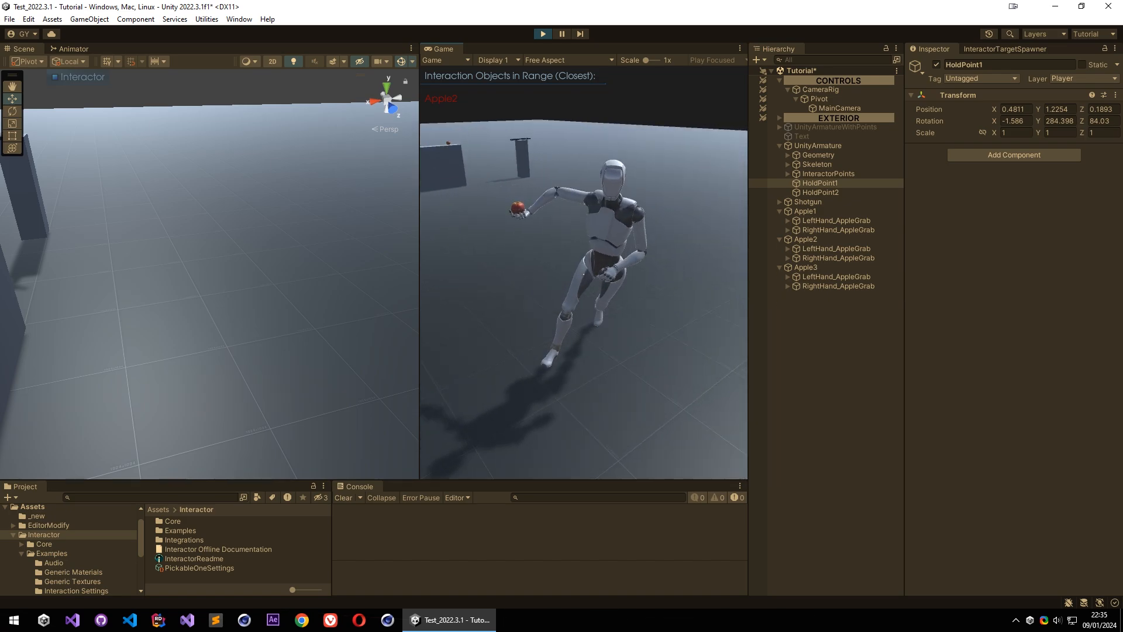
key(Escape)
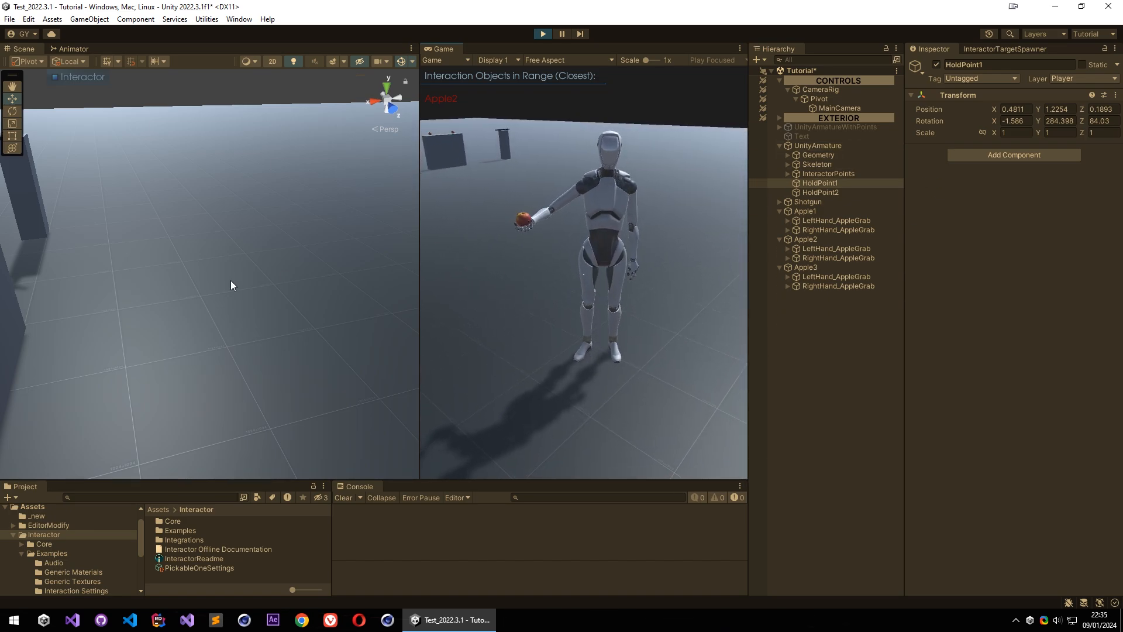
Focus the Scene view on HoldPoint1 and move the character around to examine how the holding arm follows the body.
key(f)
click(503, 280)
key(w)
key(d)
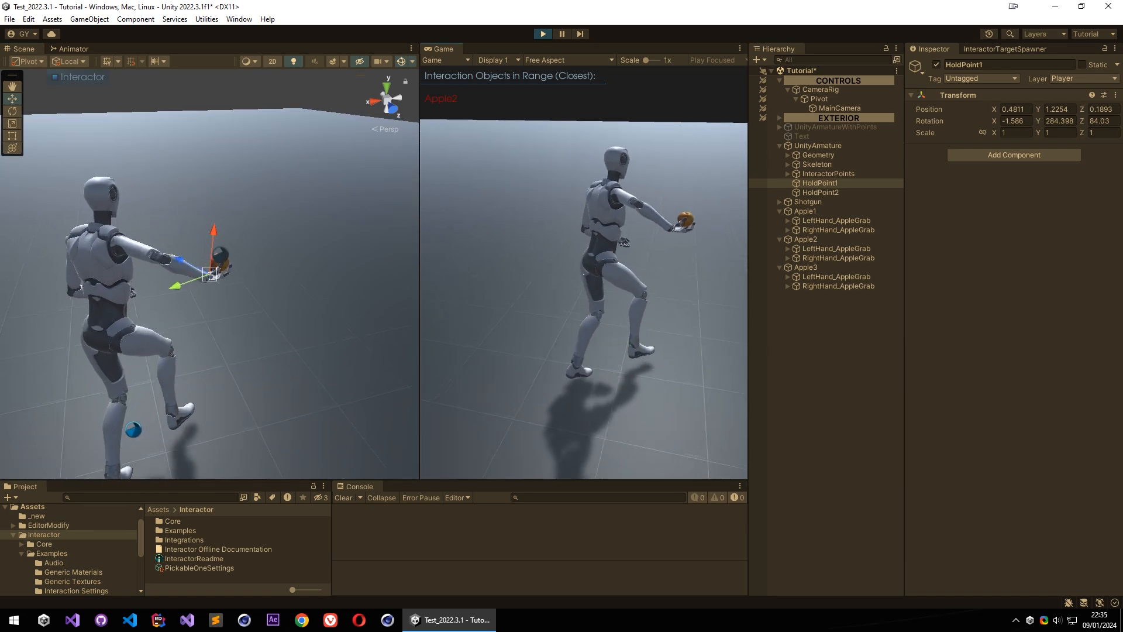
key(s)
key(a)
key(s)
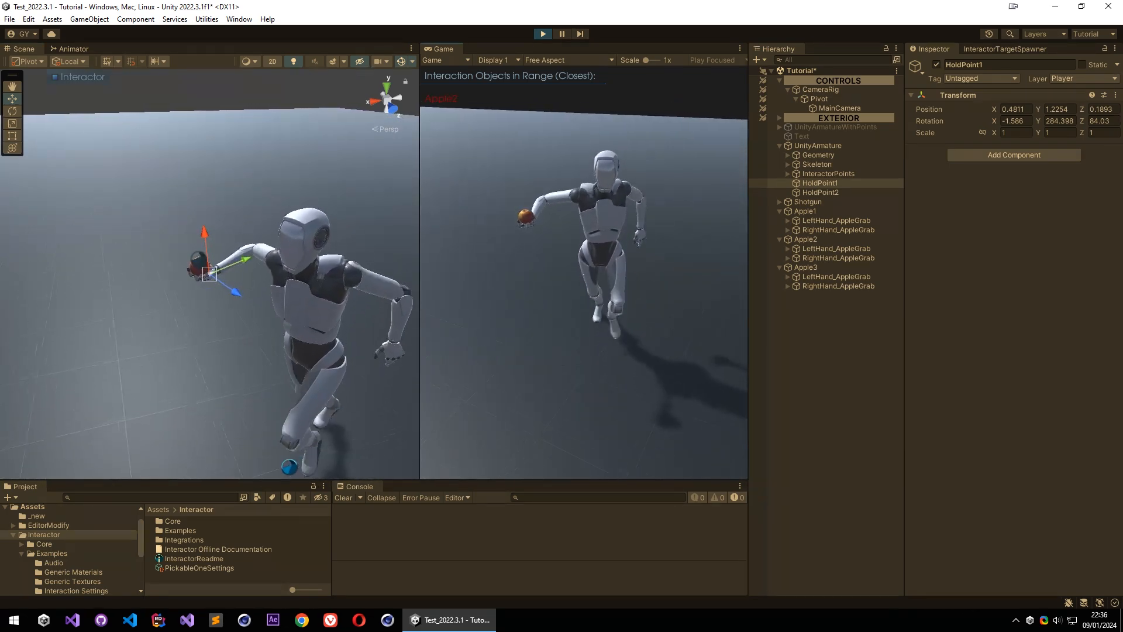
key(d)
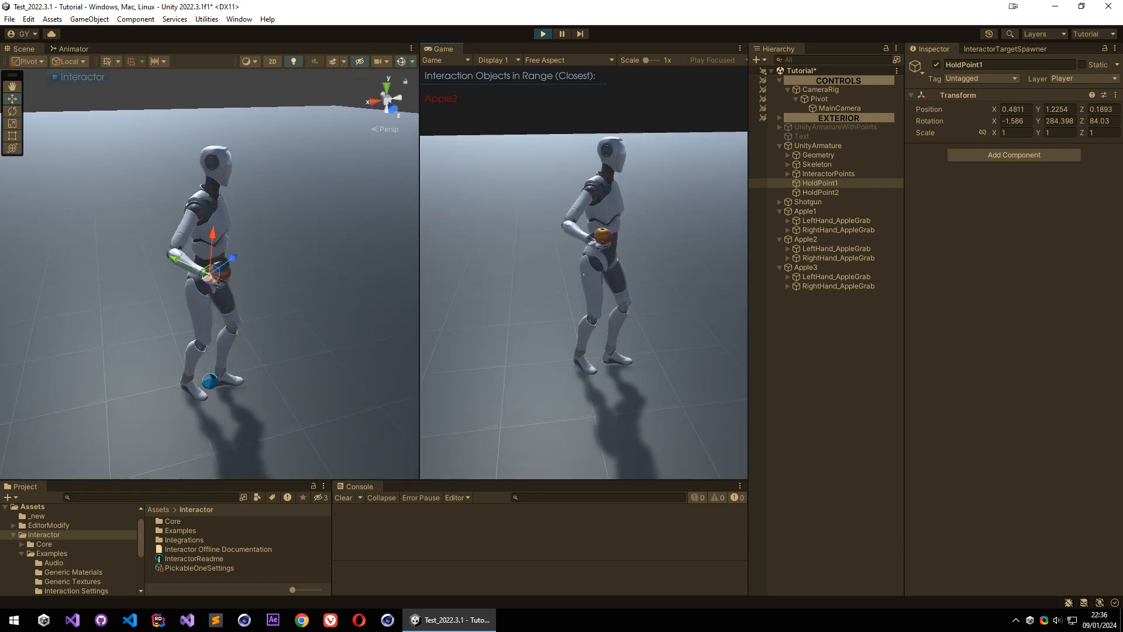
key(d)
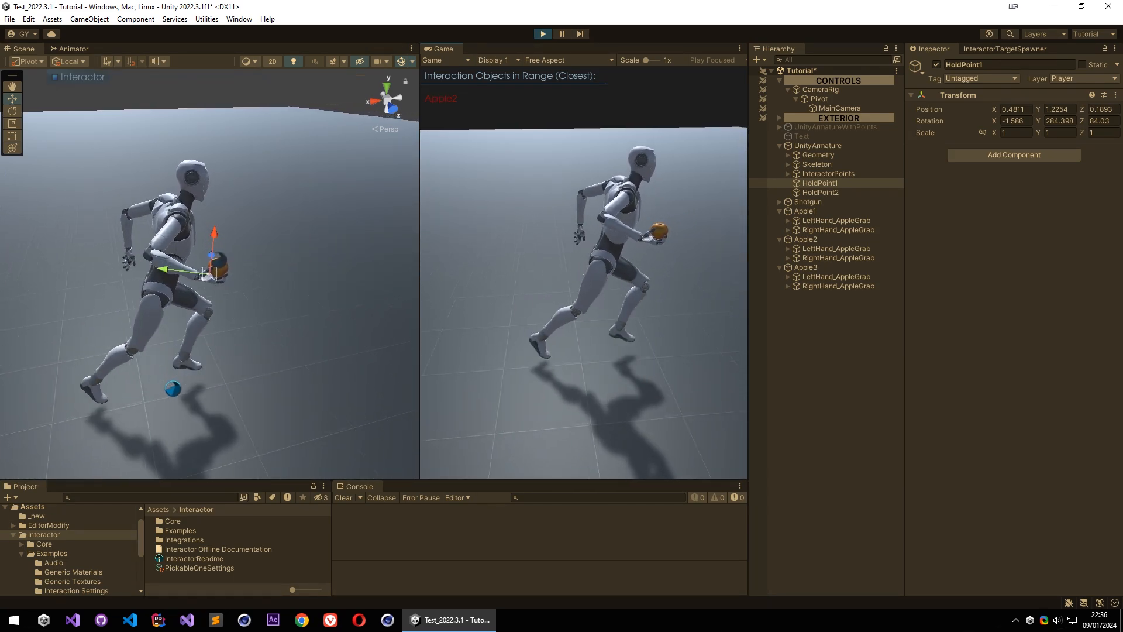
key(w)
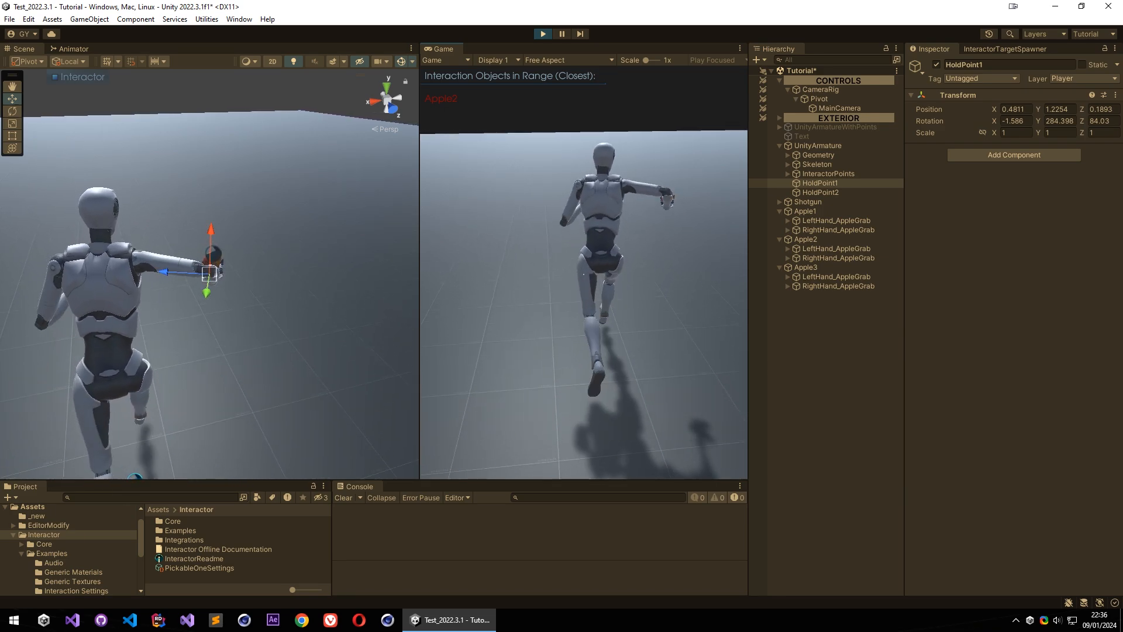
key(a)
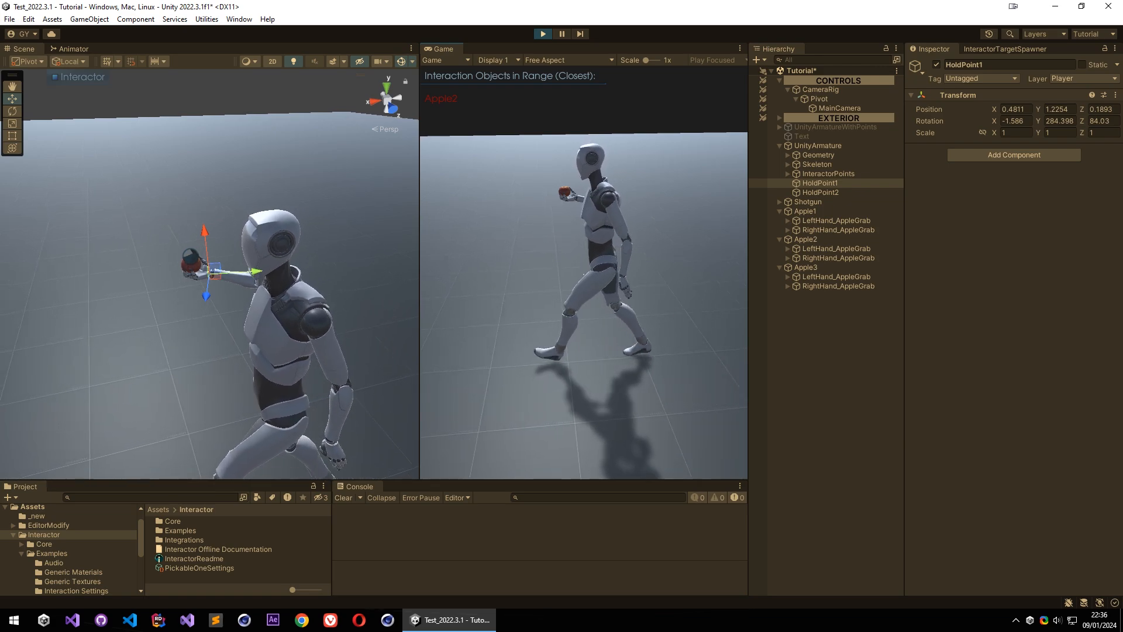
key(s)
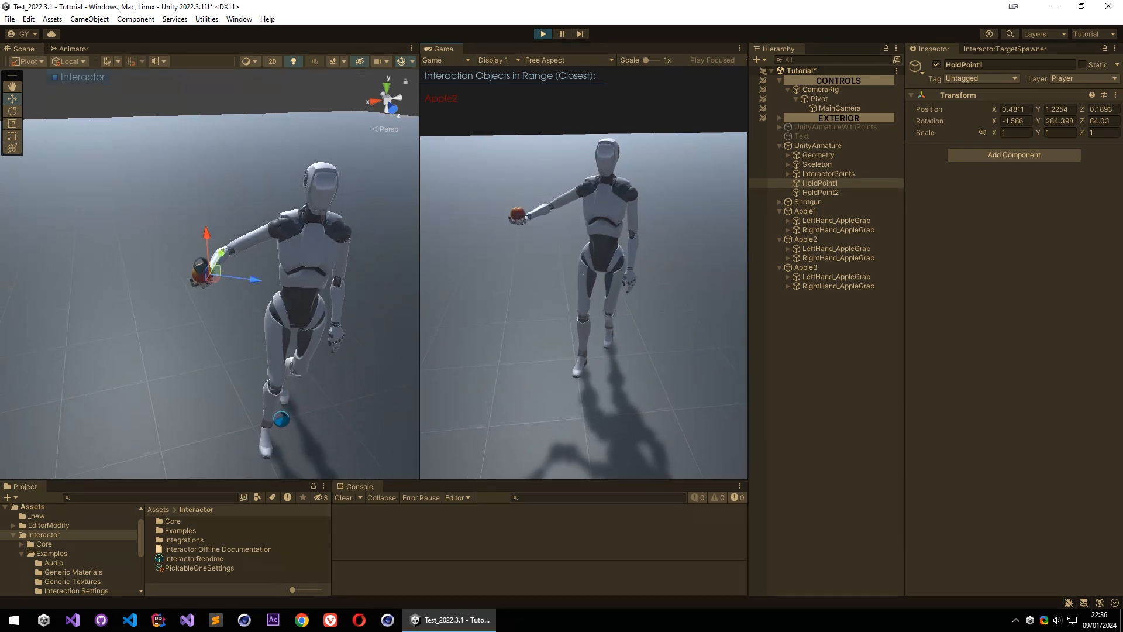
key(Escape)
Expand the character's skeleton down to UpperChest and parent HoldPoint1 to the Right_Shoulder bone.
right_drag(261, 316, 362, 312)
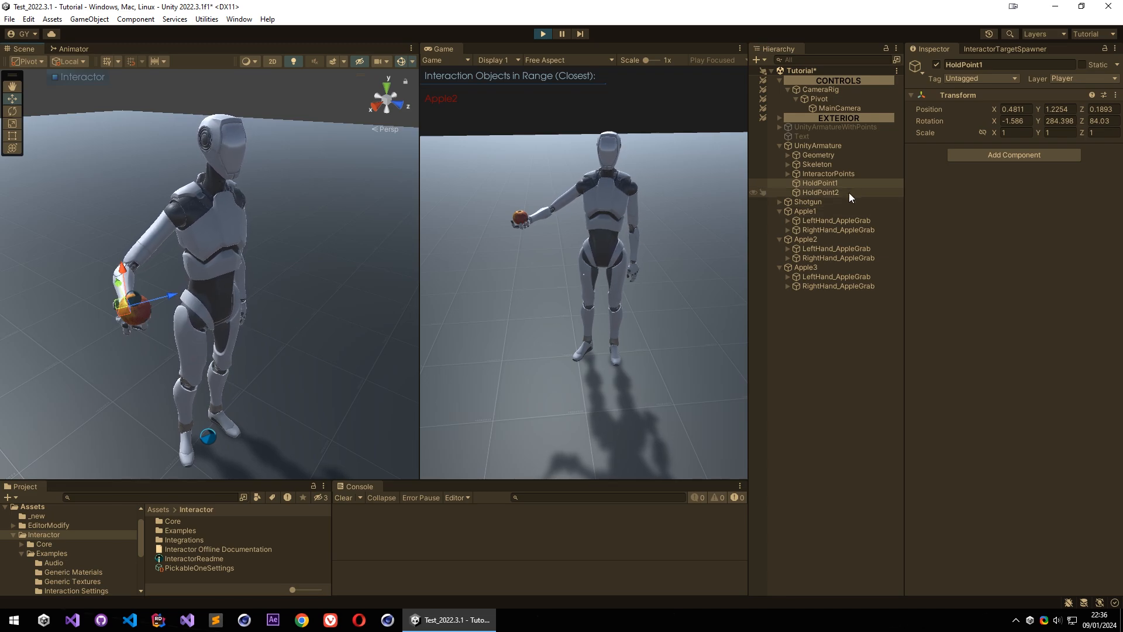
click(788, 164)
click(796, 174)
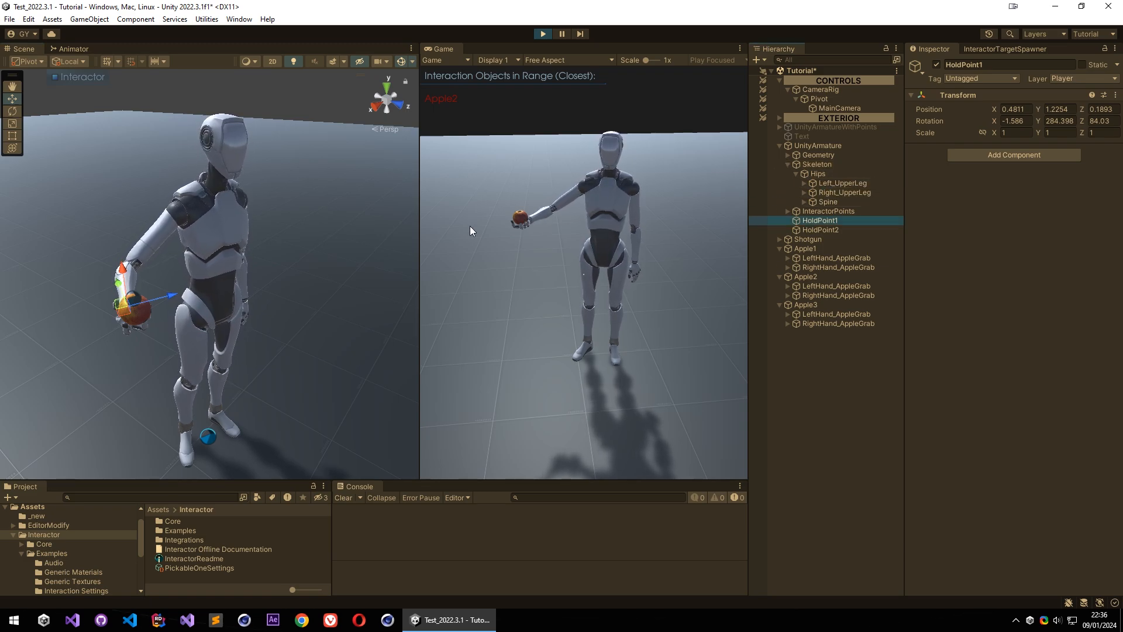
click(804, 202)
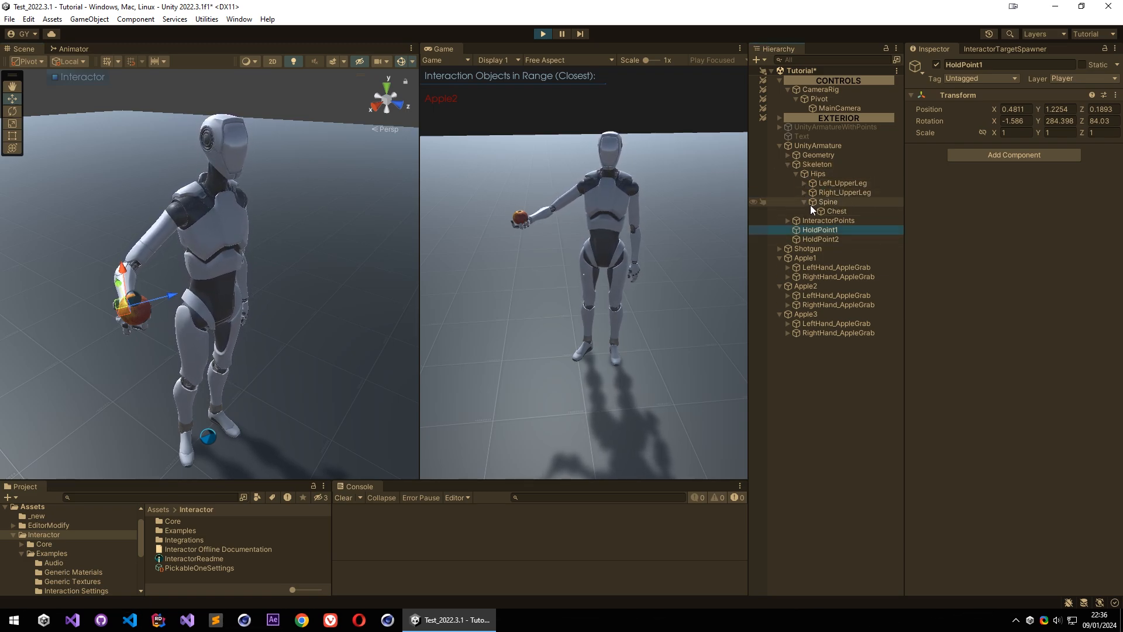
click(812, 211)
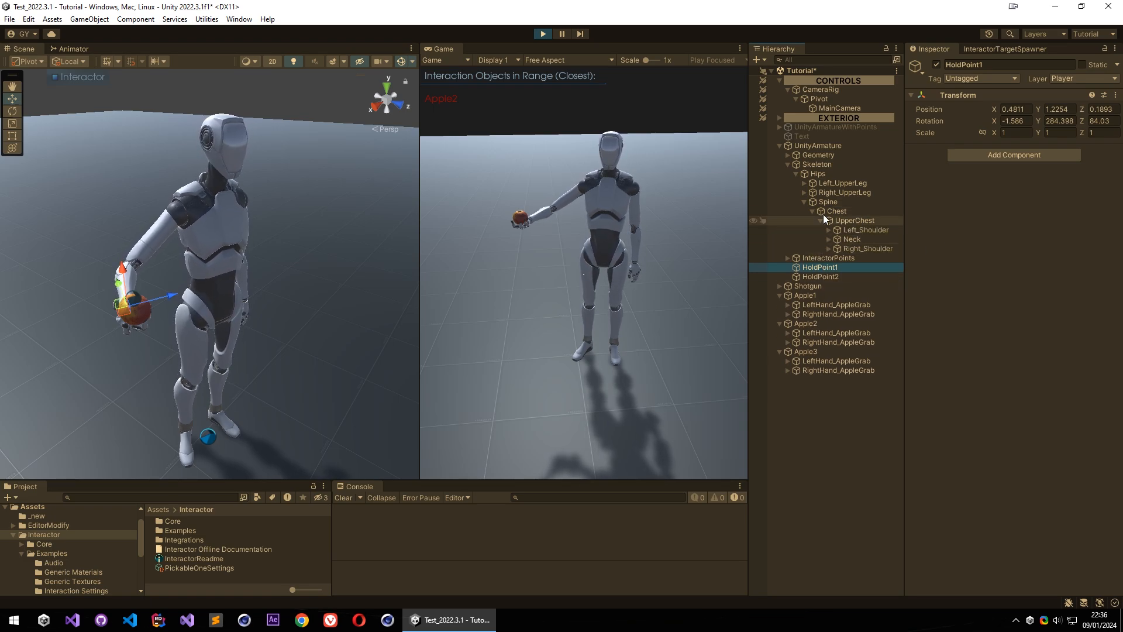
click(820, 221)
drag(822, 265, 852, 246)
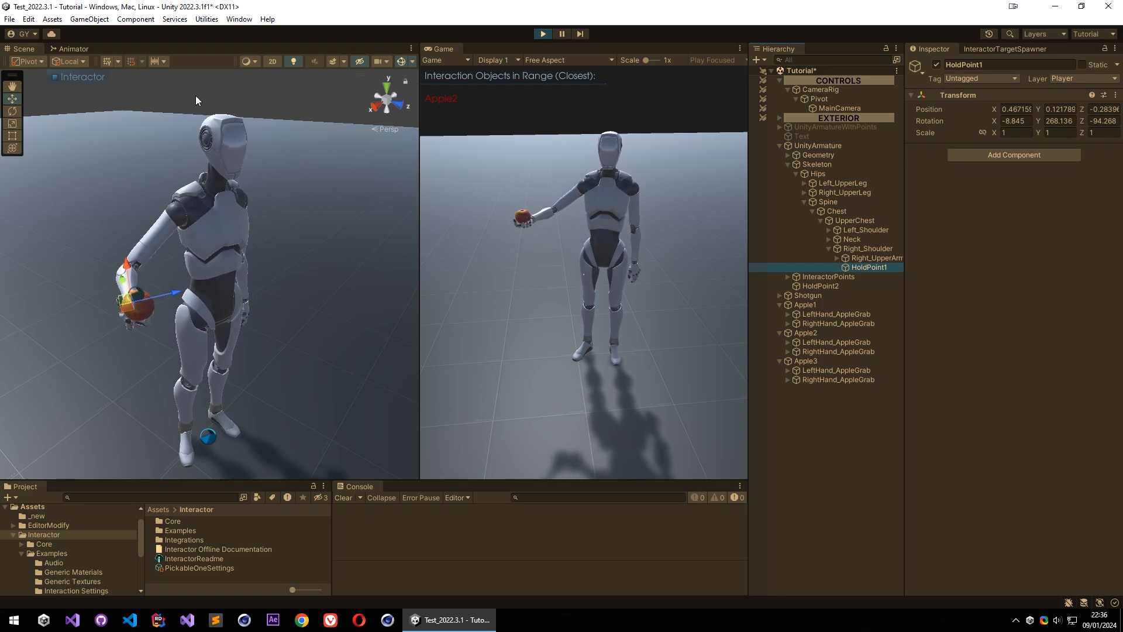
Run and crouch with the character to check the held apple's motion with HoldPoint1 parented to the shoulder.
click(589, 206)
key(s)
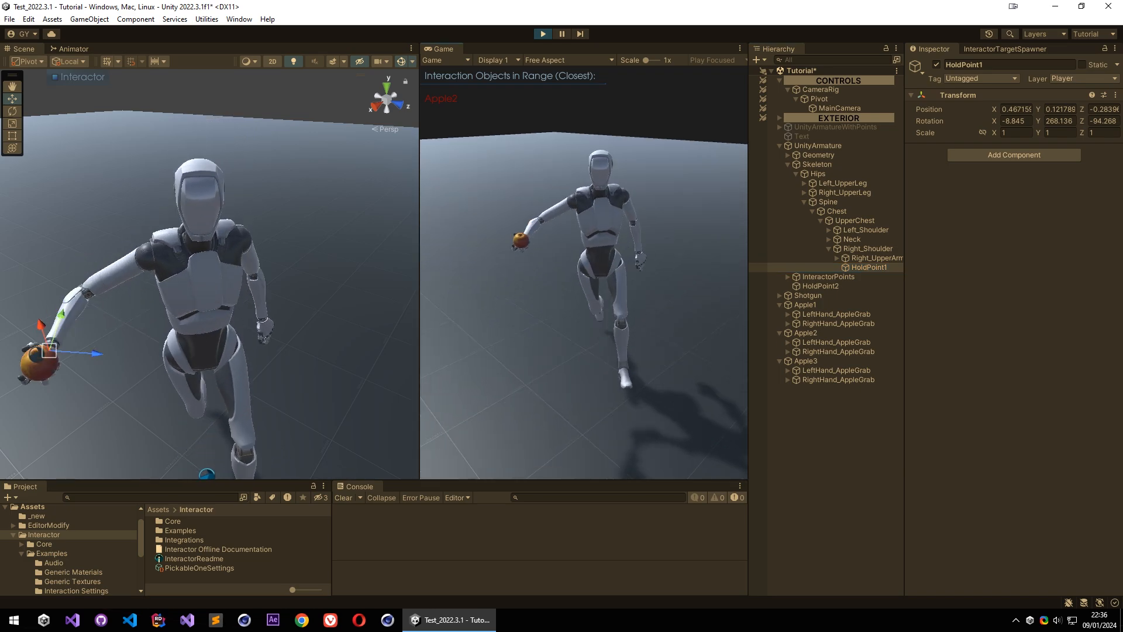
key(a)
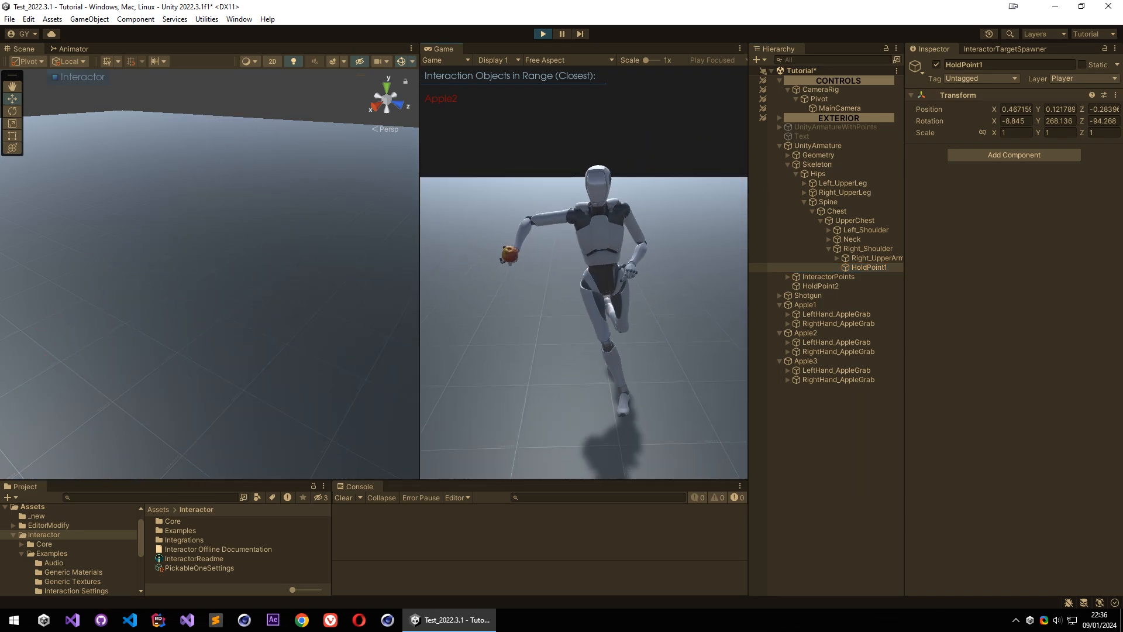
key(d)
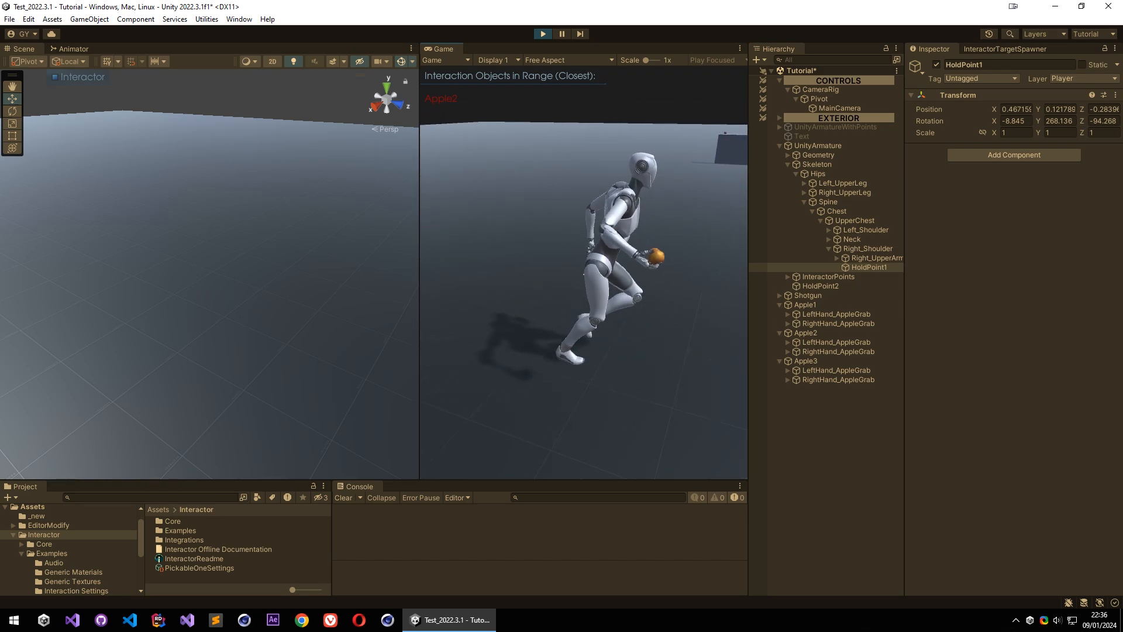
key(c)
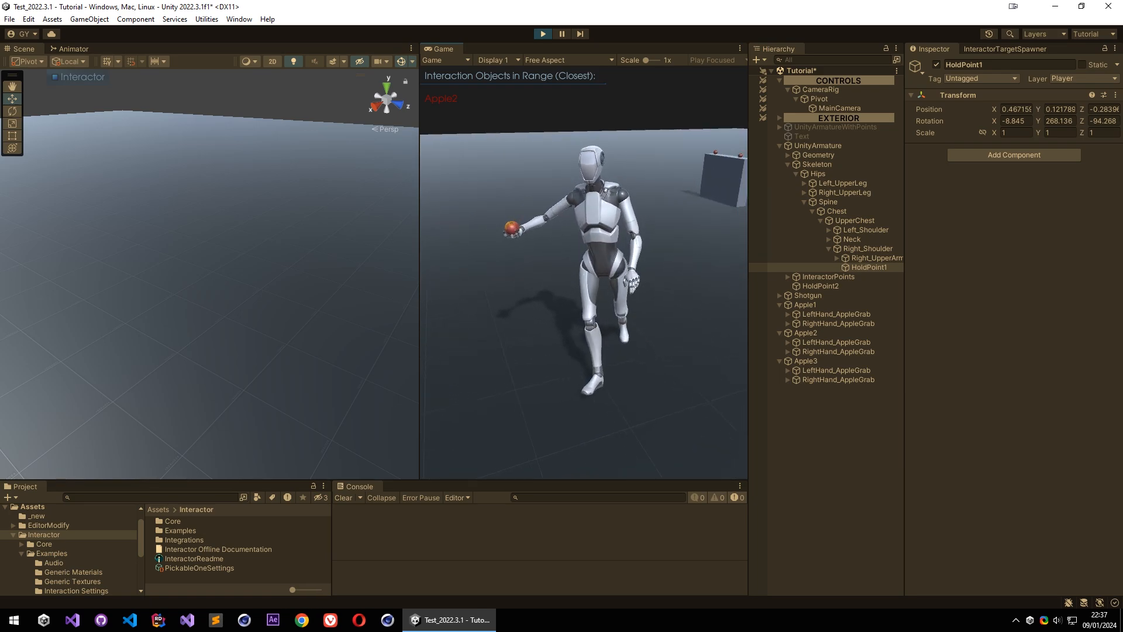
key(Escape)
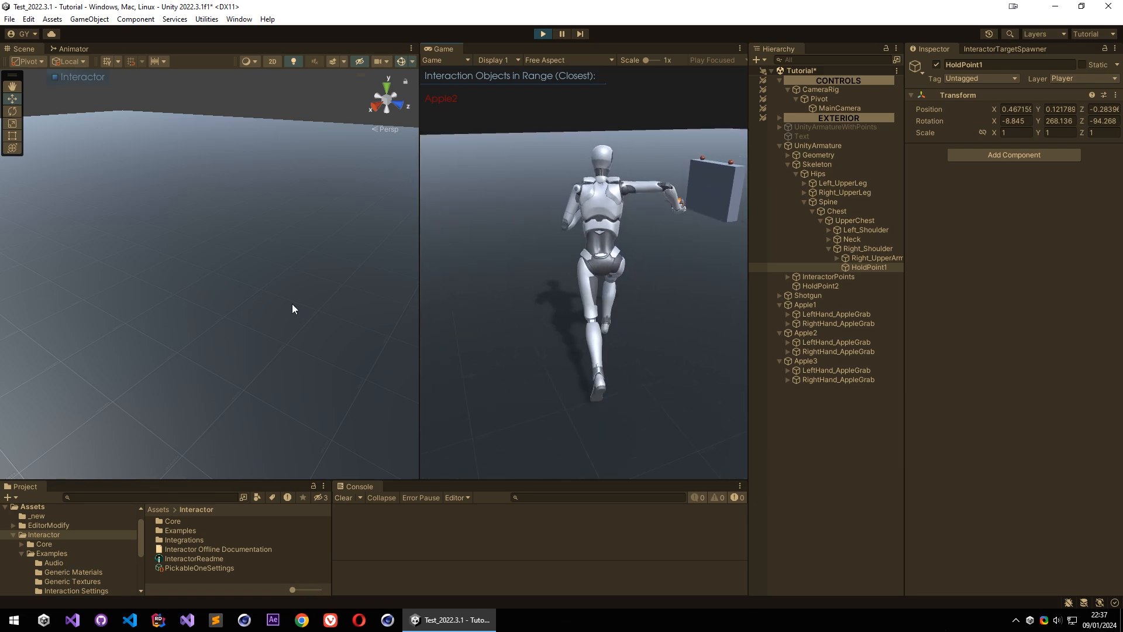
Focus the Scene view on HoldPoint1, walk the character back to the apple table, and release the game cursor.
key(f)
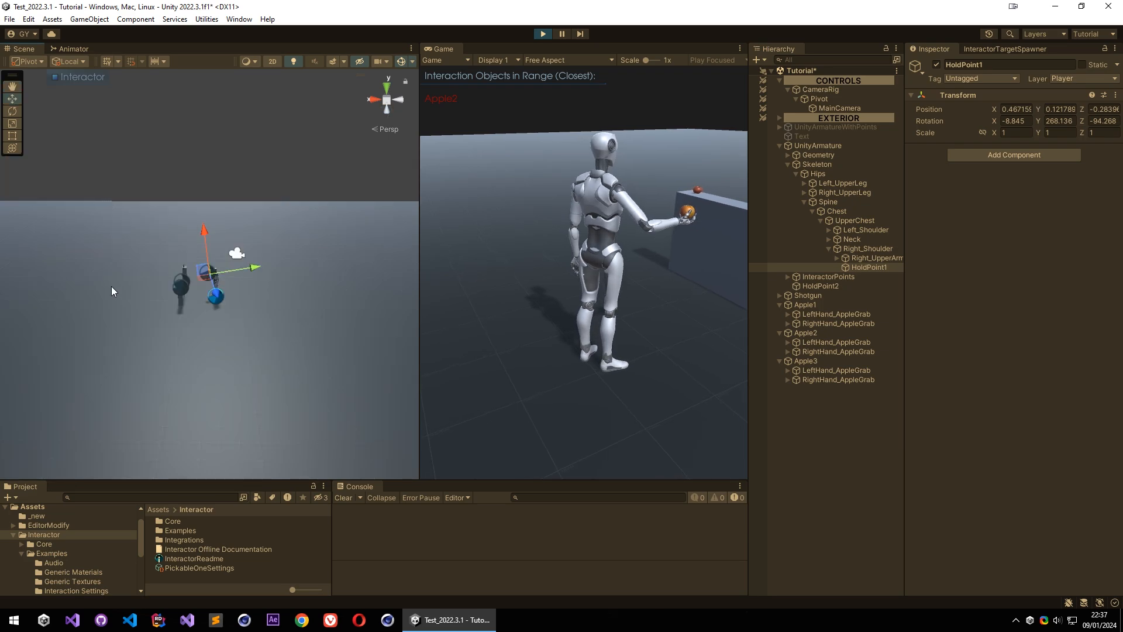
click(503, 257)
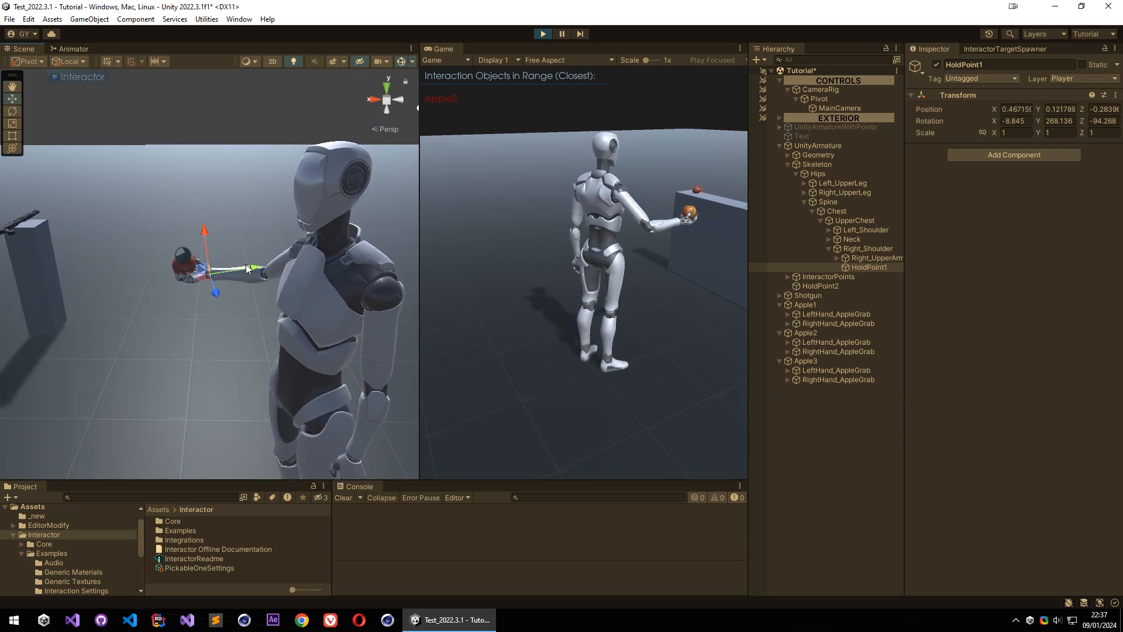
key(shift+w)
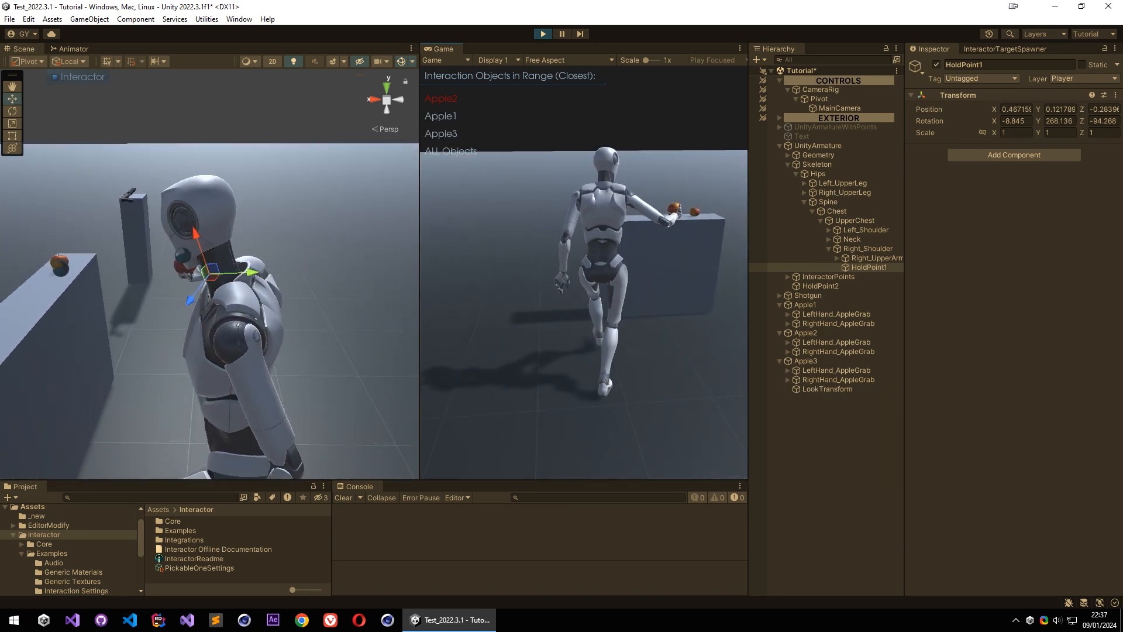
key(Escape)
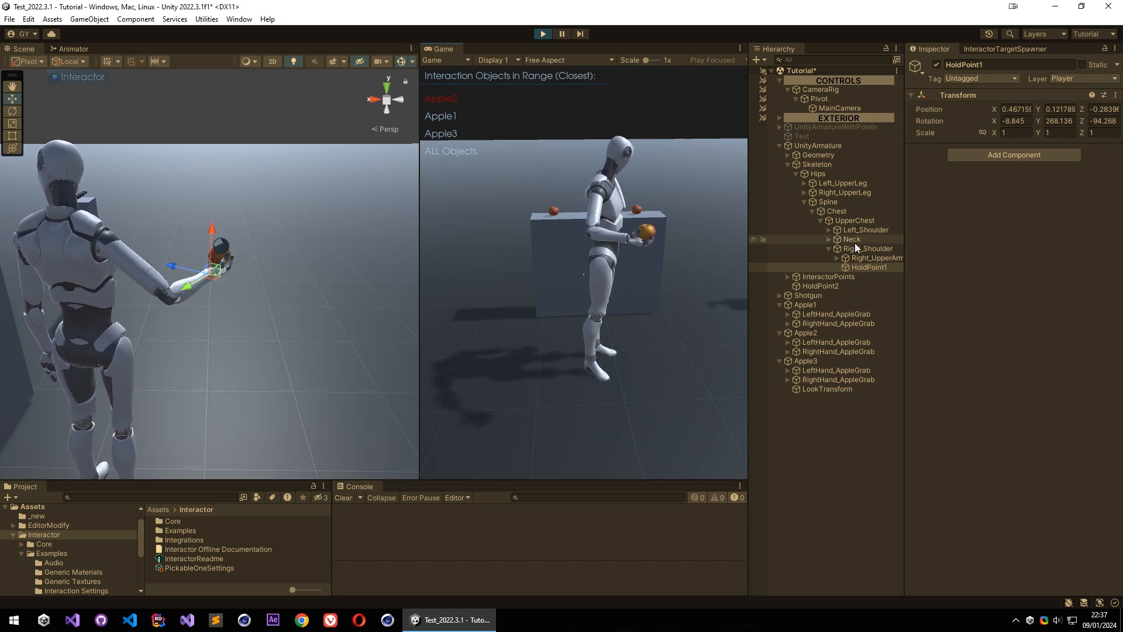
Select held Apple2 in the Scene view and examine its one-hand Pickable One Settings.
click(815, 304)
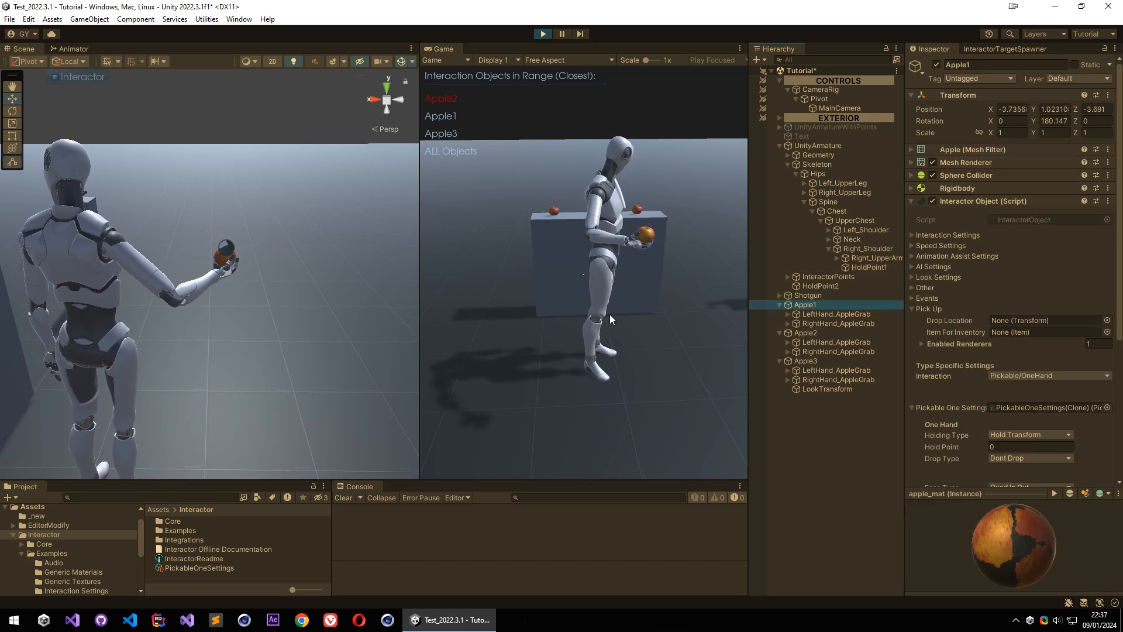
right_drag(227, 293, 1119, 310)
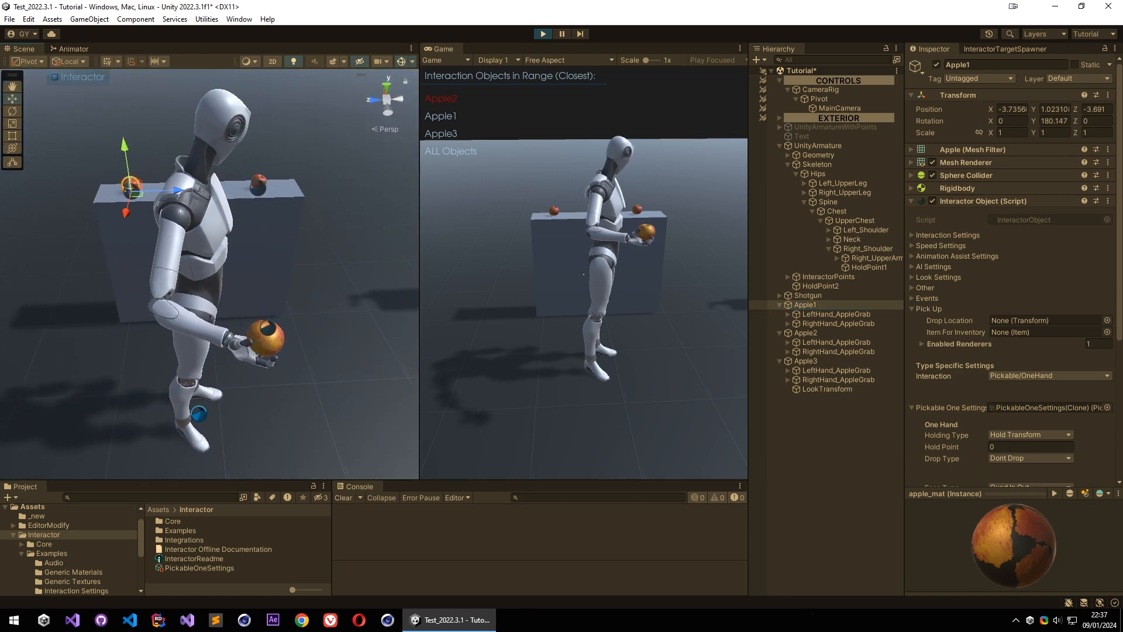
click(260, 332)
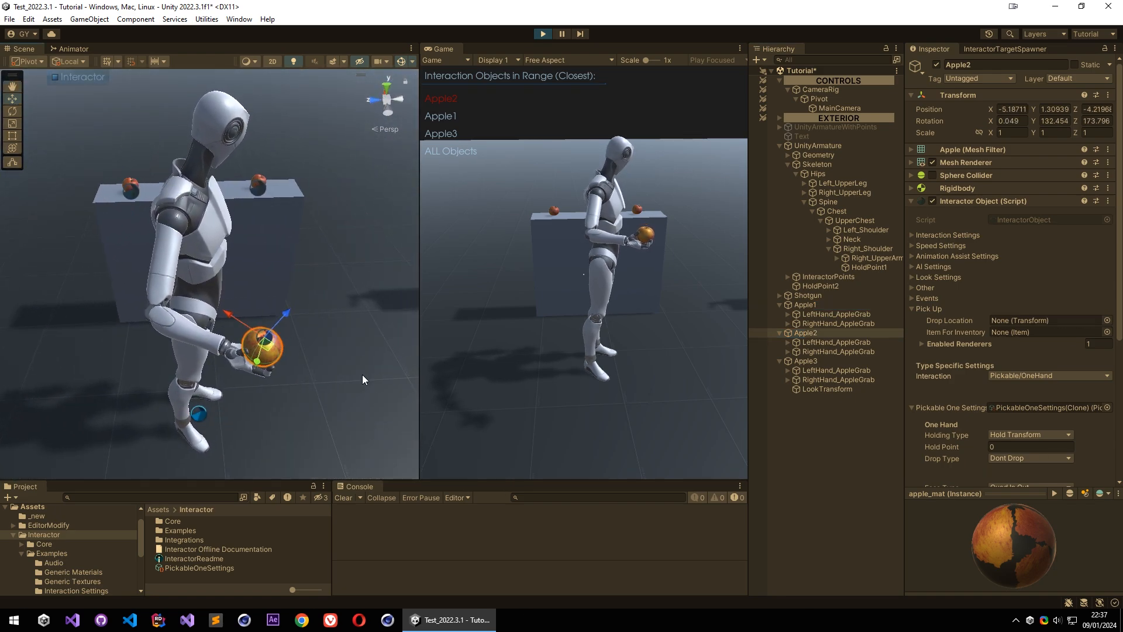
scroll(936, 398, down, 4)
scroll(936, 394, down, 1)
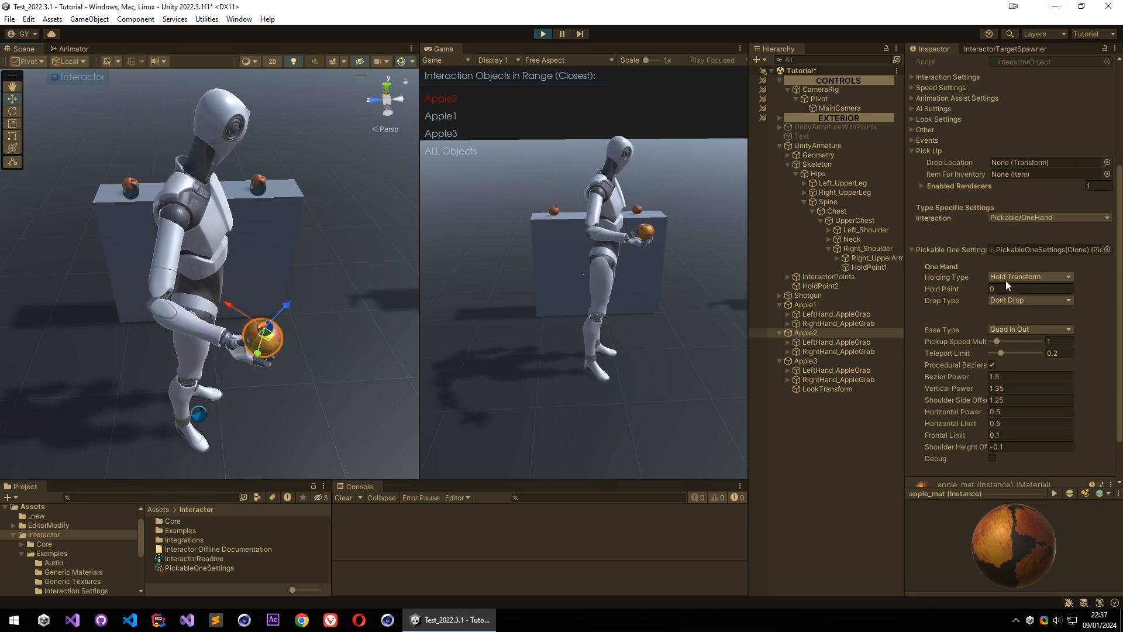
Switch Apple2's Holding Type to Bone Transform and back to Hold Transform twice to compare the holding poses.
click(1006, 279)
click(1009, 295)
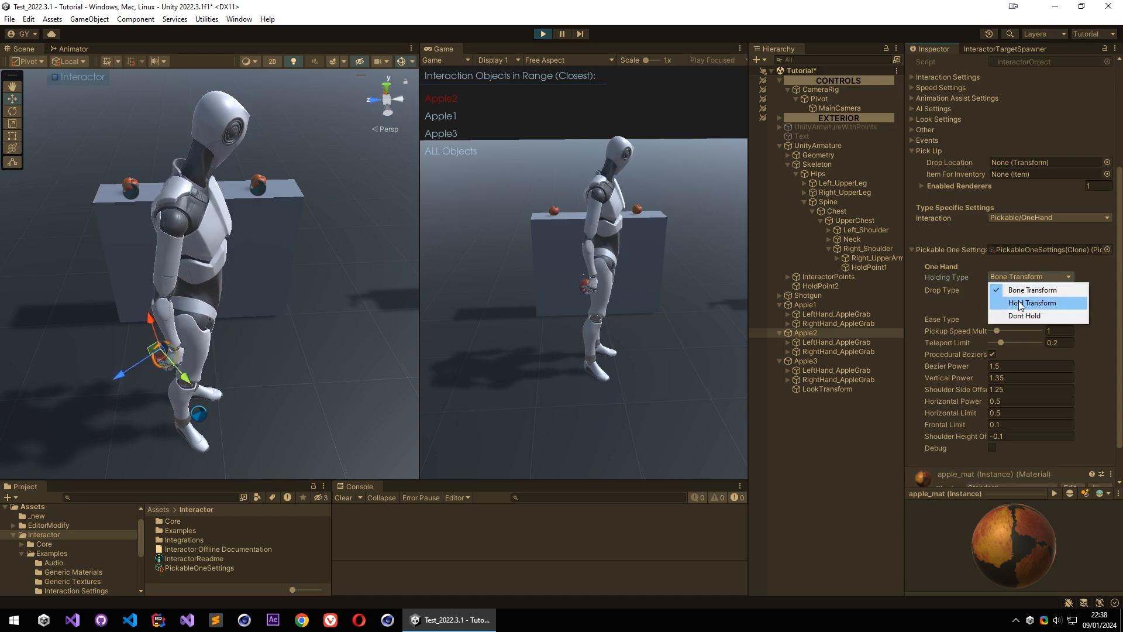
click(1019, 303)
click(1005, 288)
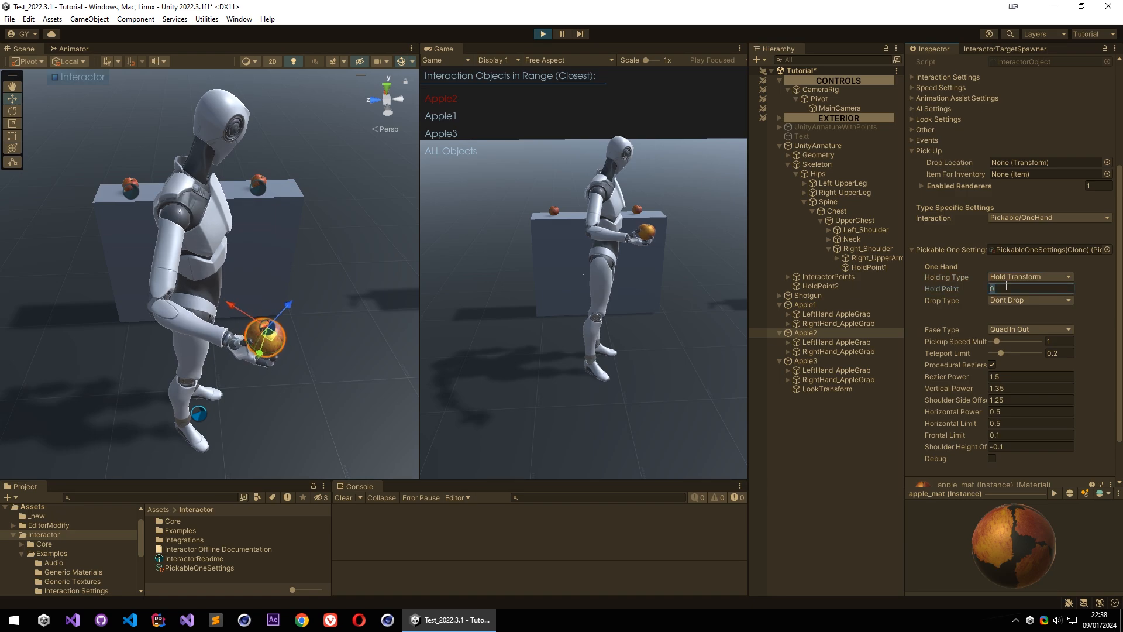
click(1007, 291)
click(1006, 279)
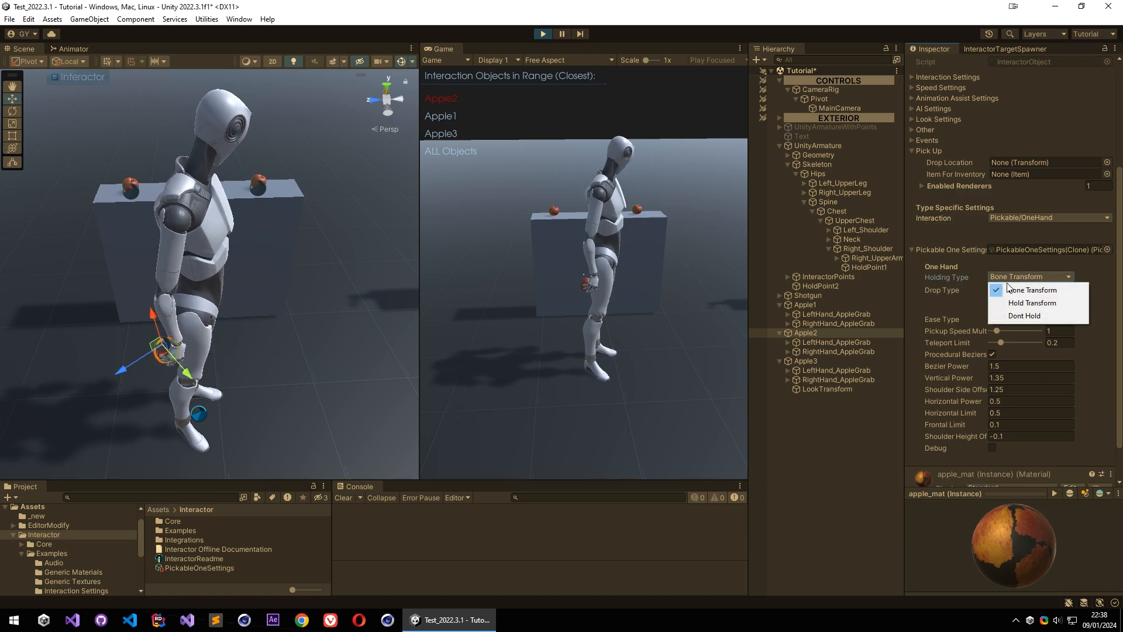
click(1012, 300)
click(1007, 288)
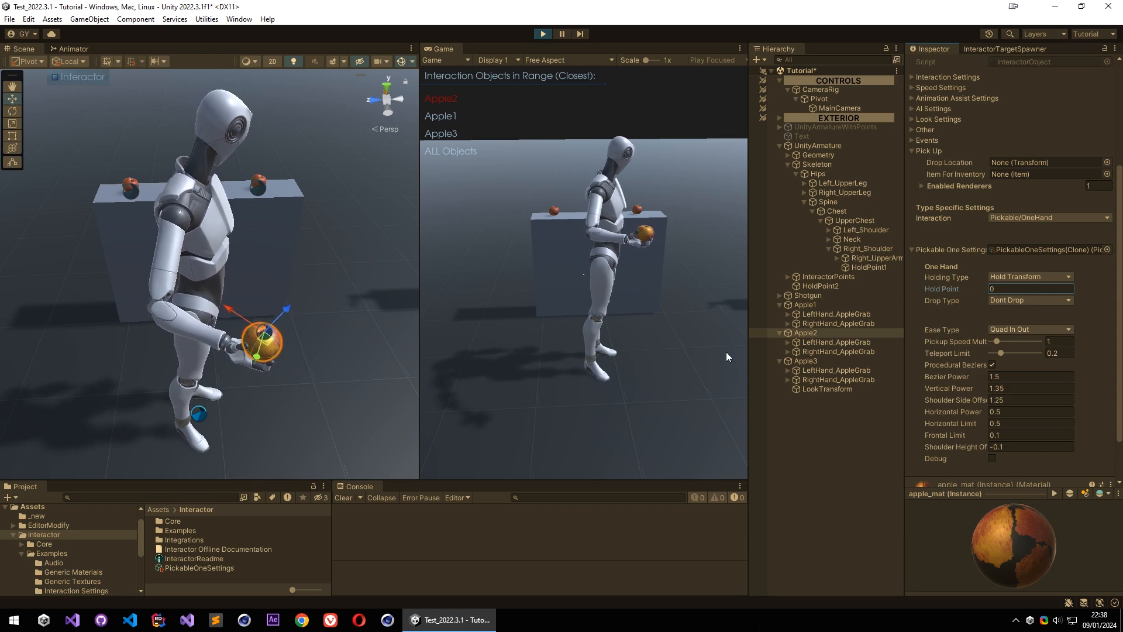
Exit play mode and open the 05_Pickables and Inventories scene from the _new folder.
click(544, 33)
right_drag(323, 268, 115, 309)
key(d)
key(w)
right_drag(273, 319, 449, 305)
key(a)
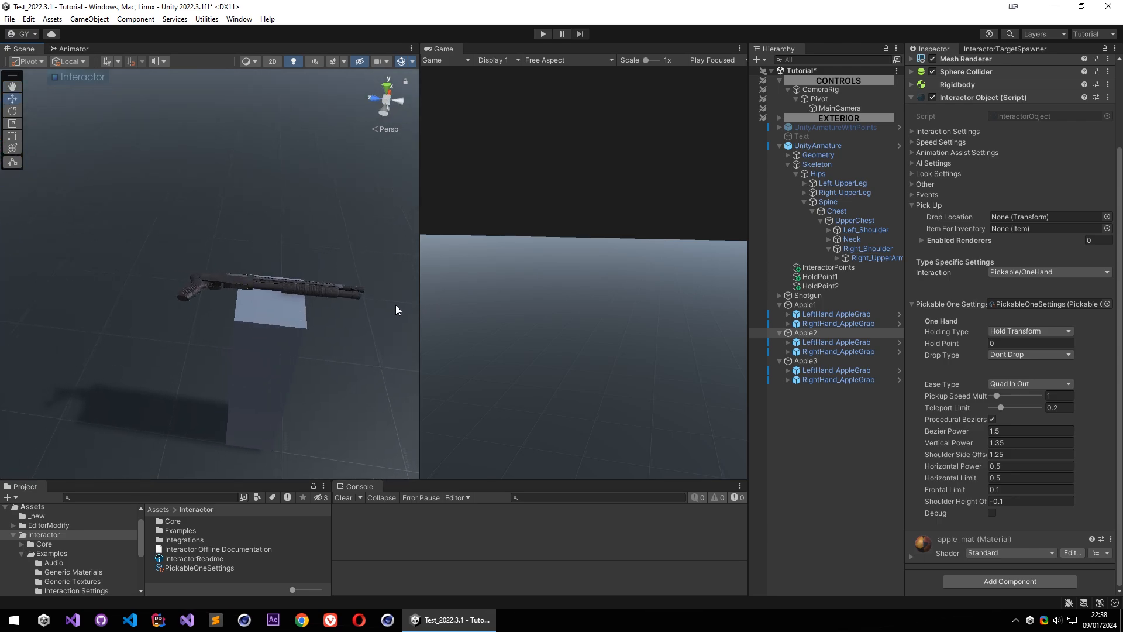
right_drag(396, 305, 82, 306)
key(s)
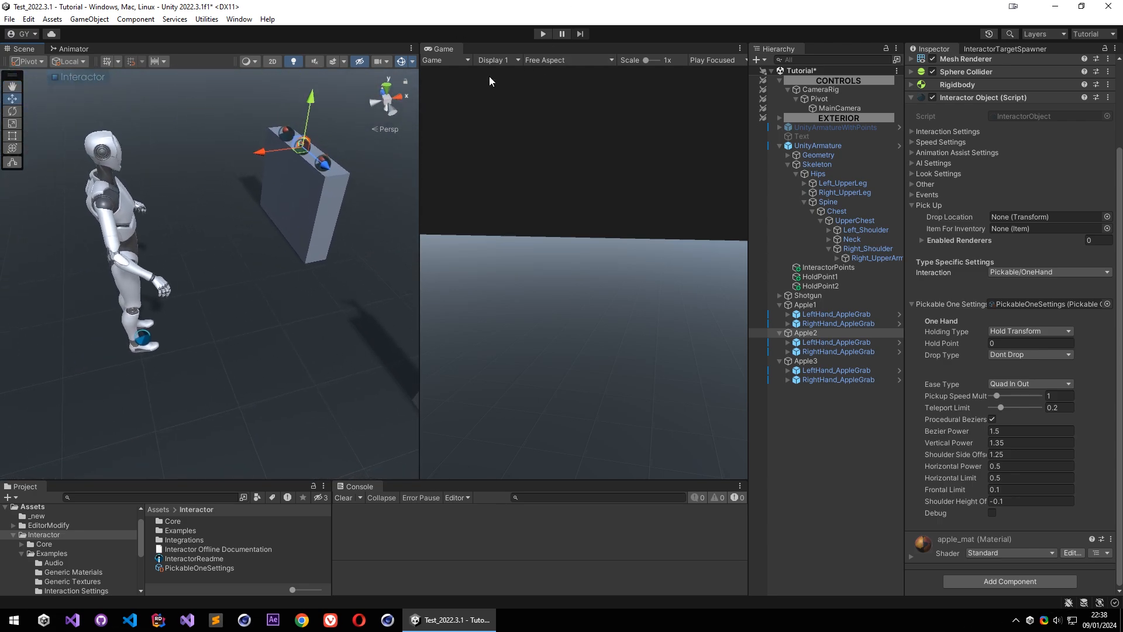
click(37, 516)
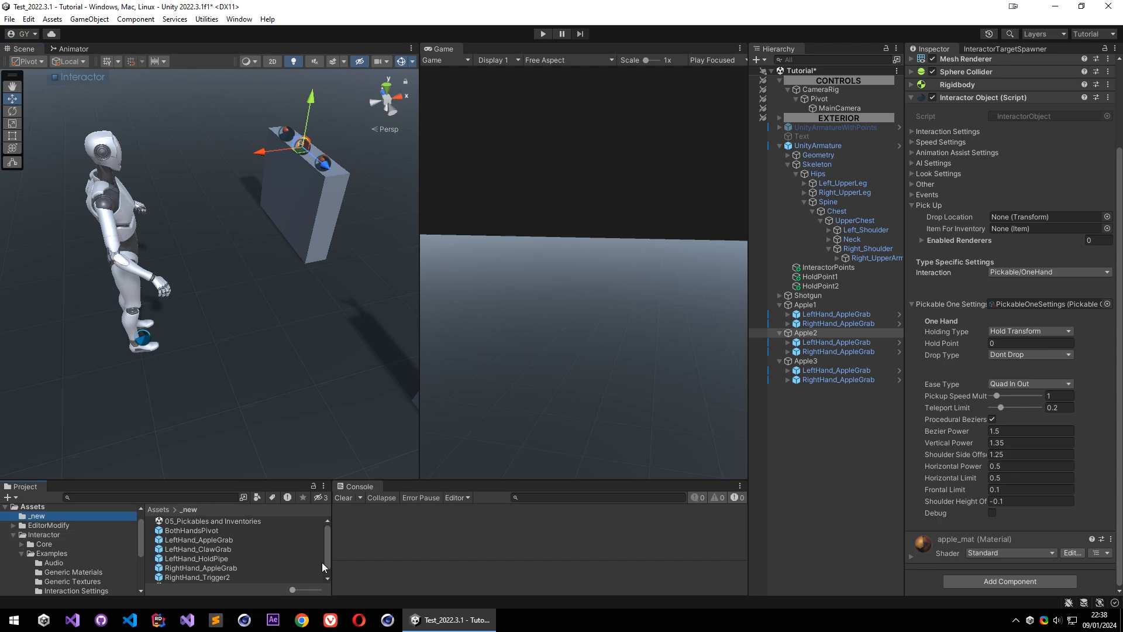
double_click(220, 522)
click(615, 334)
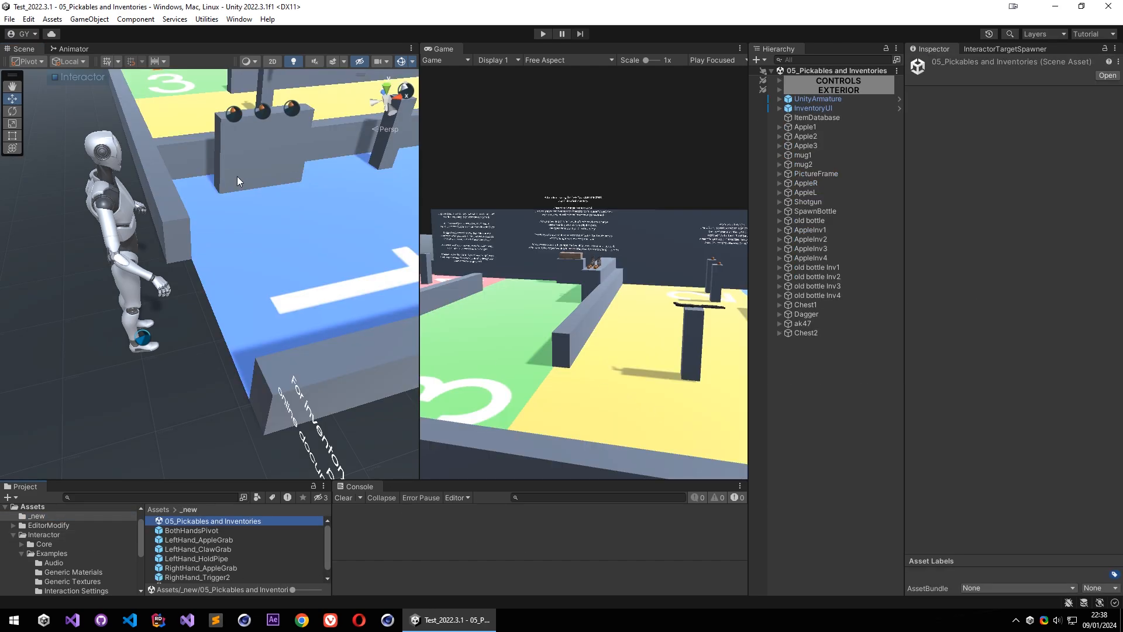
Expand UnityArmature, examine the Hold Points of its InteractorPoints object, and locate Element 2's transform in the hierarchy.
right_drag(237, 180, 623, 5)
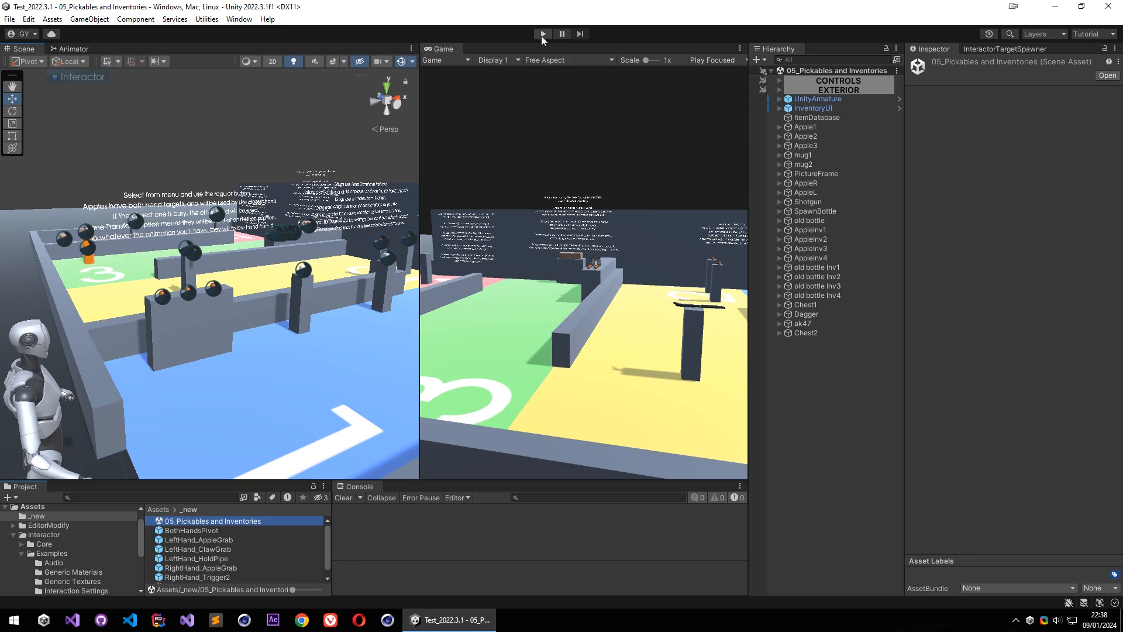
right_drag(146, 263, 99, 221)
key(w)
click(816, 100)
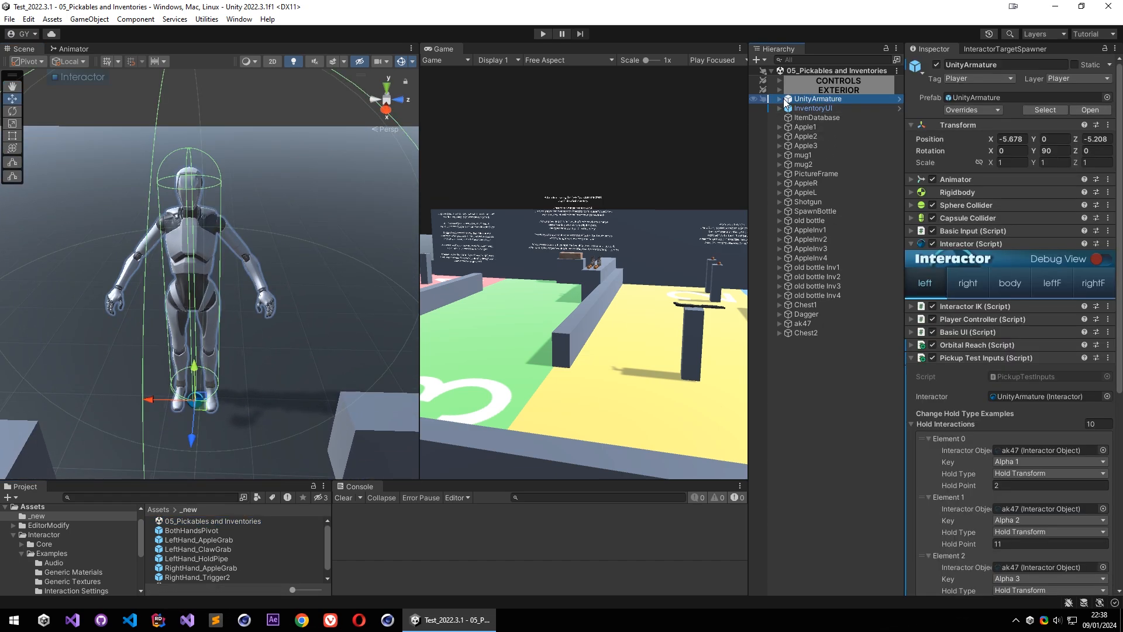
click(780, 99)
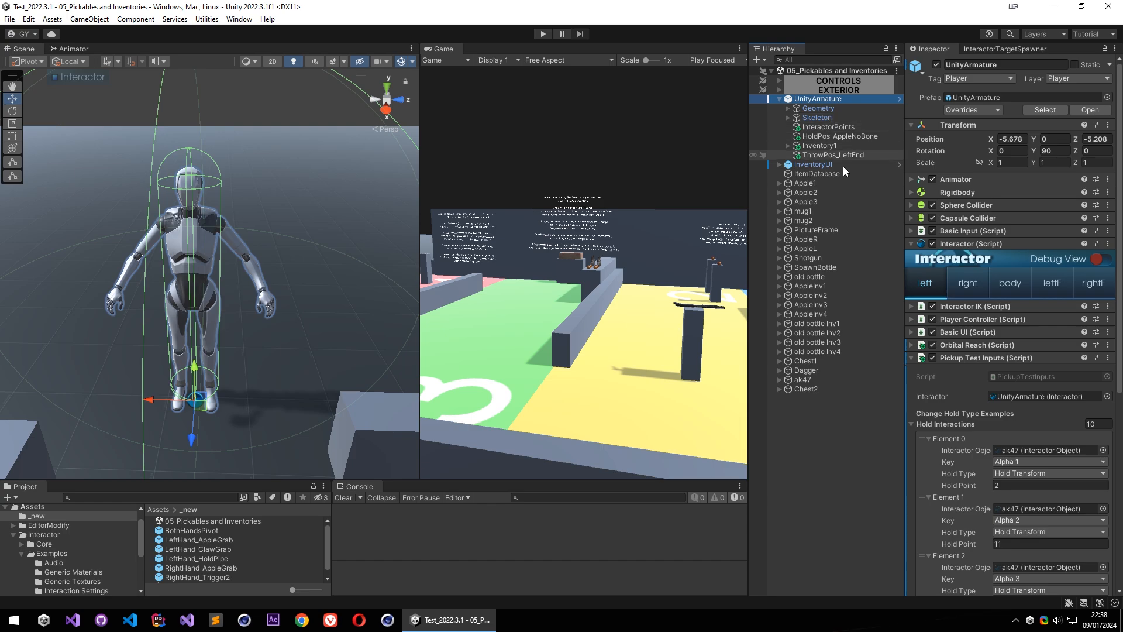
click(828, 127)
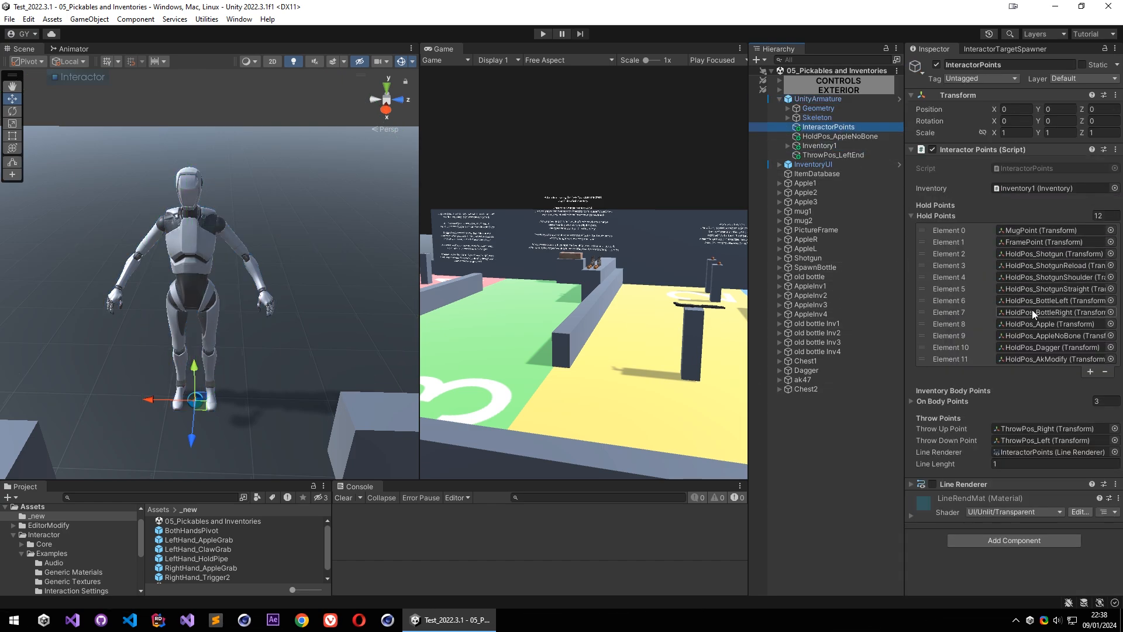
click(1044, 254)
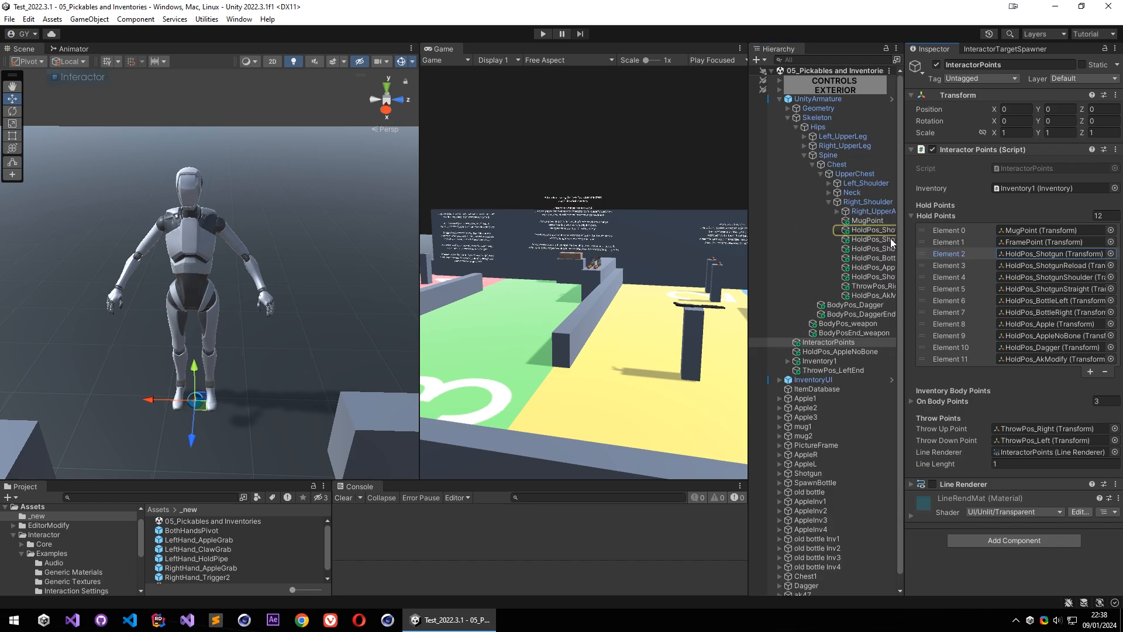
Examine the HoldPos_Shotgun, HoldPos_ShotgunReload and HoldPos_ShotgunShoulder placements under the Right_Shoulder bone, with their full names readable.
double_click(874, 230)
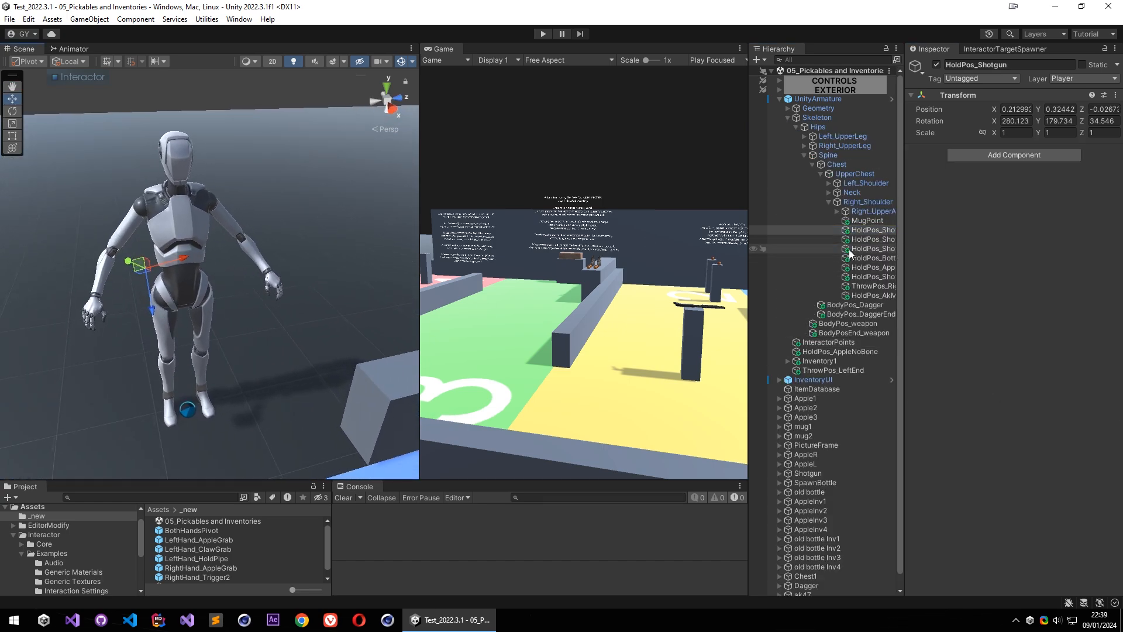
drag(905, 246, 957, 255)
click(891, 239)
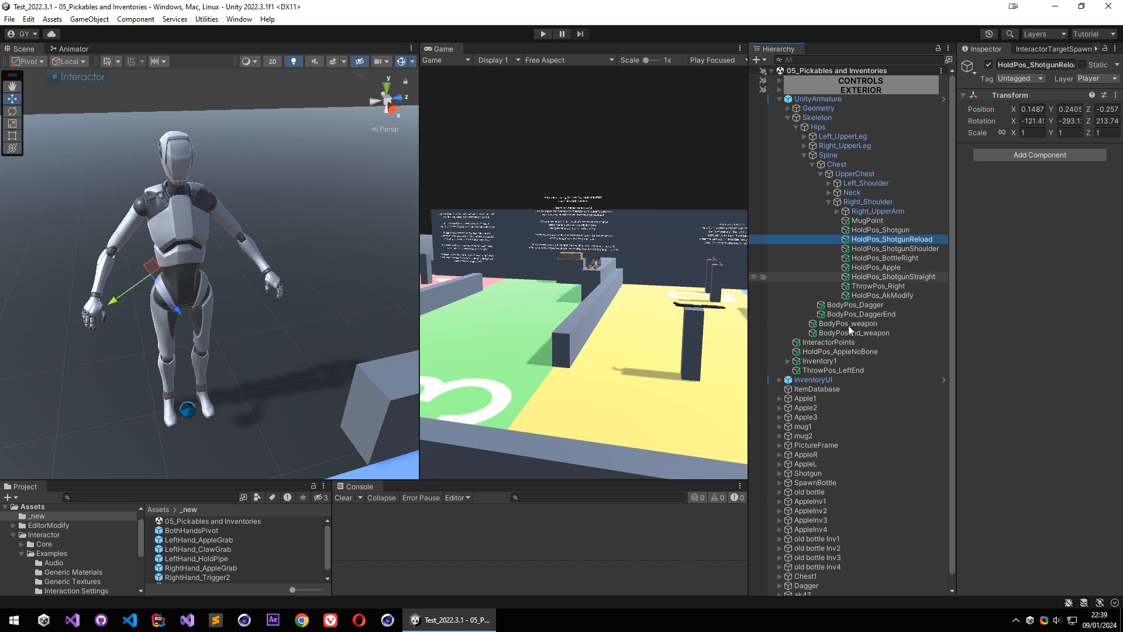
right_drag(158, 333, 248, 344)
key(w)
key(a)
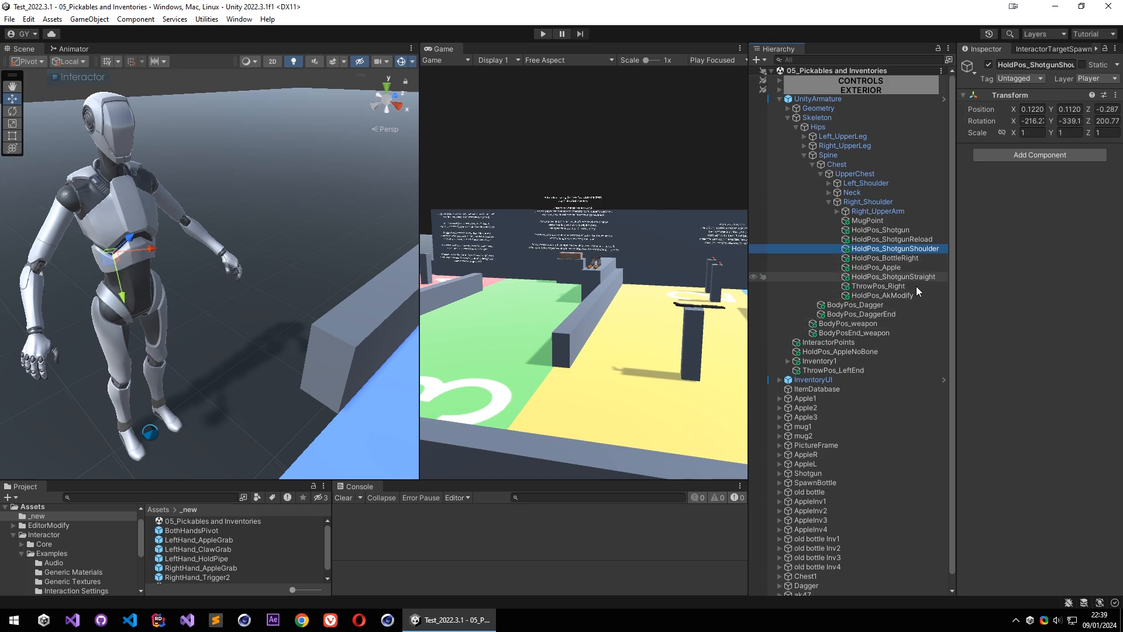
Enter play mode, run and jump the character over the walls to the shotgun stand, and pick up the Shotgun.
click(542, 33)
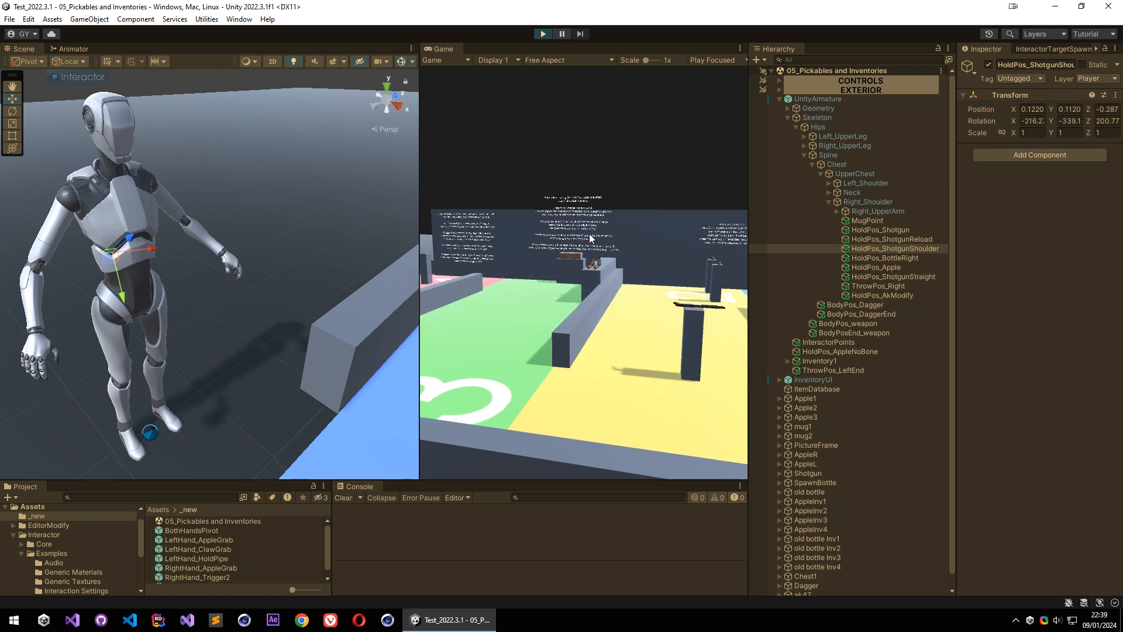
right_click(584, 227)
key(w)
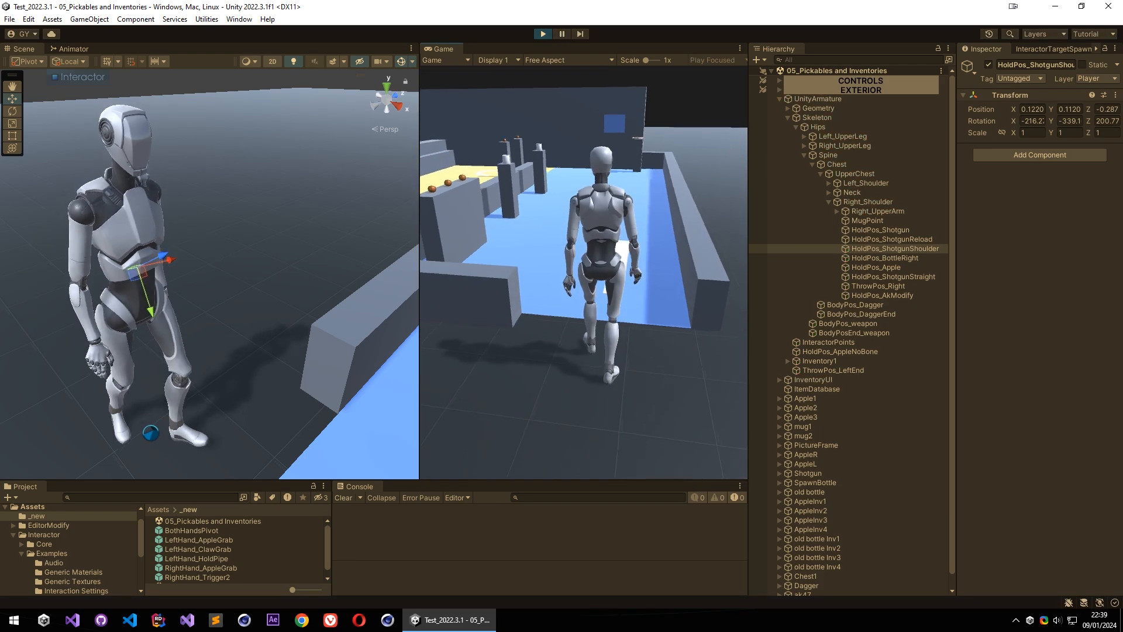
key(space)
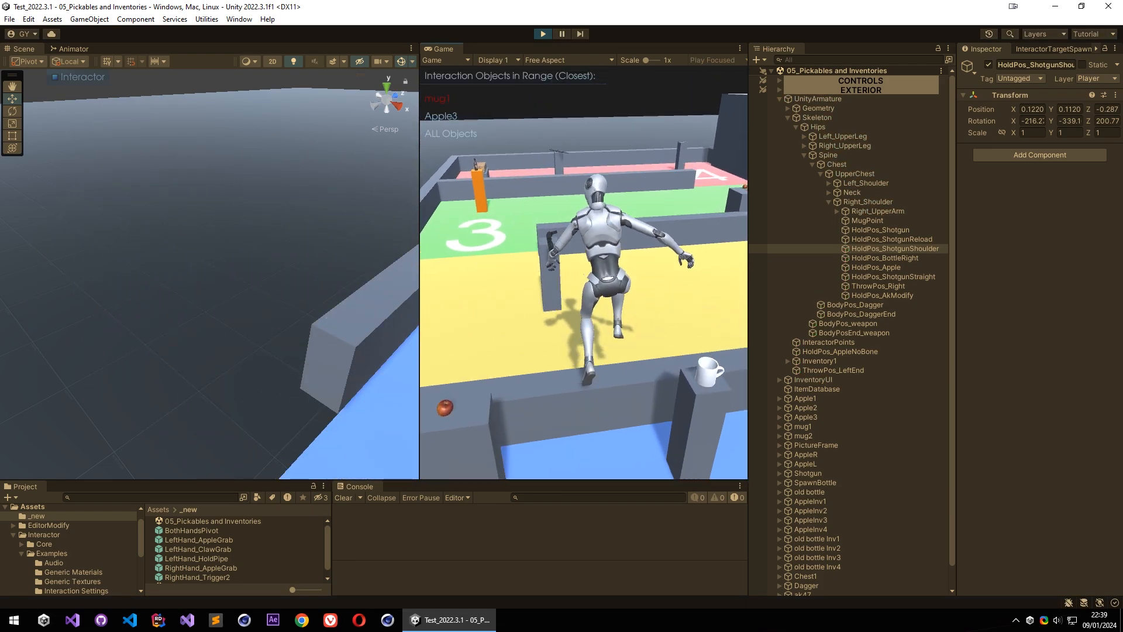
key(e)
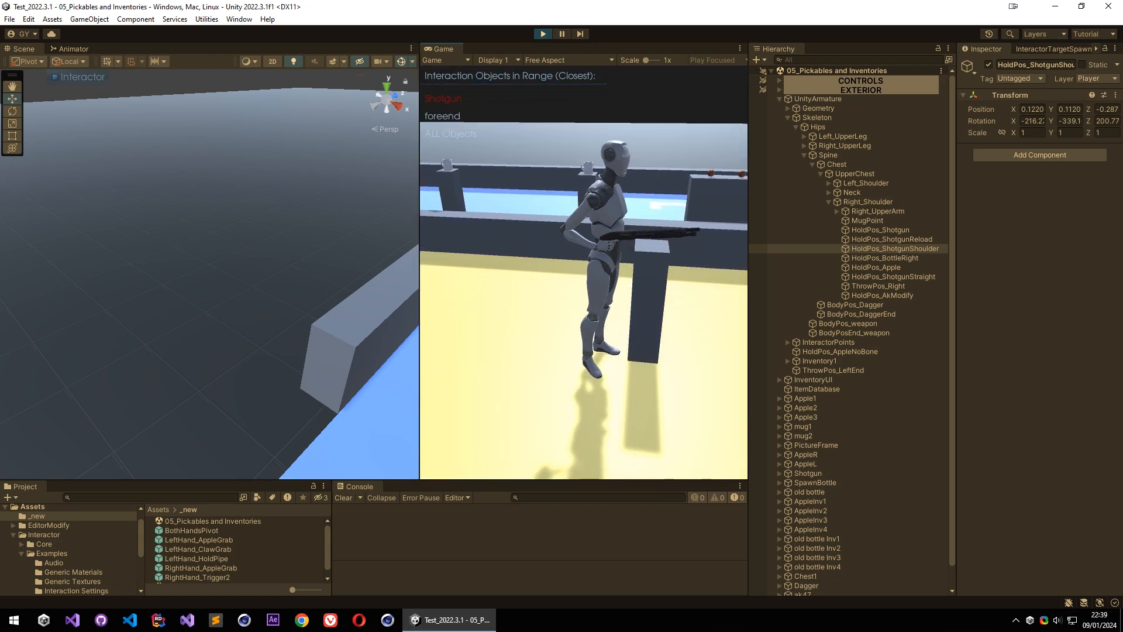
Select the held Shotgun, examine its Pickable One Settings, and widen the Inspector and Hierarchy for readability.
key(w)
right_drag(346, 247, 296, 343)
click(297, 343)
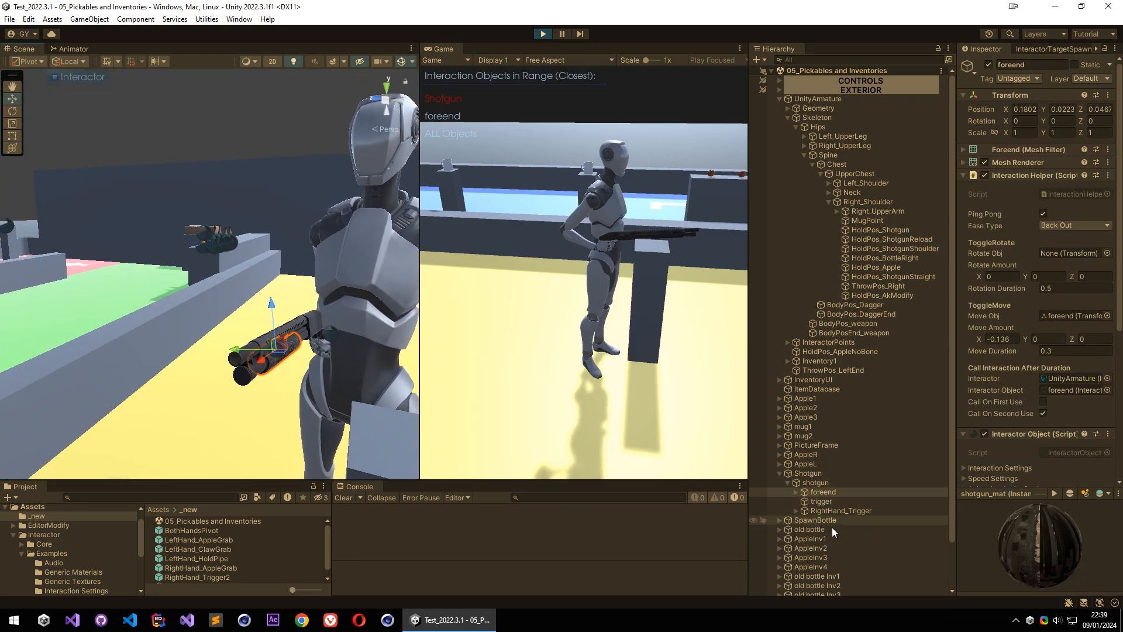
scroll(1002, 386, down, 3)
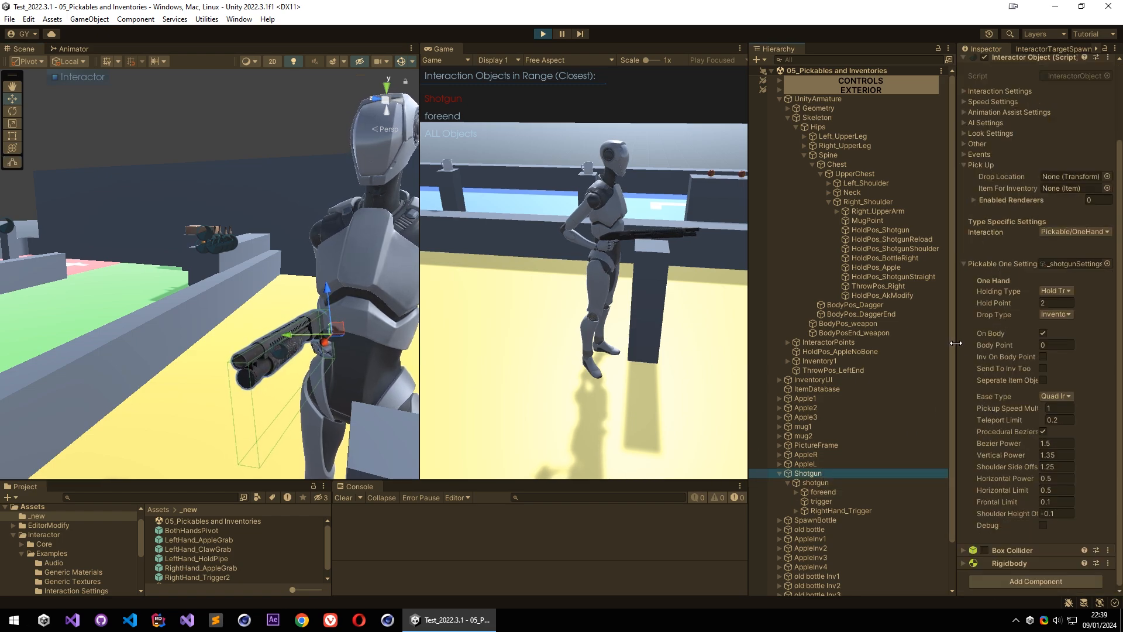
drag(955, 362, 884, 357)
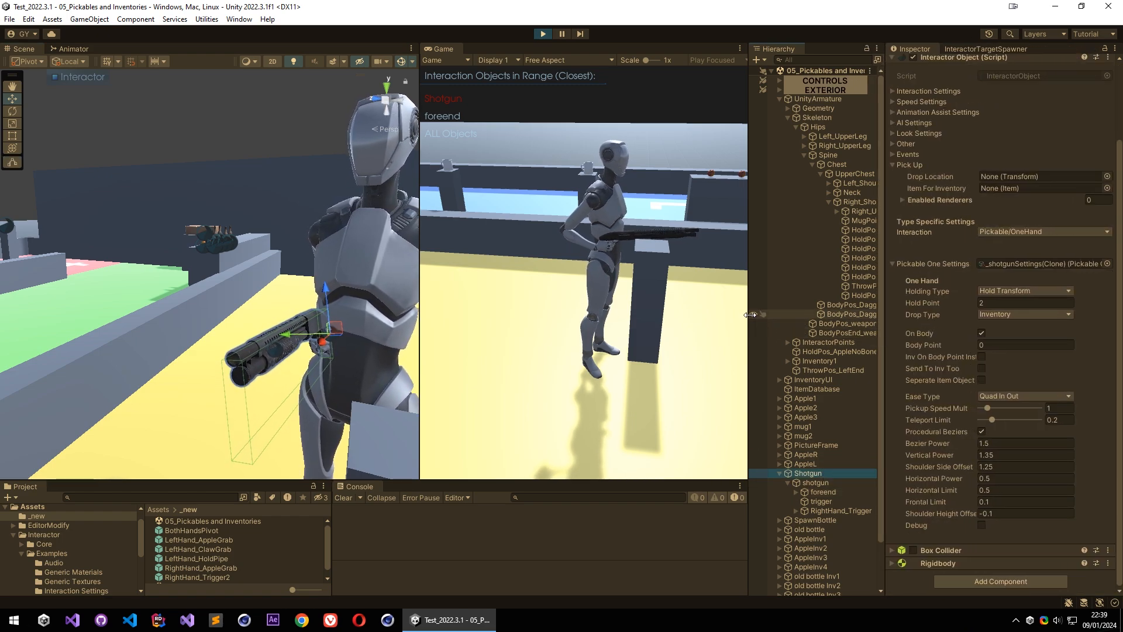
drag(749, 318, 628, 313)
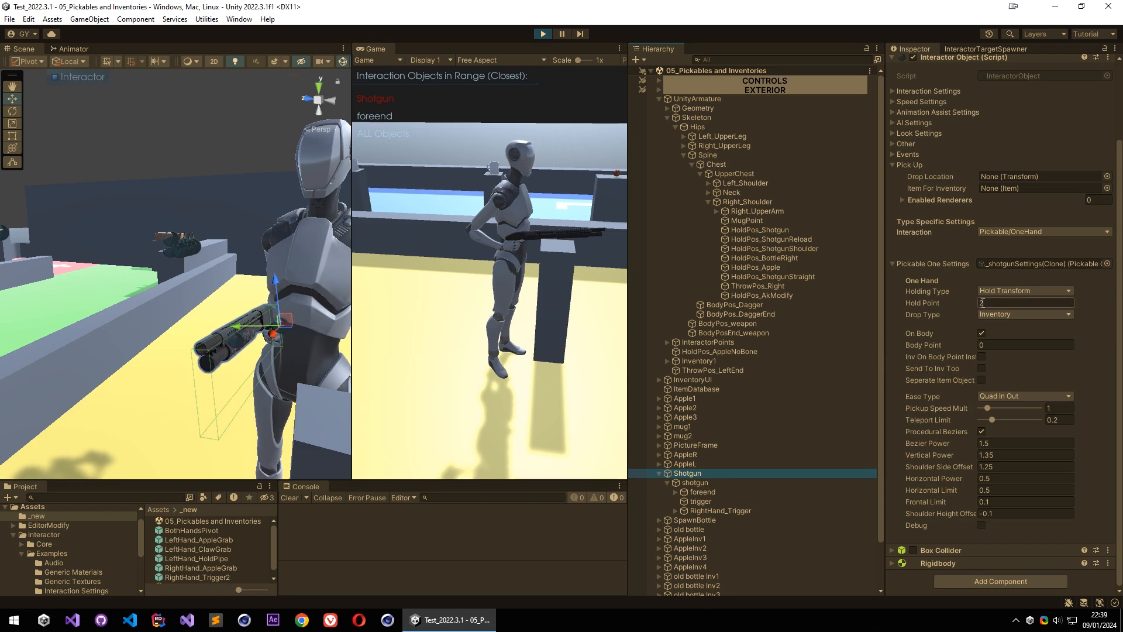
Look up the transform assigned to the Shotgun's hold point, Element 2, in the InteractorPoints Hold Points list.
click(708, 343)
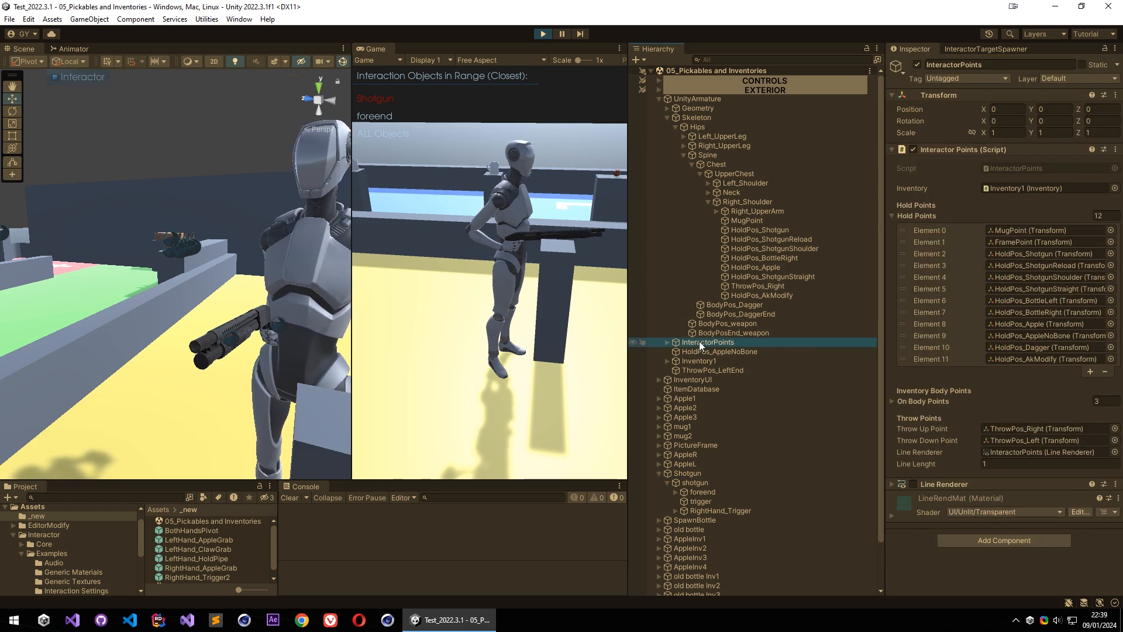
click(938, 255)
click(1041, 253)
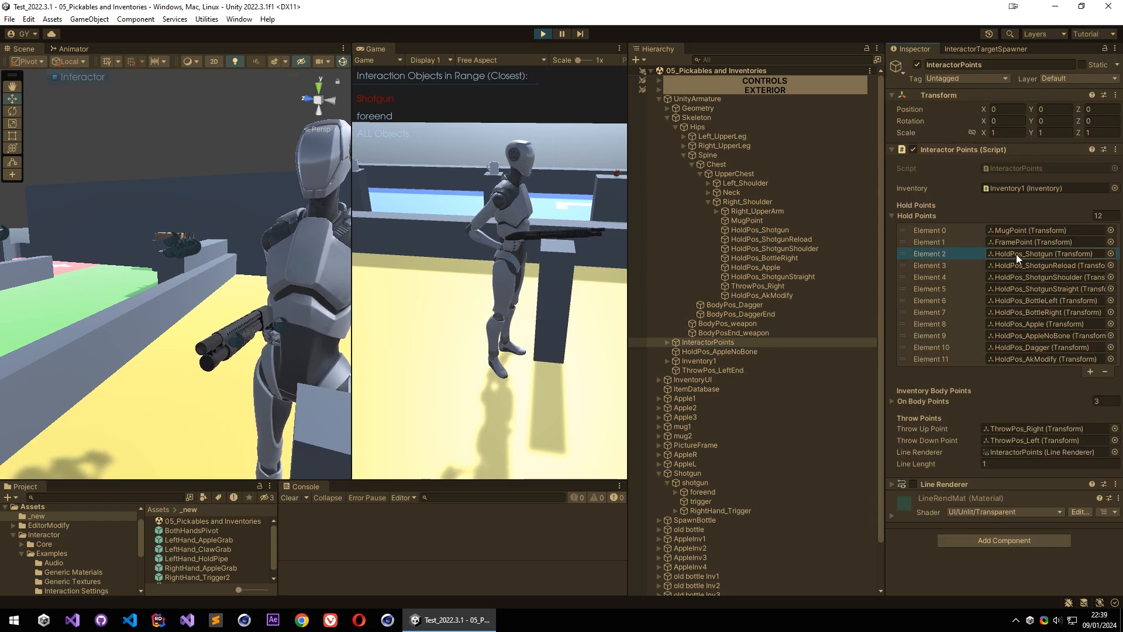
Move HoldPos_Shotgun slightly downward using global handle orientation, to a position of about 0.28, 0.312, -0.081.
click(760, 230)
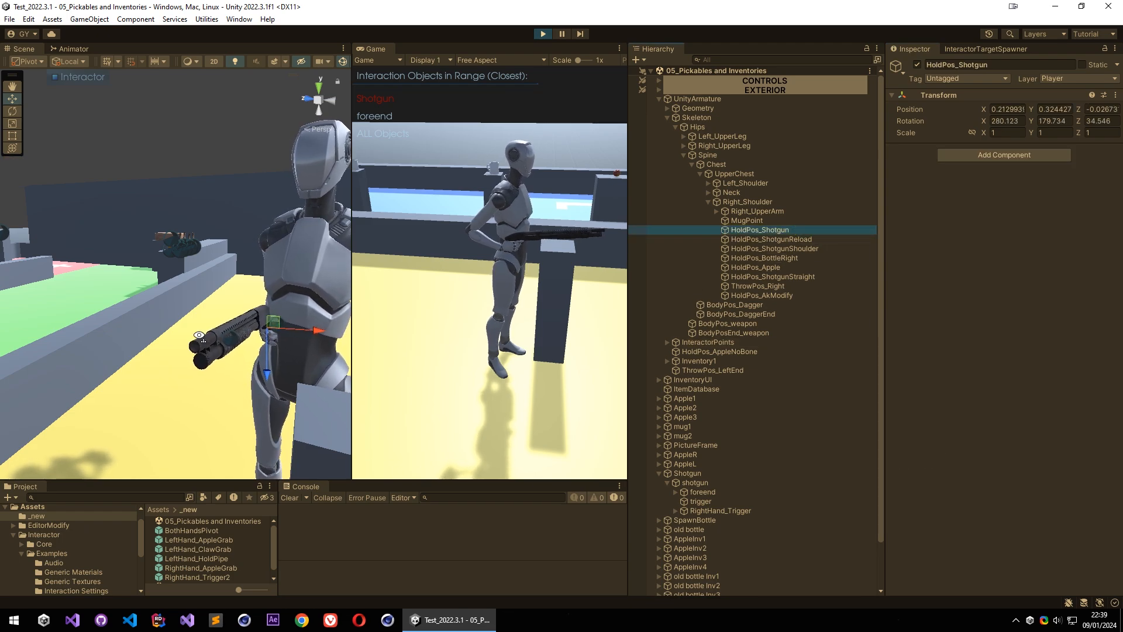
right_drag(193, 357, 127, 331)
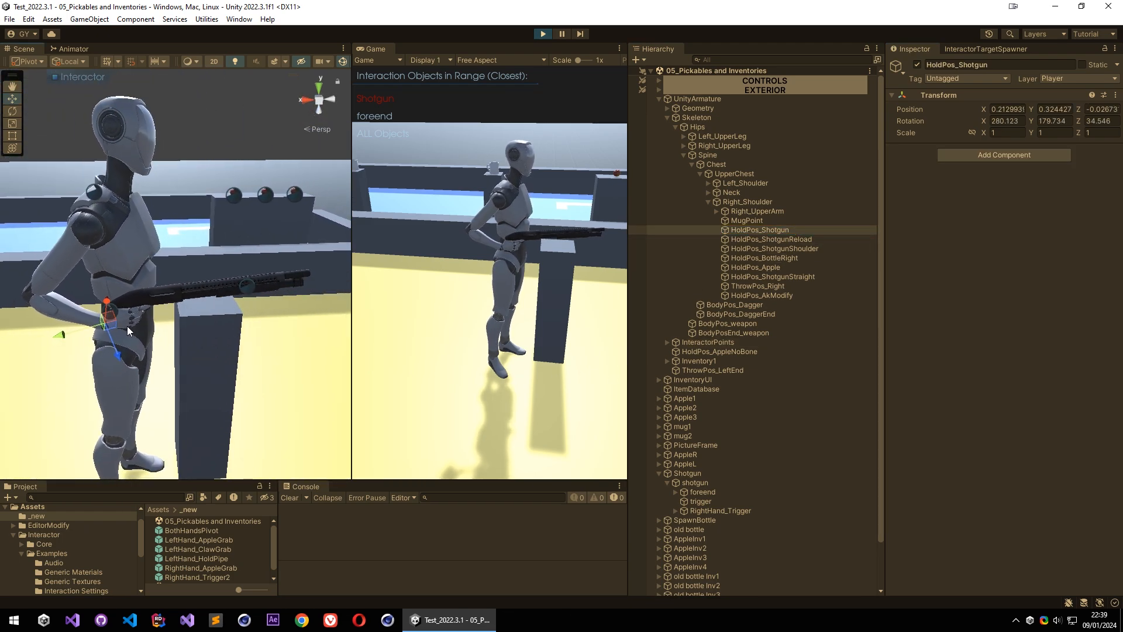
key(x)
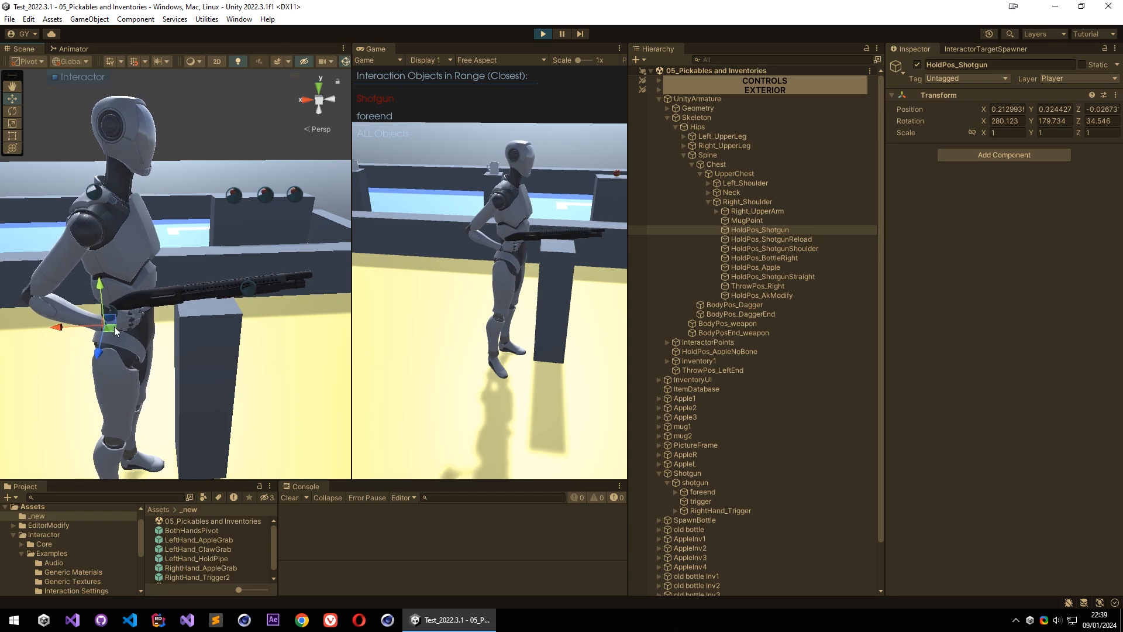
mouse_move(116, 330)
mouse_down()
mouse_move(167, 338)
mouse_move(104, 345)
mouse_move(116, 344)
mouse_up()
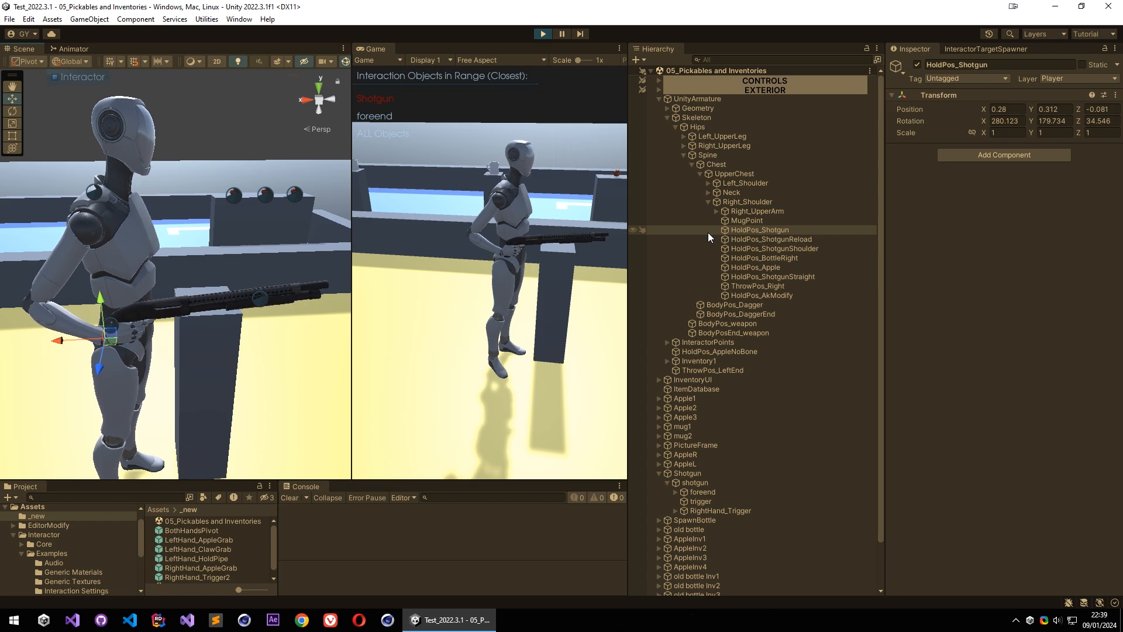
click(564, 237)
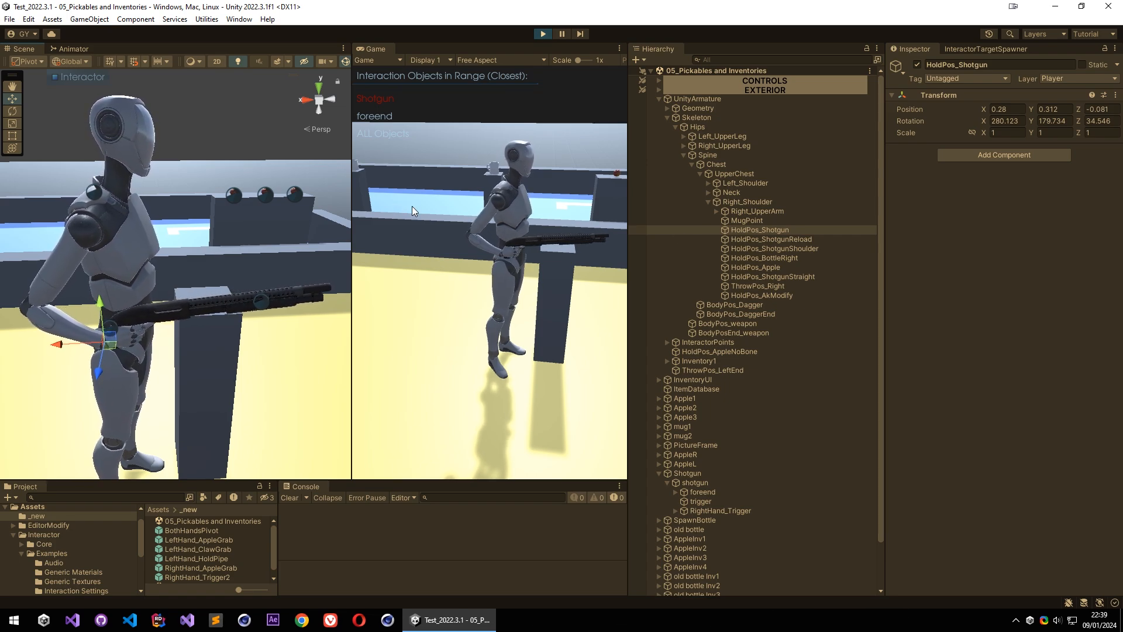
Switch the held Shotgun to hanging in the character's hand, and preview its numbered hold poses 1 through 5 in play mode.
key(e)
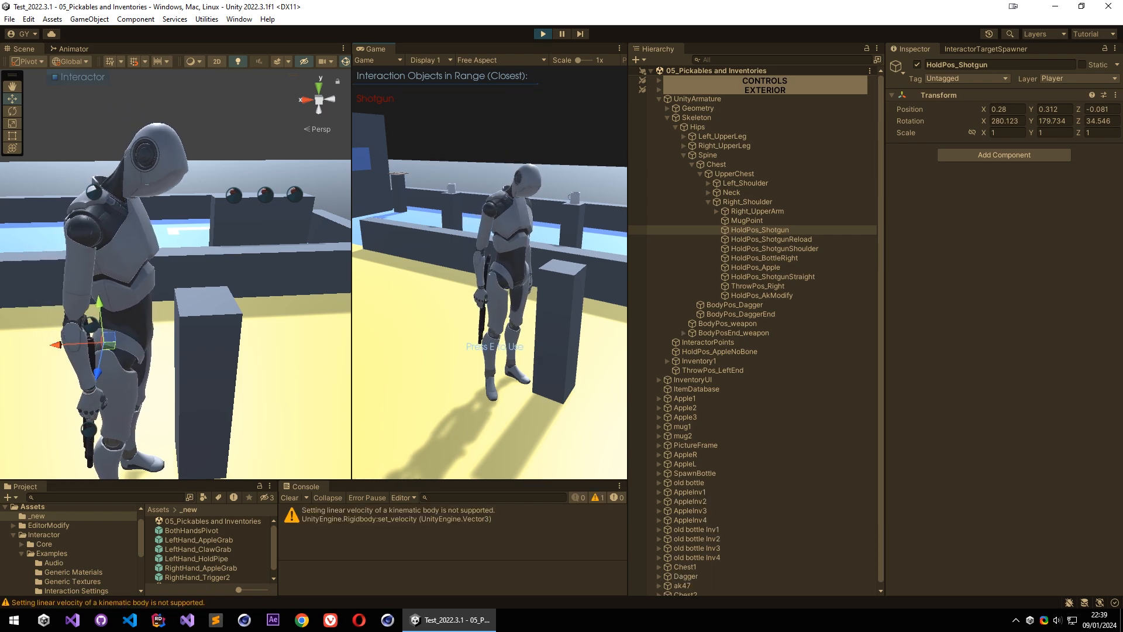
key(1)
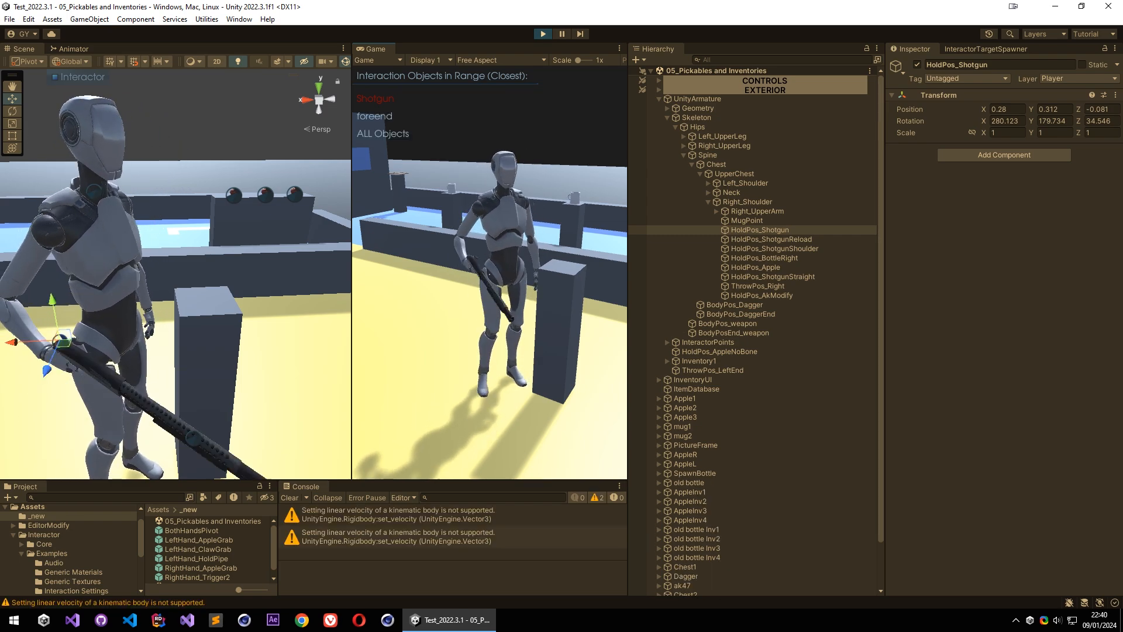
key(2)
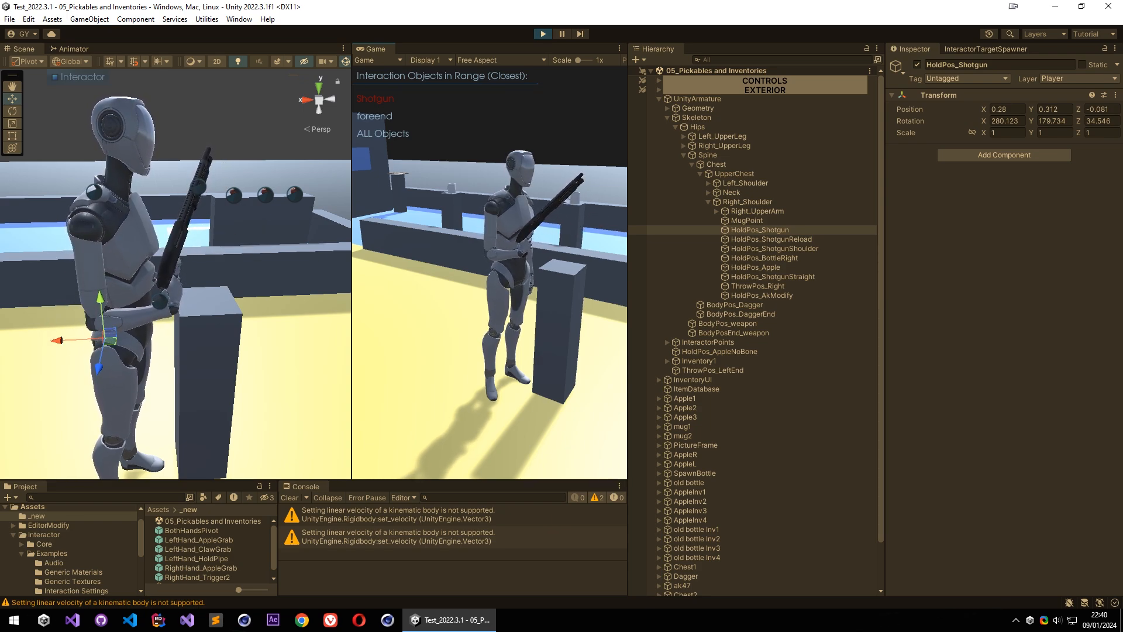
key(3)
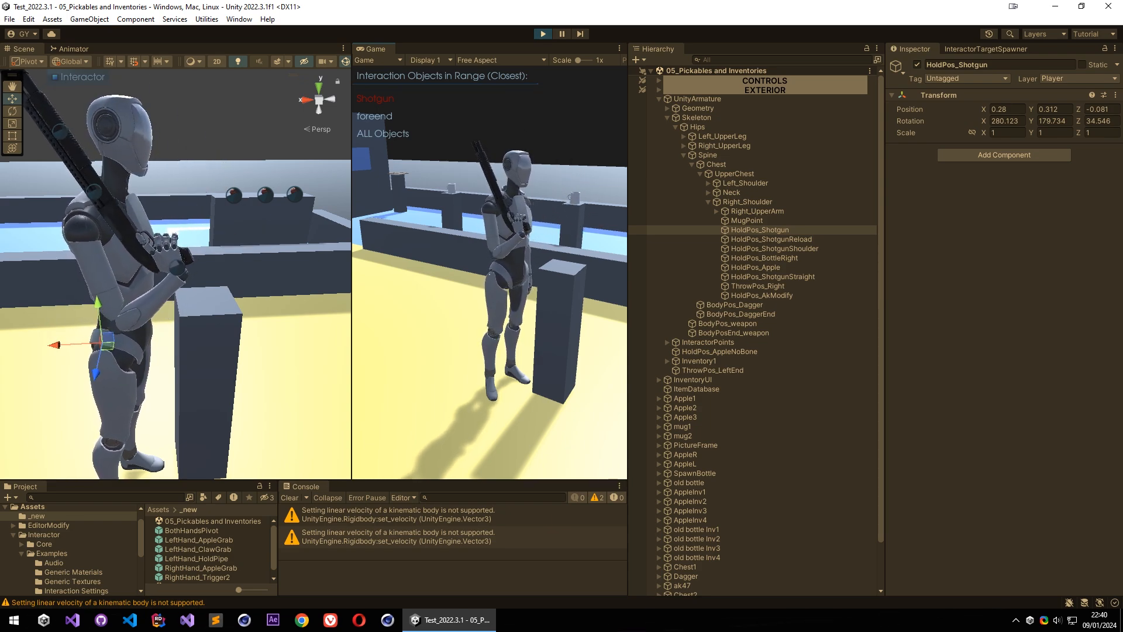
key(4)
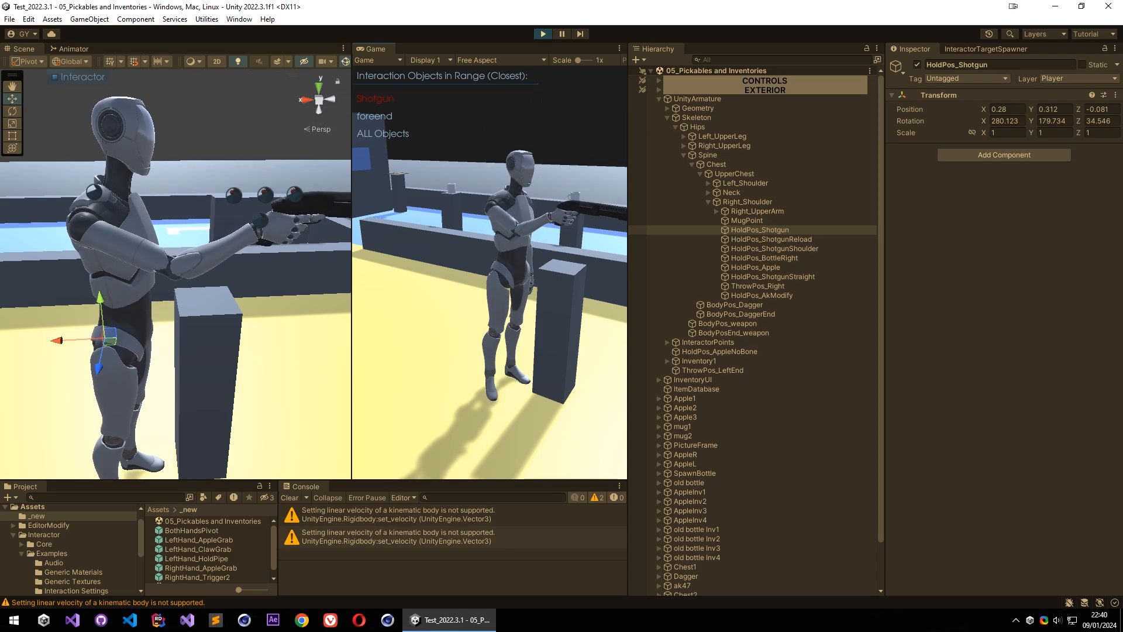
key(5)
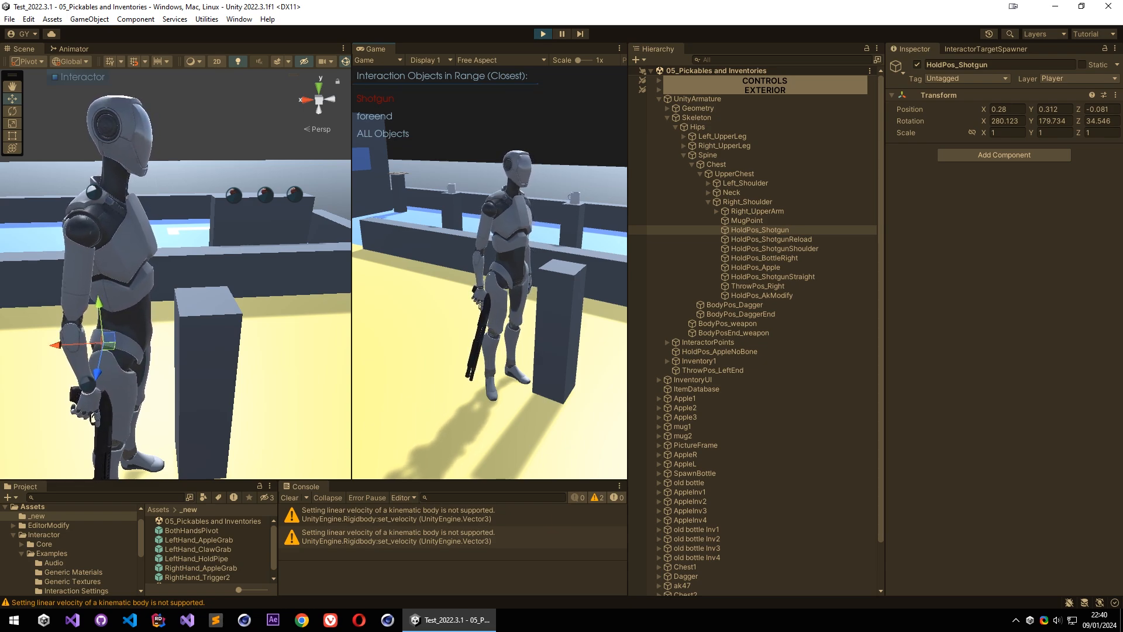
Alternate the Shotgun repeatedly between hold poses 4 and 5 to test the transitions, and exit play mode.
key(4)
key(5)
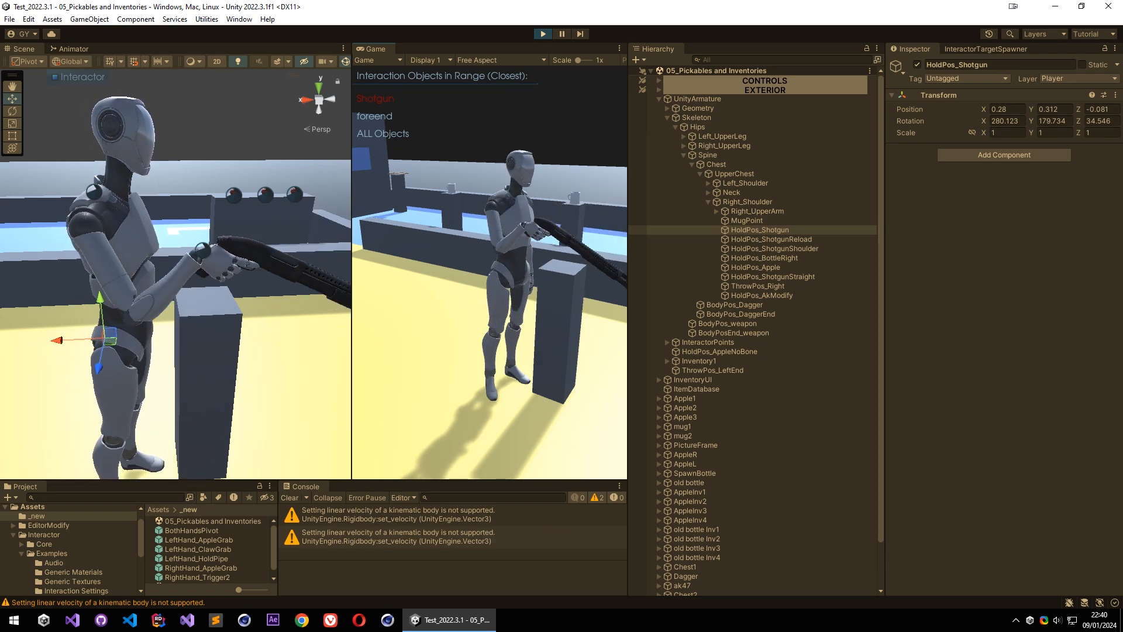
key(4)
key(5)
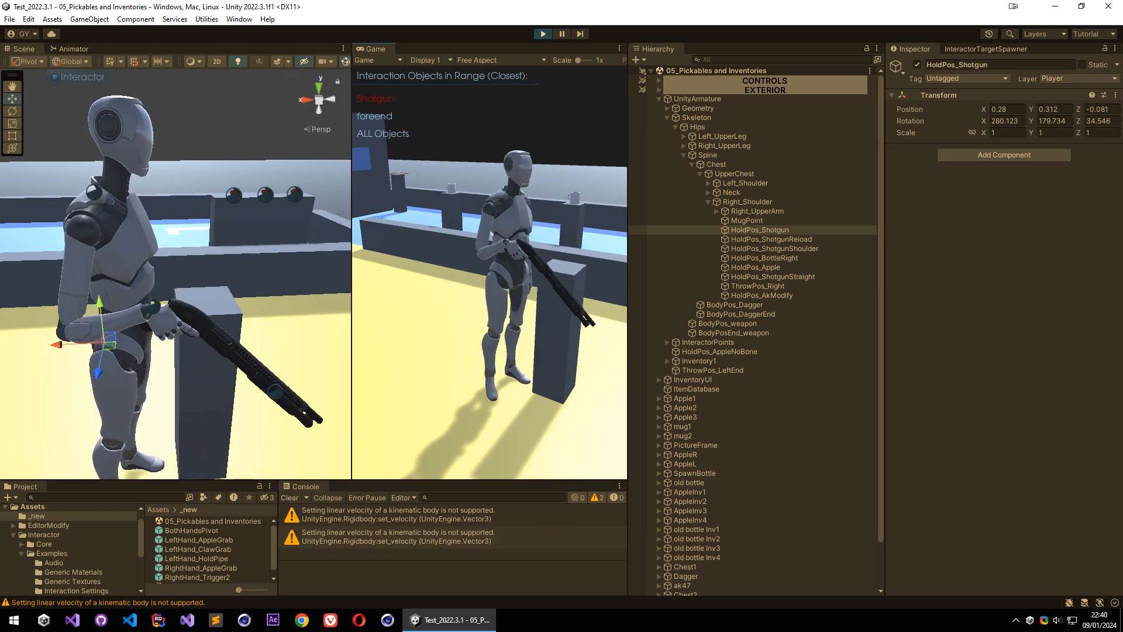
key(4)
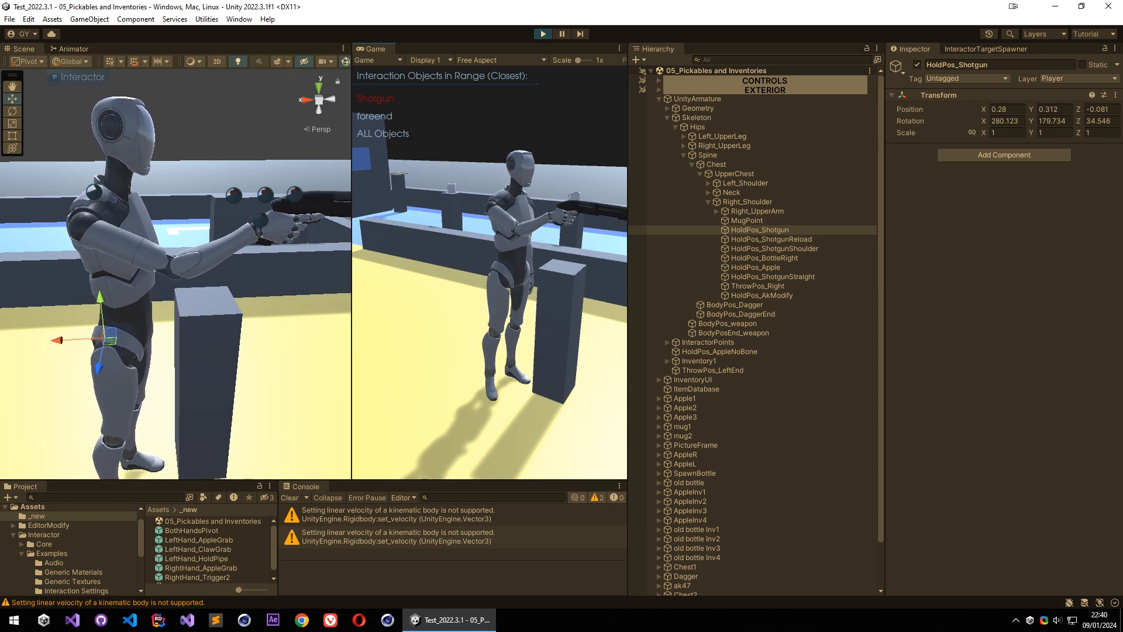
key(5)
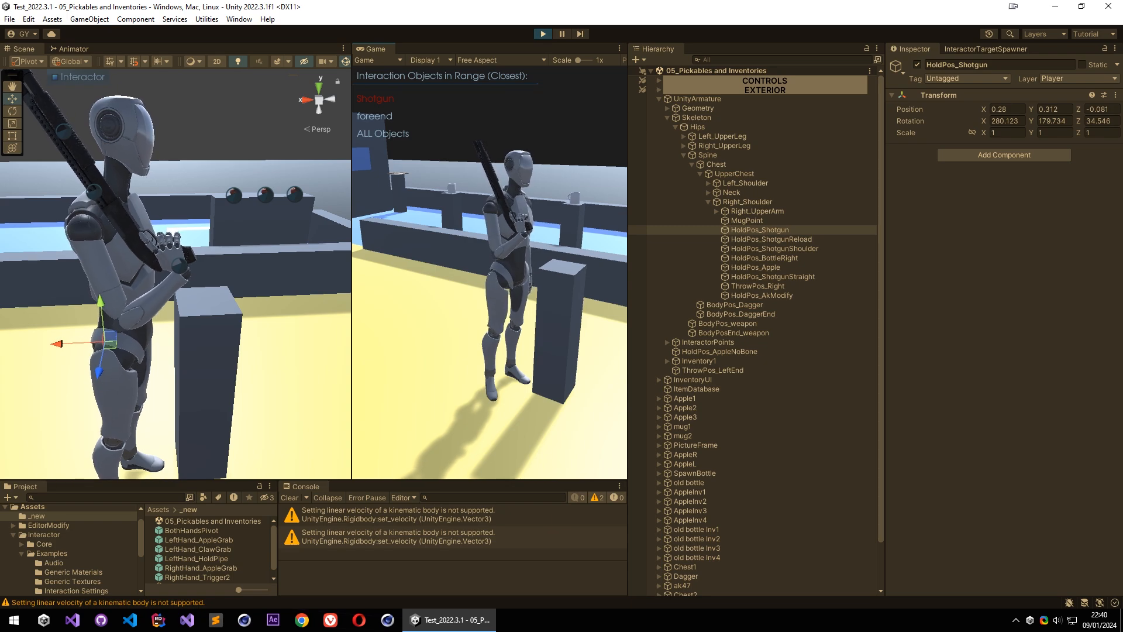
key(4)
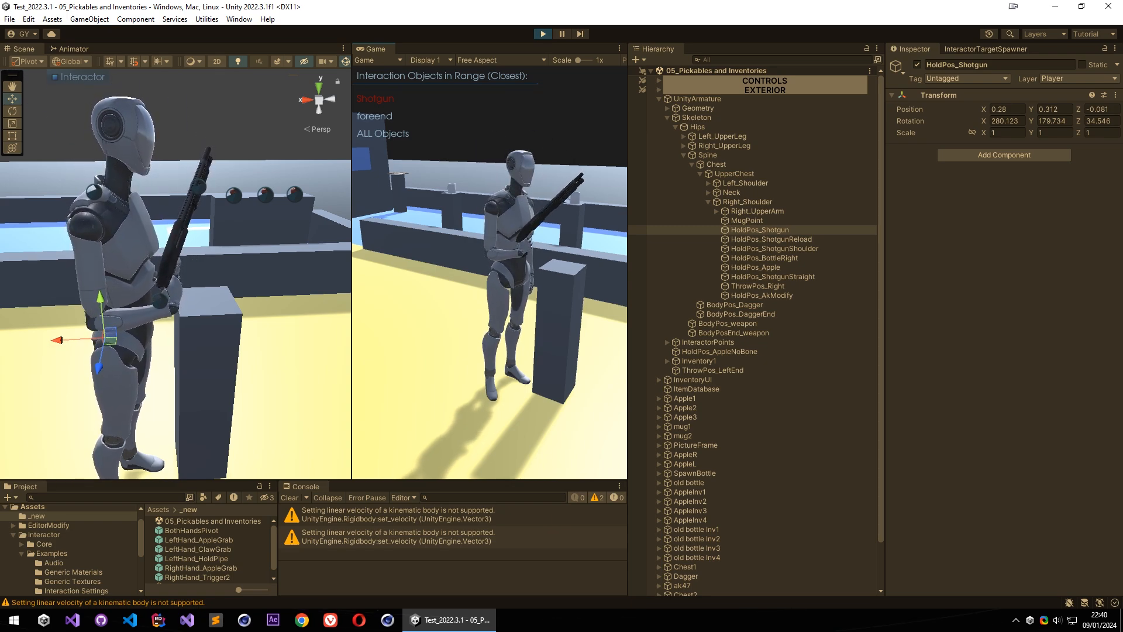
key(f)
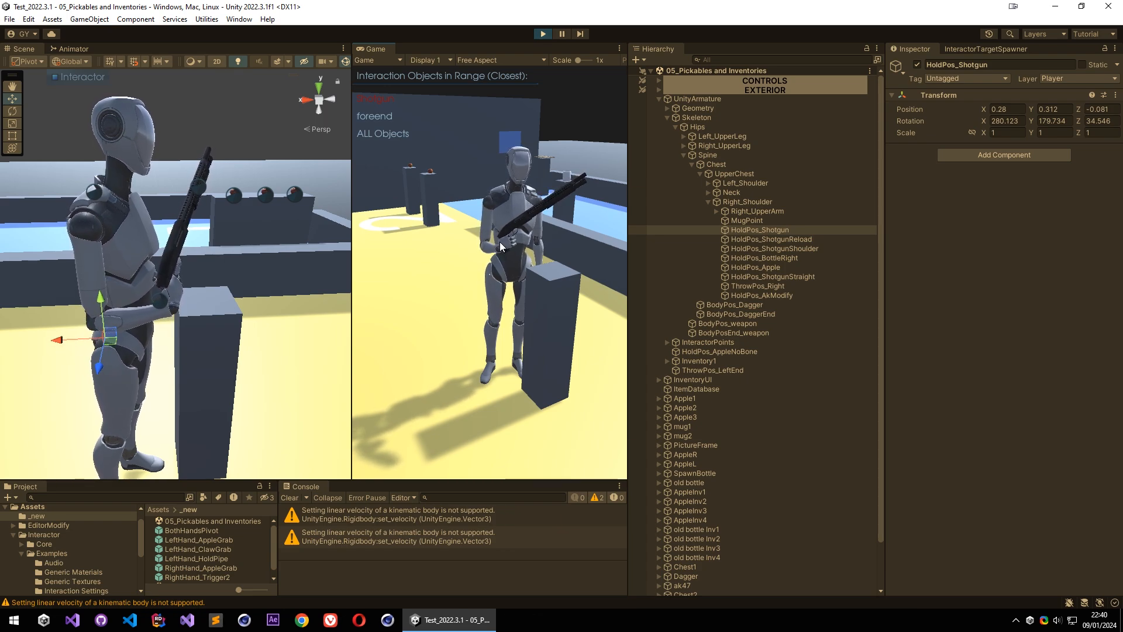
key(ctrl+p)
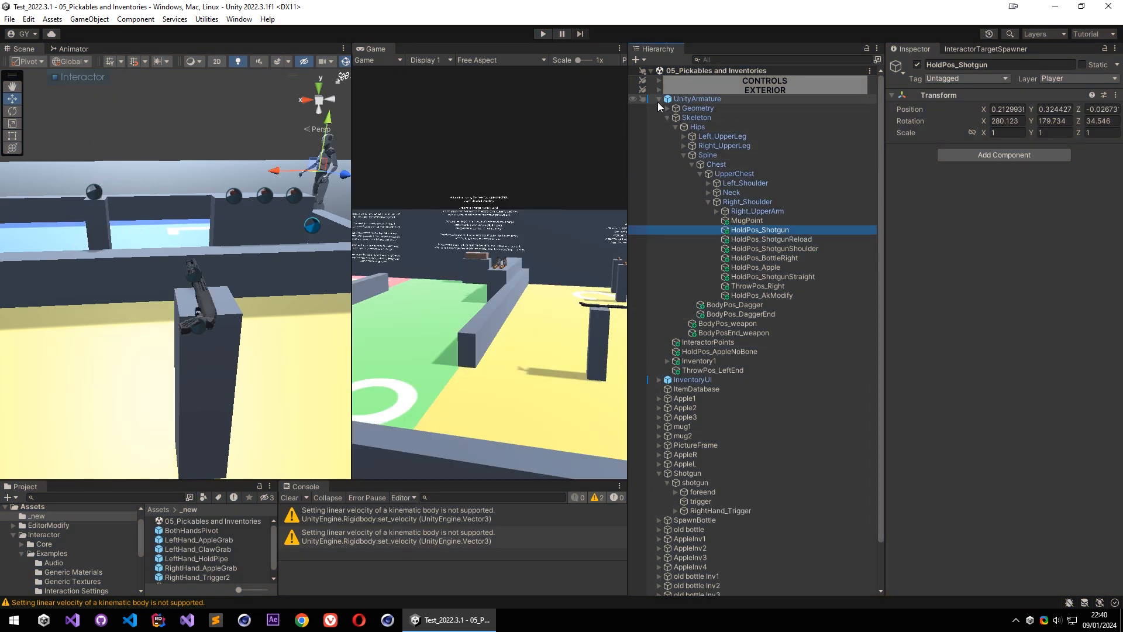
Collapse the UnityArmature and Shotgun hierarchies, select UnityArmature to show its components, and clear the console.
click(659, 99)
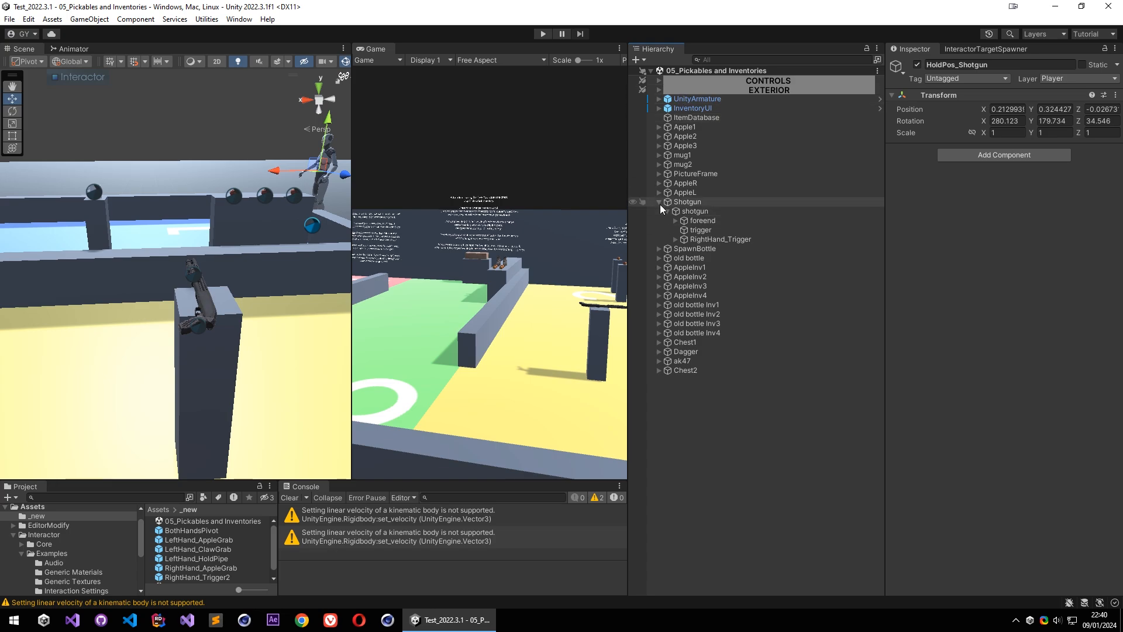
click(687, 99)
click(660, 201)
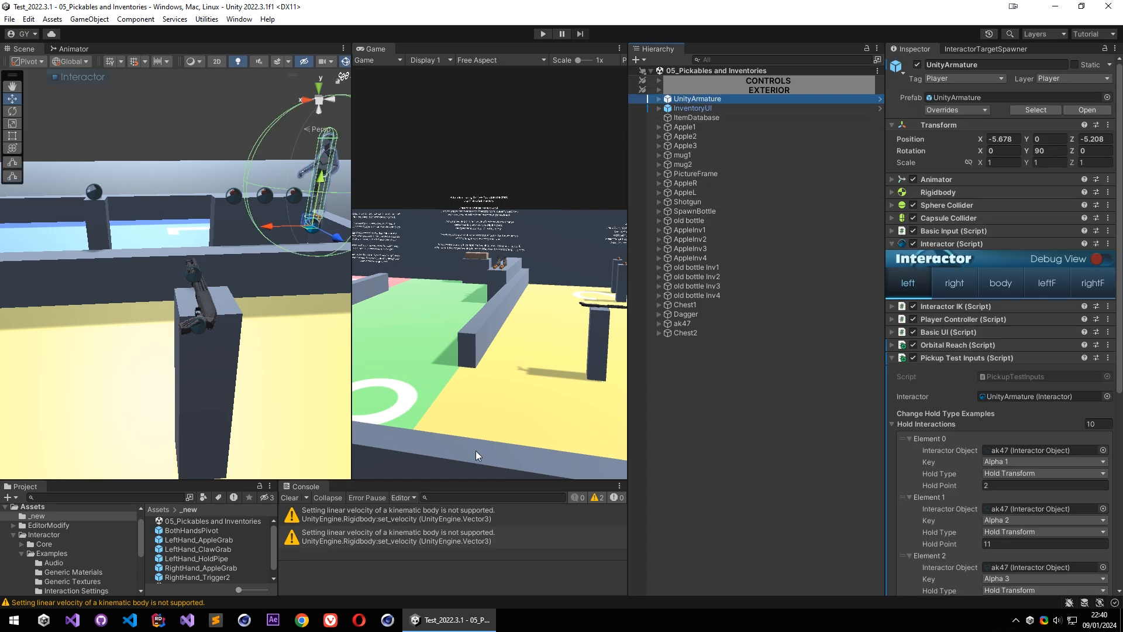
click(290, 497)
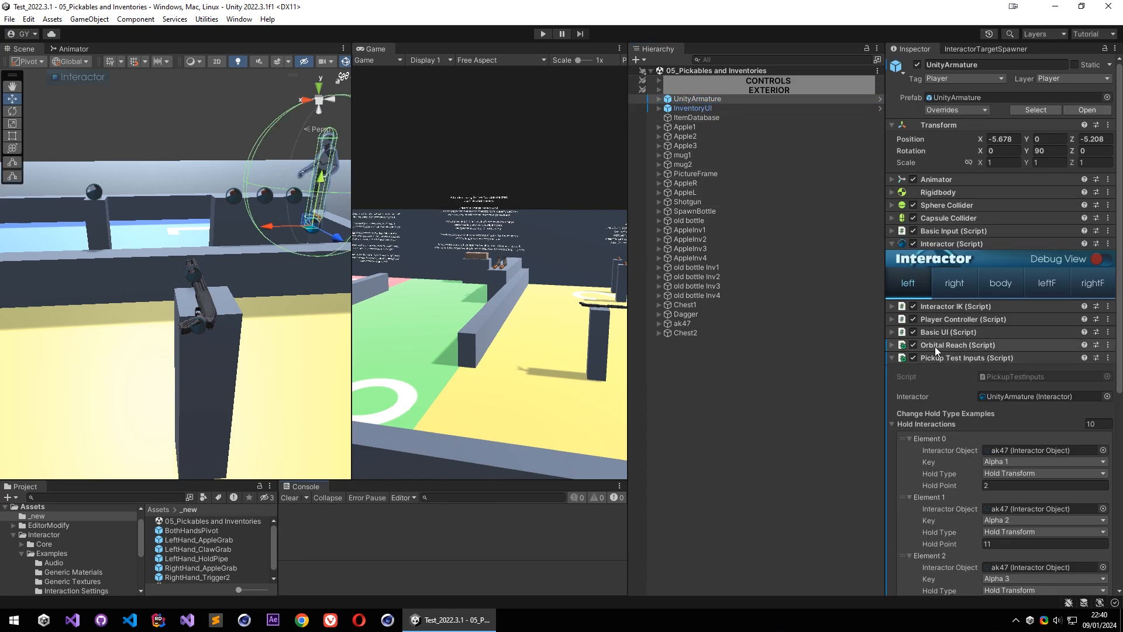
Open the PickupTestInputs script from UnityArmature's Pickup Test Inputs component in Visual Studio.
scroll(968, 363, down, 3)
click(1012, 315)
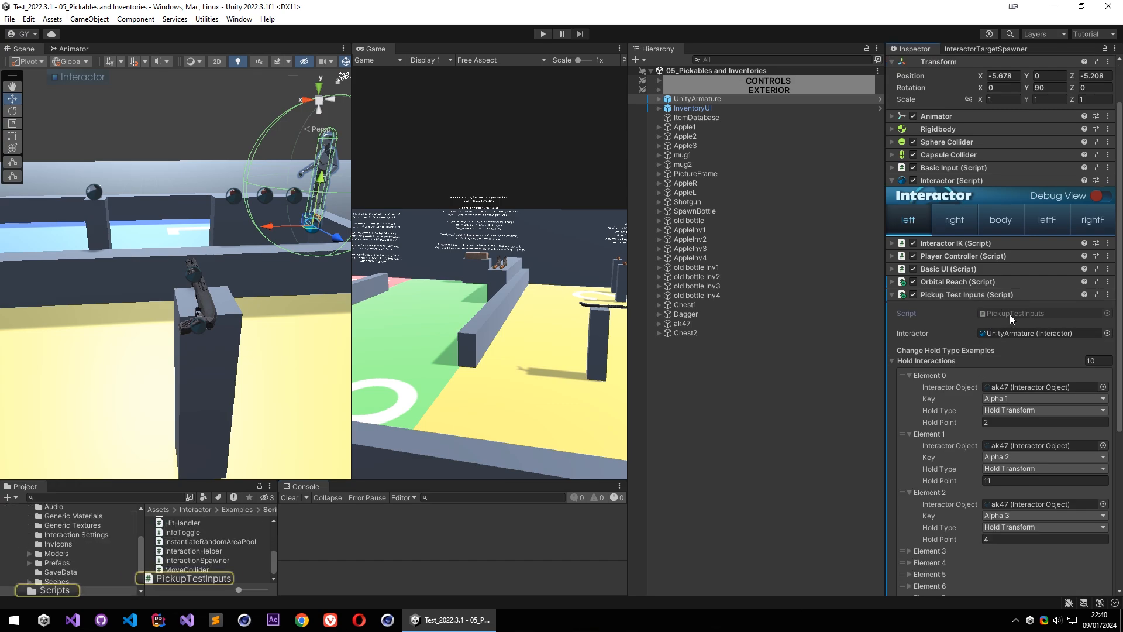
double_click(990, 332)
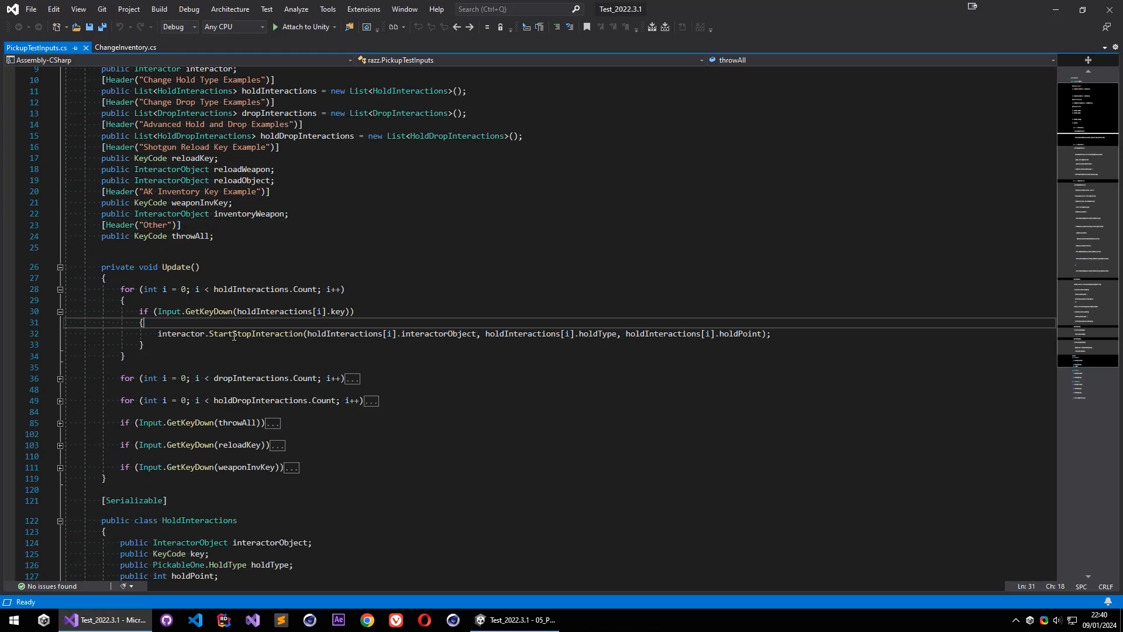
Examine the StartStopInteraction call in the Update method and the fields of the HoldInteractions class.
click(233, 334)
click(191, 333)
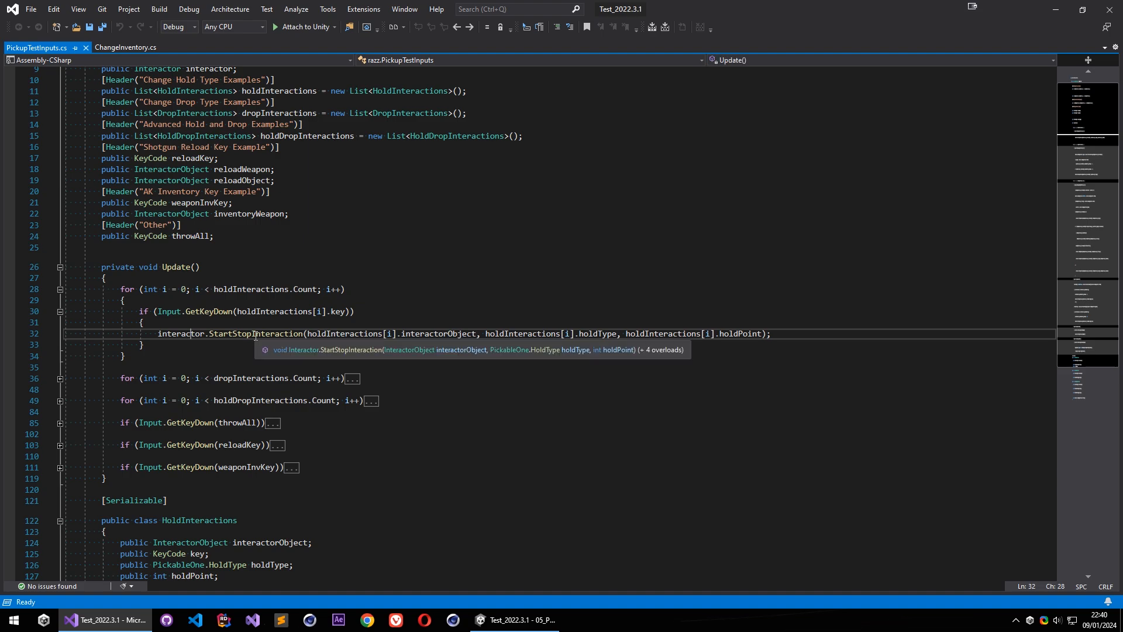
scroll(406, 326, down, 5)
scroll(406, 326, up, 1)
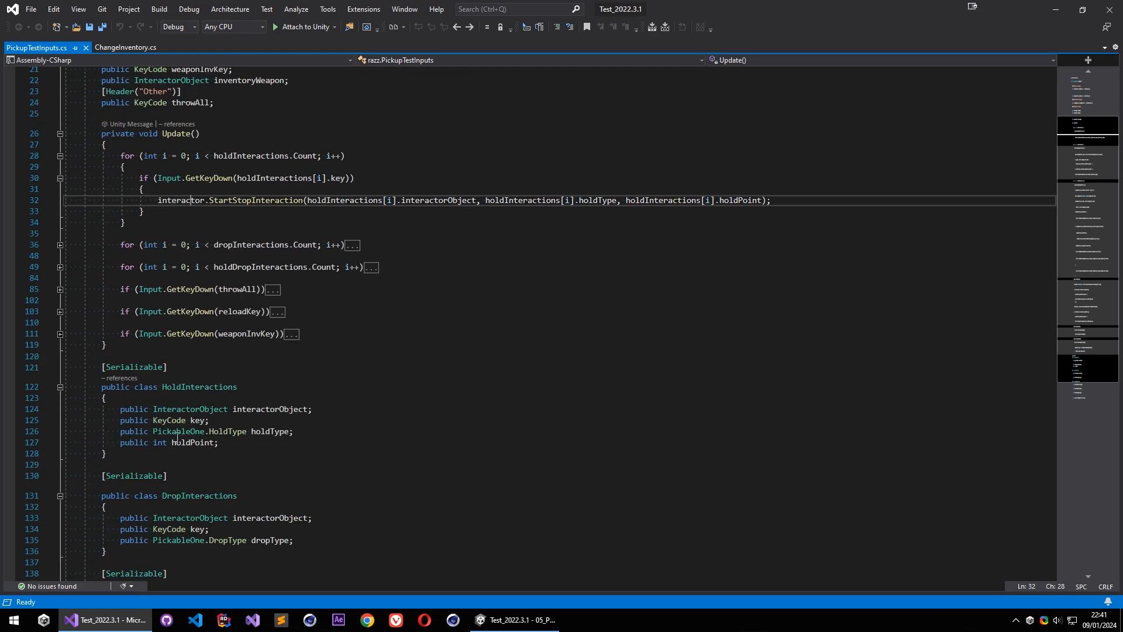
click(194, 419)
scroll(215, 258, up, 3)
click(268, 292)
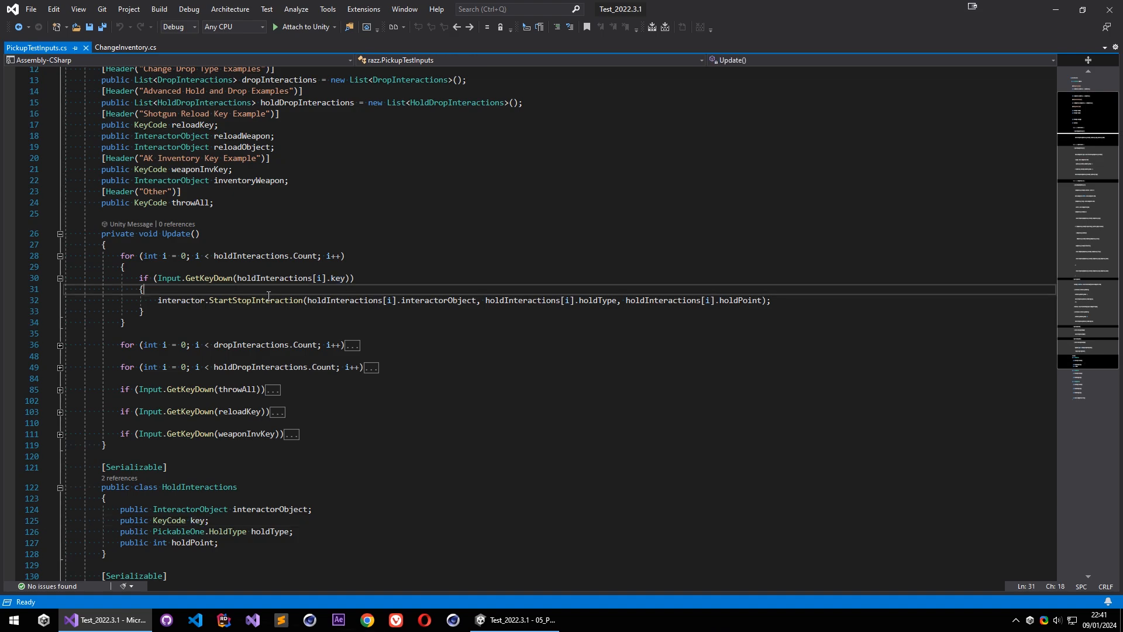
Examine the interactorObject, holdType and holdPoint arguments passed to StartStopInteraction.
drag(308, 303, 476, 304)
double_click(255, 301)
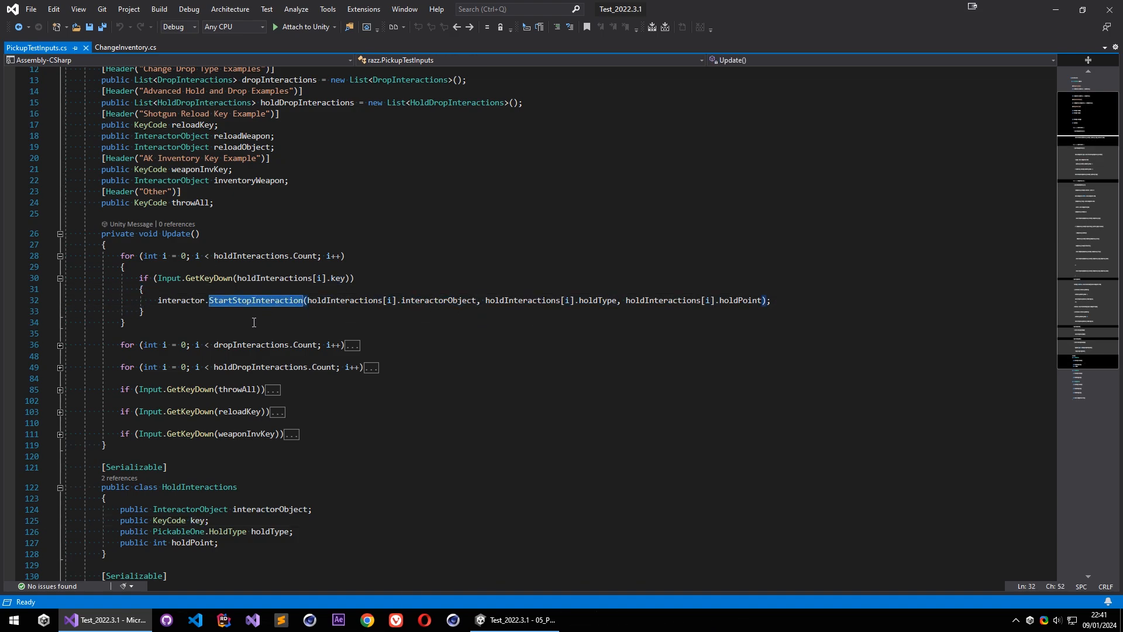
drag(308, 302, 456, 303)
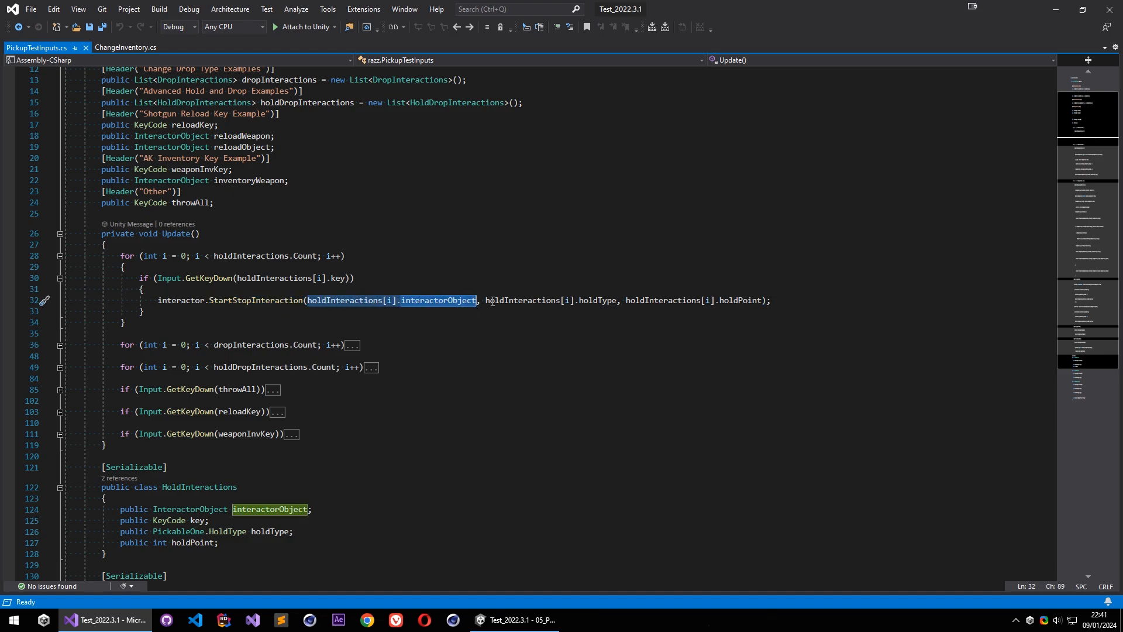
drag(485, 302, 619, 302)
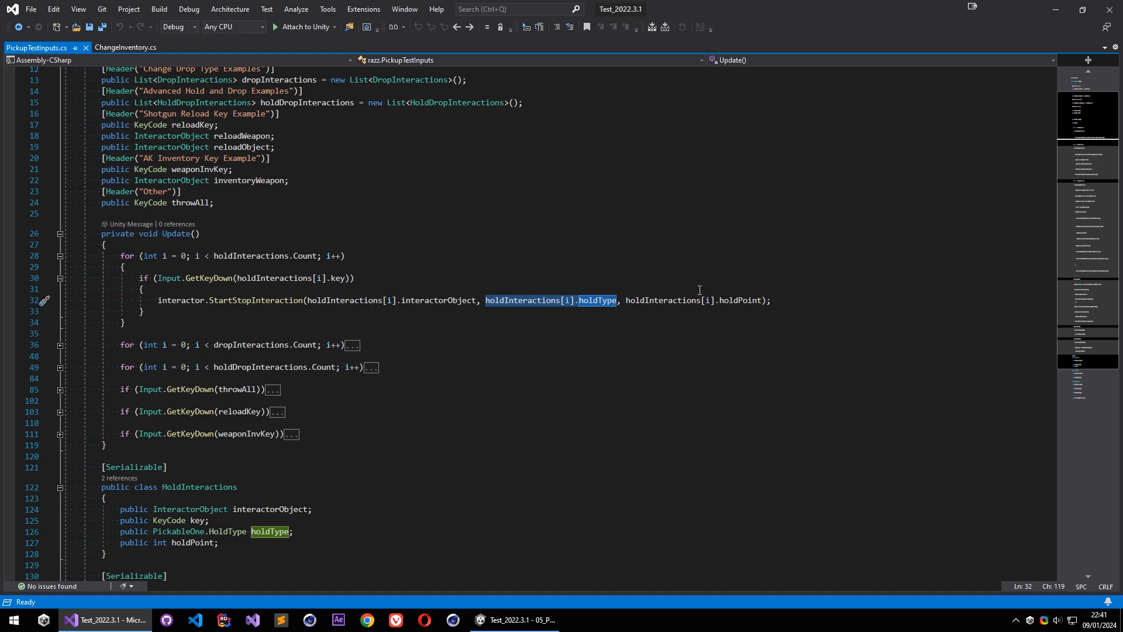
drag(763, 301, 625, 301)
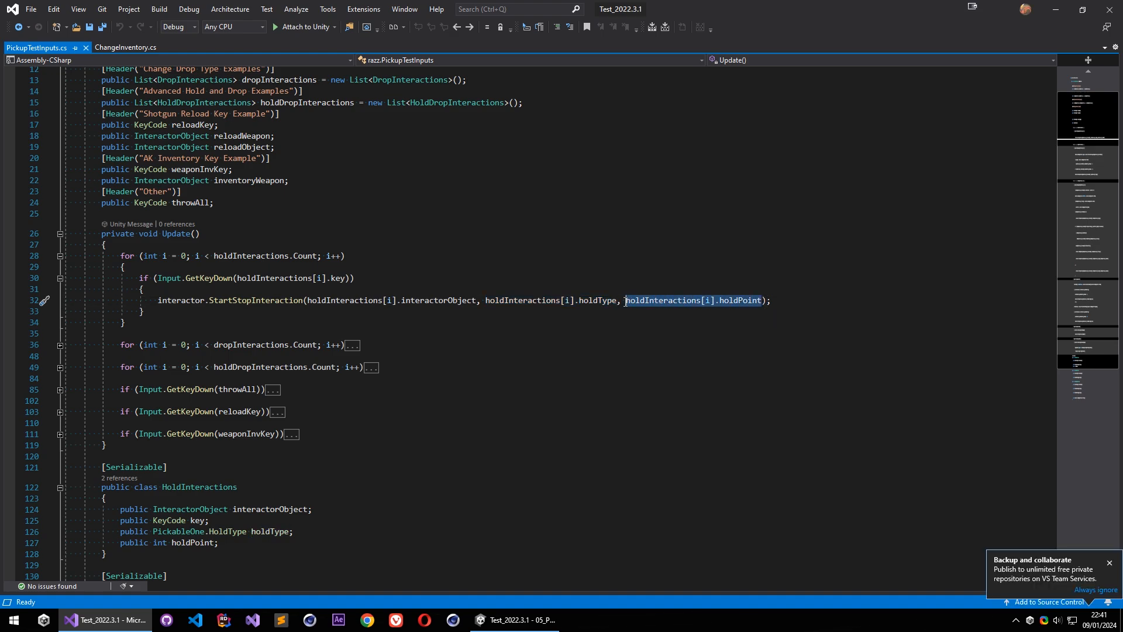
click(567, 290)
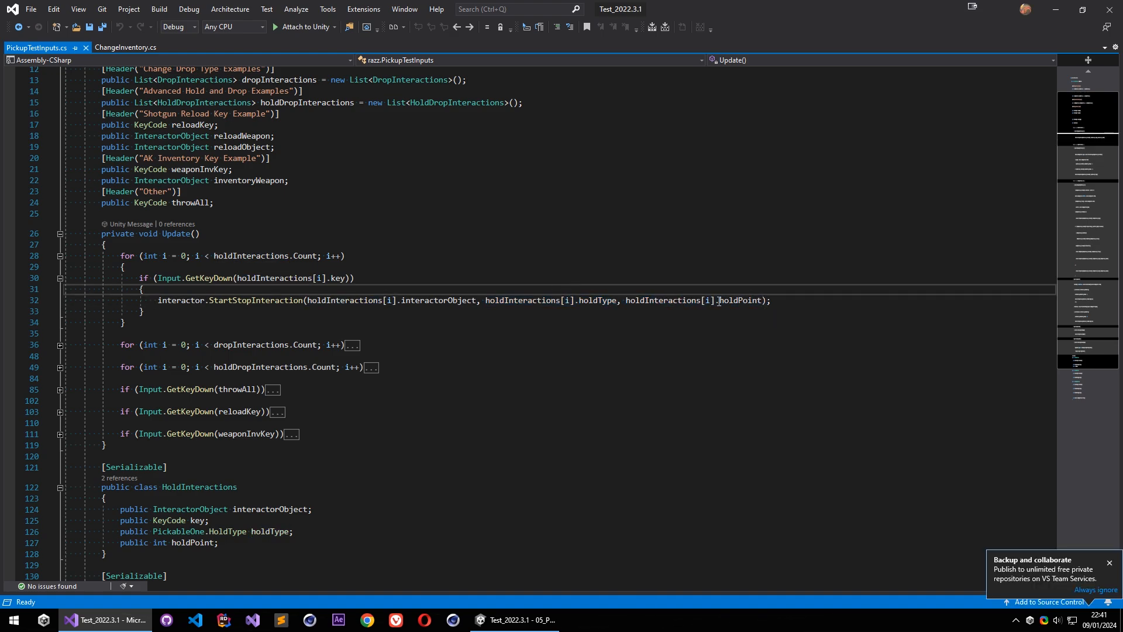
mouse_move(720, 299)
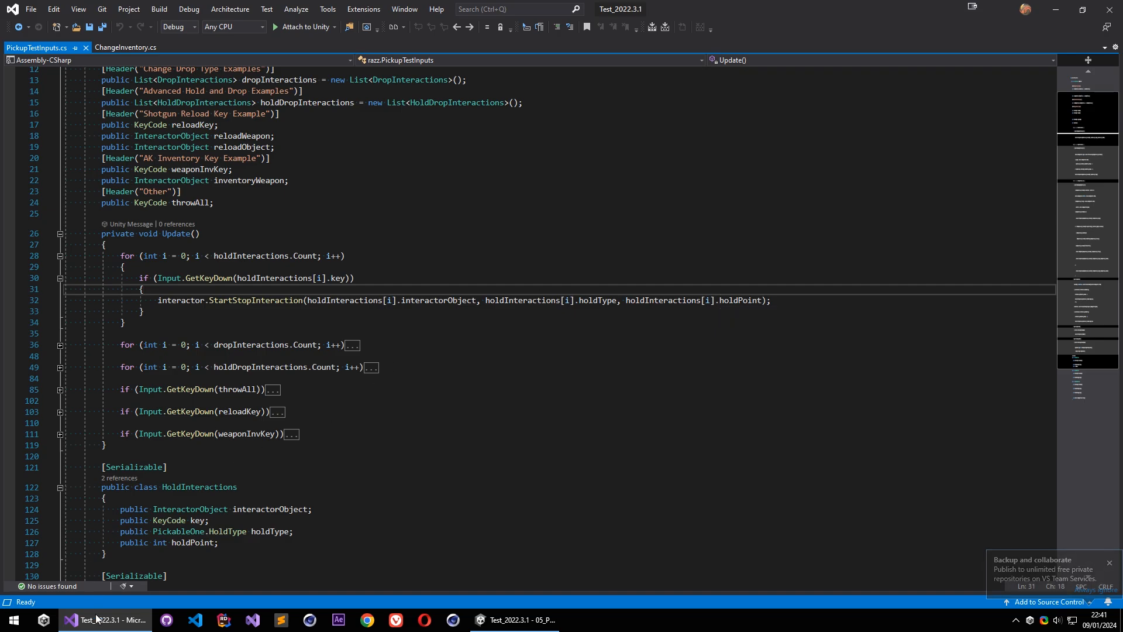
Switch back to Unity and select Apple1, the nearest apple on the wall in the scene.
key(alt+Tab)
click(263, 176)
key(w)
right_drag(263, 176, 685, 129)
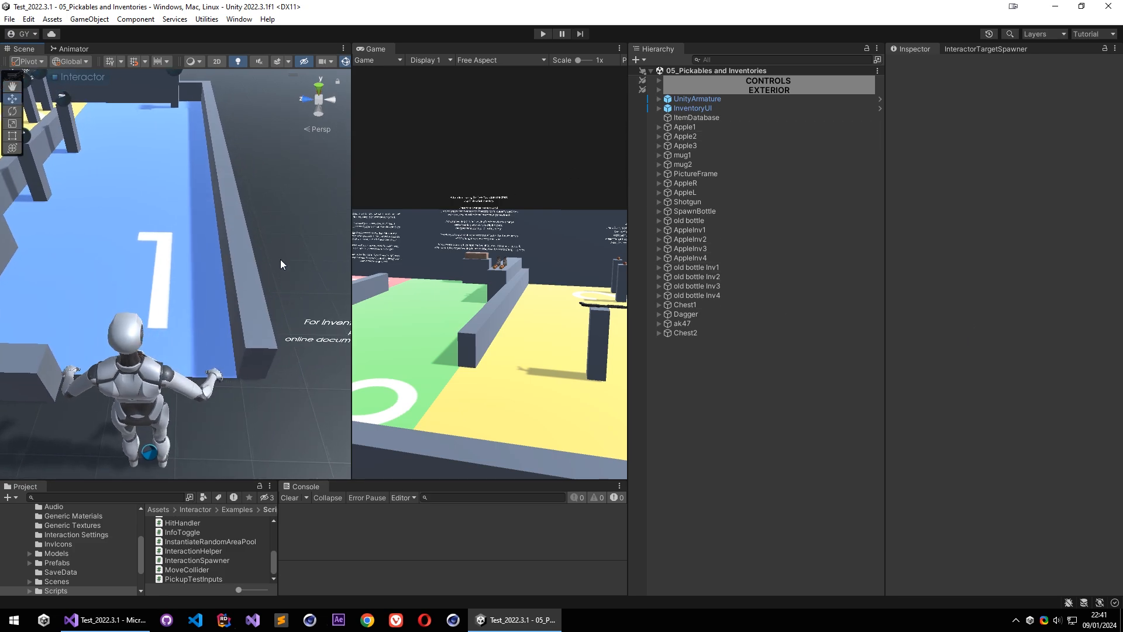
right_drag(204, 228, 52, 188)
key(w)
click(177, 311)
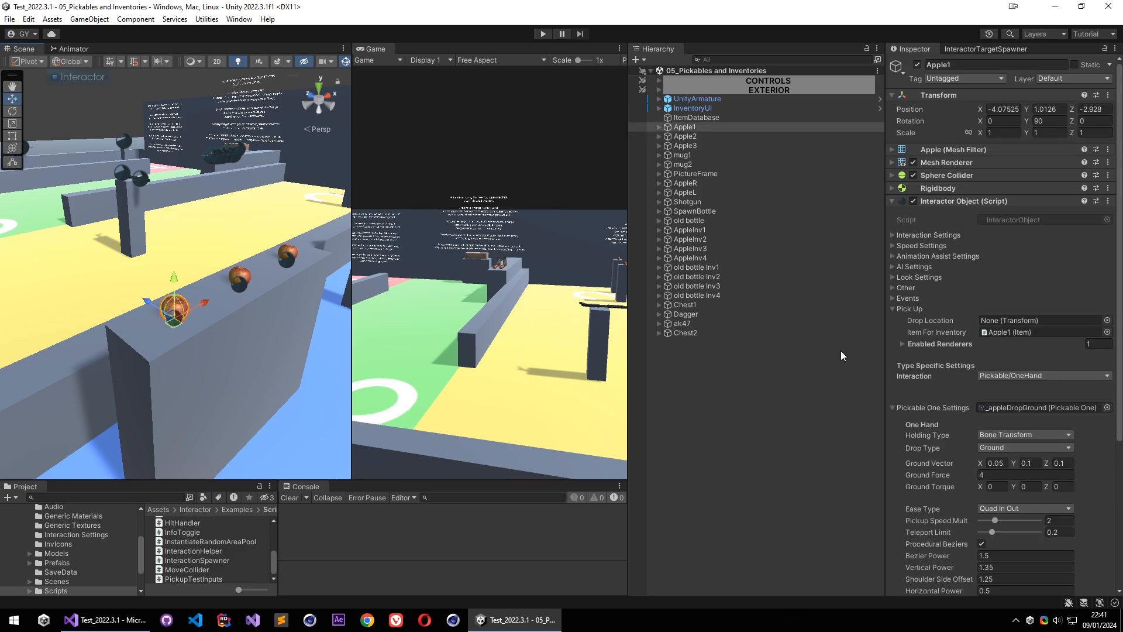
Try the Dont Hold holding type in Apple1's Pickable One Settings, and return it to Bone Transform.
scroll(904, 367, down, 5)
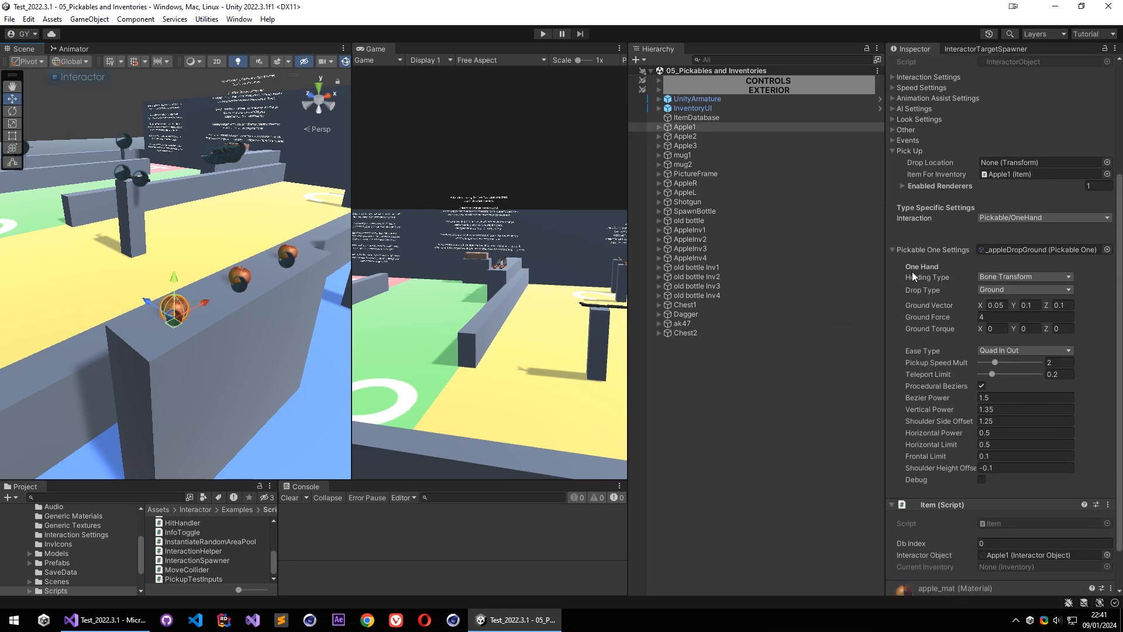
click(993, 277)
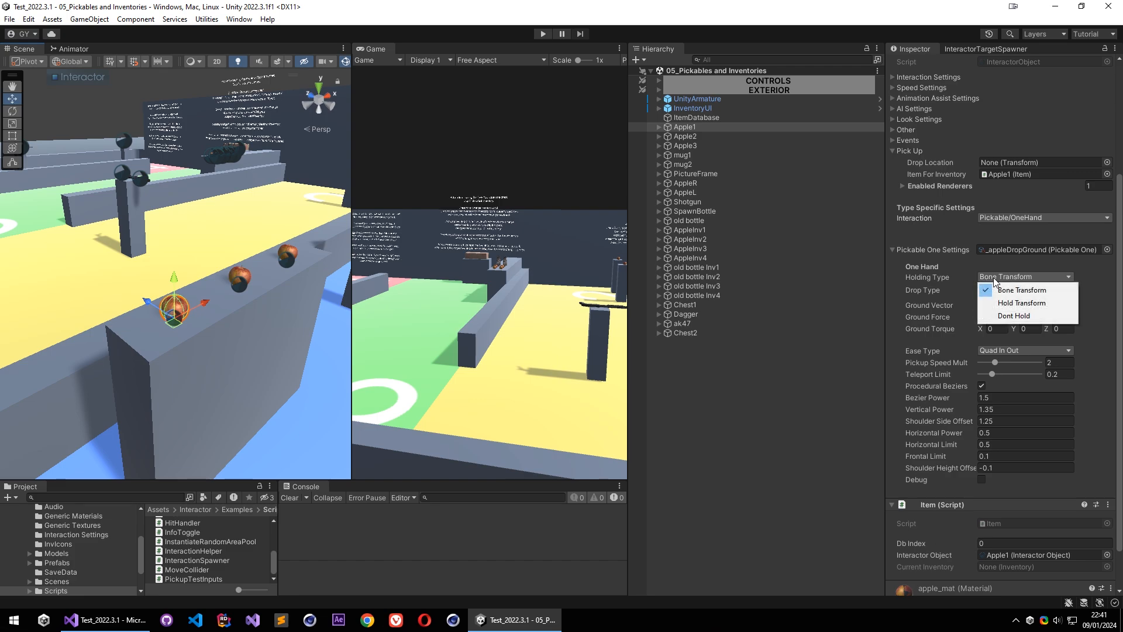
click(1020, 318)
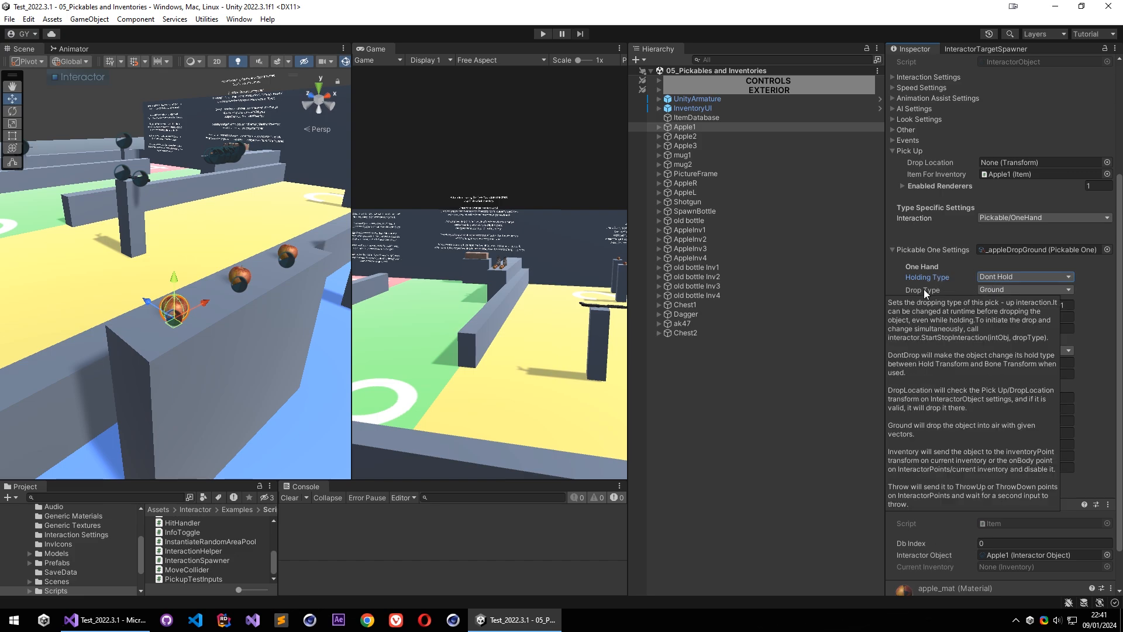
click(997, 277)
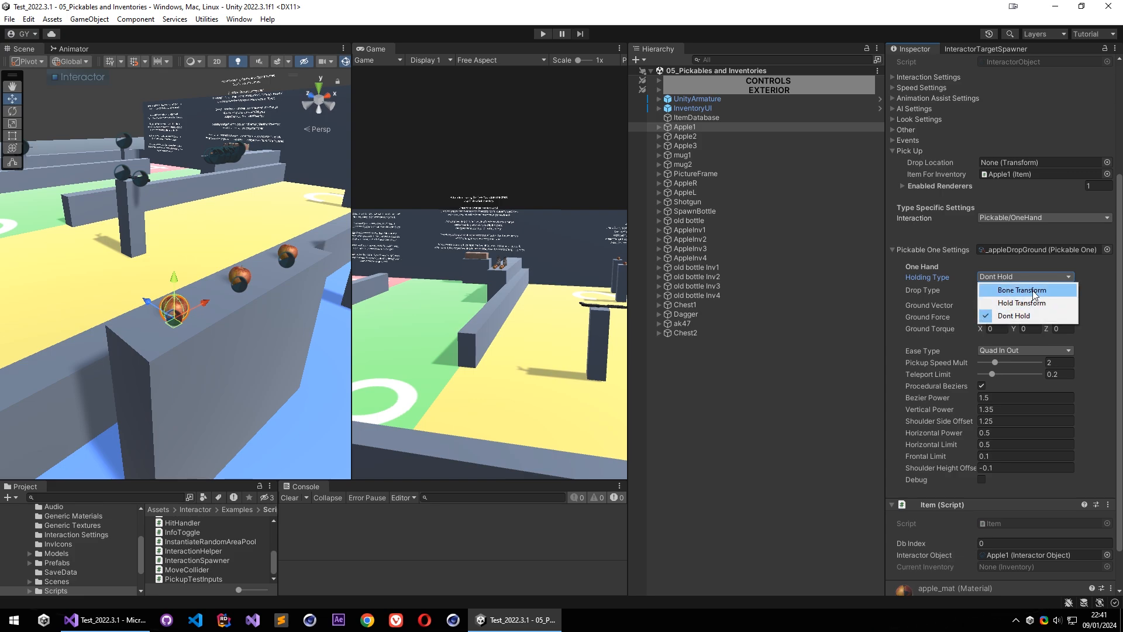
click(1033, 291)
Set Apple1's Drop Type to Dont Drop in its Pickable One Settings.
click(984, 290)
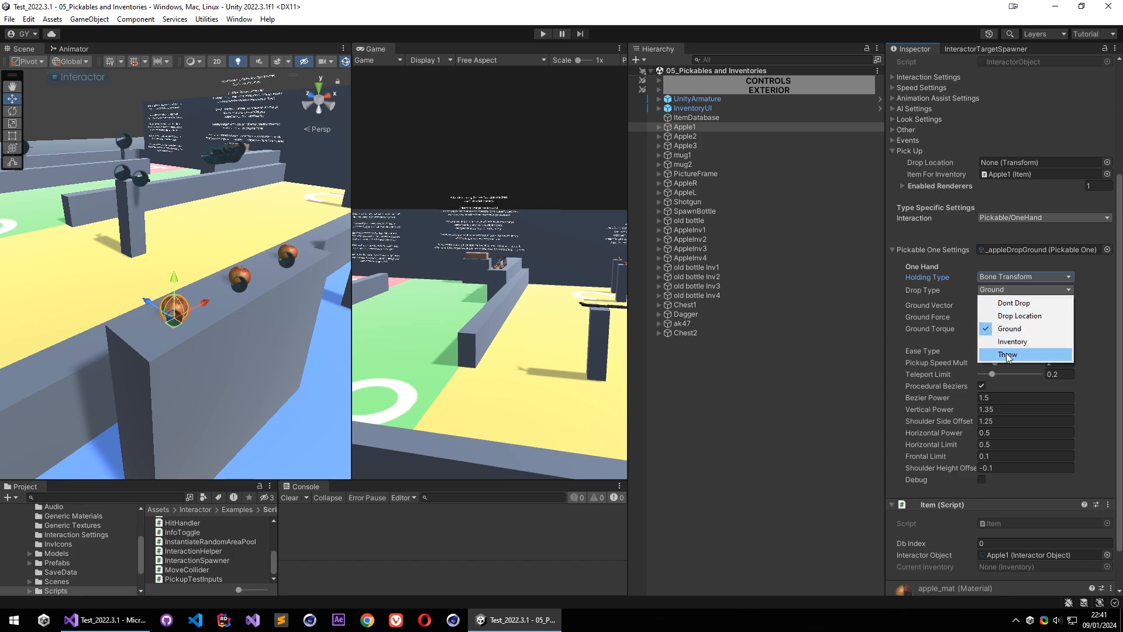
click(1020, 302)
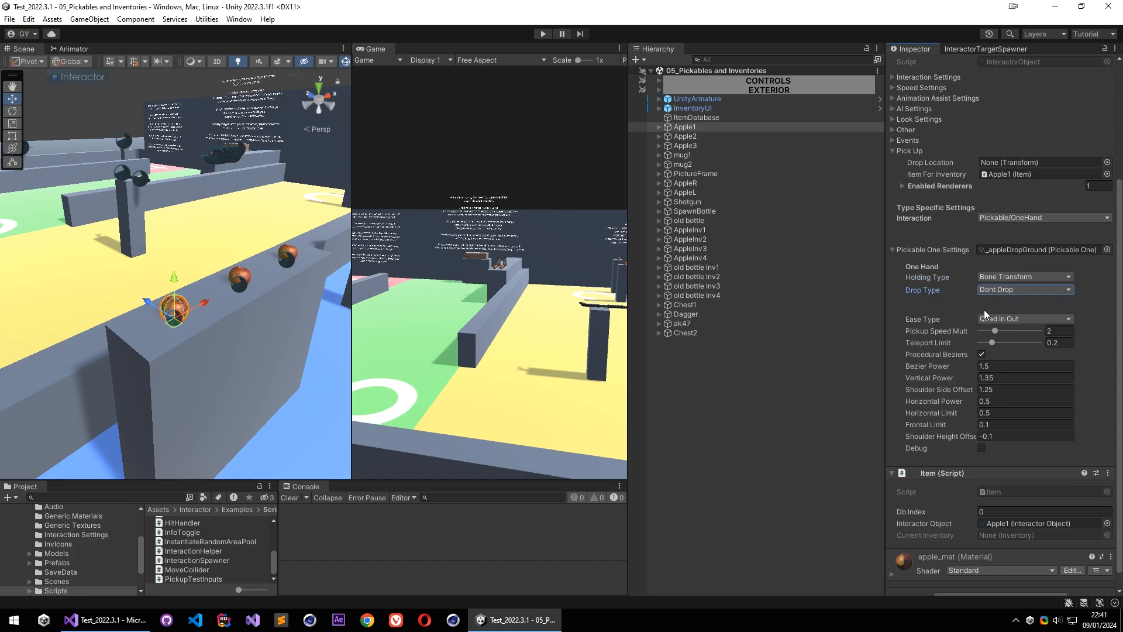
Set Apple1's Drop Type to Drop Location in its Pickable One Settings.
click(995, 276)
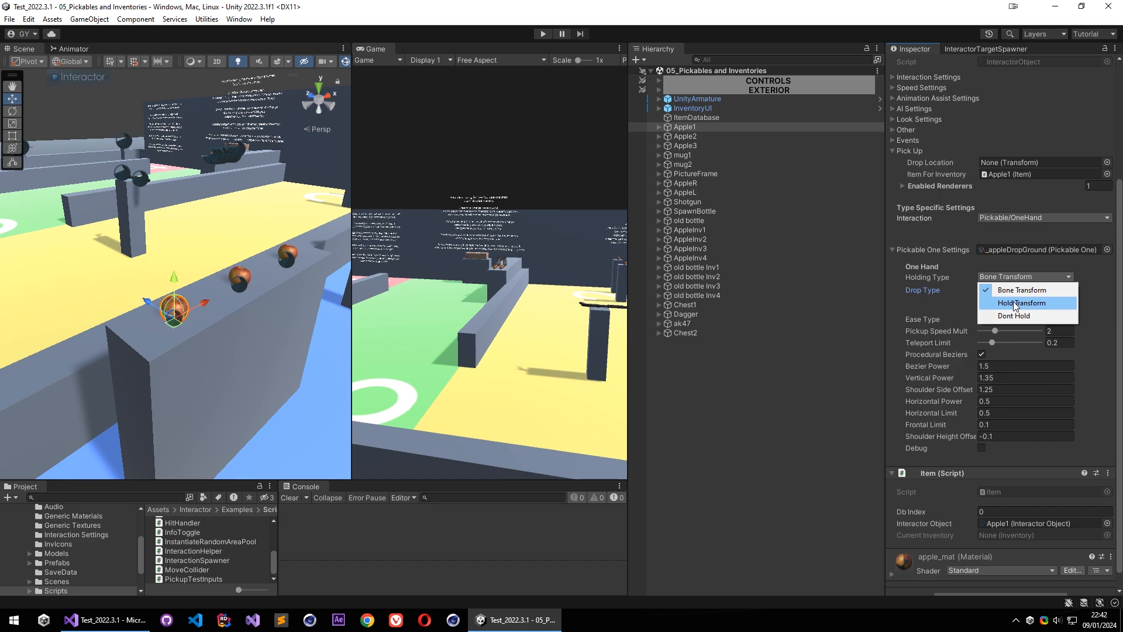
click(927, 297)
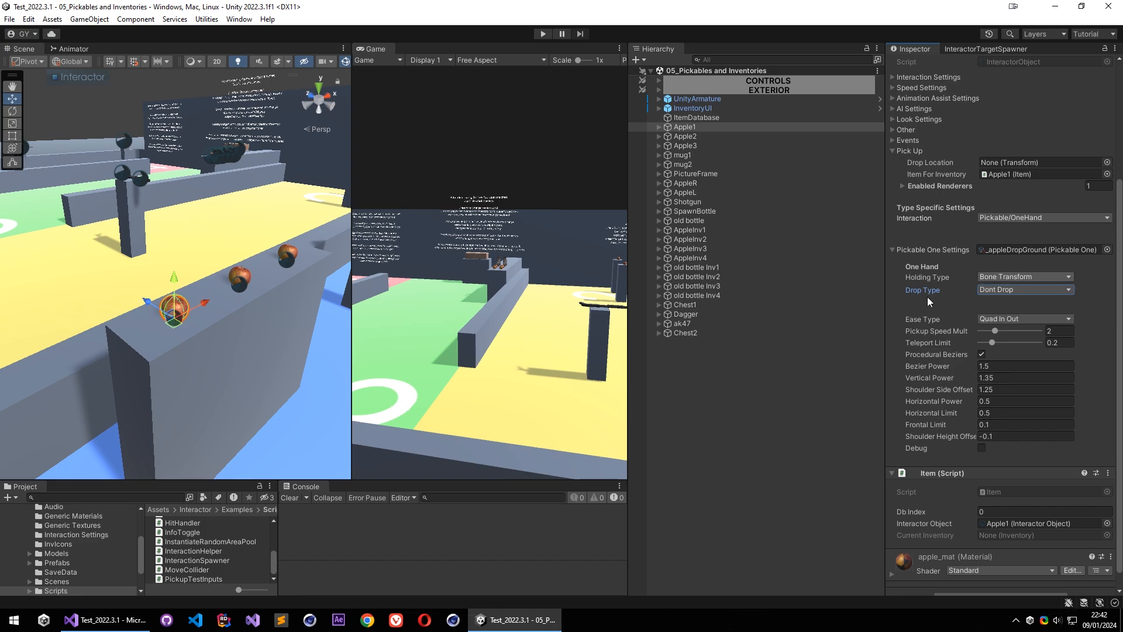
click(998, 289)
click(1036, 316)
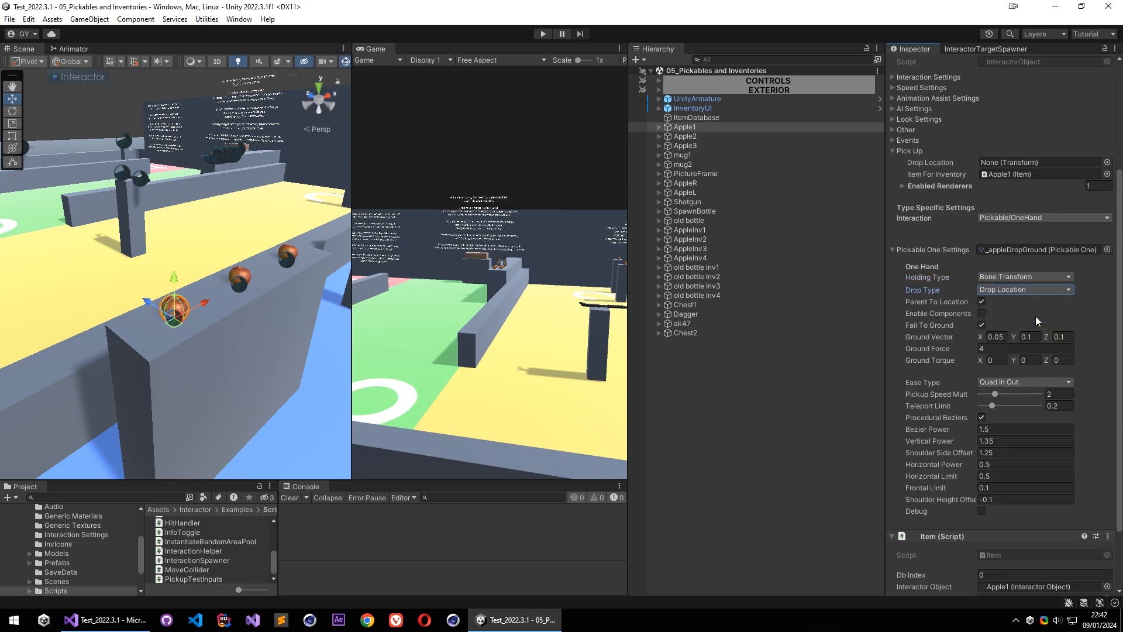
Select mug2 on its pillar and inspect its assigned mugDropLocation transform and the parent Cube3 in the scene.
right_drag(275, 225, 166, 296)
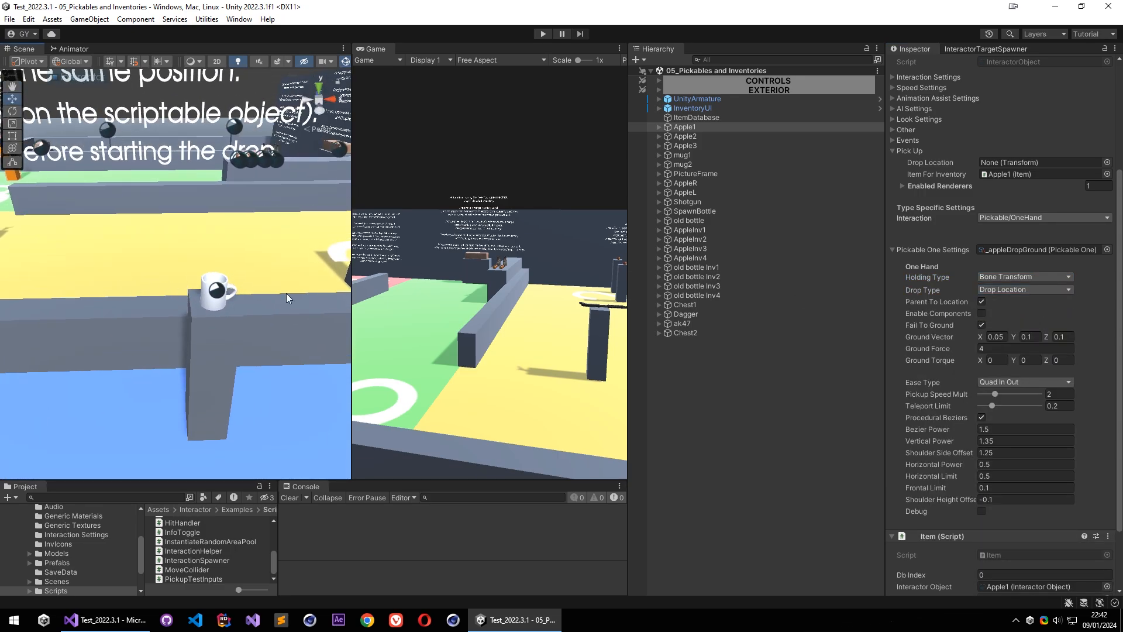
click(219, 294)
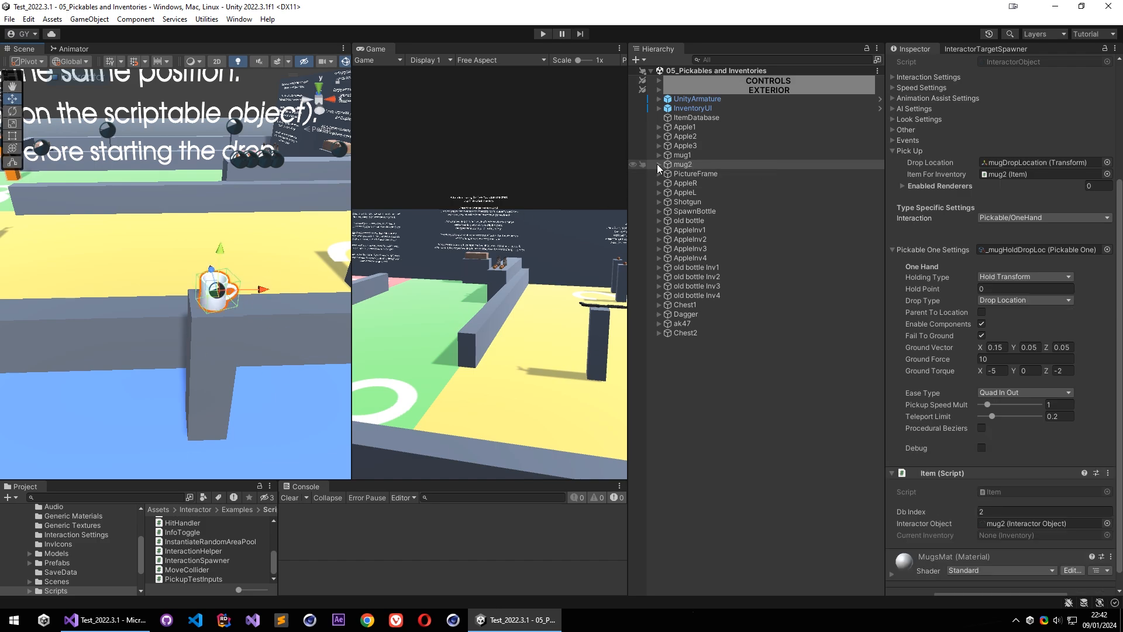
scroll(935, 282, up, 2)
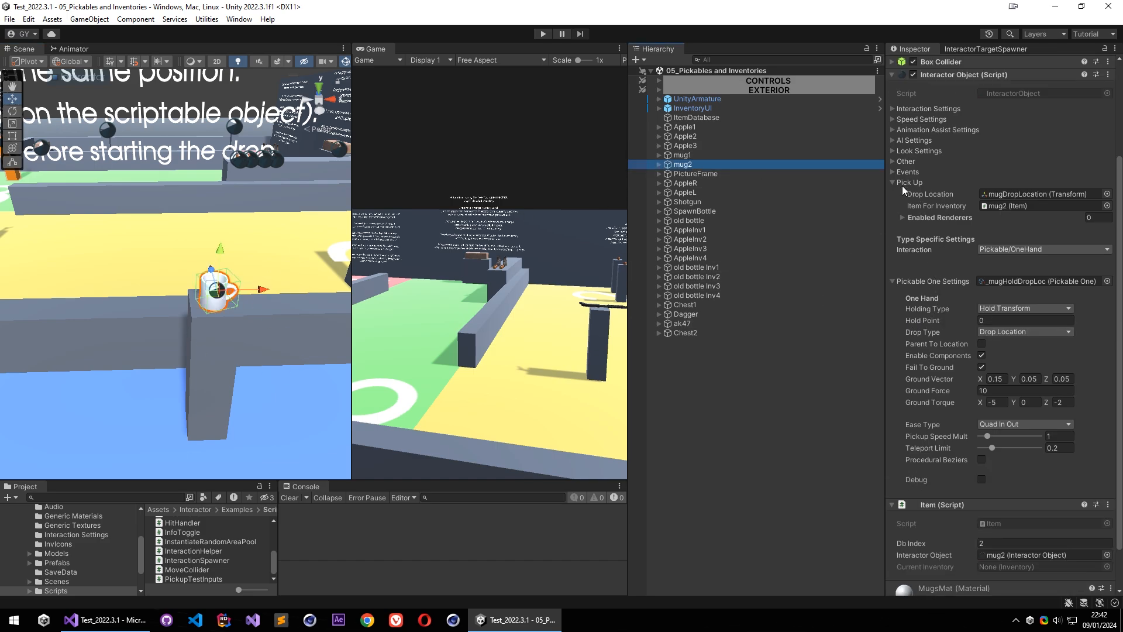
click(1027, 194)
click(718, 323)
key(f)
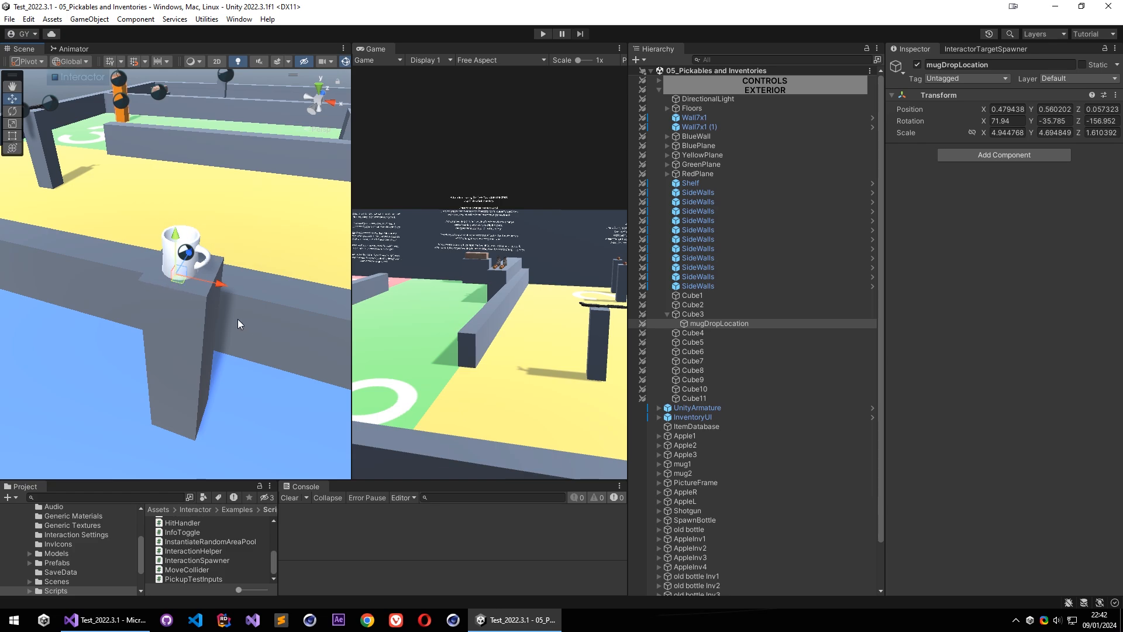
alt+drag(244, 279, 1038, 294)
alt+right_drag(138, 293, 606, 337)
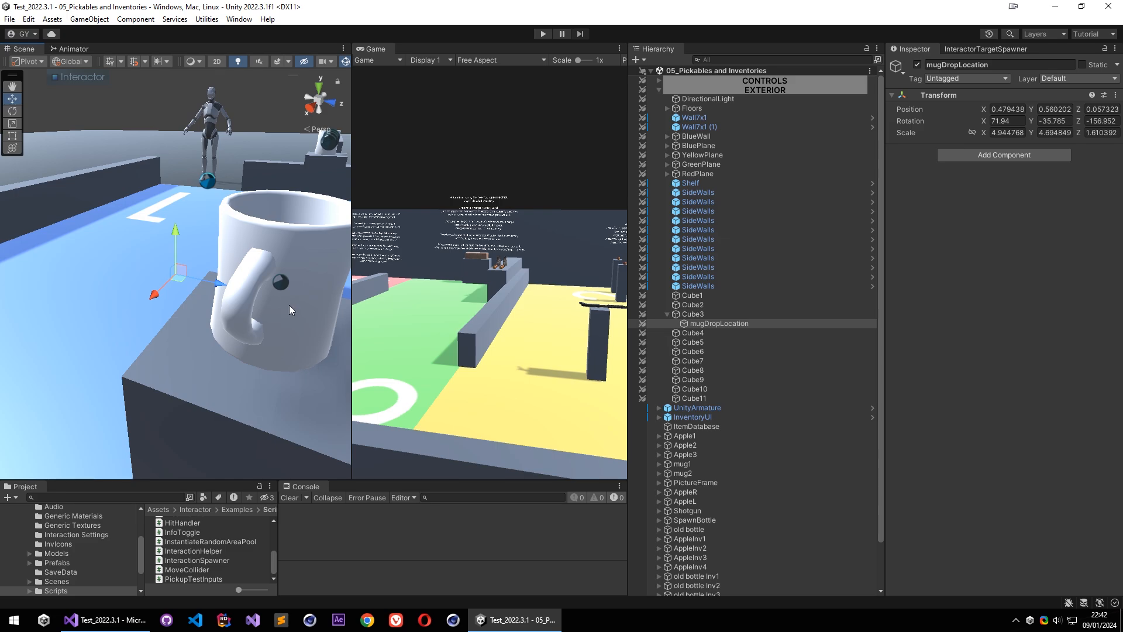
click(755, 314)
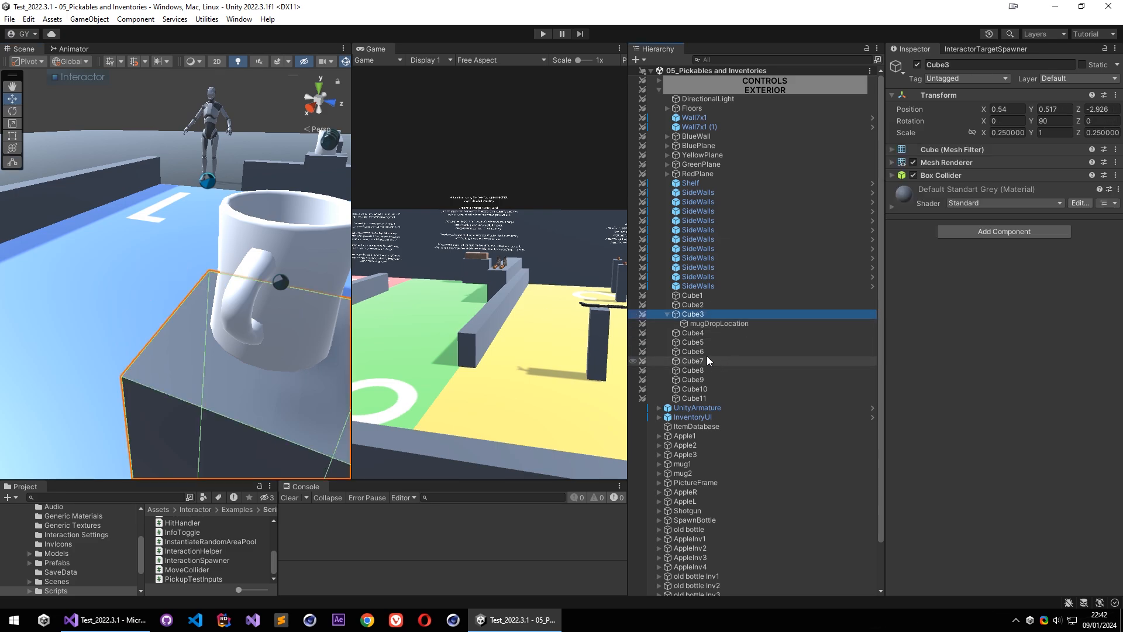
right_drag(173, 292, 259, 322)
Examine the RightHand_Grab target inside mug2's Pivot around the mug, and collapse the EXTERIOR group.
click(182, 234)
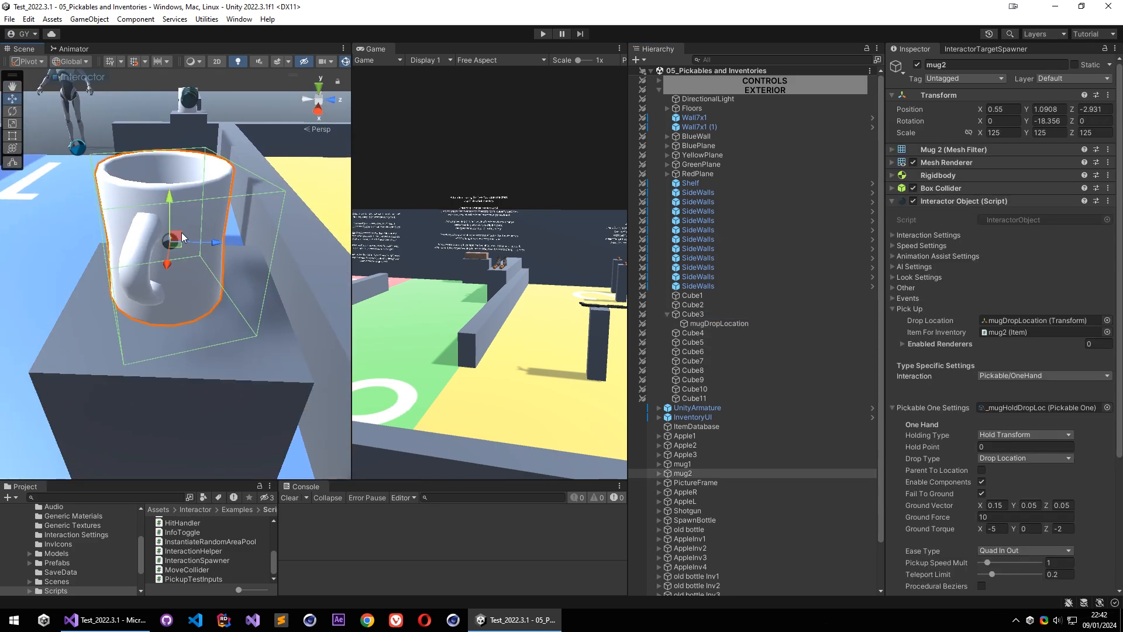
scroll(722, 483, down, 3)
click(659, 422)
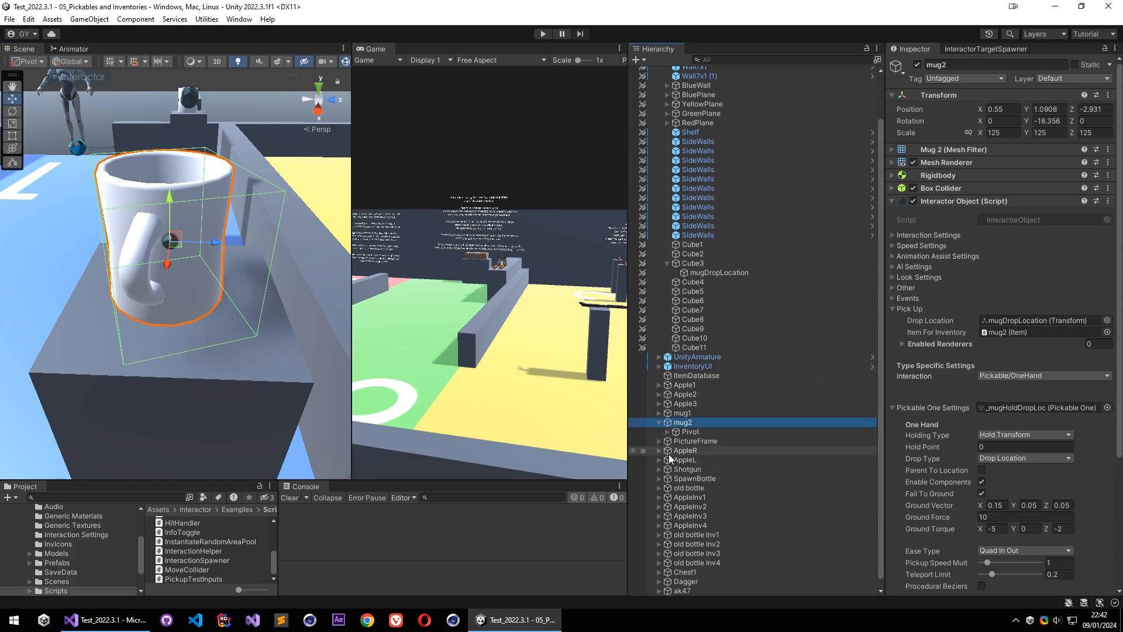
click(666, 431)
click(718, 440)
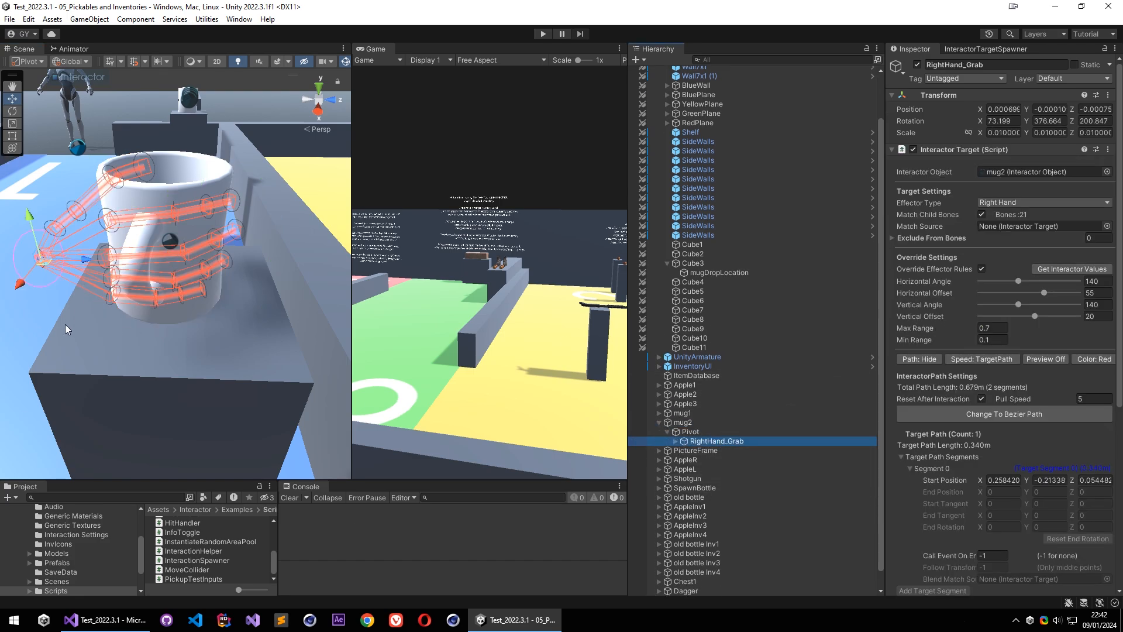
mouse_move(65, 324)
alt+mouse_down()
mouse_move(93, 338)
mouse_move(73, 341)
mouse_move(107, 338)
mouse_move(32, 315)
mouse_move(48, 304)
mouse_move(57, 320)
alt+mouse_up()
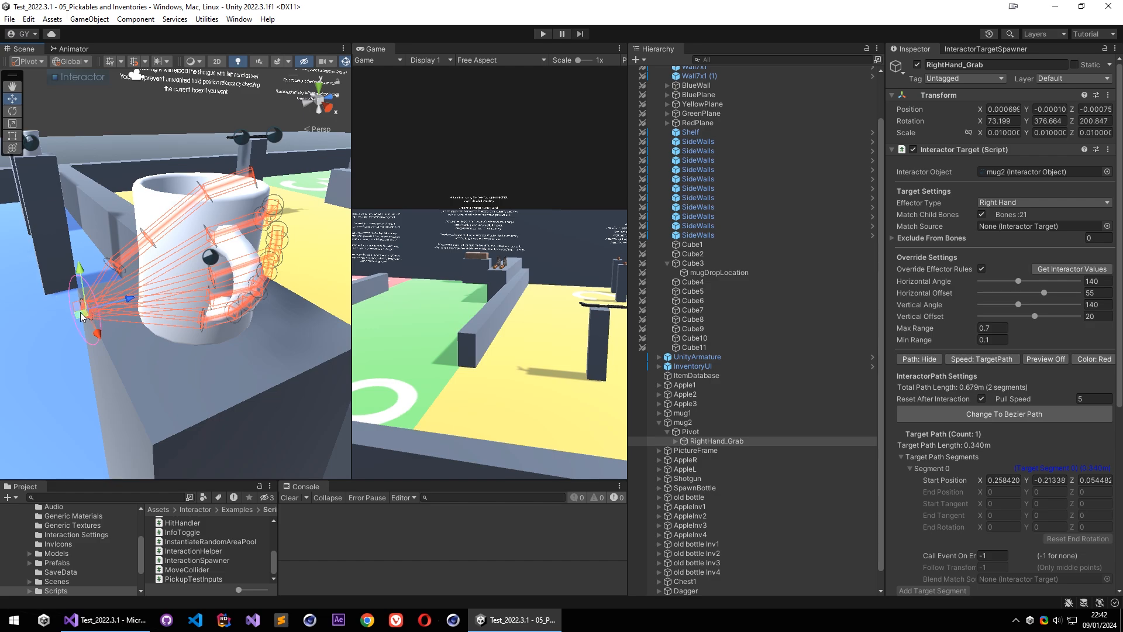
scroll(681, 181, up, 3)
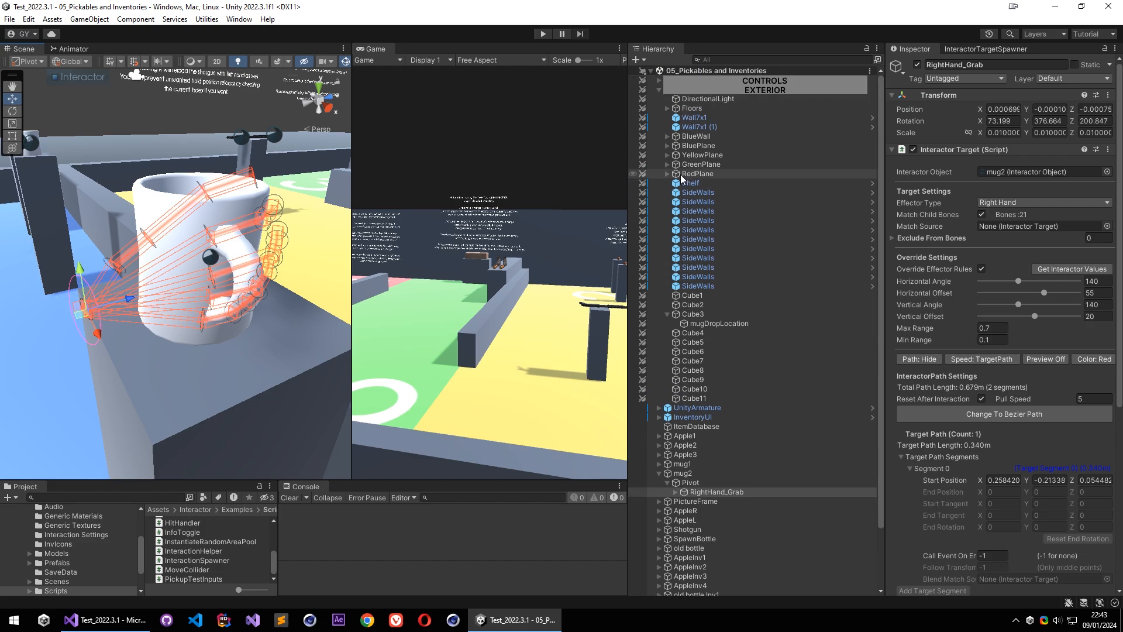
click(659, 90)
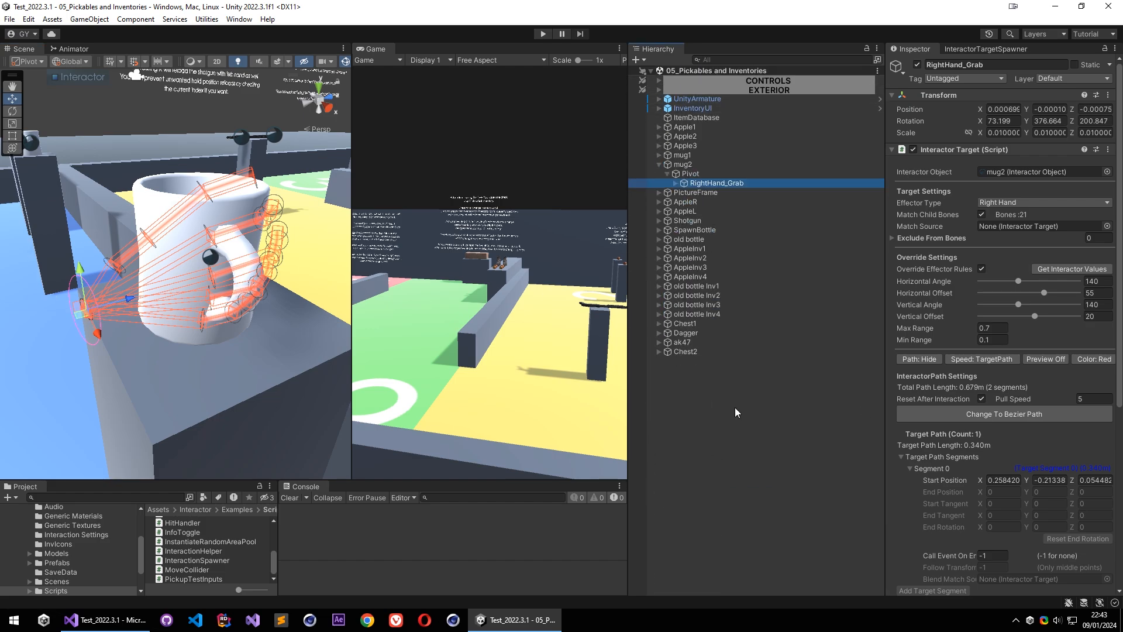
Reselect mug2 and set its Drop Type to Ground in its Pickable One Settings.
click(703, 239)
click(717, 164)
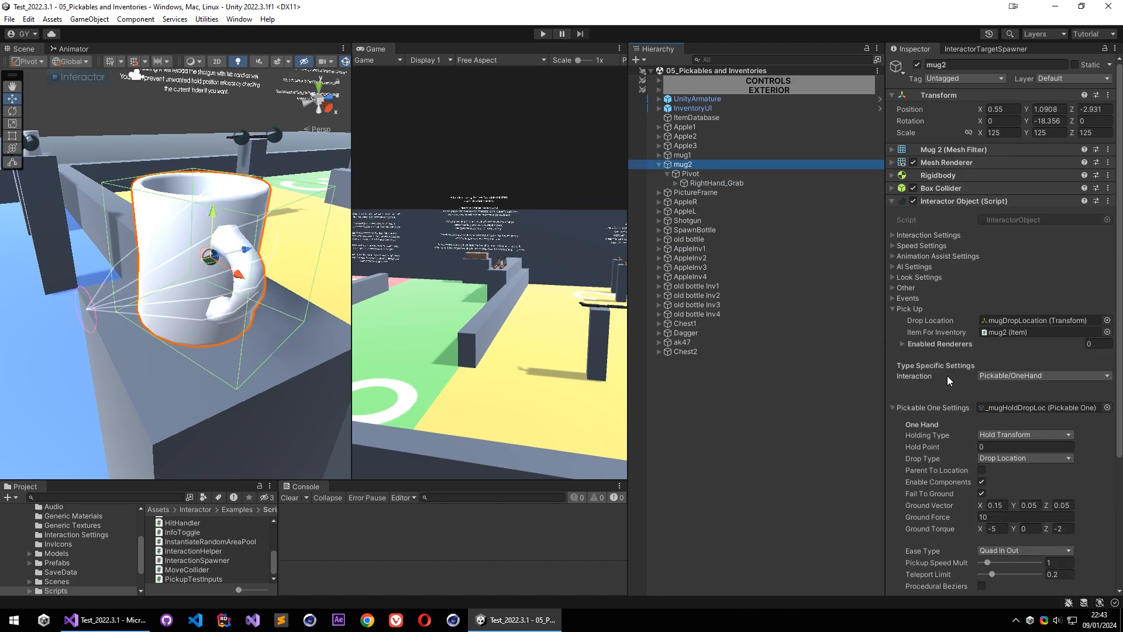
scroll(946, 375, down, 1)
scroll(941, 422, down, 4)
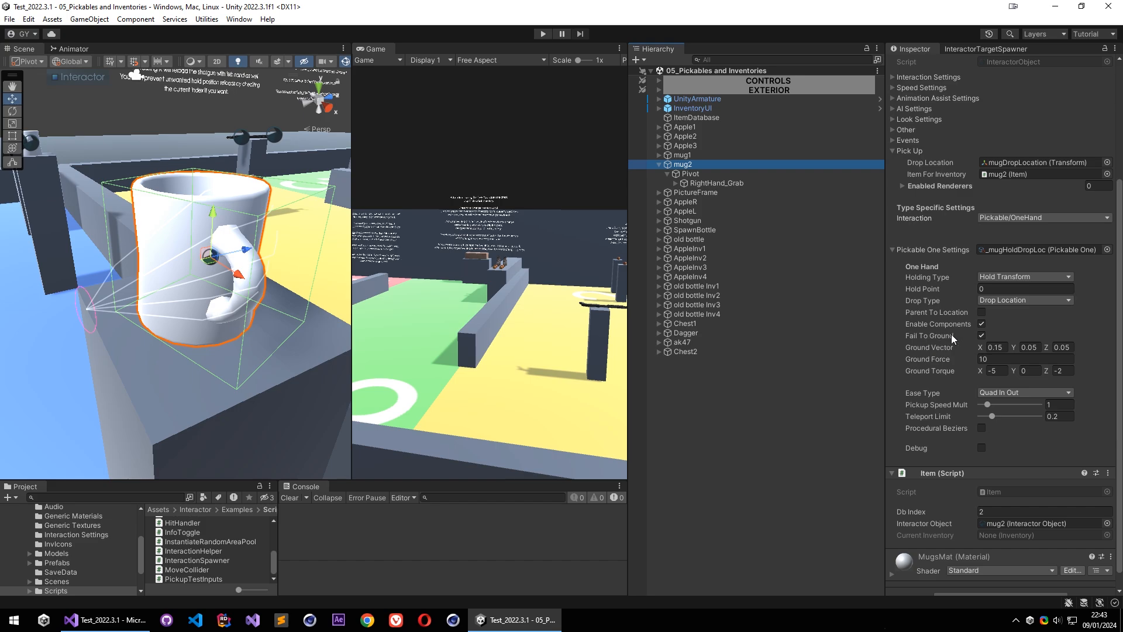
mouse_move(938, 322)
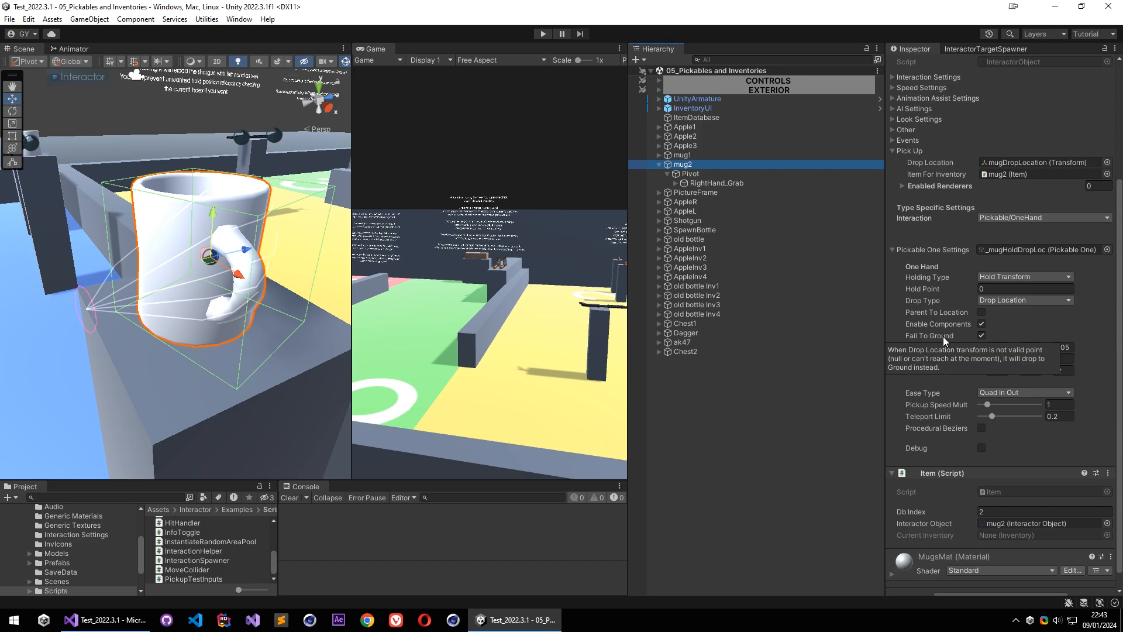
click(1008, 300)
click(1012, 339)
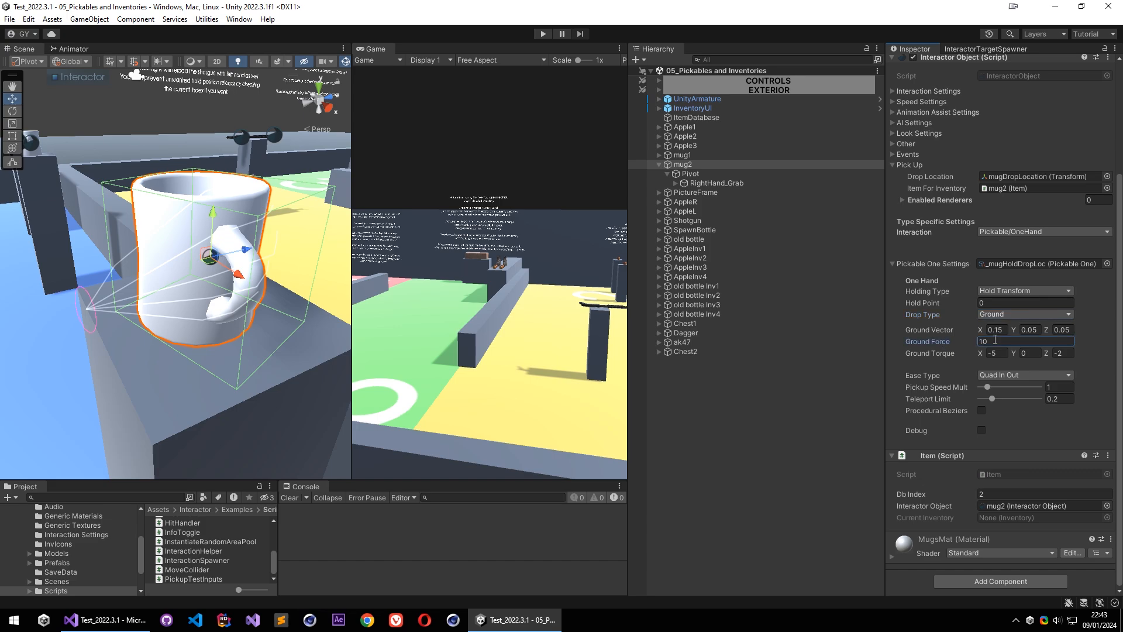
Select Apple3, the nearest apple on the wall, and set its Drop Type to Ground in its Pickable One Settings.
right_drag(108, 269, 168, 319)
click(302, 358)
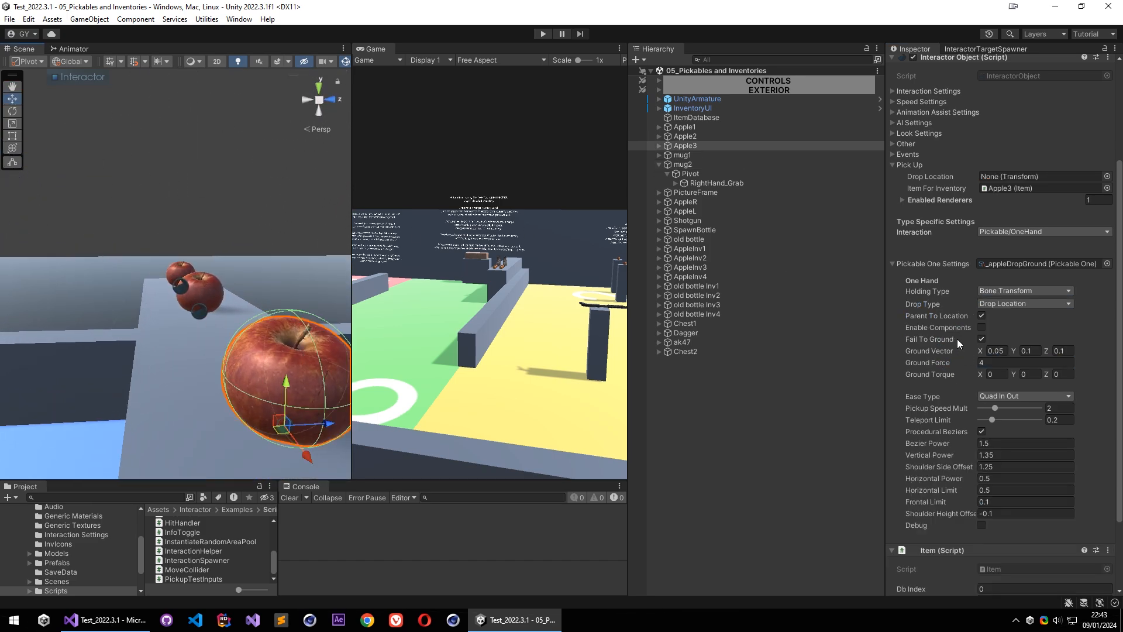
click(994, 304)
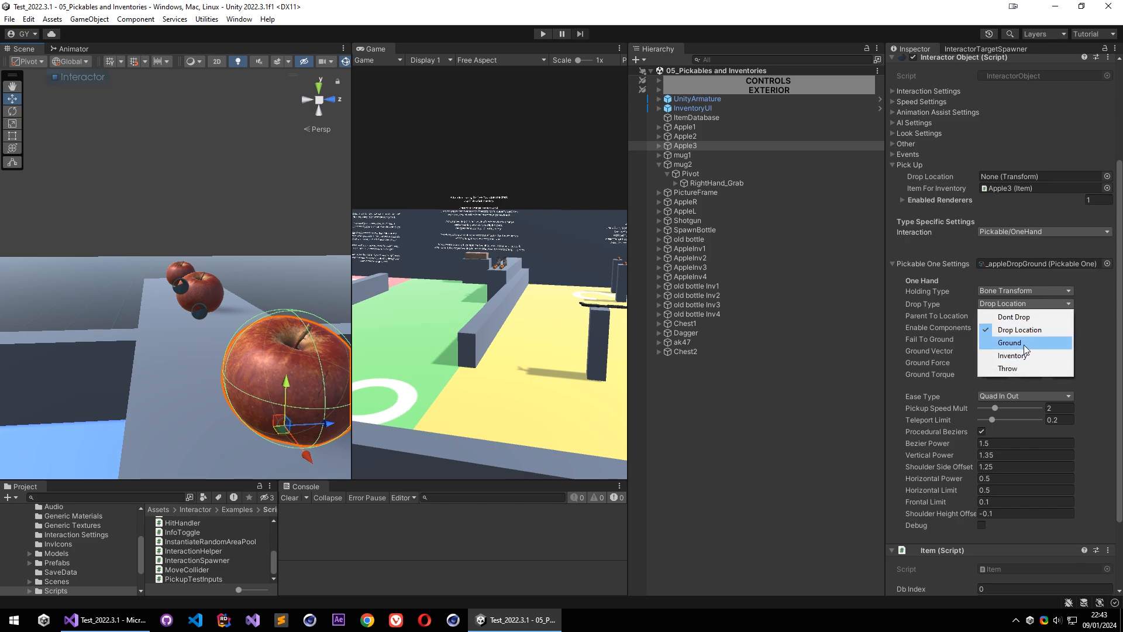
click(1005, 342)
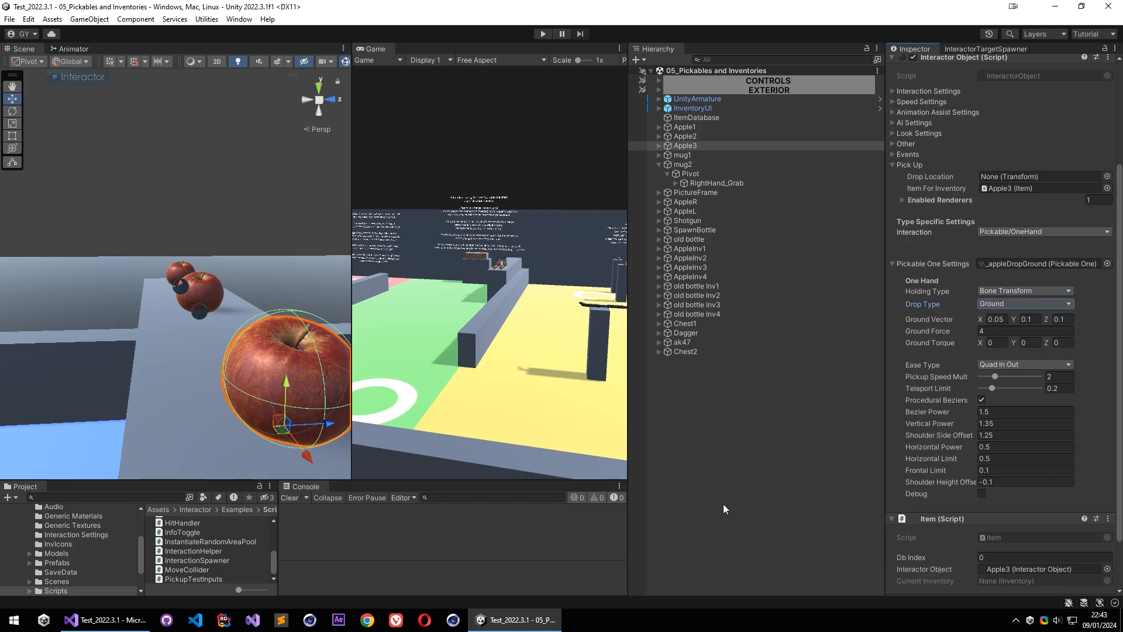
Enter Play mode with the character running forward, and select MainCamera inside CameraRig's Pivot under CONTROLS.
click(544, 35)
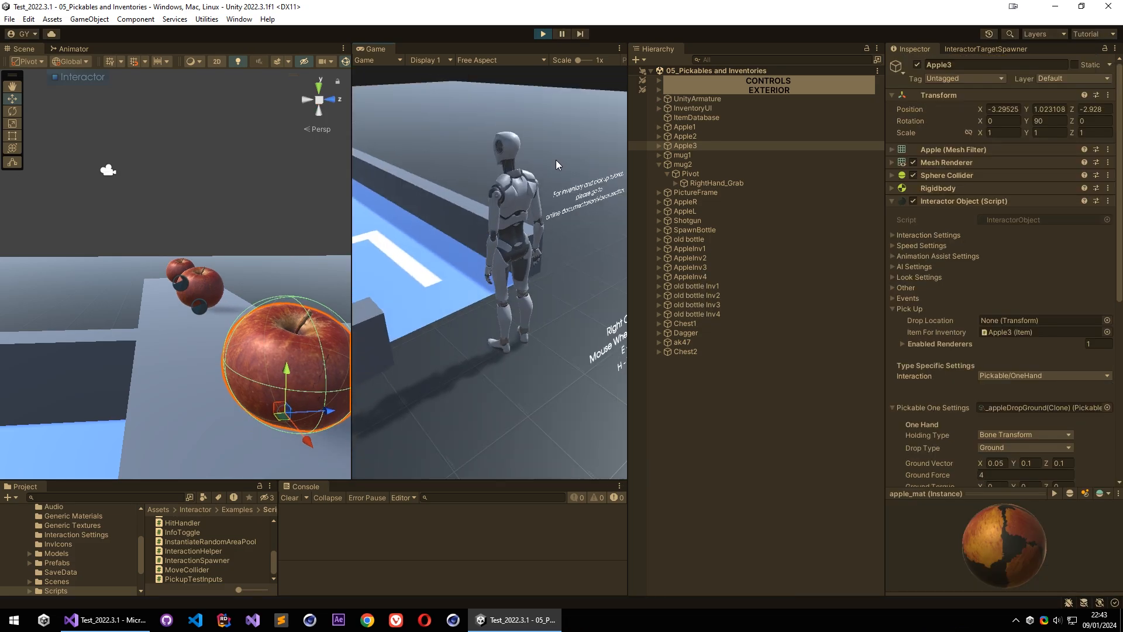
key(shift+w)
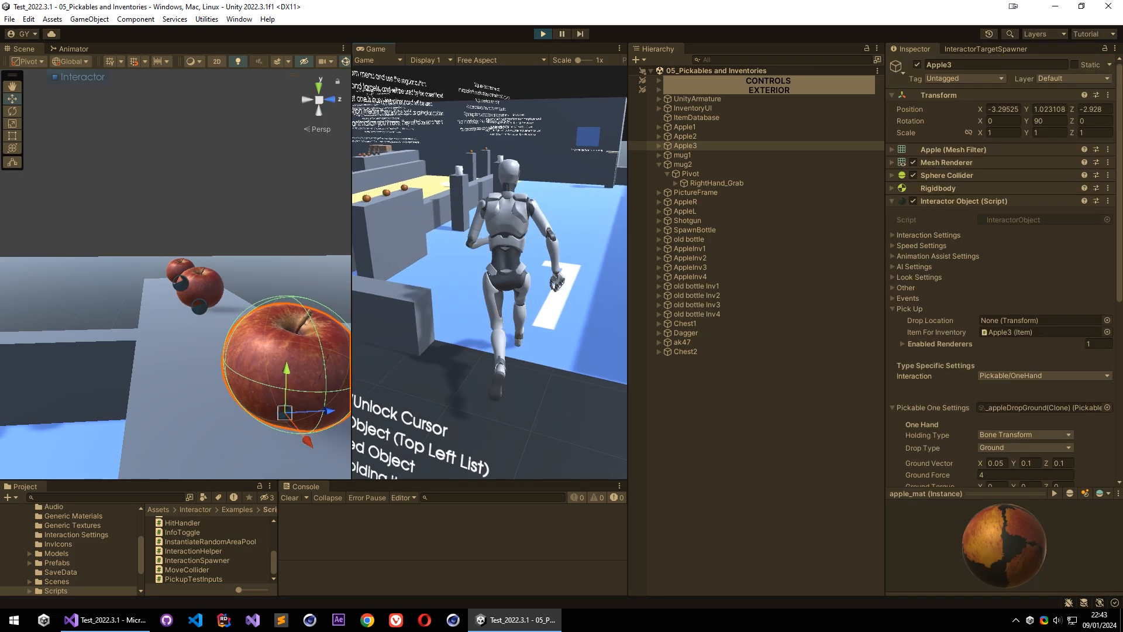
click(667, 82)
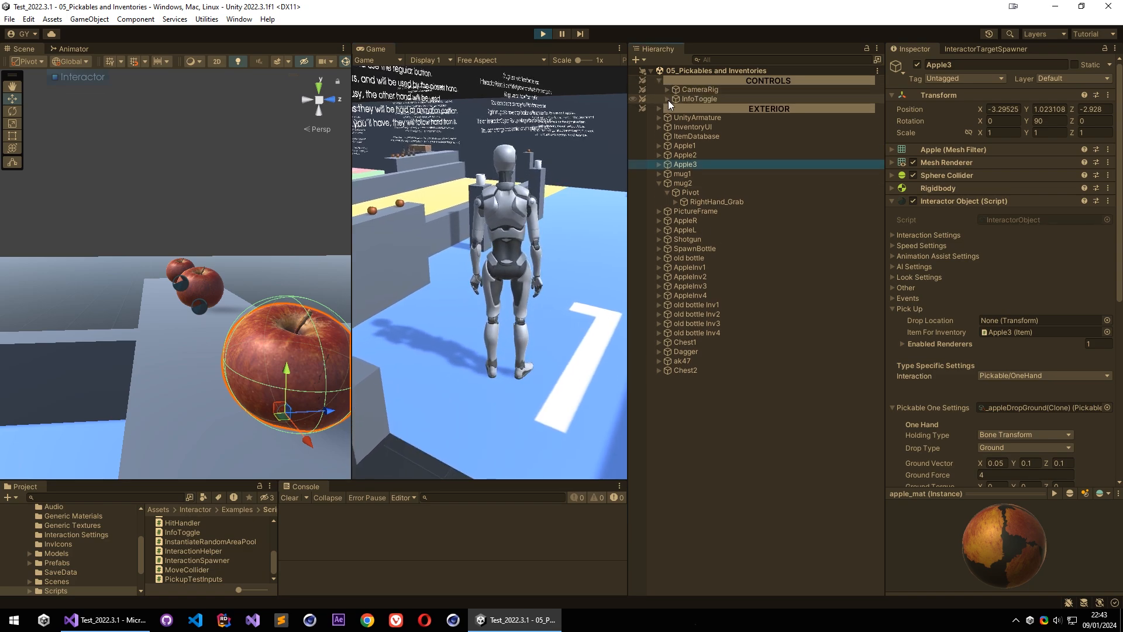
click(667, 90)
click(669, 98)
click(676, 99)
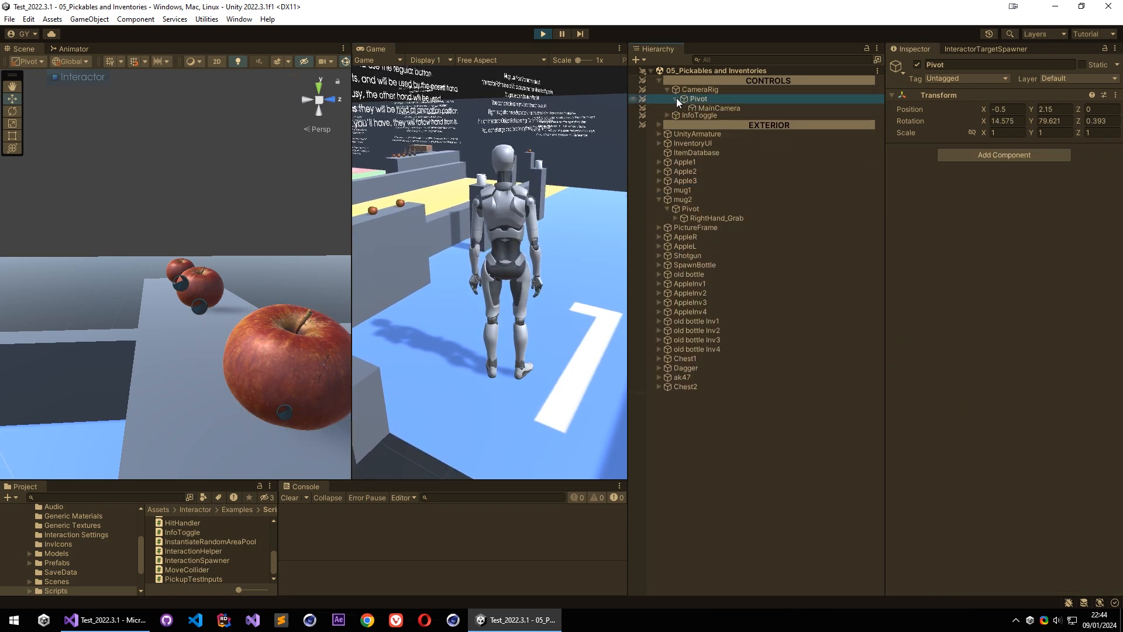
click(717, 108)
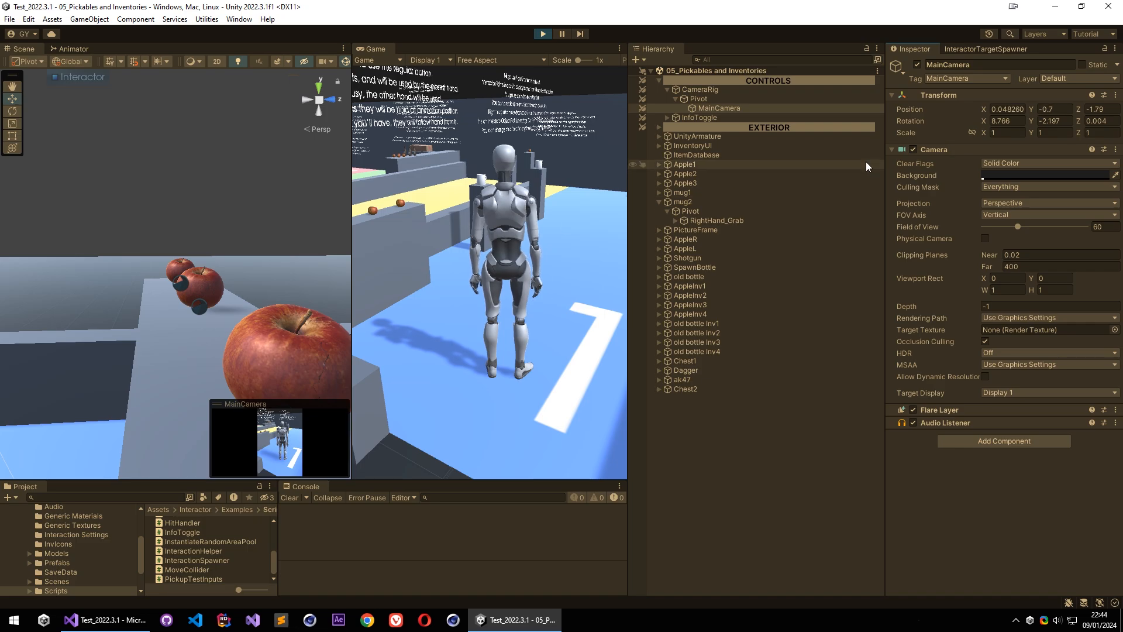
Walk the character to the apple wall, pick up Apple2 and carry it away from the wall.
click(561, 203)
key(w)
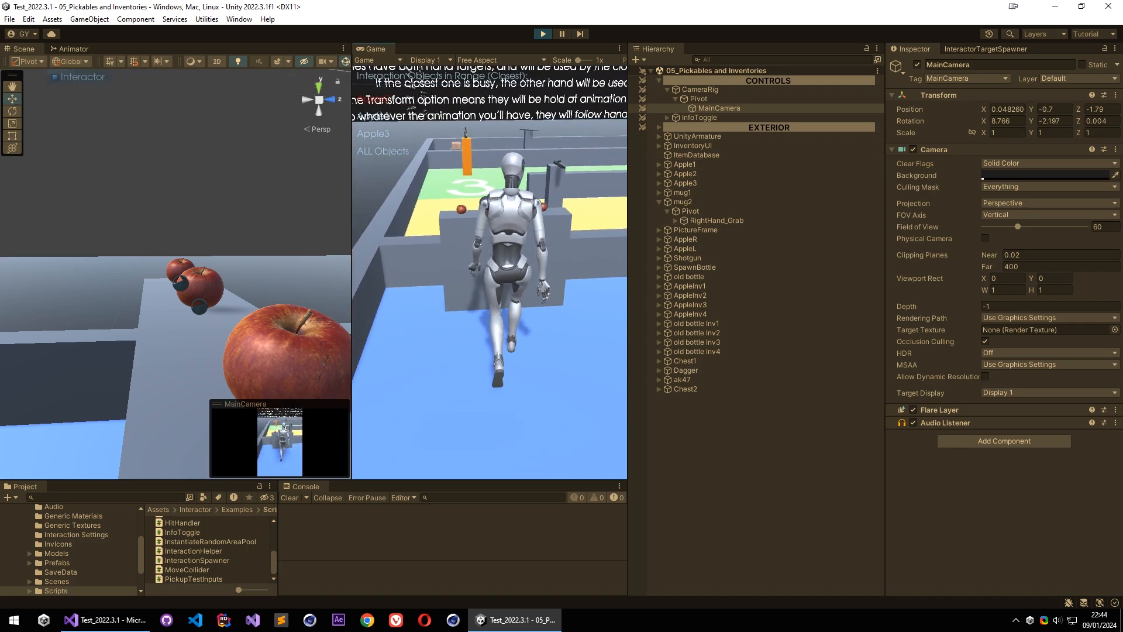
key(f)
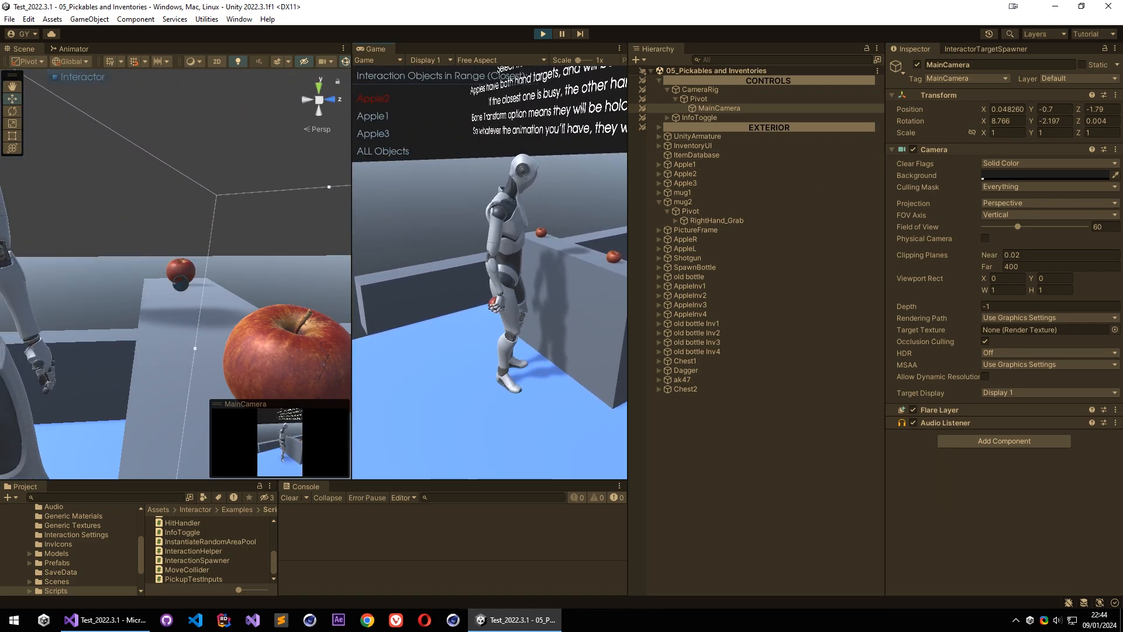
key(s)
key(Escape)
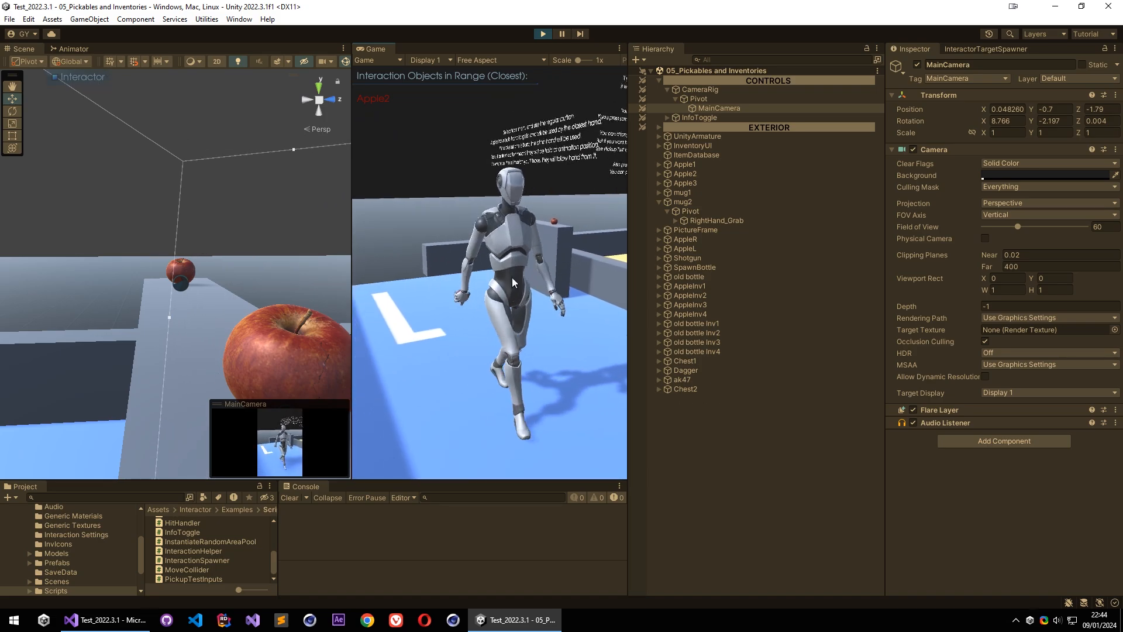
Bring the character into the Scene view and drop the held Apple2 onto the ground.
right_drag(233, 342, 131, 386)
key(s)
key(q)
click(456, 298)
key(Escape)
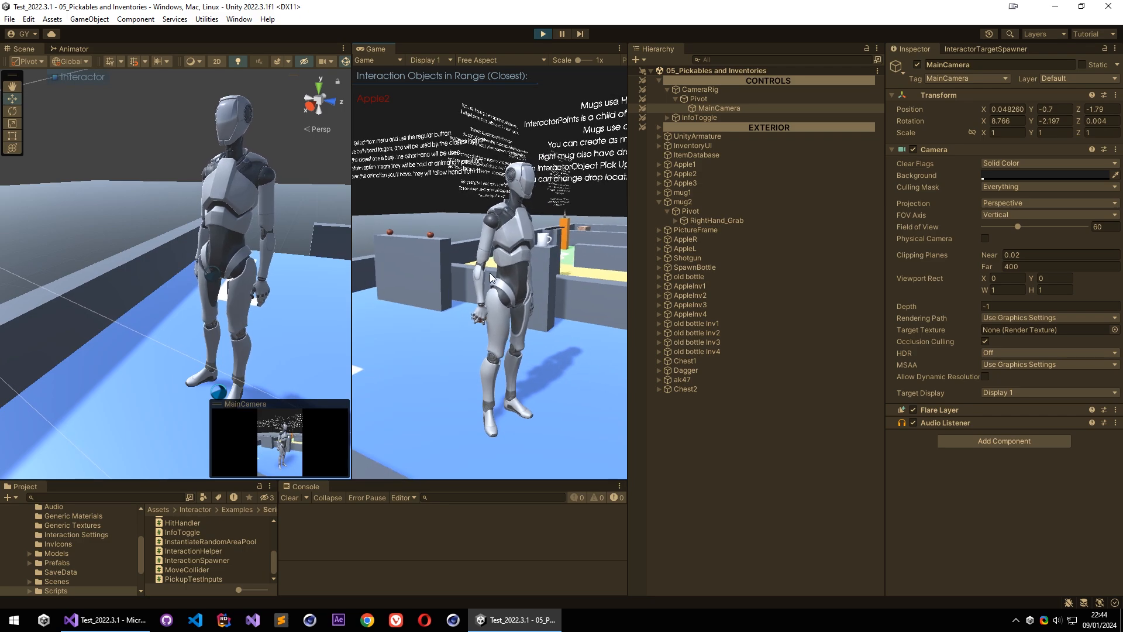
key(f)
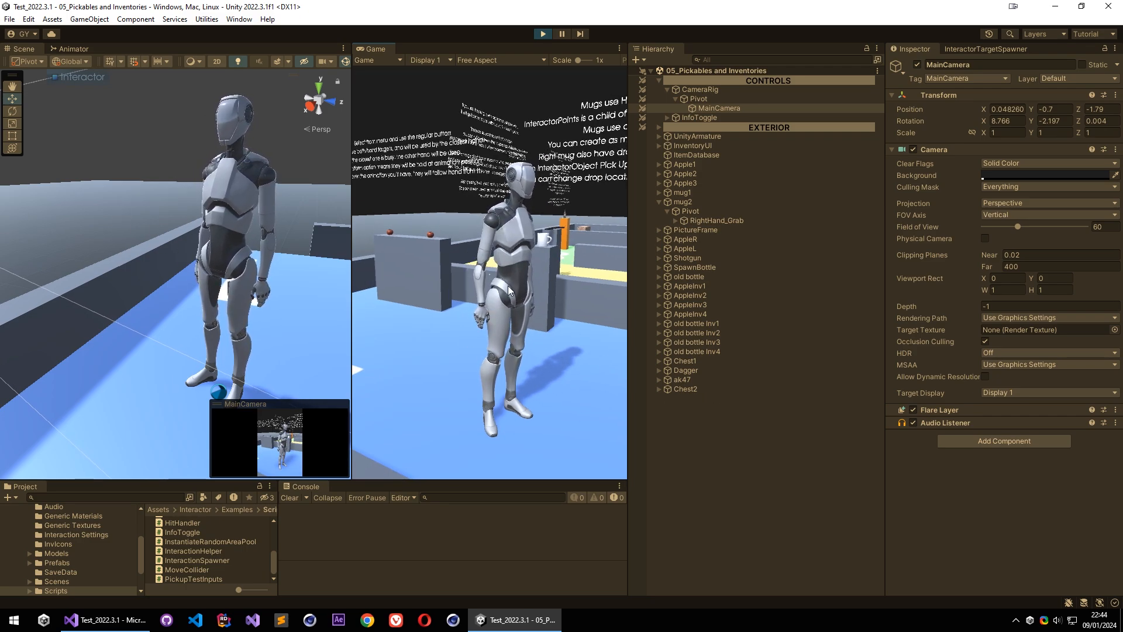
Select Apple2 and examine the Ground Vector among its ground drop settings.
click(739, 220)
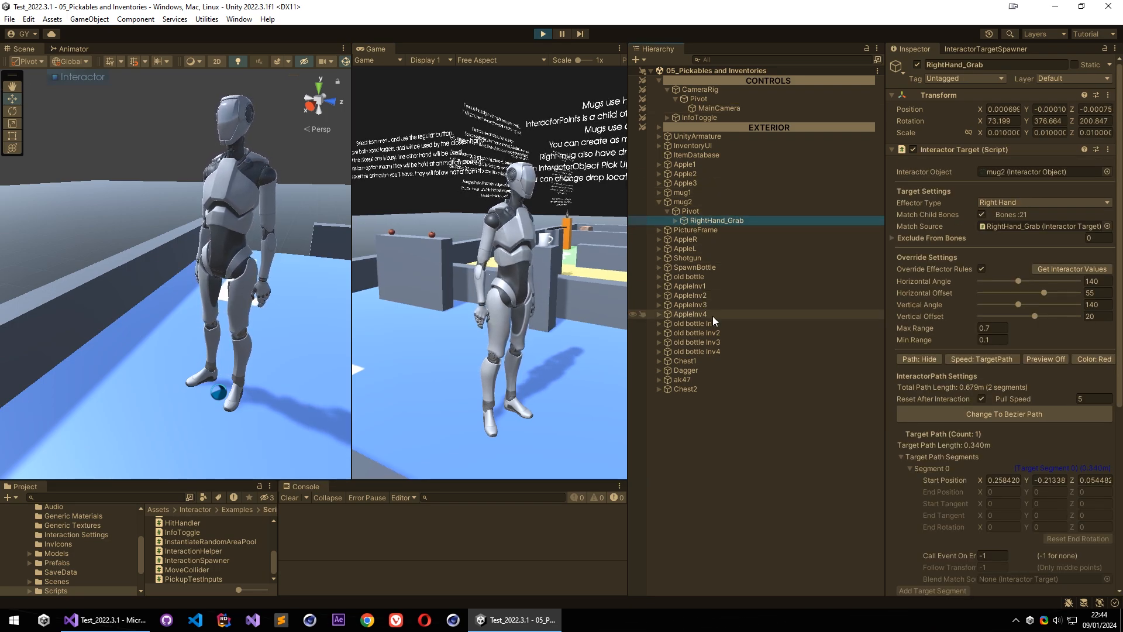
click(710, 239)
click(739, 173)
scroll(936, 412, down, 8)
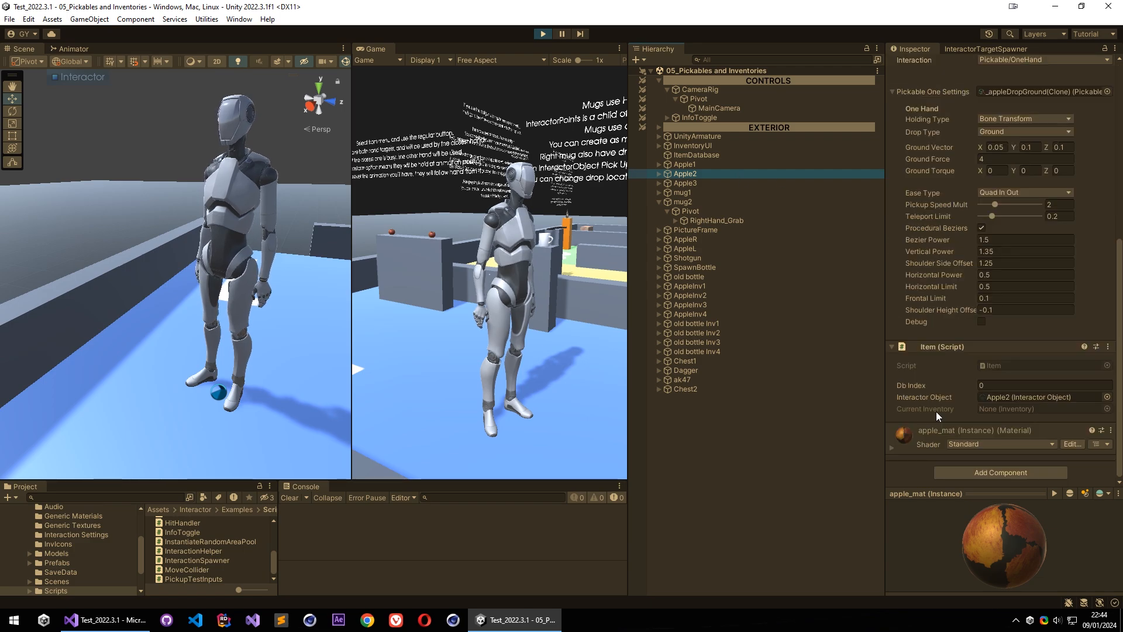
click(931, 146)
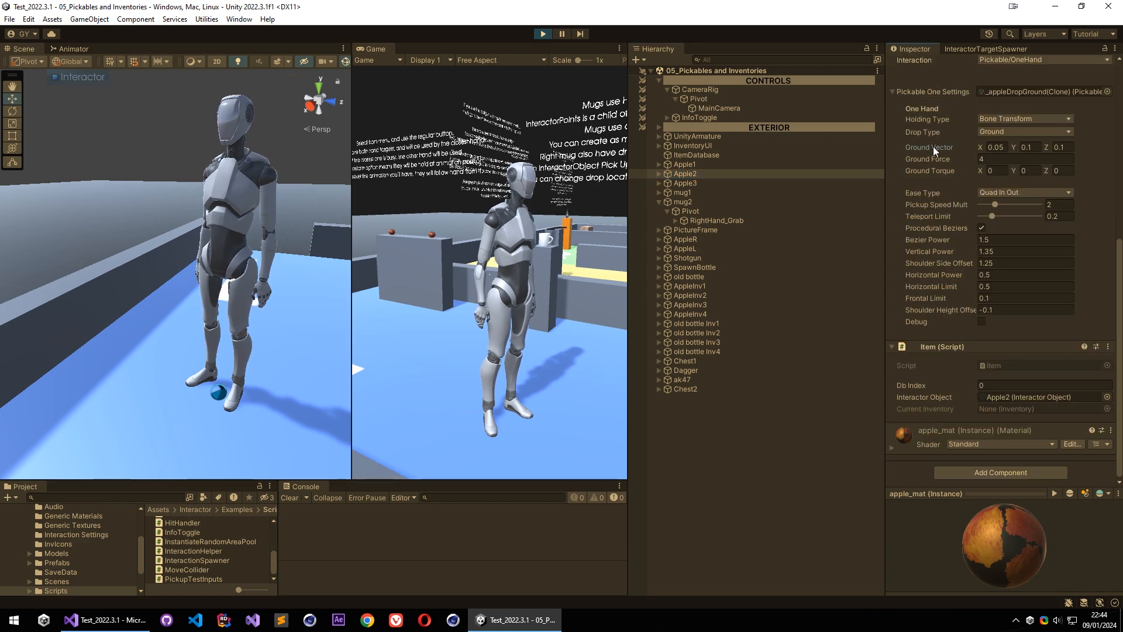
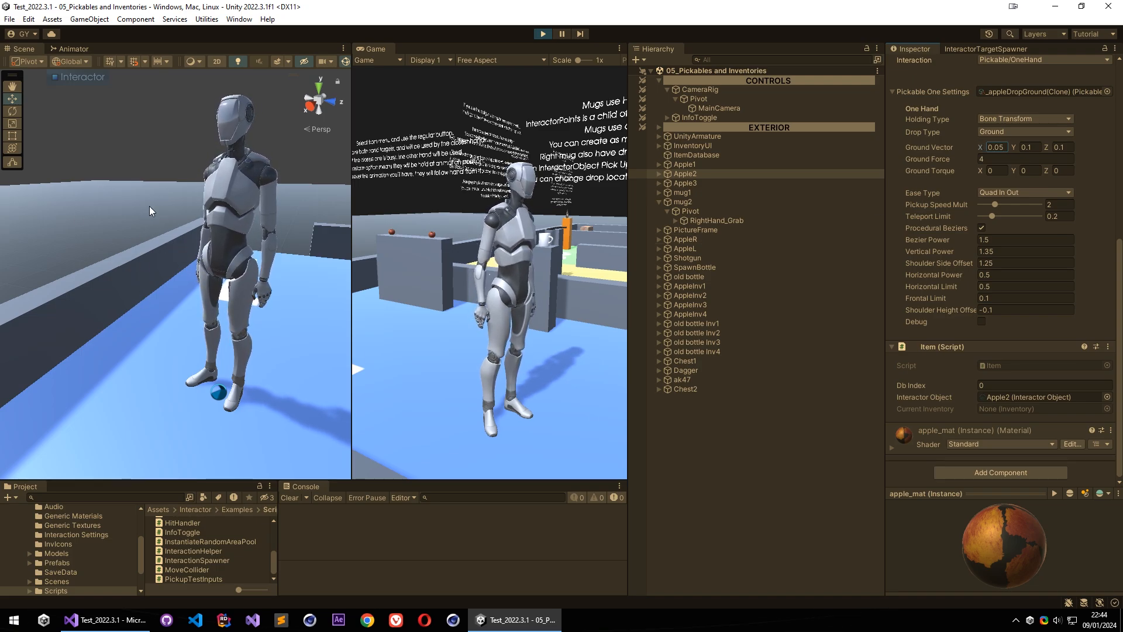
Walk the character to the apple wall and pick up Apple3, keeping the character facing the wall.
click(444, 234)
key(w)
key(w)
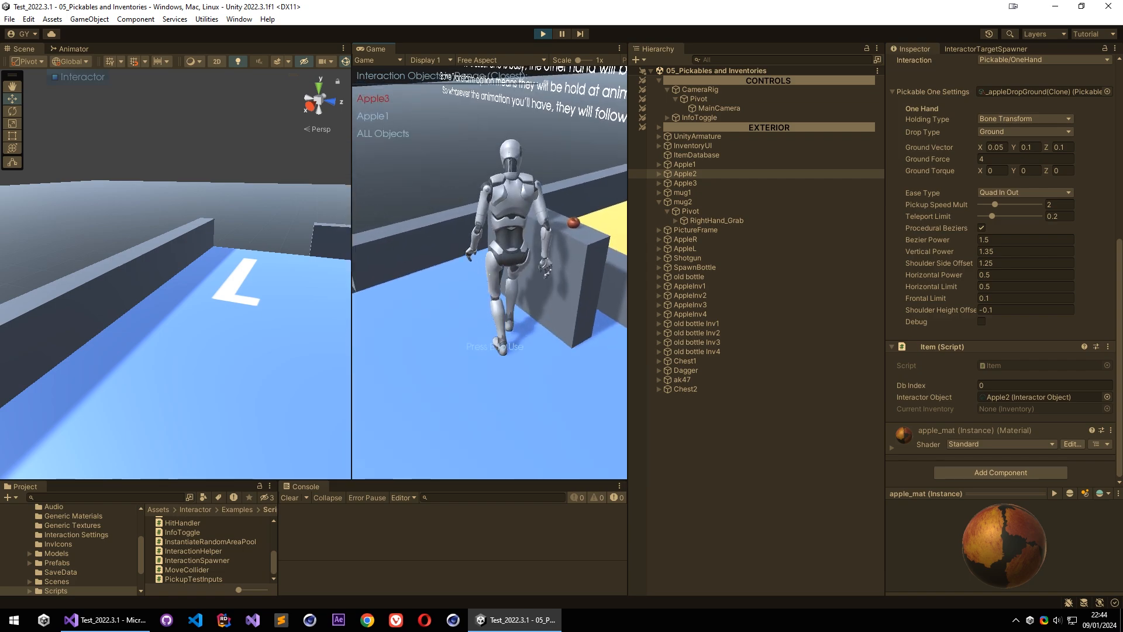
key(f)
key(s)
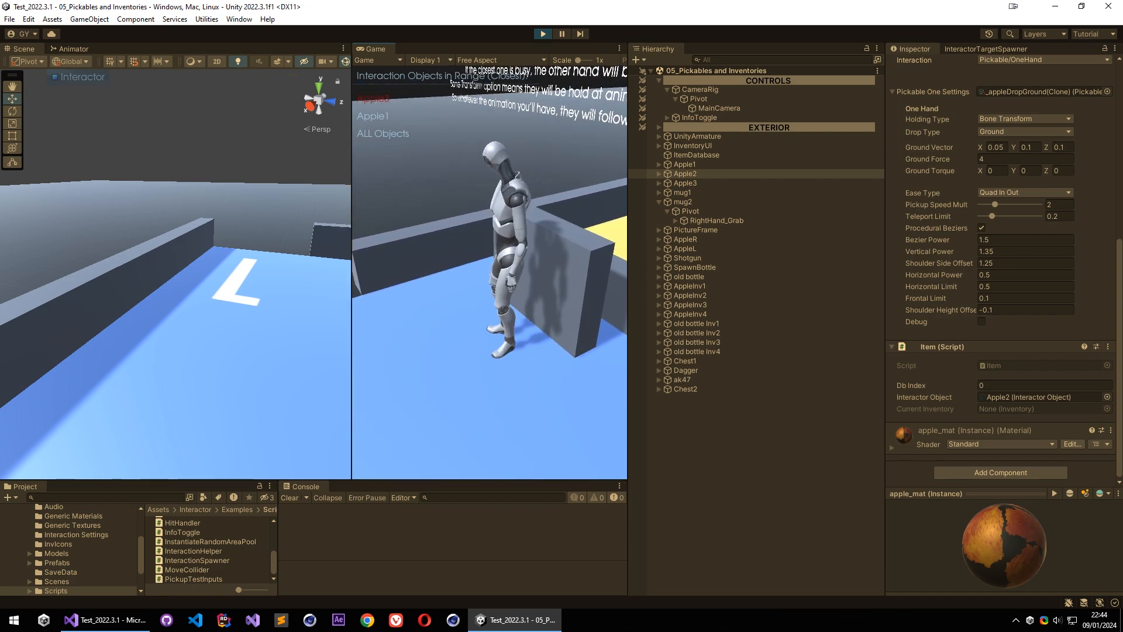
key(w)
key(Escape)
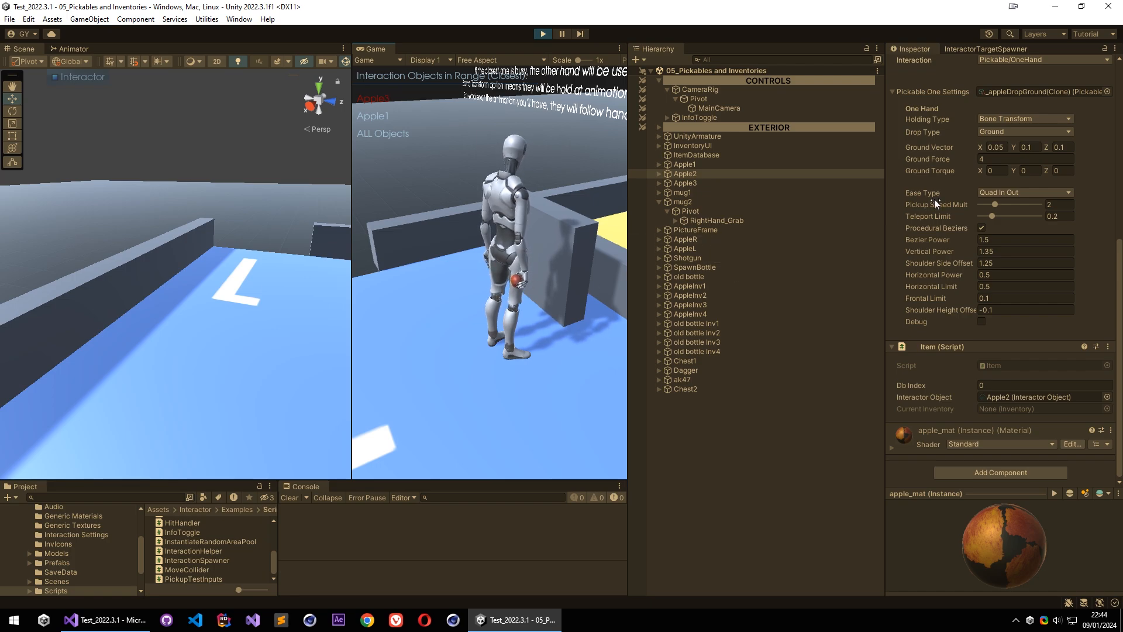
Select the held Apple3 in the Scene view and set its Ground Vector X to 0.2.
right_drag(102, 223, 199, 226)
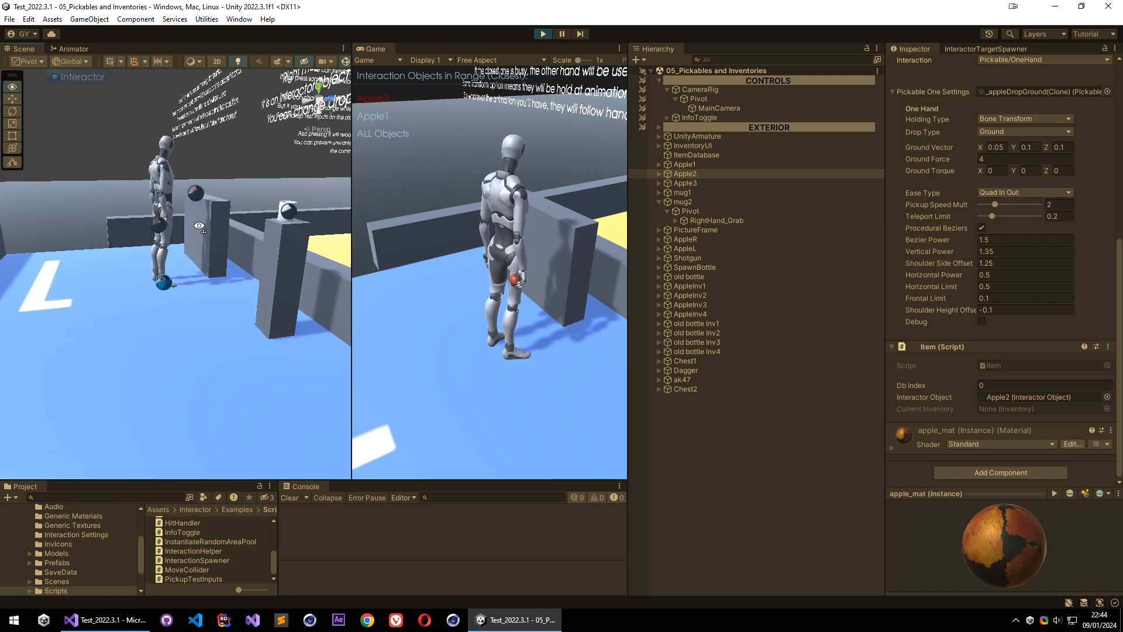
click(164, 228)
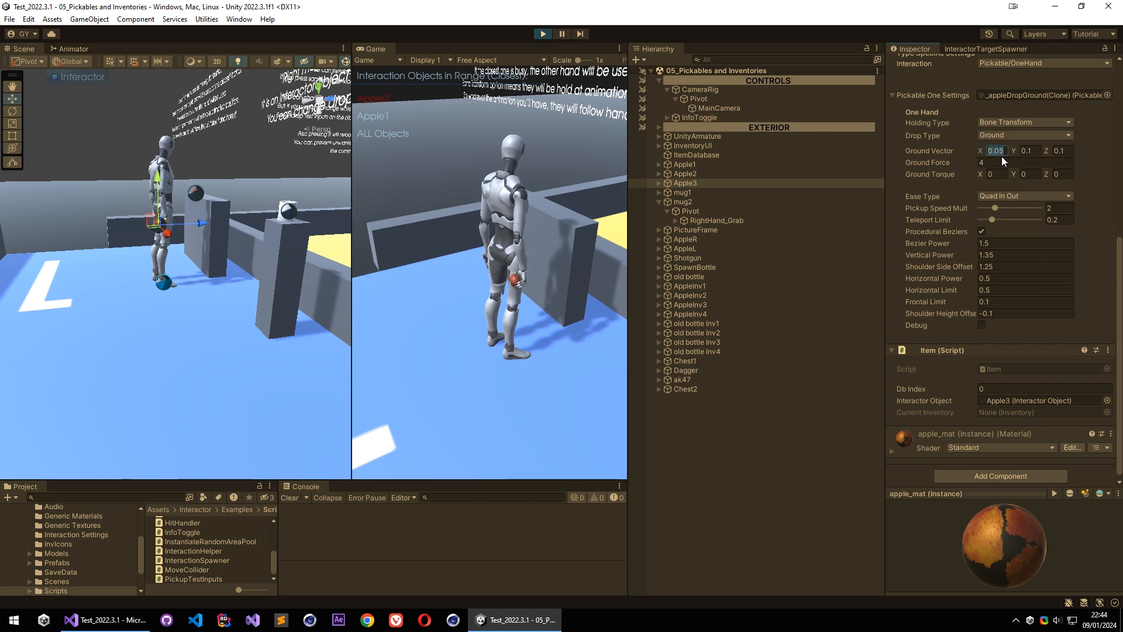
text(0.2)
Bring the character into close Scene view and pick up Apple1 from the wall with the free hand.
key(w)
right_drag(123, 298, 283, 361)
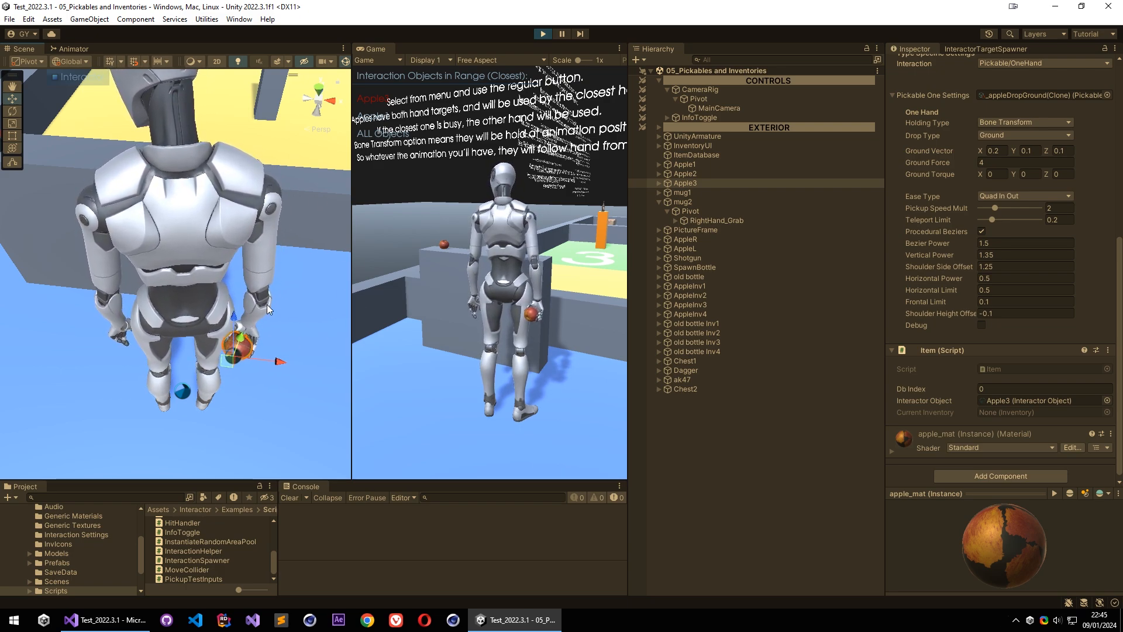
click(501, 237)
key(a)
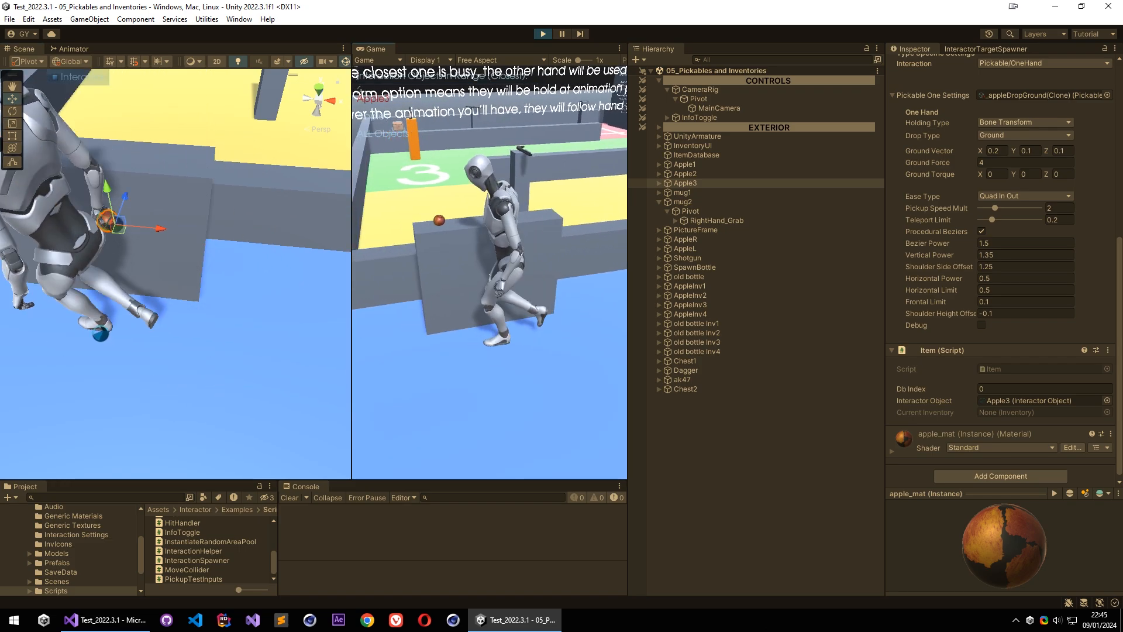
key(w)
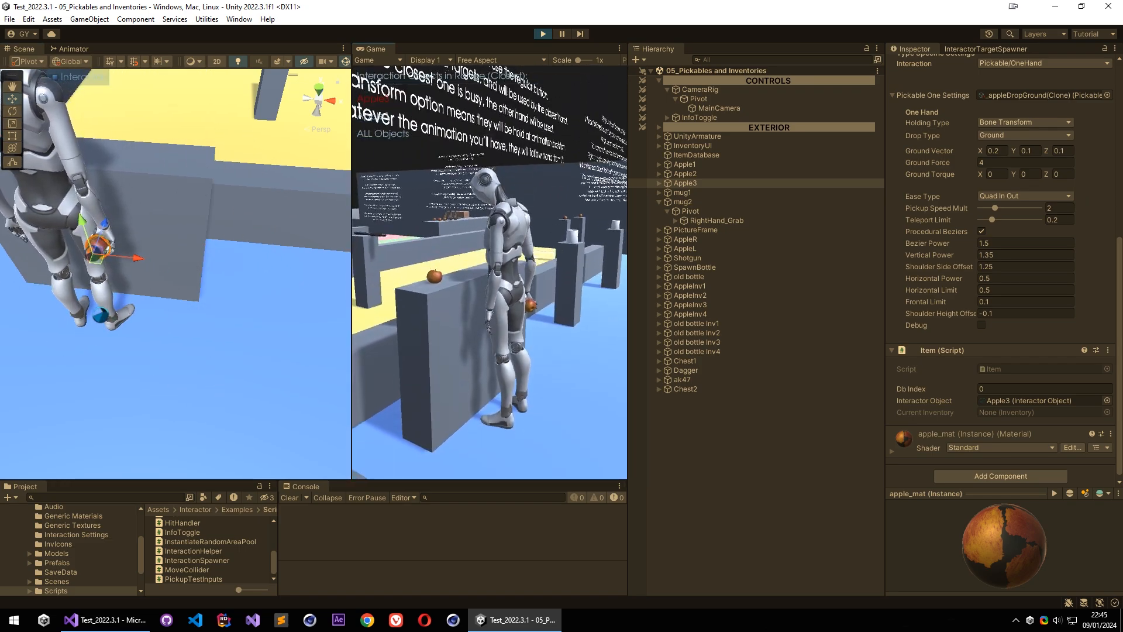
key(f)
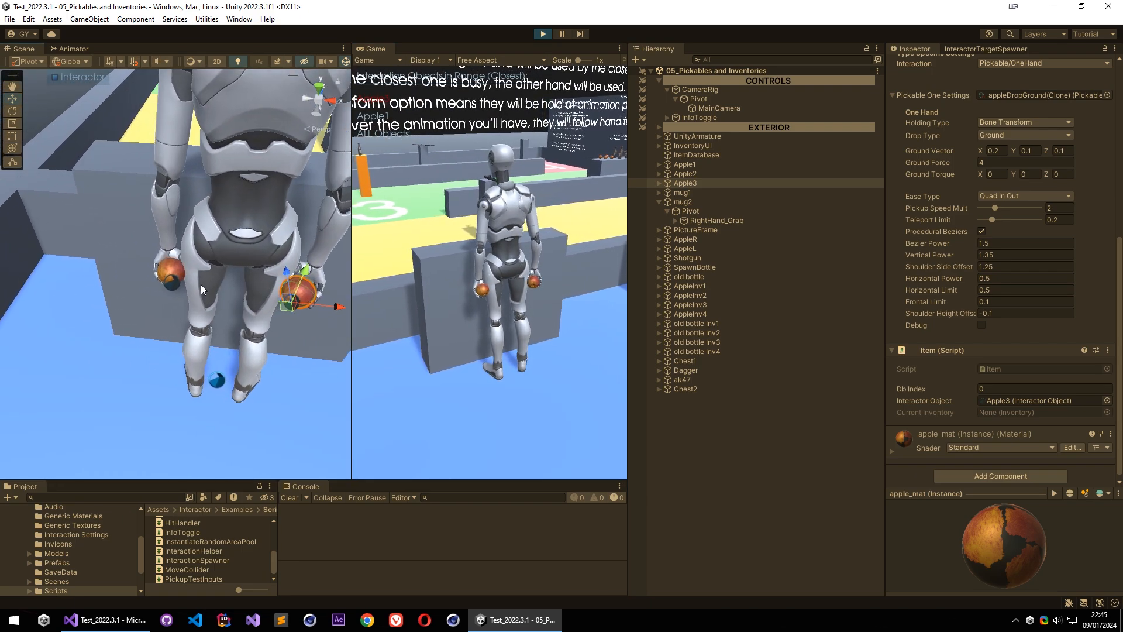
Set the Ground Vector X of the held Apple1 to 0.2 and compare its ground drop settings with Apple3's.
click(171, 270)
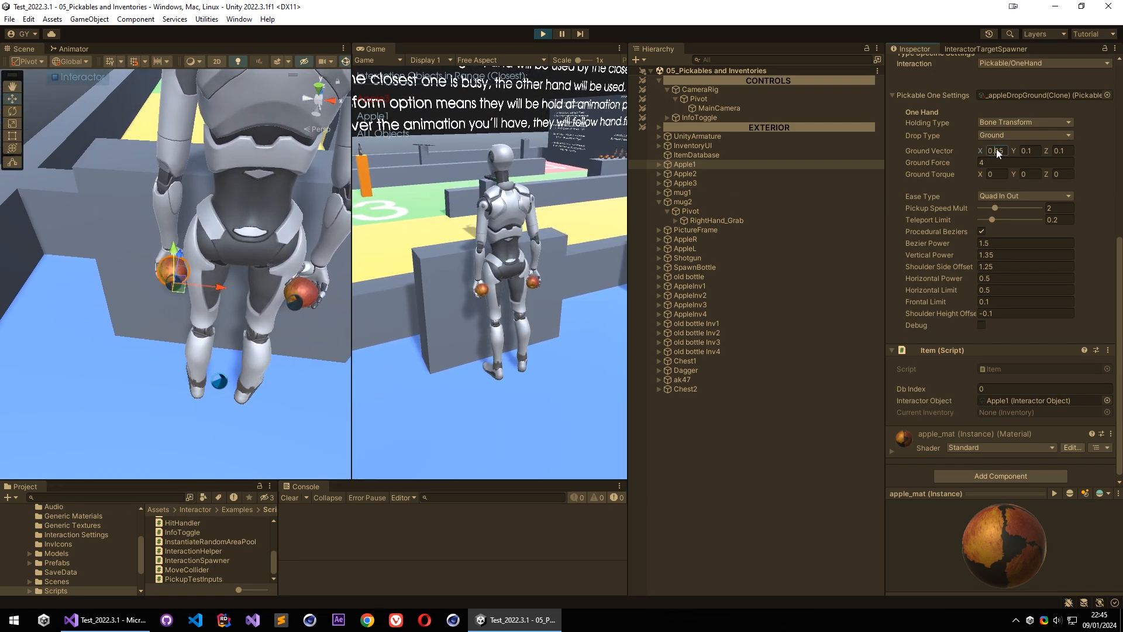
text(0.2)
click(456, 260)
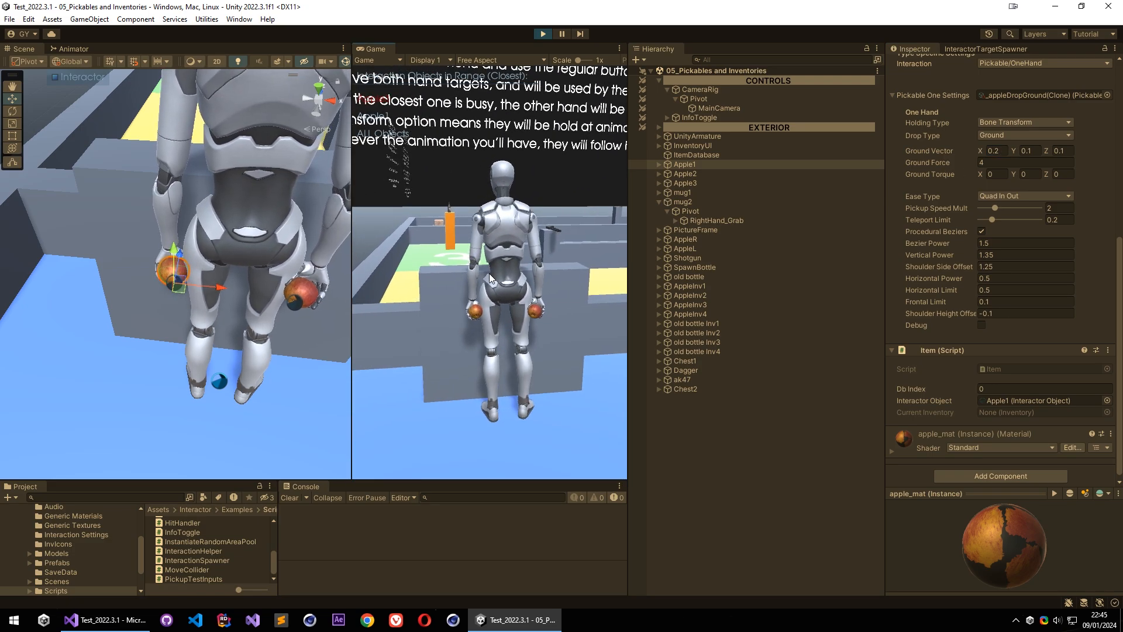
click(311, 289)
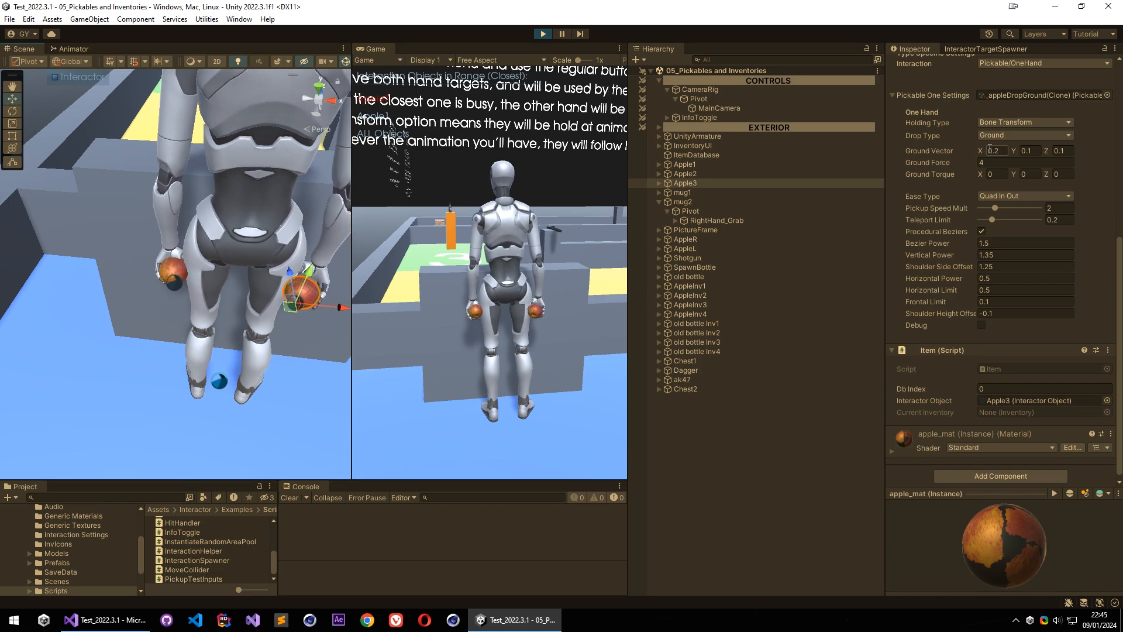
click(180, 274)
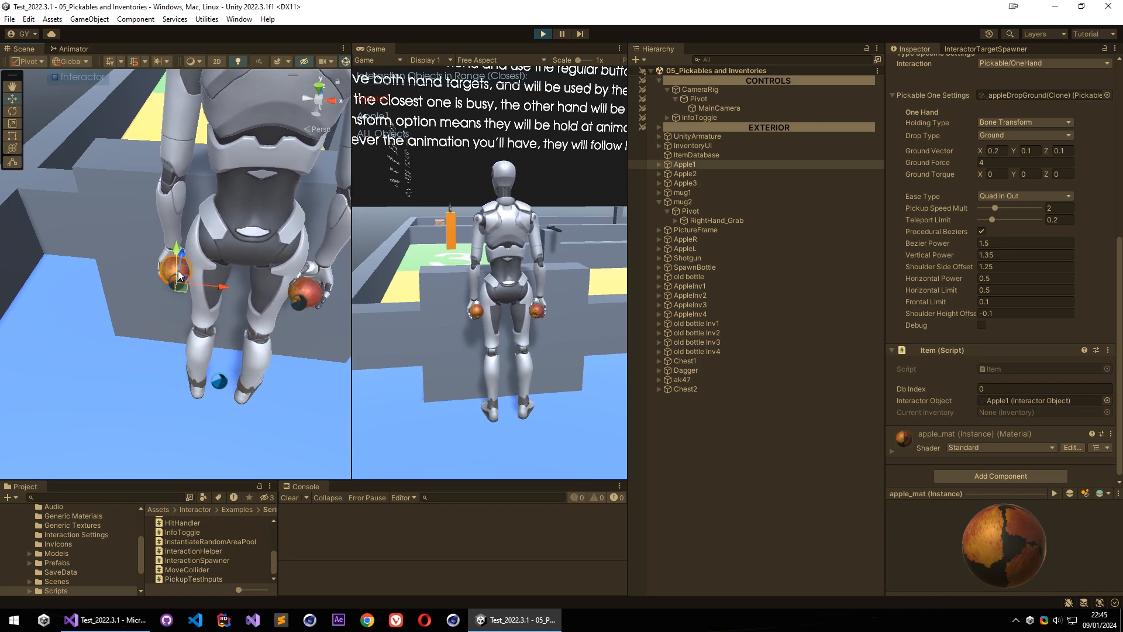
Drop Apple3 and Apple1 one after the other from the character's hands onto the ground.
click(509, 234)
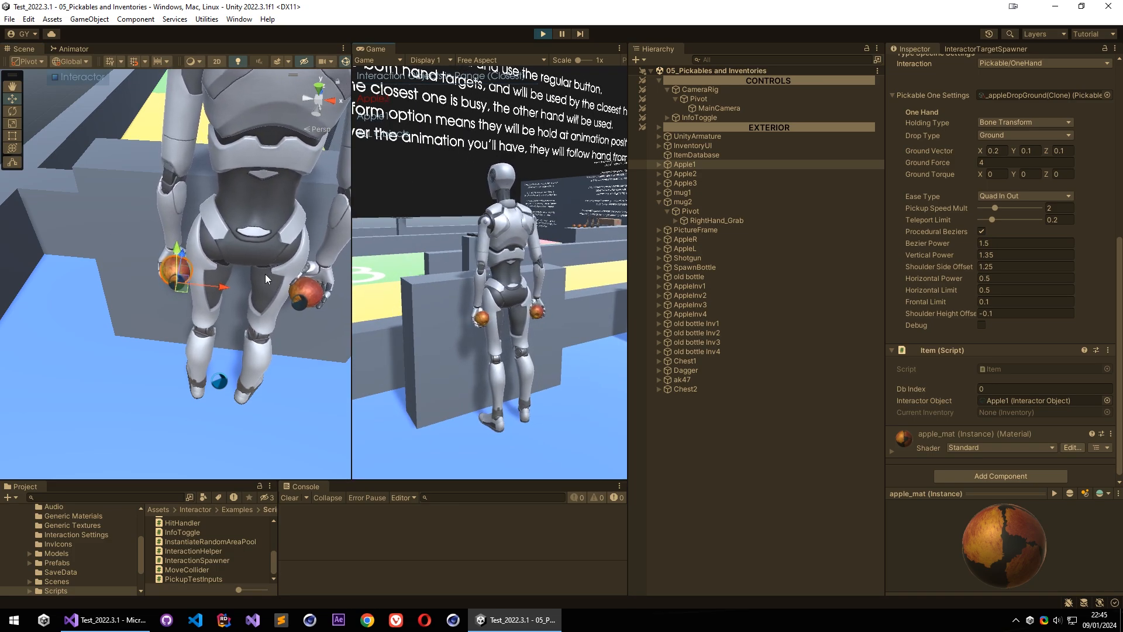
key(f)
click(556, 211)
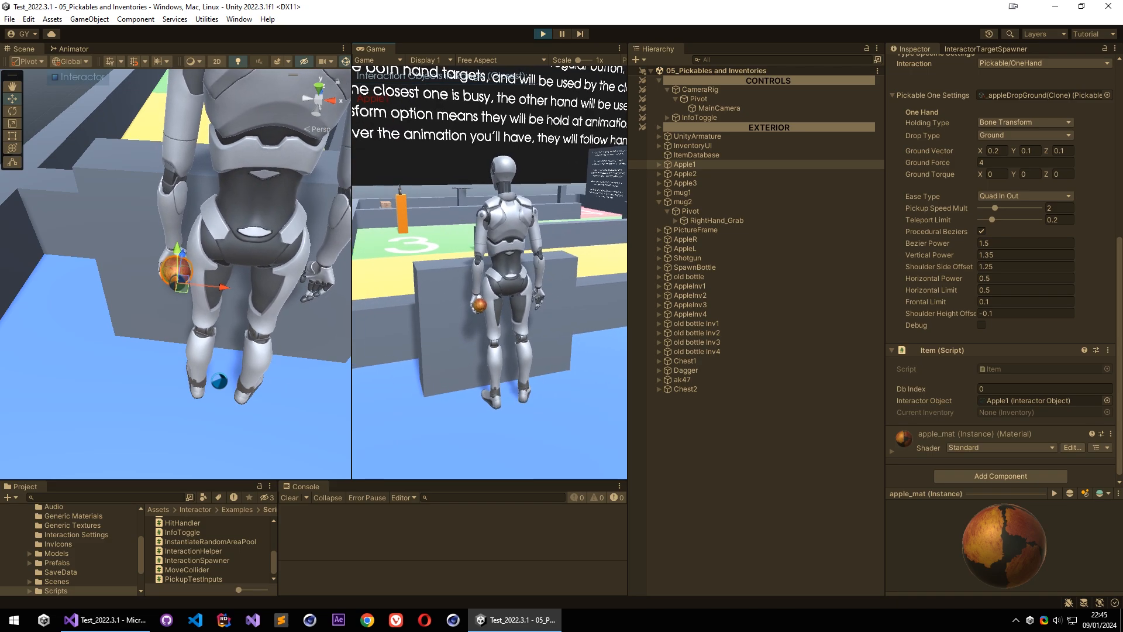
key(f)
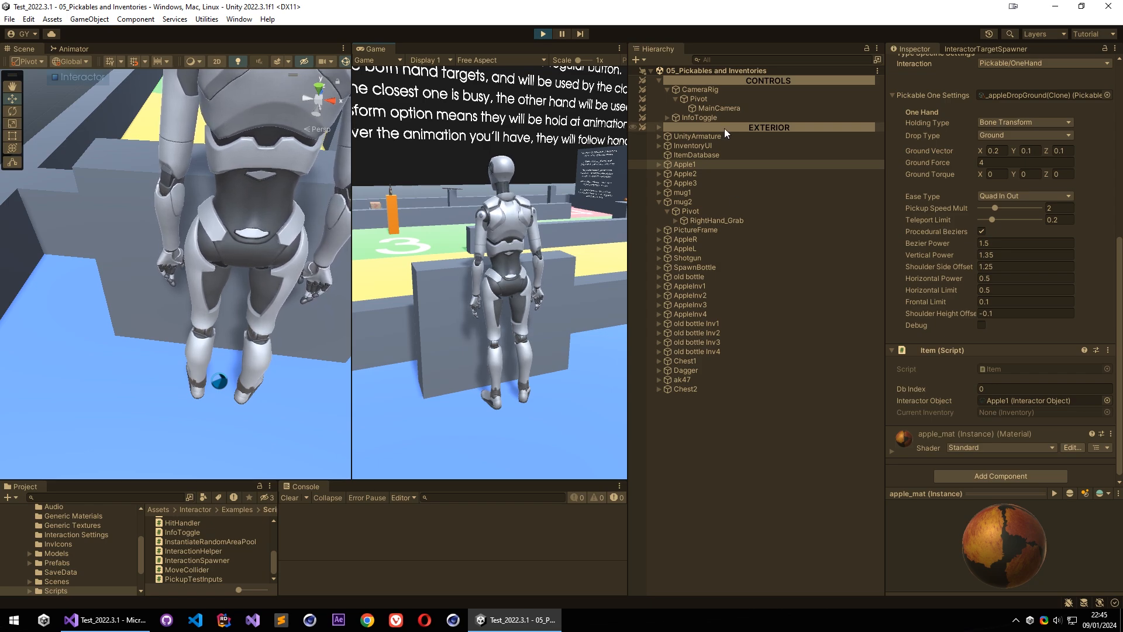
Exit Play mode and set Apple1's one-hand Drop Type to Inventory.
click(544, 34)
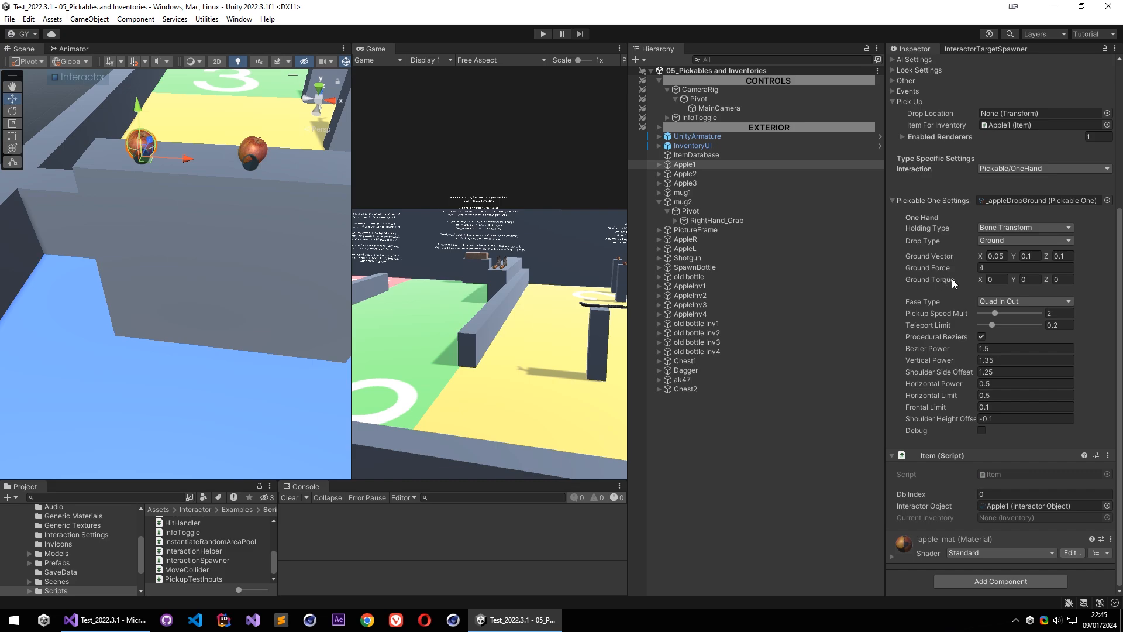
mouse_move(963, 280)
click(1011, 241)
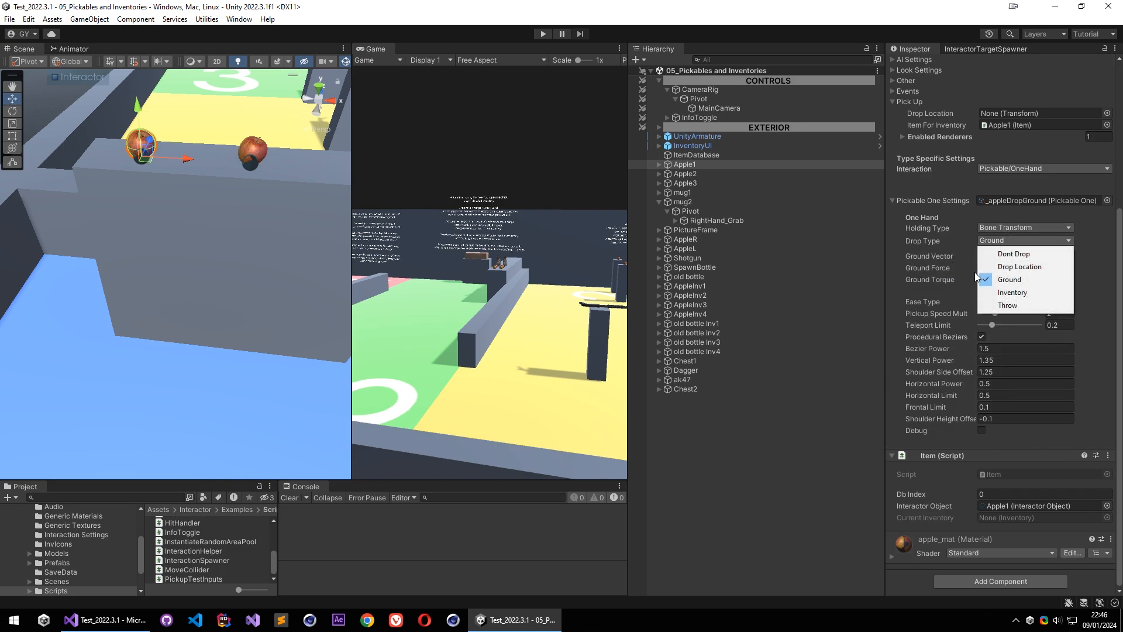
click(1027, 294)
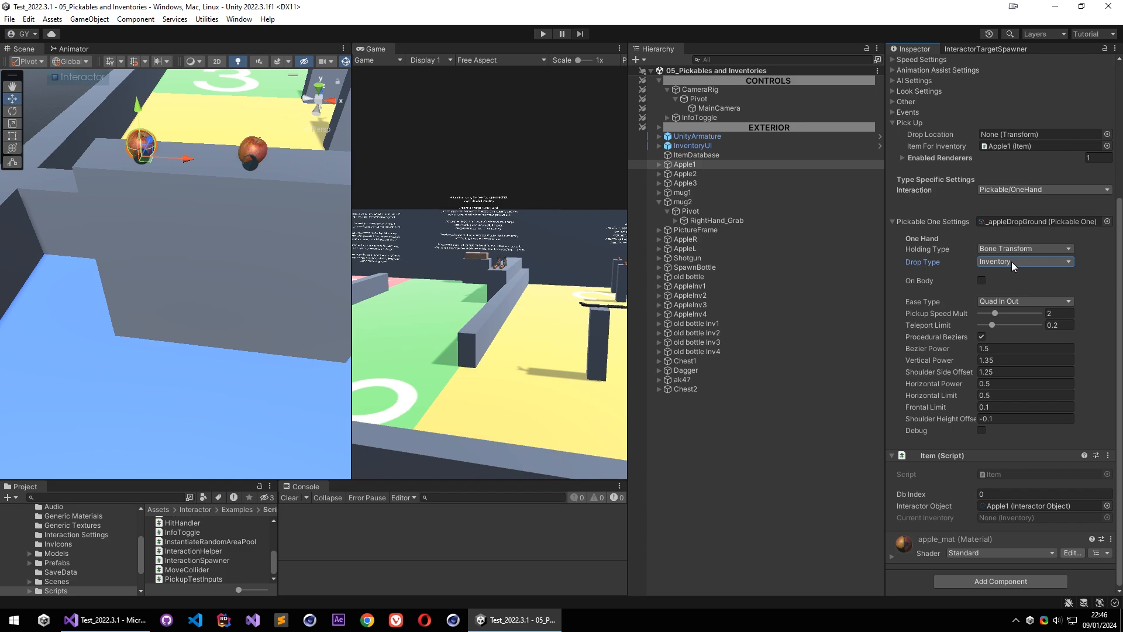
Turn on On Body in Apple1's pickable settings and select the shotgun model on its pedestal in the scene.
click(969, 281)
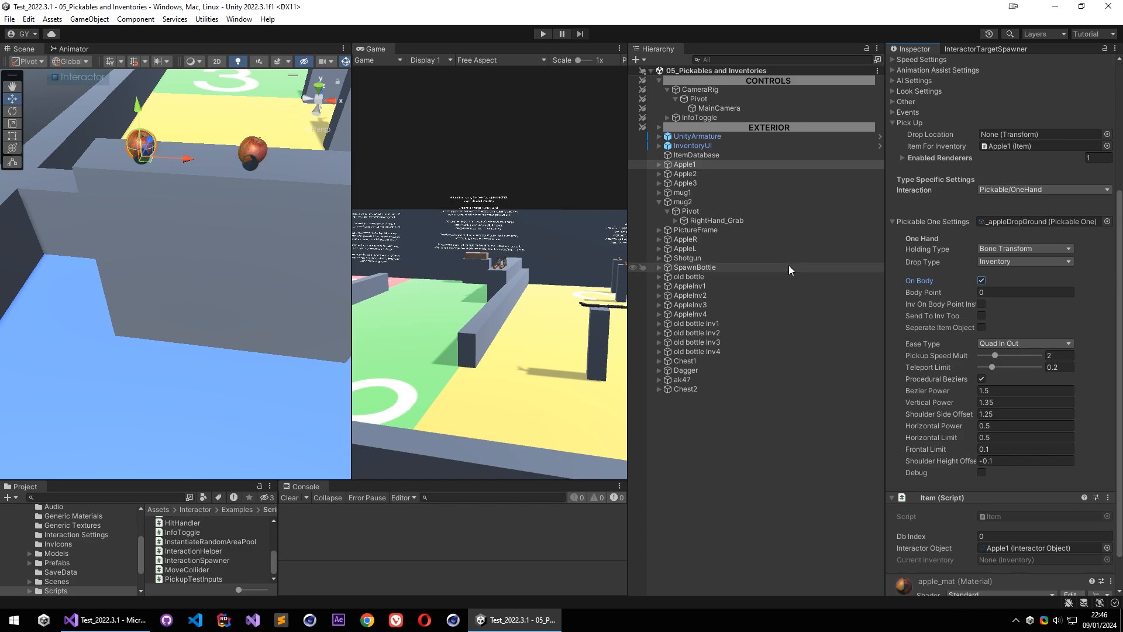
right_drag(247, 194, 257, 163)
key(w)
key(e)
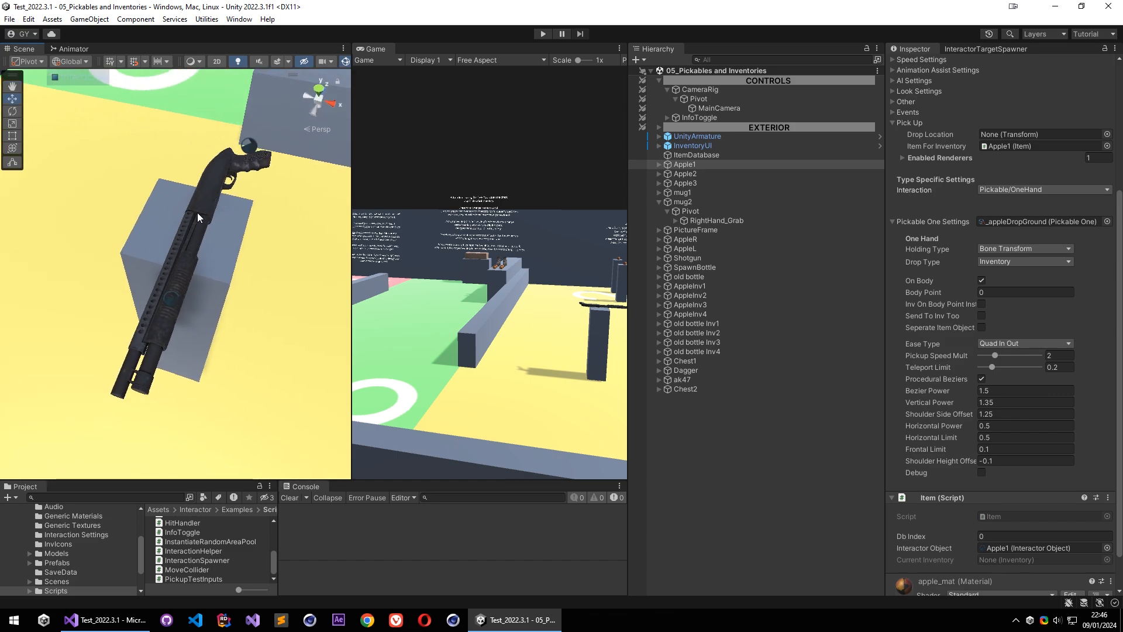
click(201, 213)
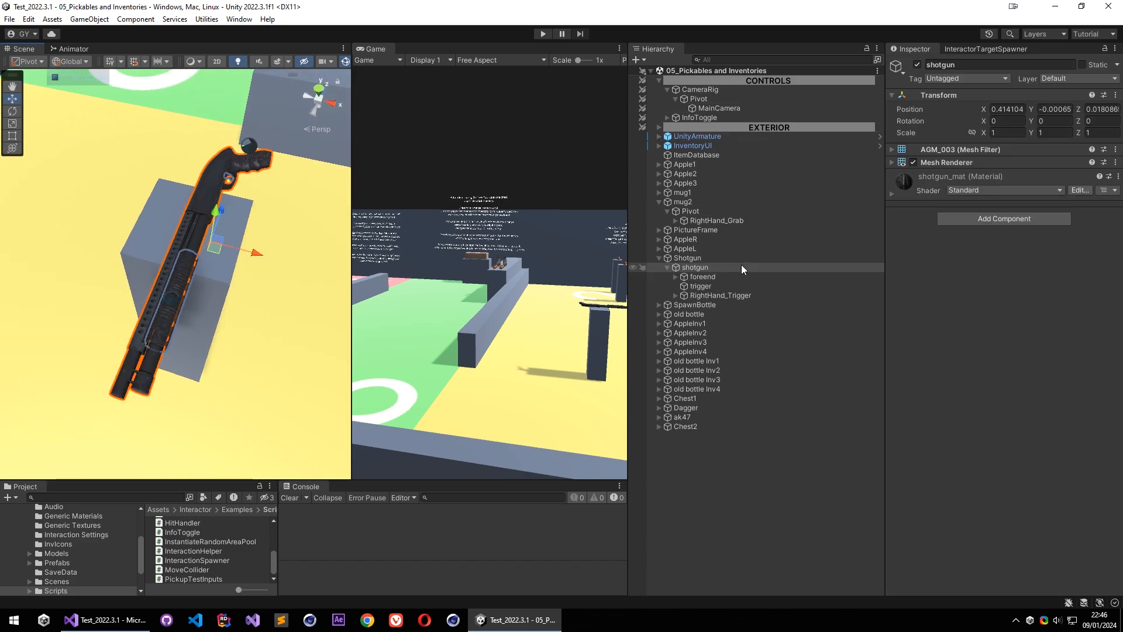
Enter play mode, run the character over to the shotgun pedestal and pick up the shotgun.
click(541, 34)
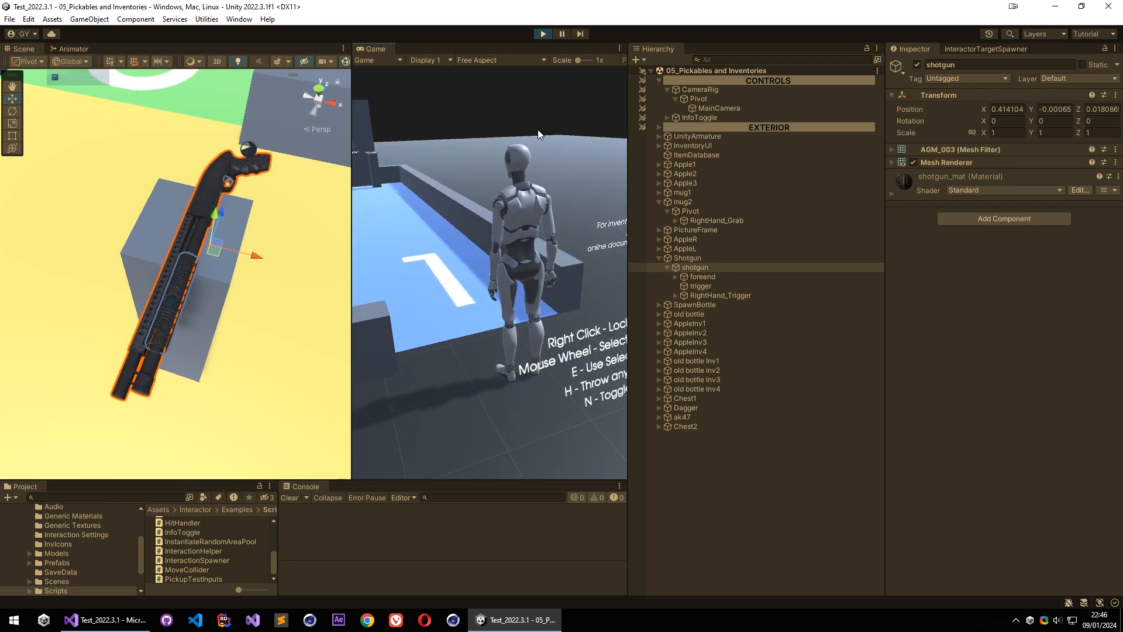
key(w)
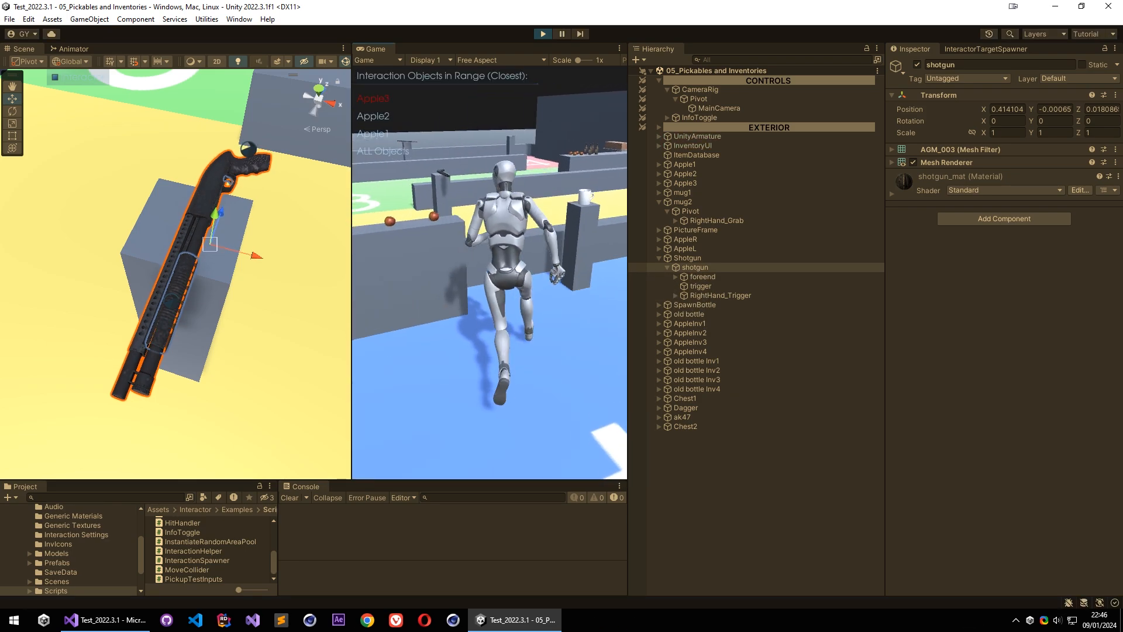
key(space)
key(w)
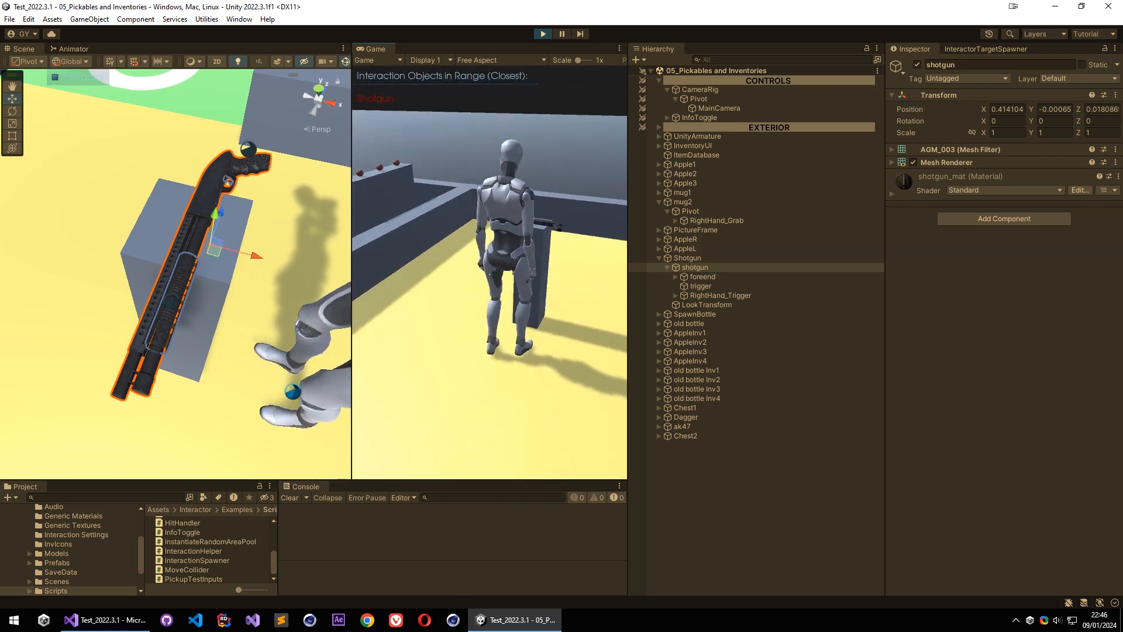
key(f)
key(s)
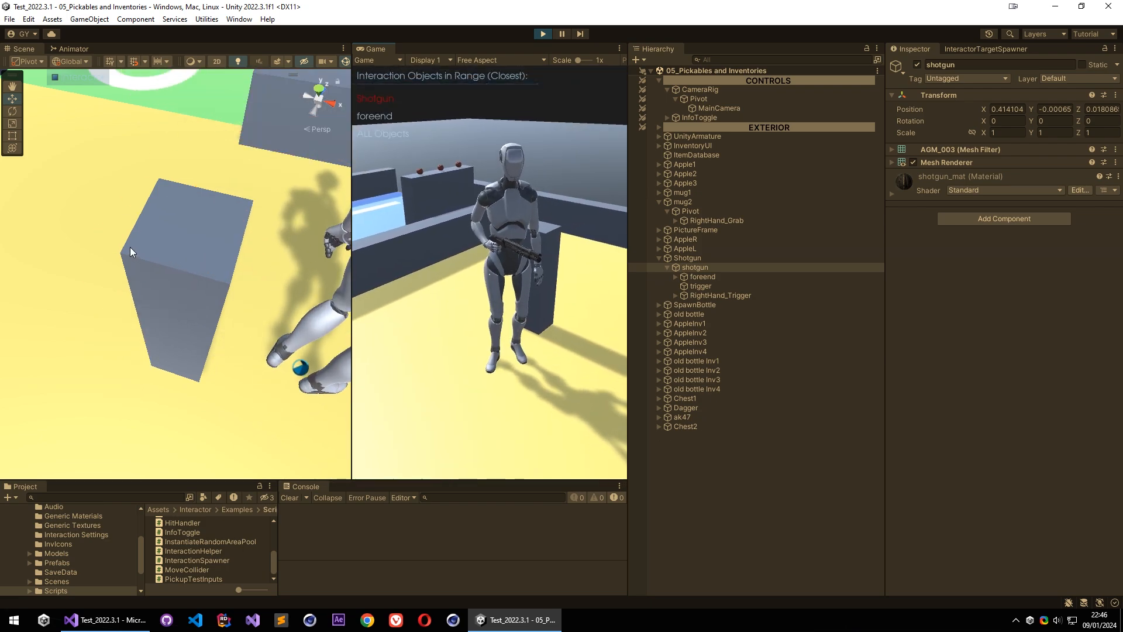
View the shotgun in the character's hands up close and inspect the Shotgun object's One Hand pickable settings.
right_drag(130, 247, 86, 161)
key(d)
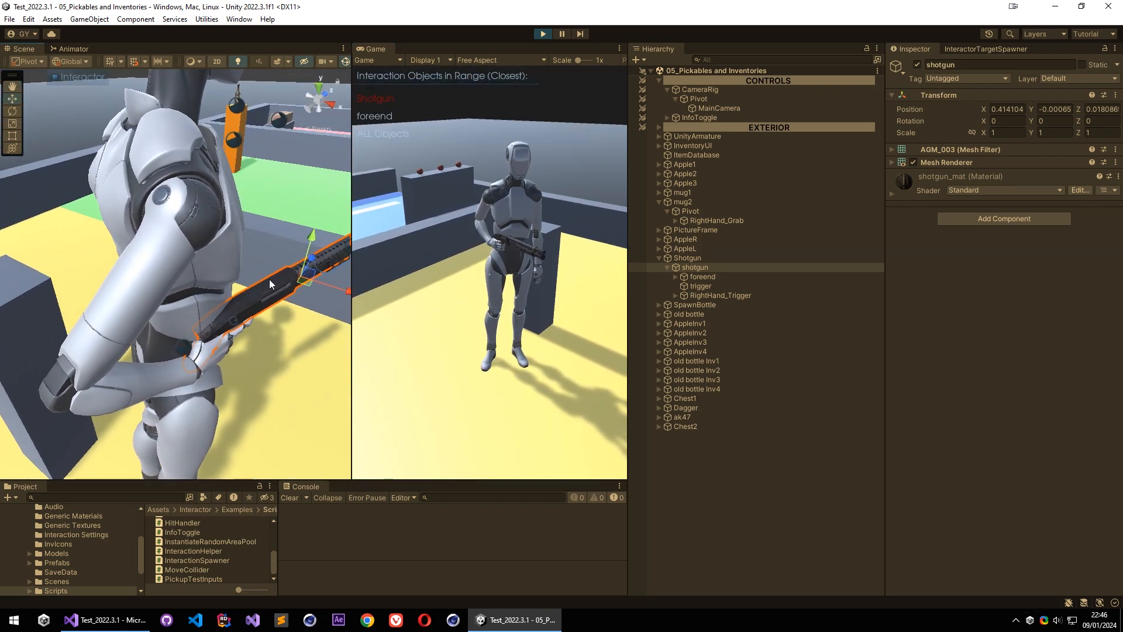
click(706, 258)
scroll(940, 465, down, 3)
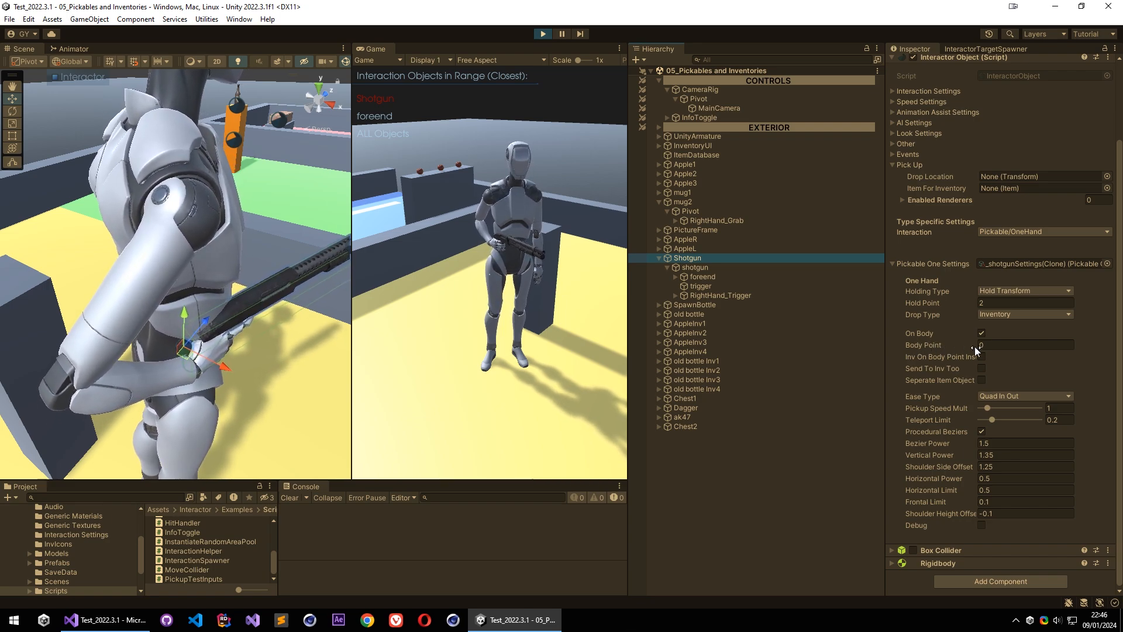
Examine the On Body Points elements of UnityArmature's InteractorPoints and locate Element 0's Body Point End object in the hierarchy.
click(659, 136)
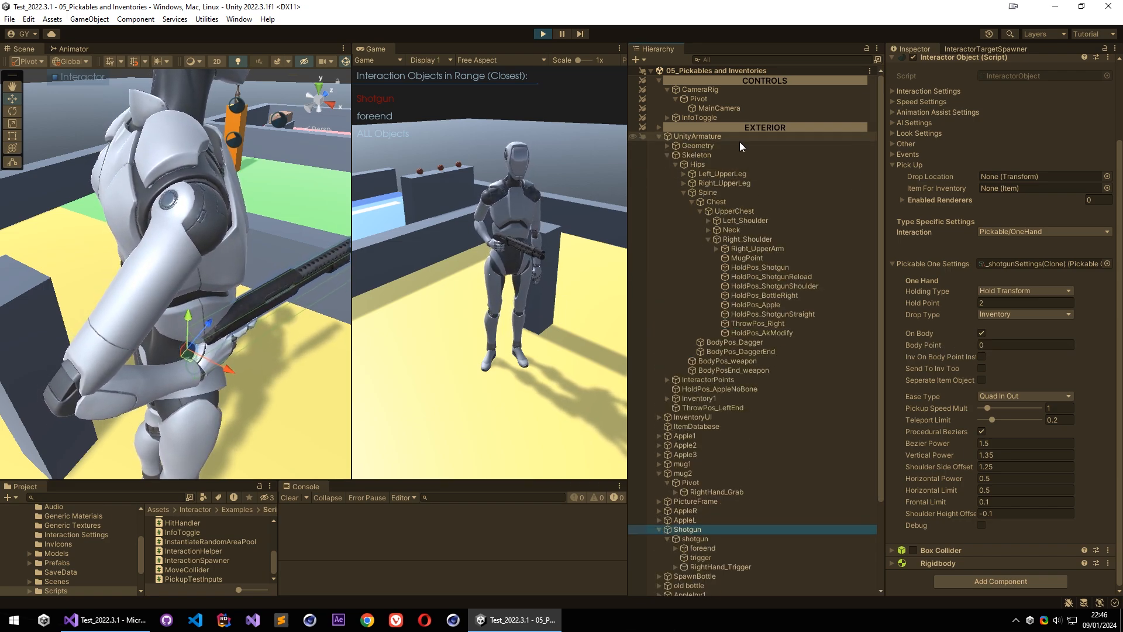
click(668, 155)
click(742, 164)
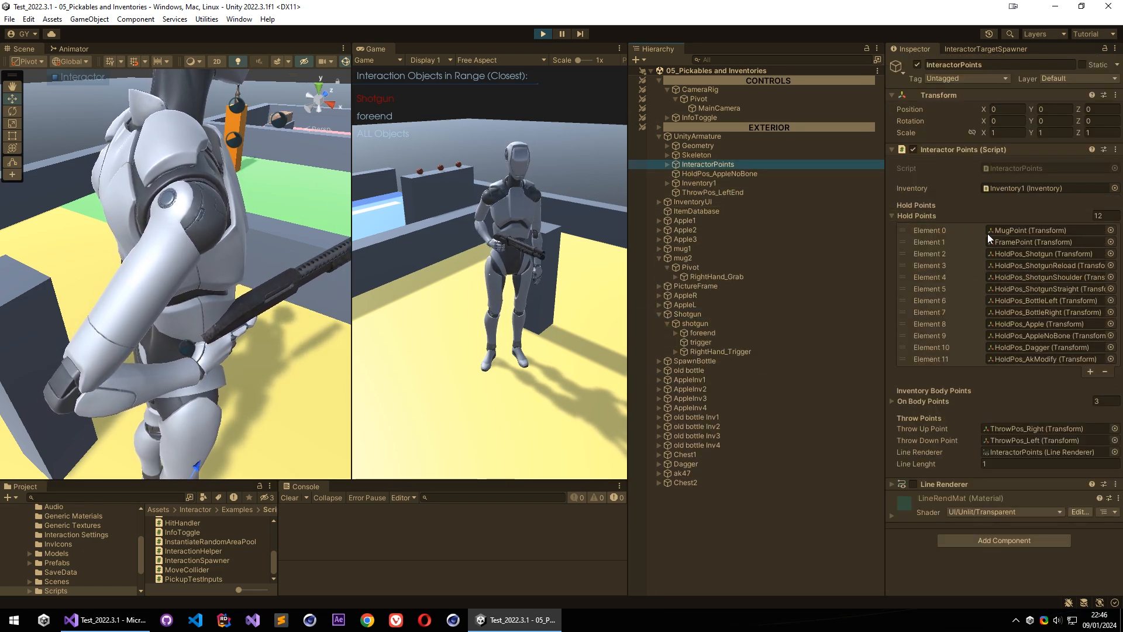
click(916, 216)
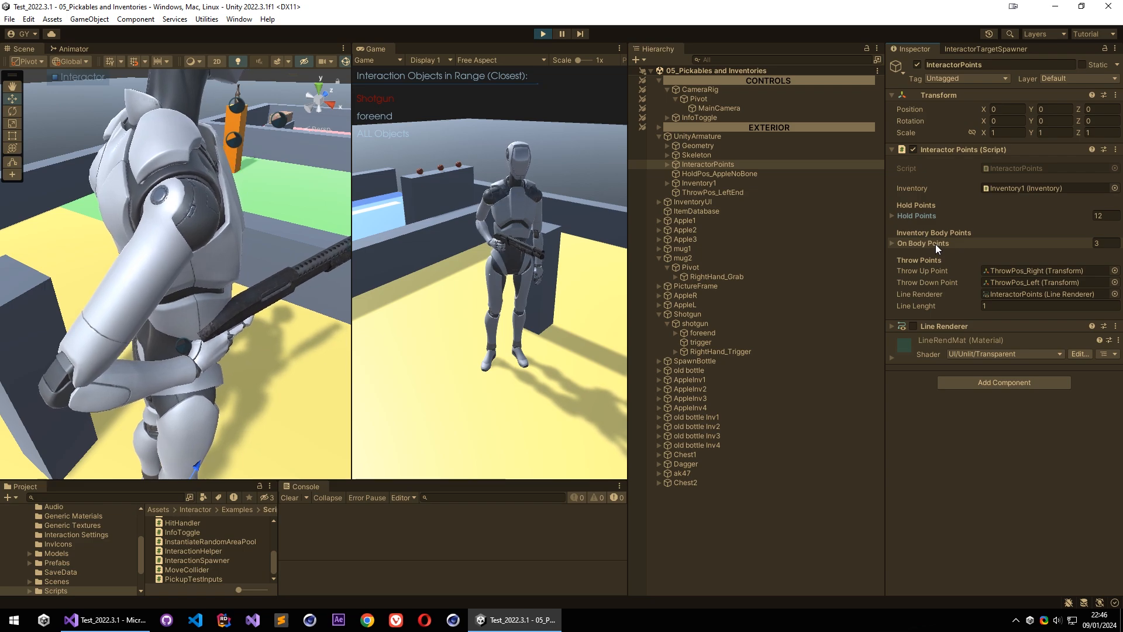
click(935, 244)
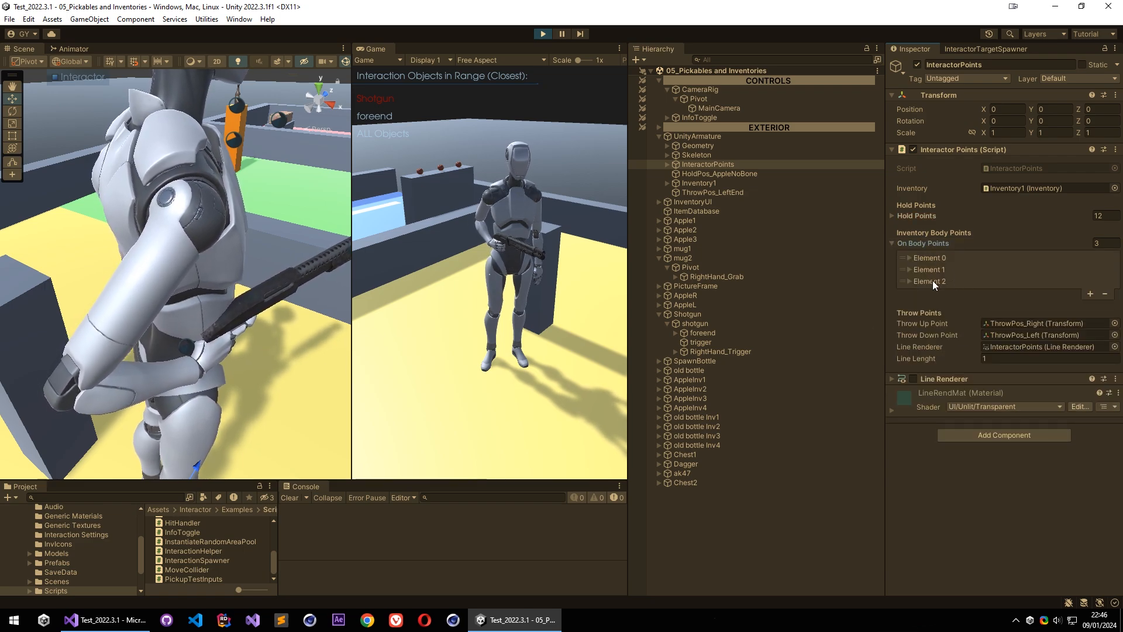
click(932, 270)
click(930, 258)
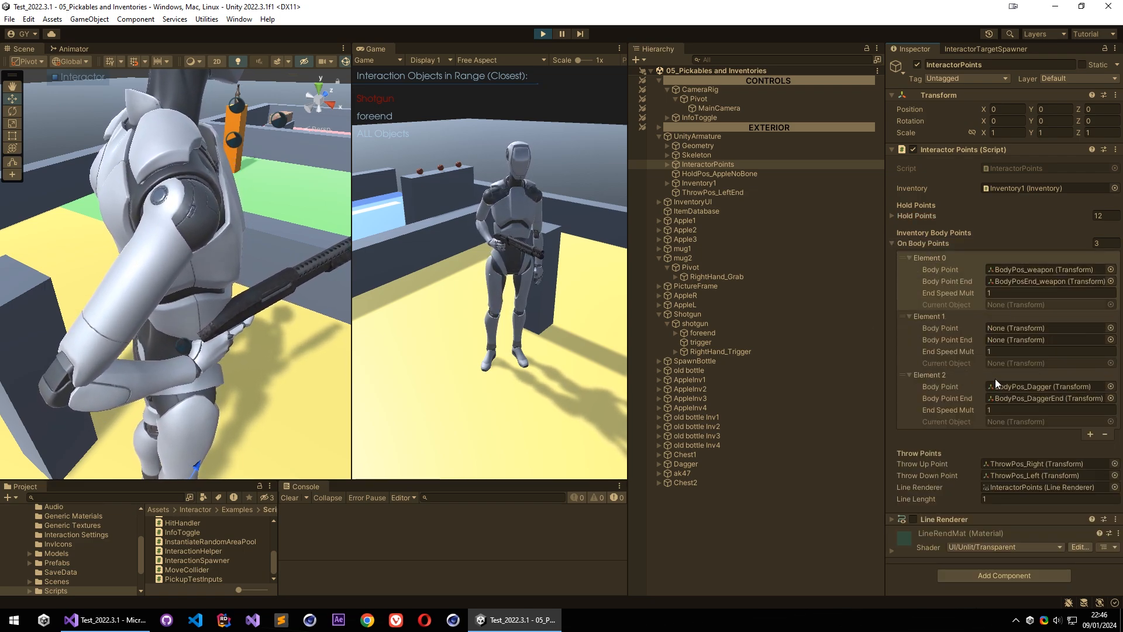
click(1015, 280)
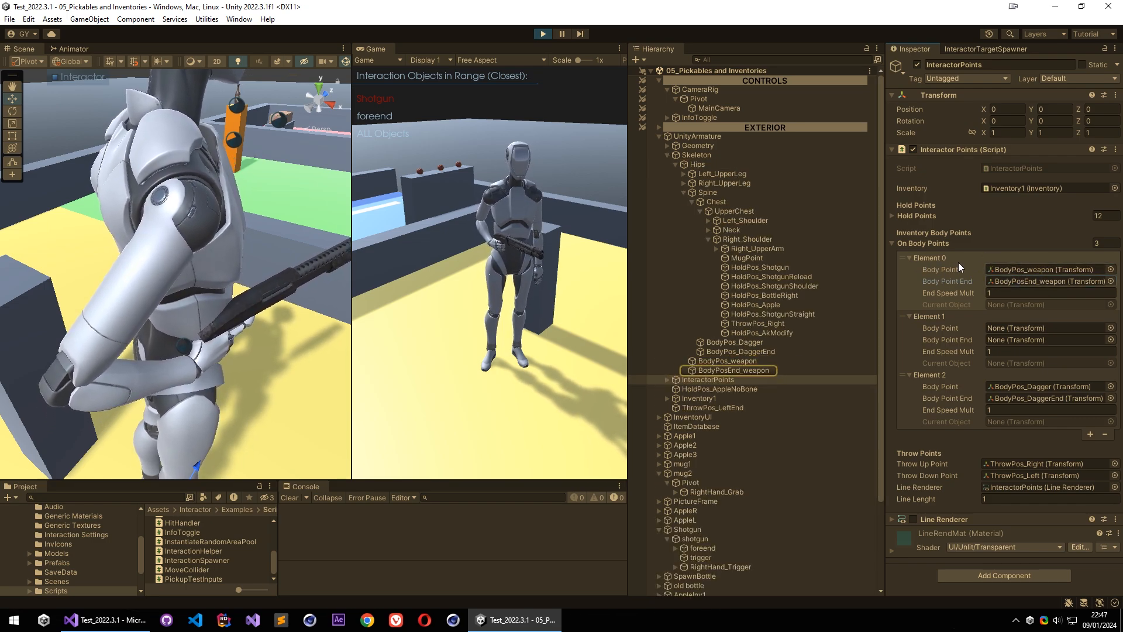
Select the parent Shotgun object to show its pickable settings and stow the held shotgun on the character's body.
scroll(722, 535, down, 4)
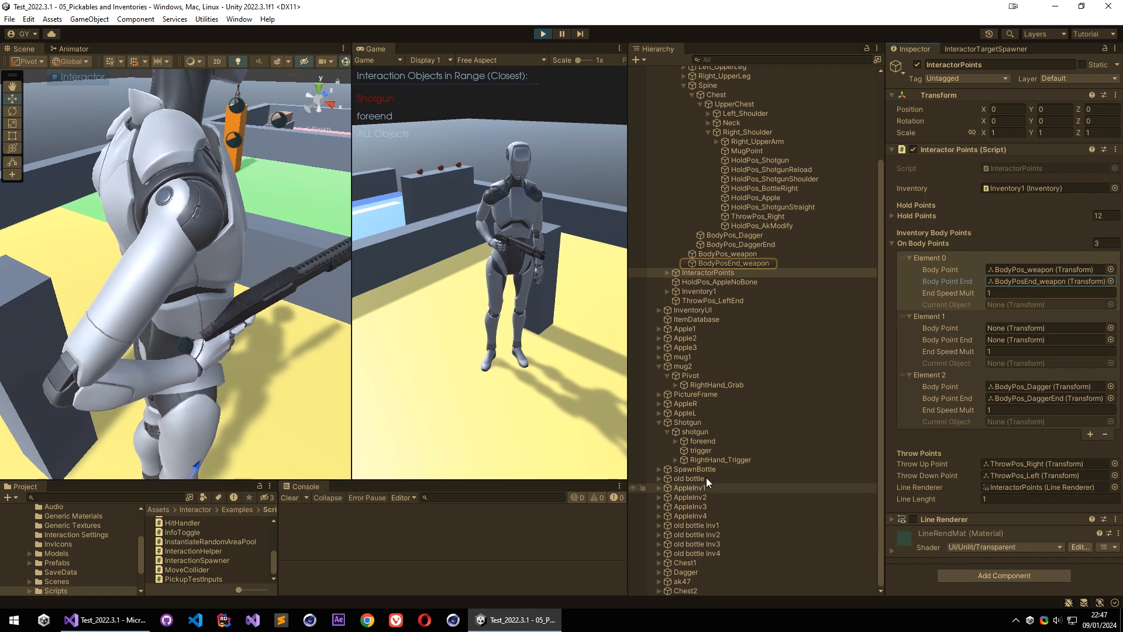
click(695, 431)
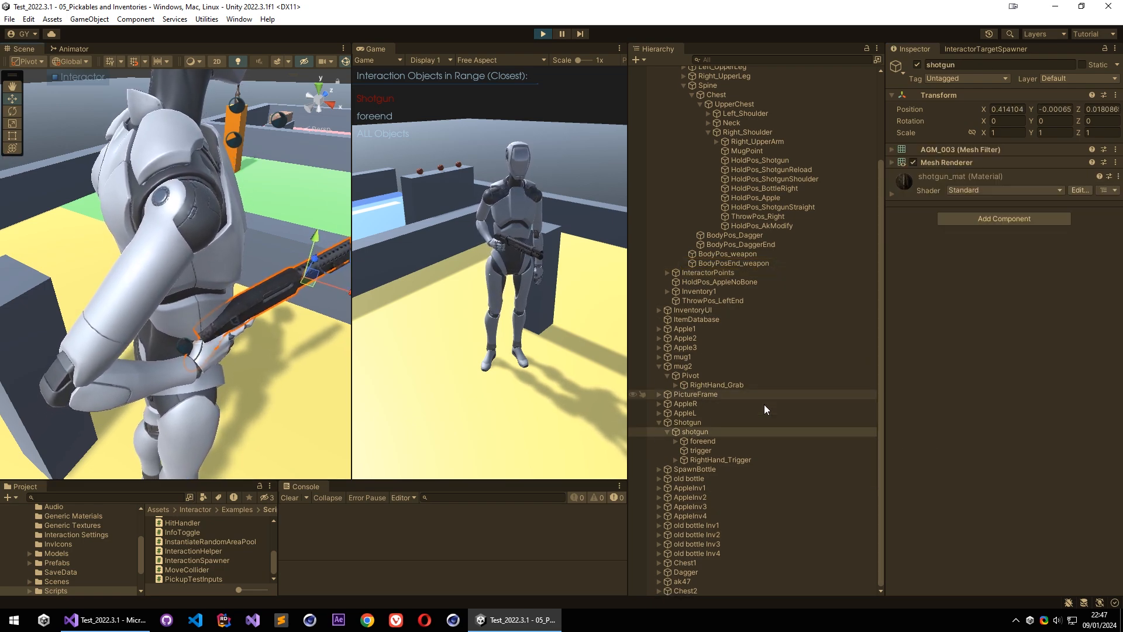
click(697, 422)
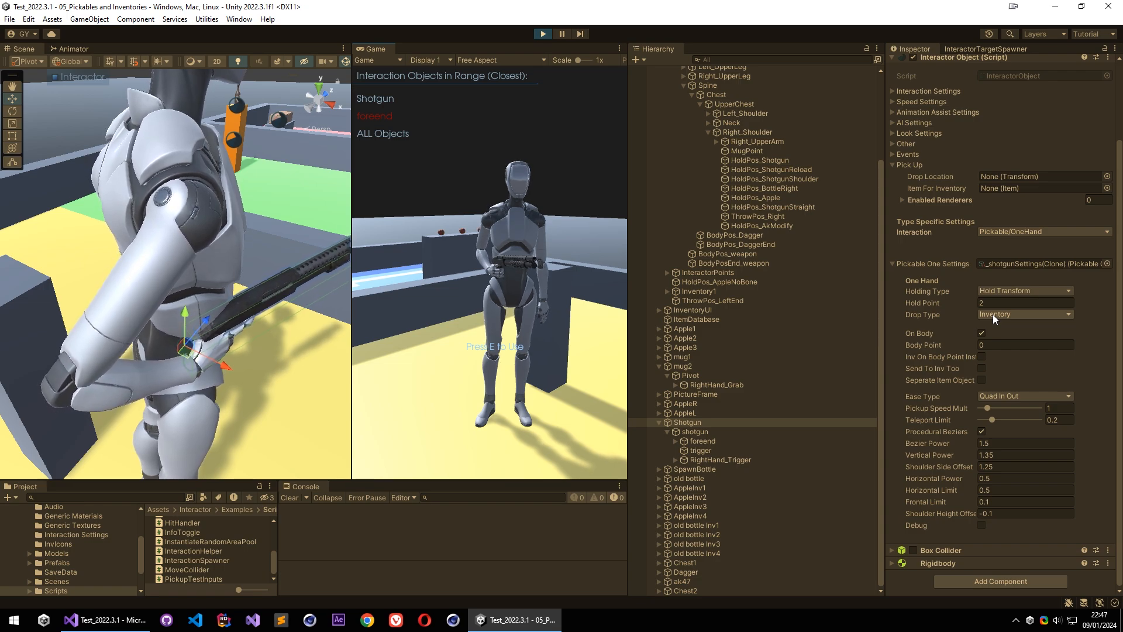
key(e)
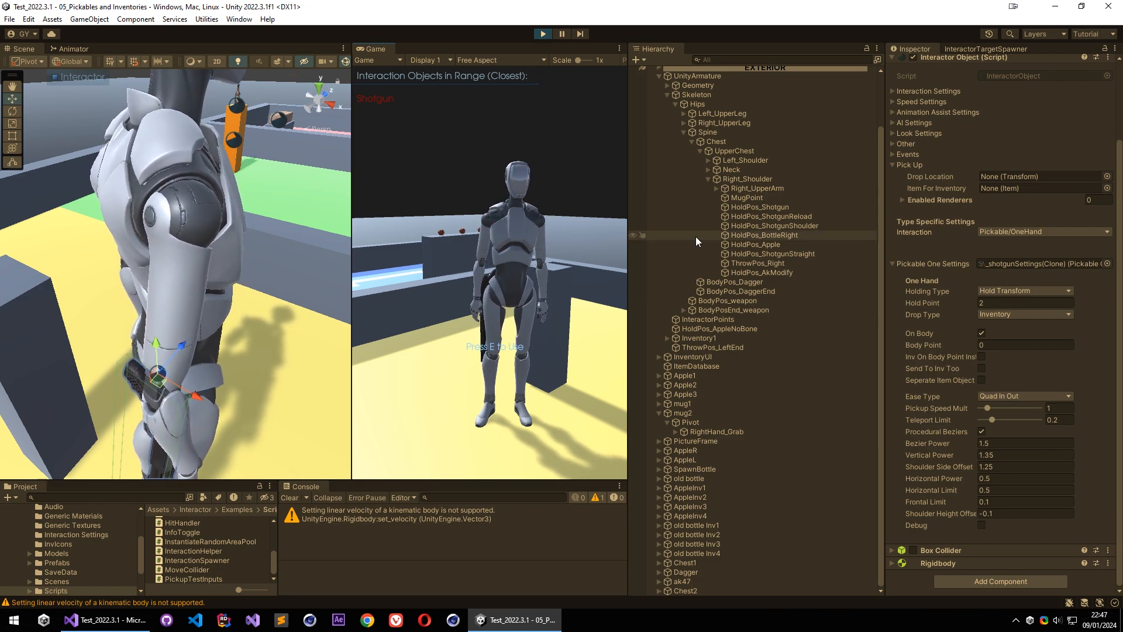
Select BodyPos_DaggerEnd in the skeleton and run the character around to check the stowed shotgun.
scroll(754, 269, up, 3)
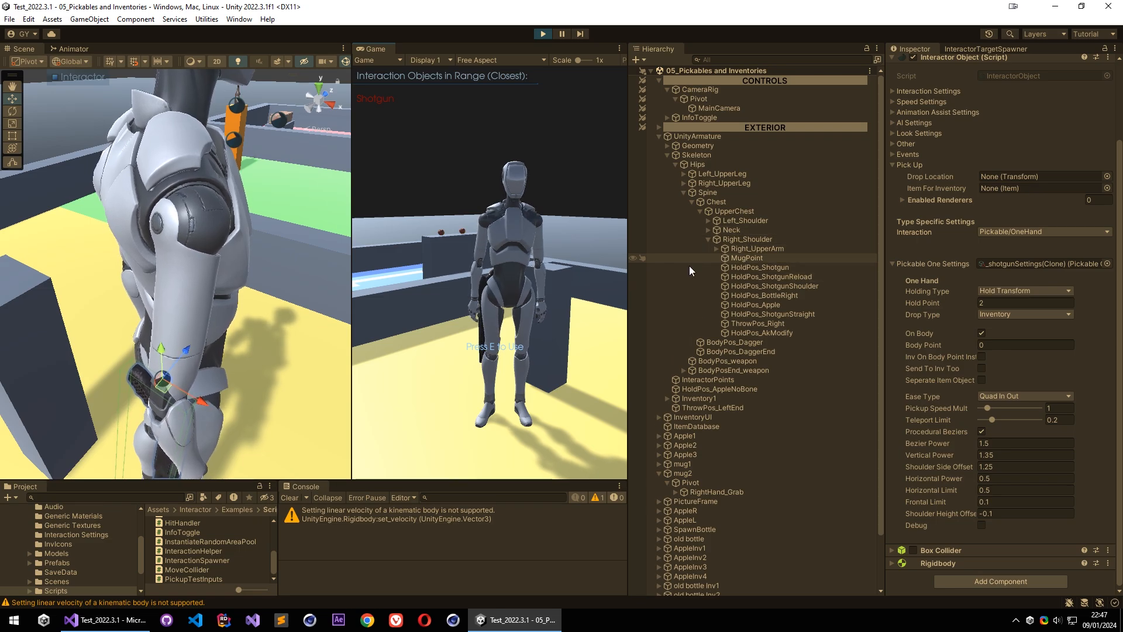
click(736, 351)
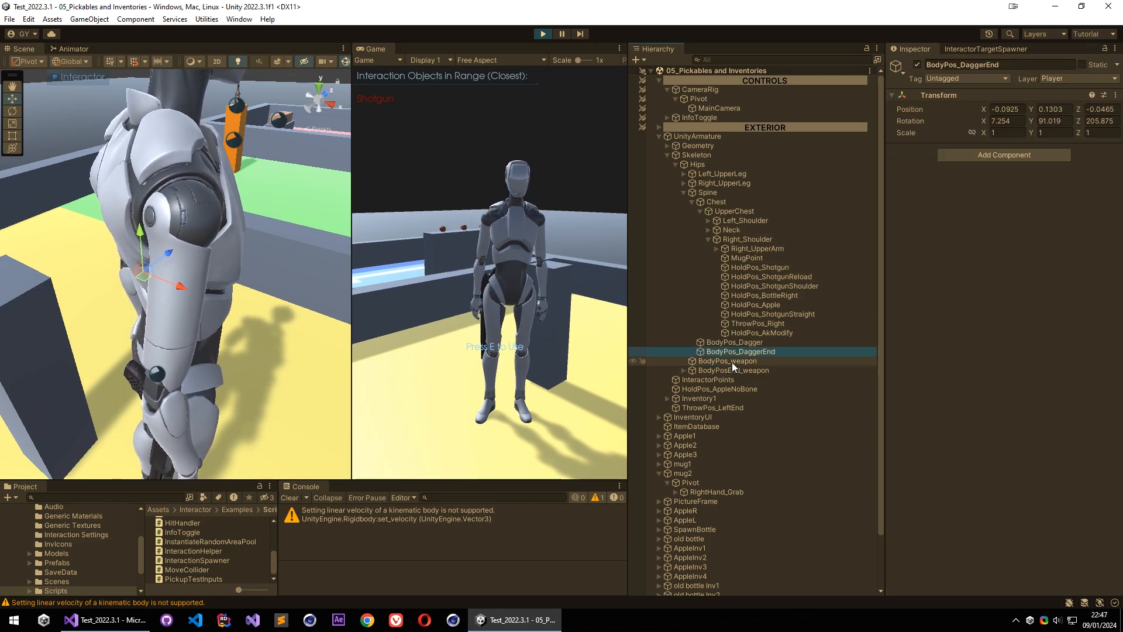
click(599, 324)
key(w)
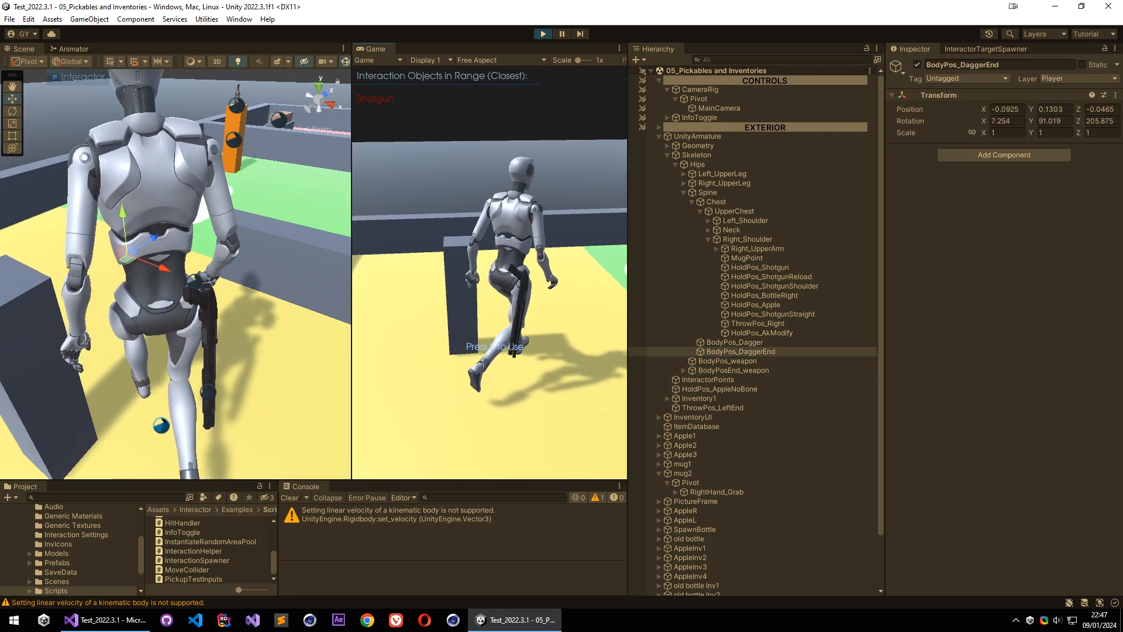
key(Escape)
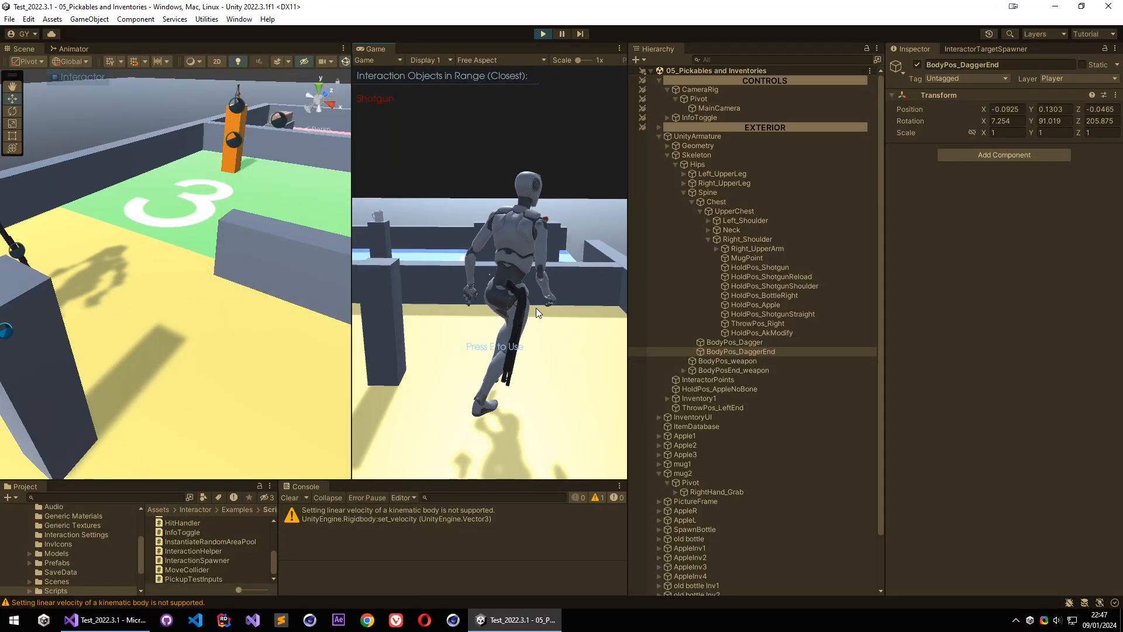
key(s)
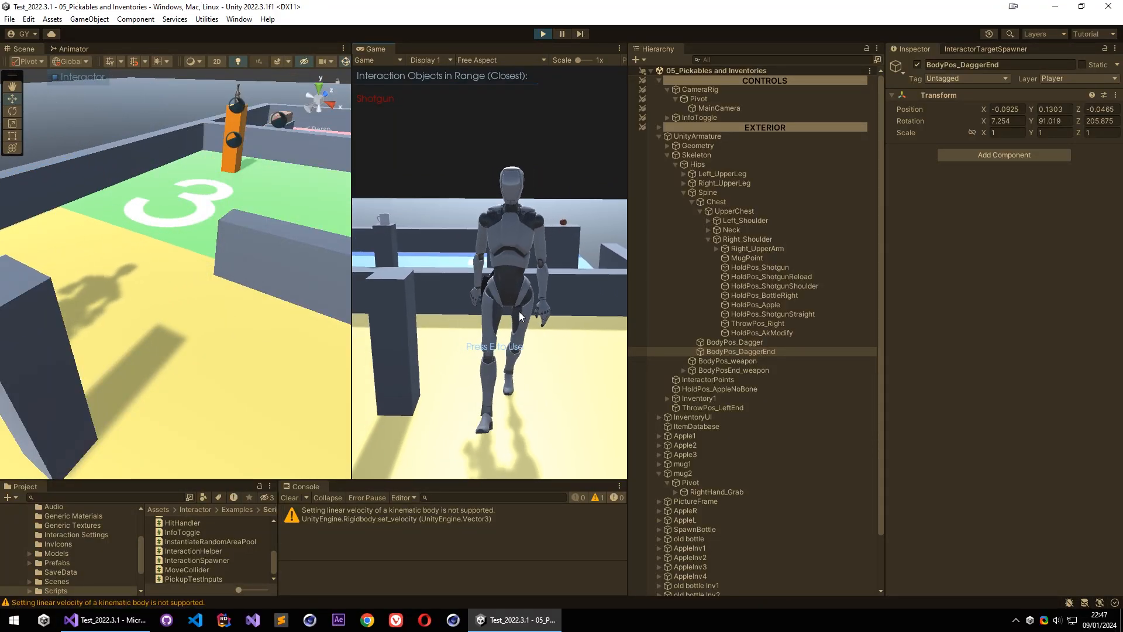
key(a)
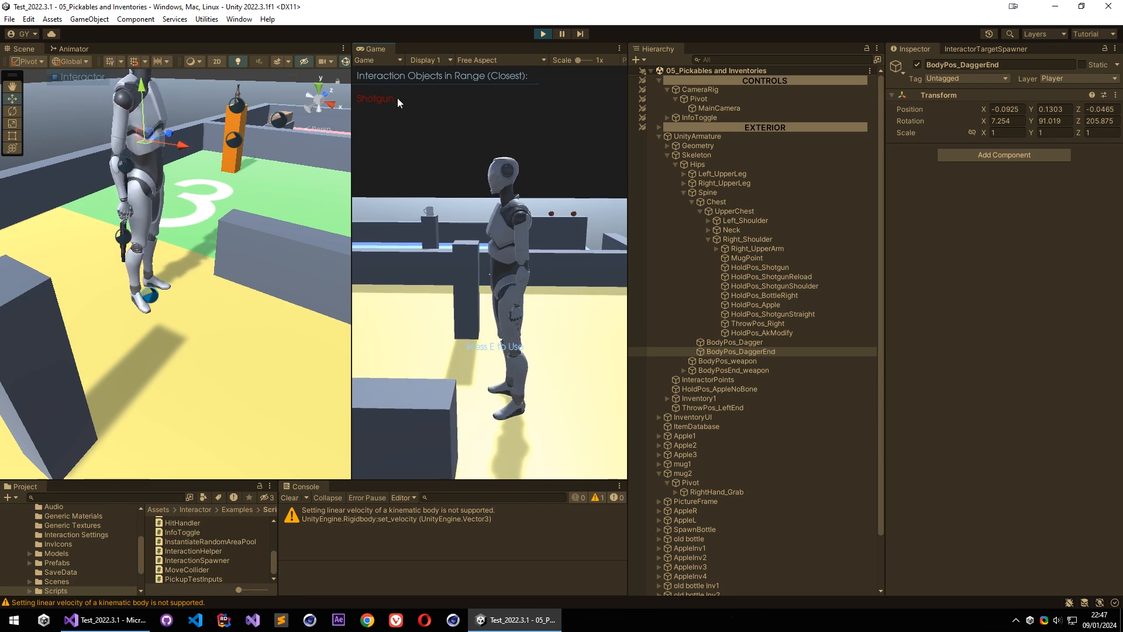
Draw the shotgun from the character's body and stow it again.
key(w)
key(e)
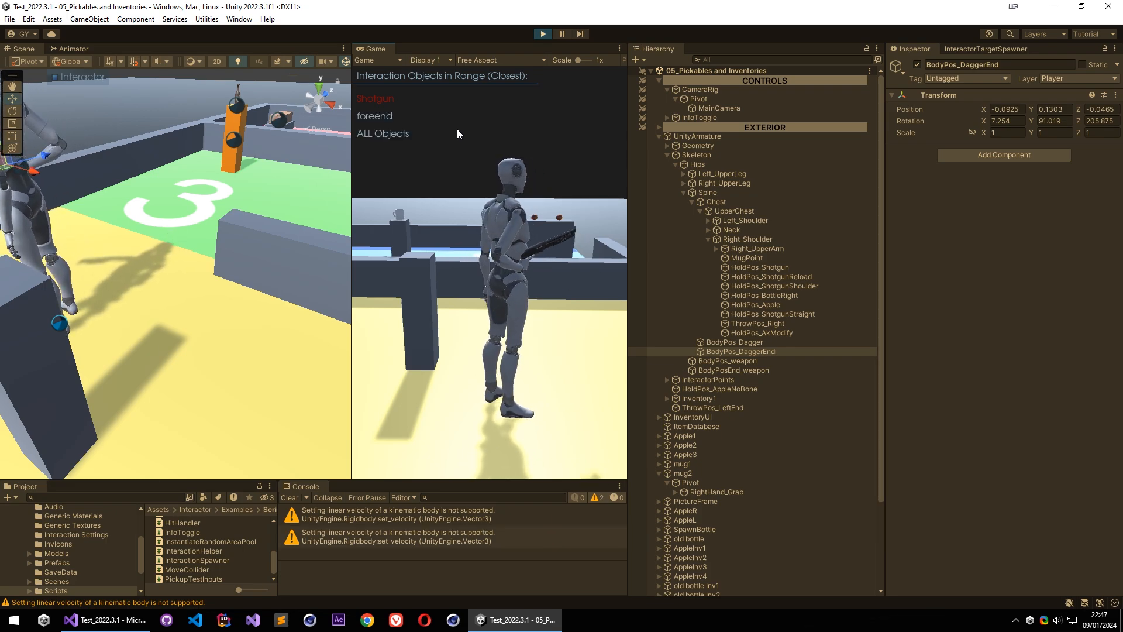
key(e)
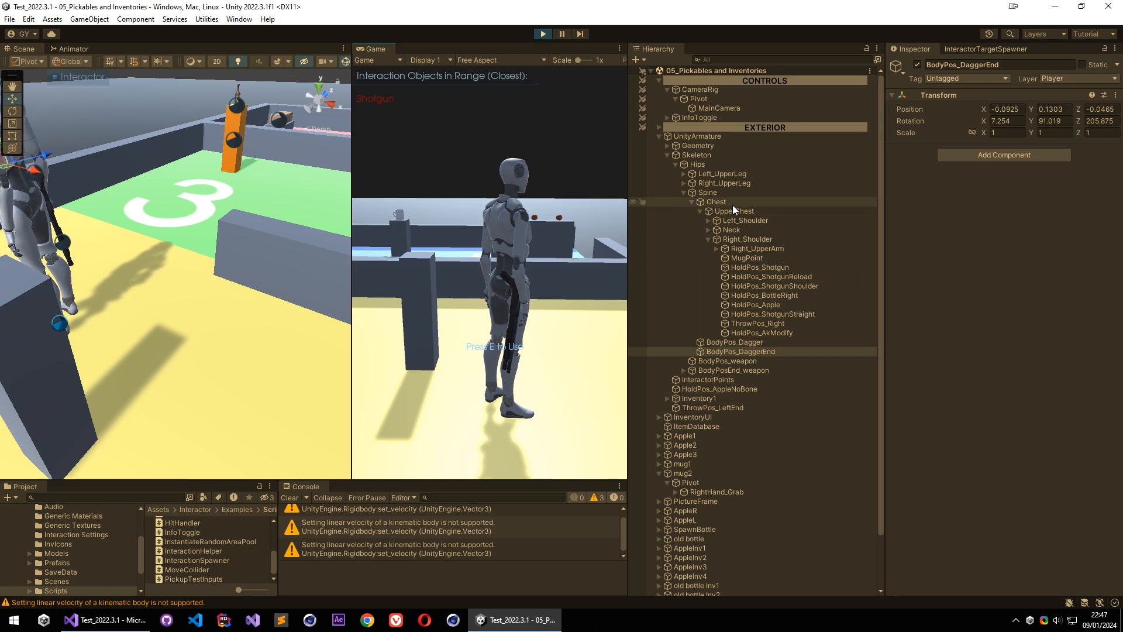
Find BodyPosEnd_weapon through InteractorPoints' first On Body Points element and frame it in the scene from behind the character.
click(715, 398)
click(711, 379)
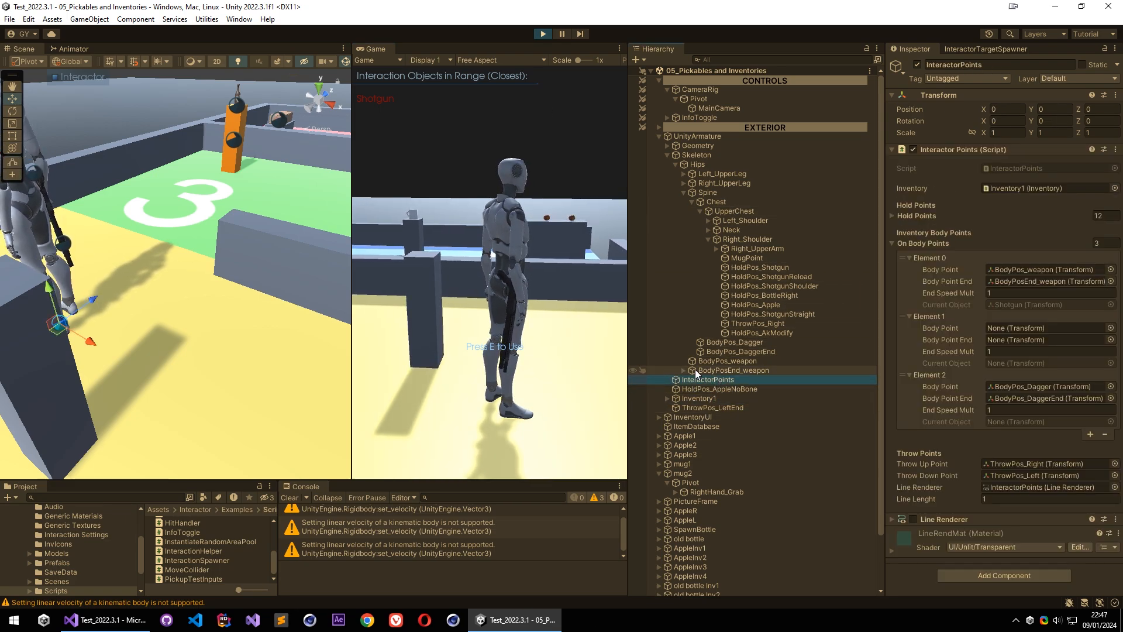
click(1017, 281)
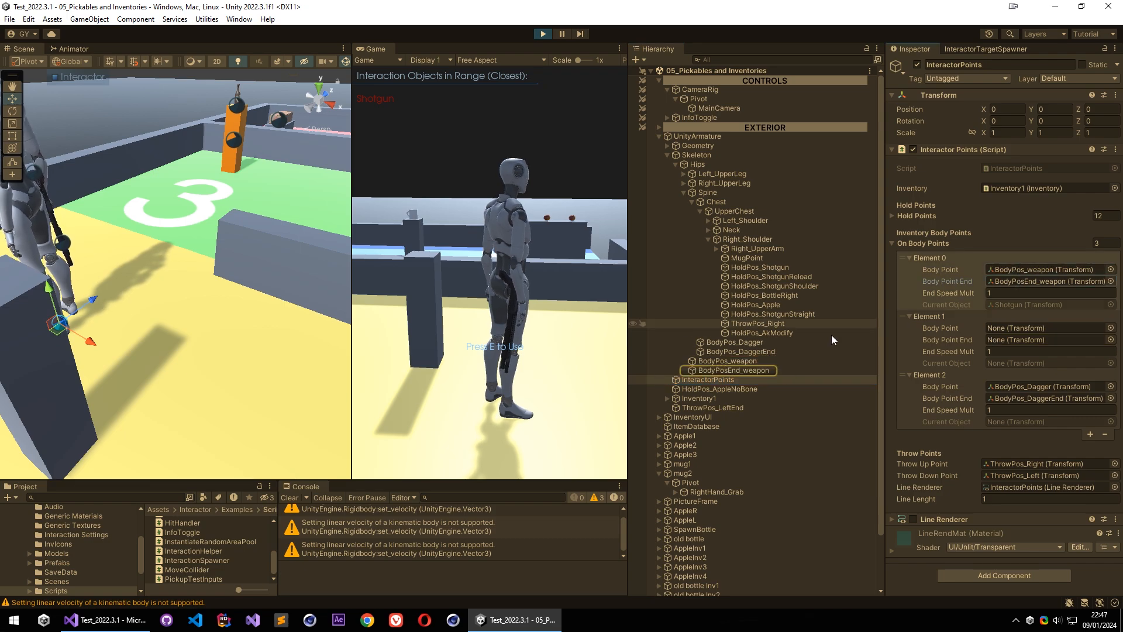
click(734, 370)
key(f)
alt+drag(95, 336, 947, 318)
alt+right_drag(234, 286, 217, 284)
alt+drag(217, 283, 201, 258)
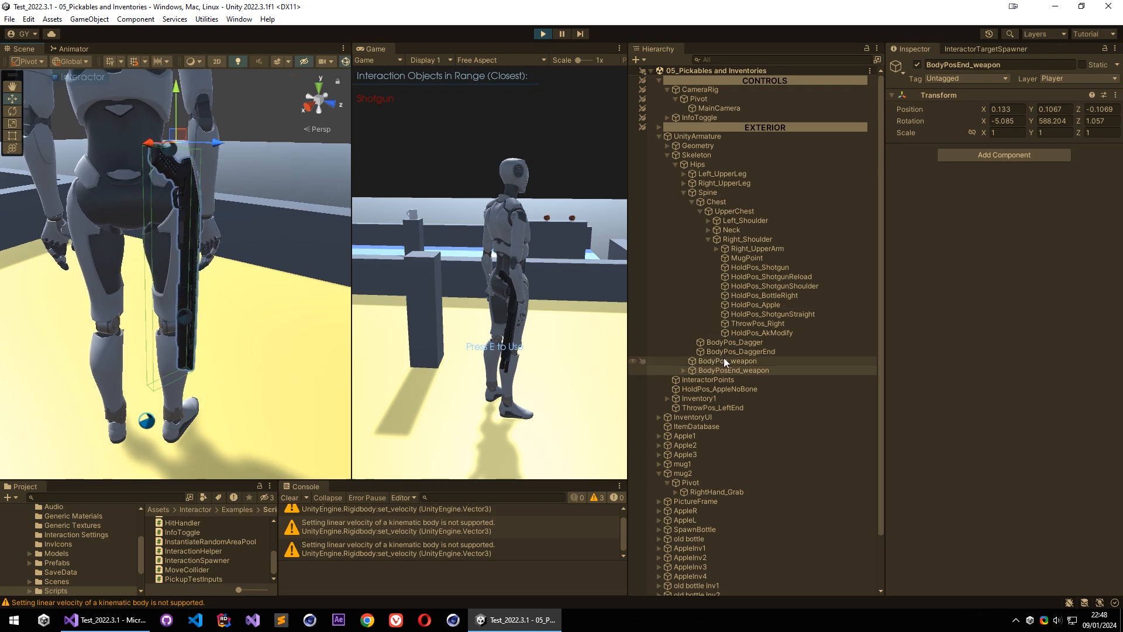
Reveal the Shotgun parented under BodyPosEnd_weapon and walk the character to check the attached gun from behind.
click(683, 371)
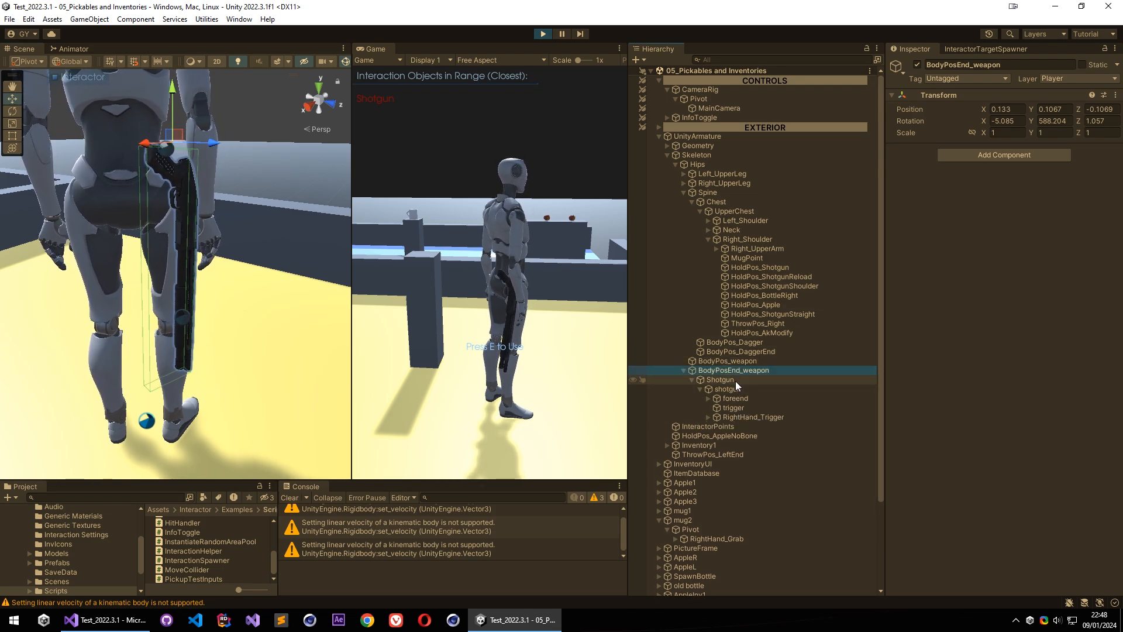
click(691, 379)
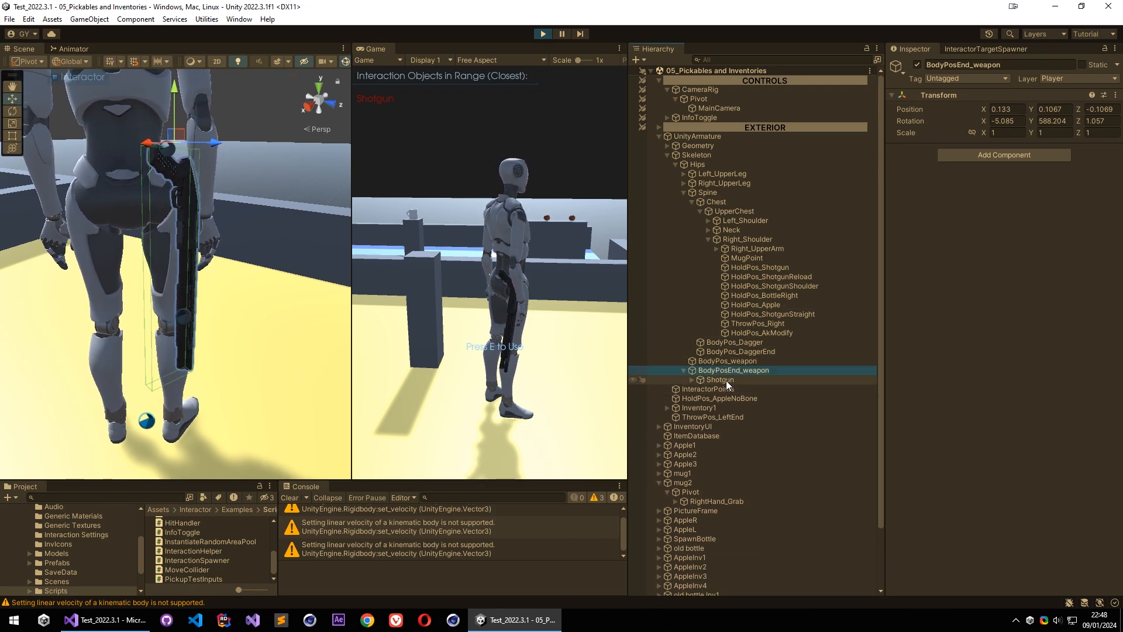
click(548, 275)
key(w)
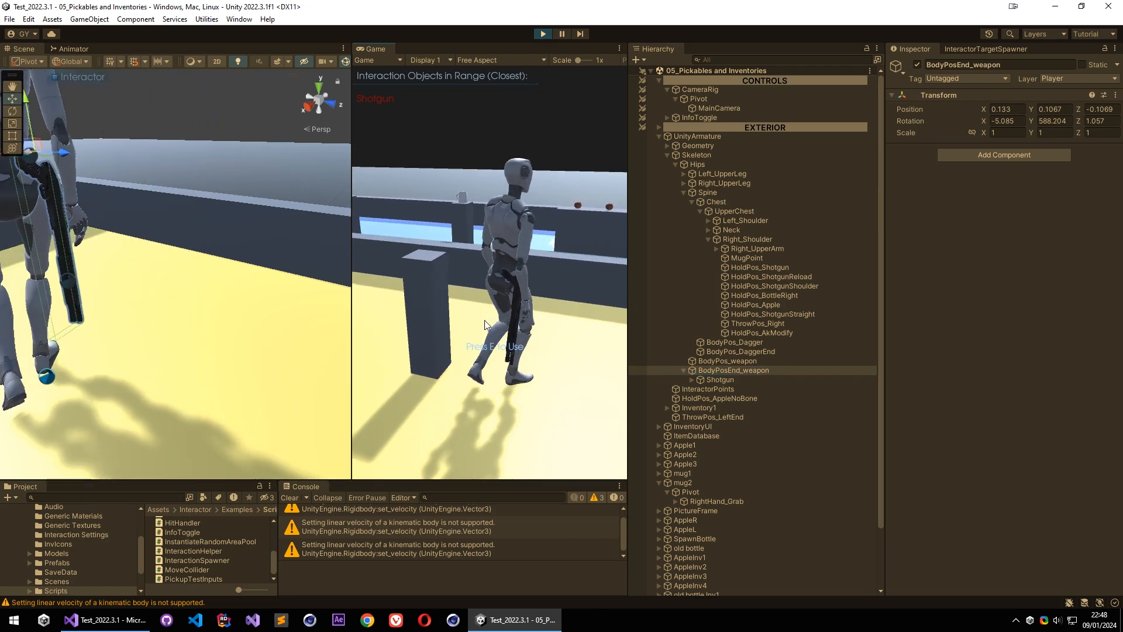
middle_drag(13, 263, 196, 257)
alt+drag(196, 257, 53, 275)
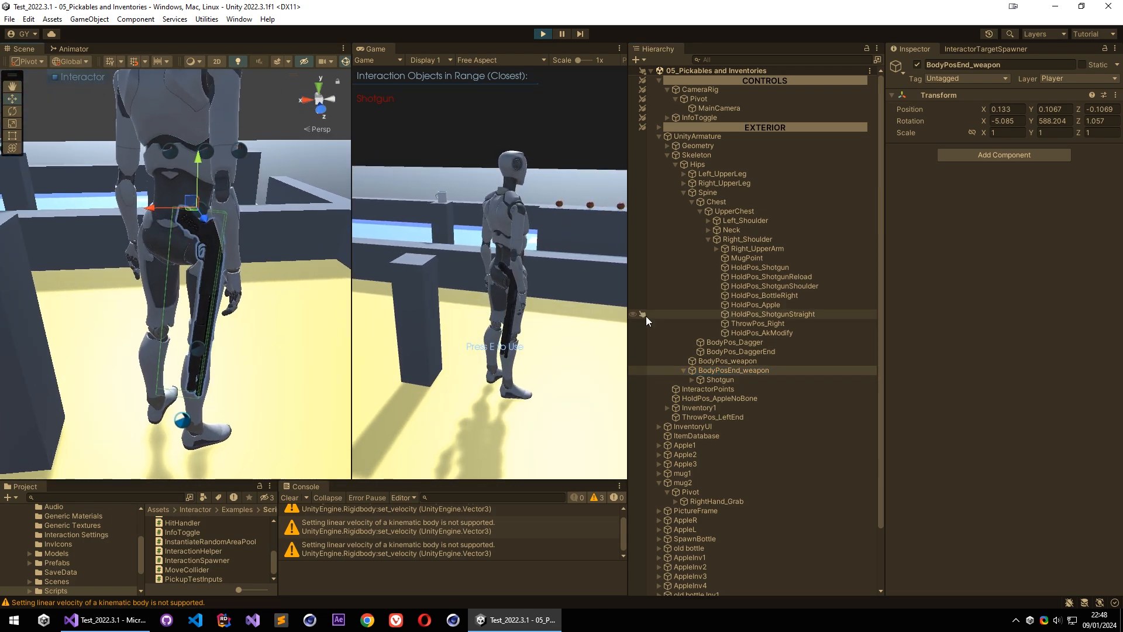
click(729, 369)
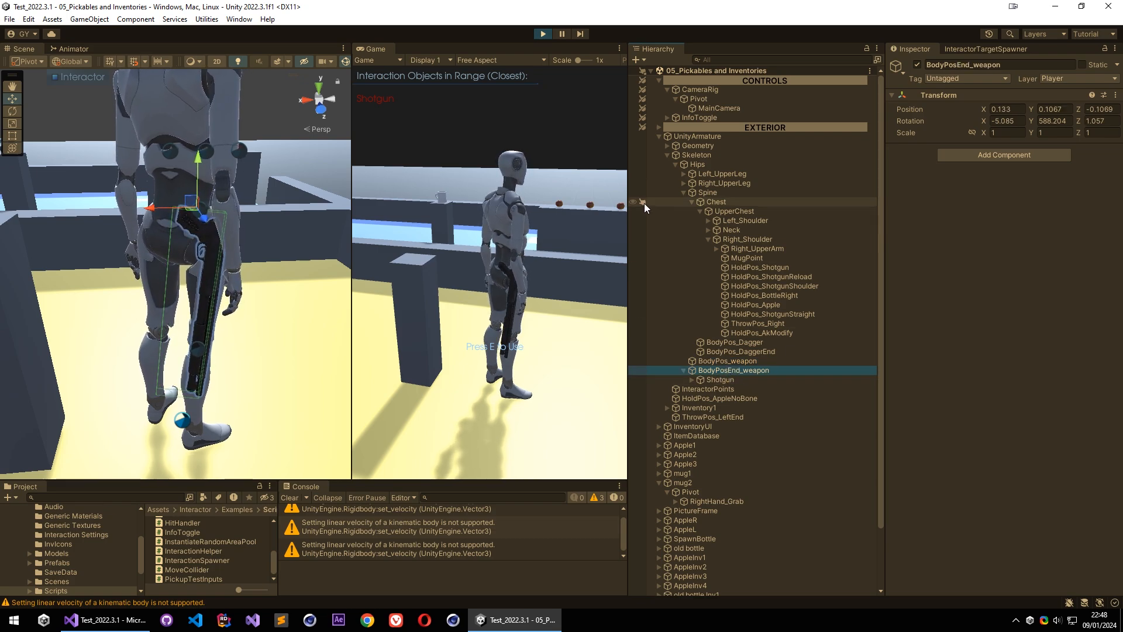
Collapse the Chest bone, select Spine, and run the character around to check how the stowed shotgun follows the body.
click(691, 201)
click(707, 193)
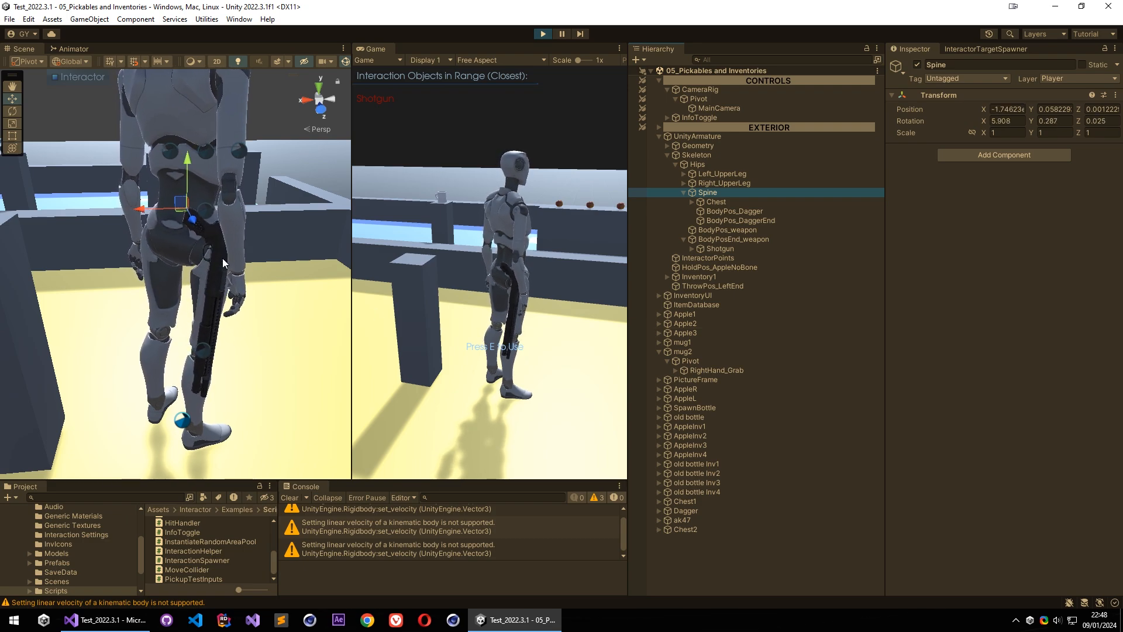
click(448, 266)
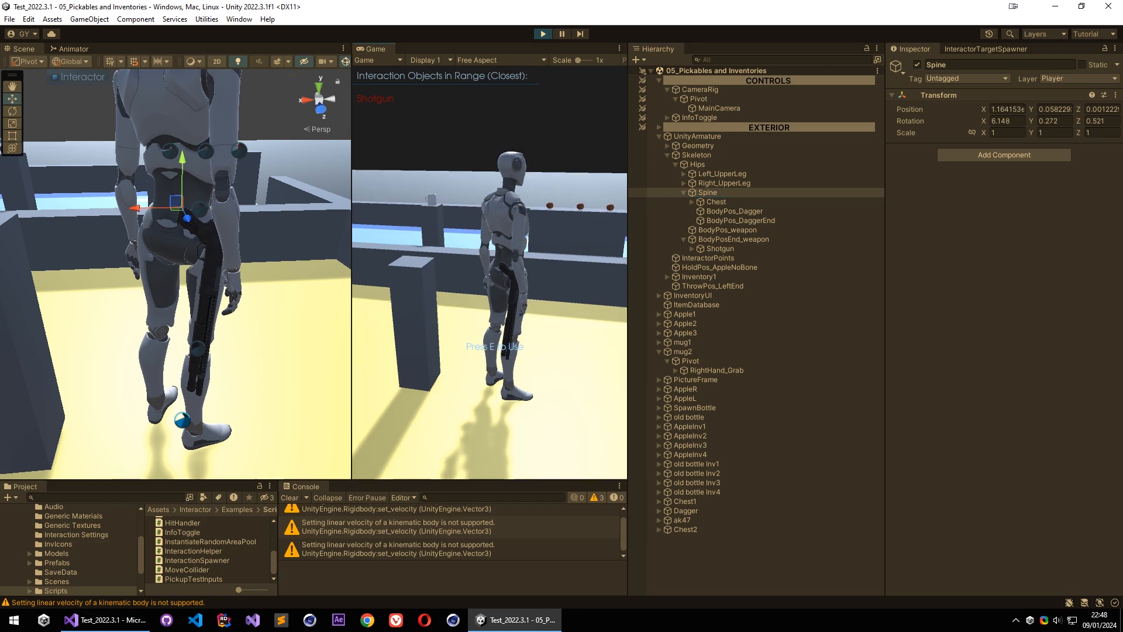
key(w)
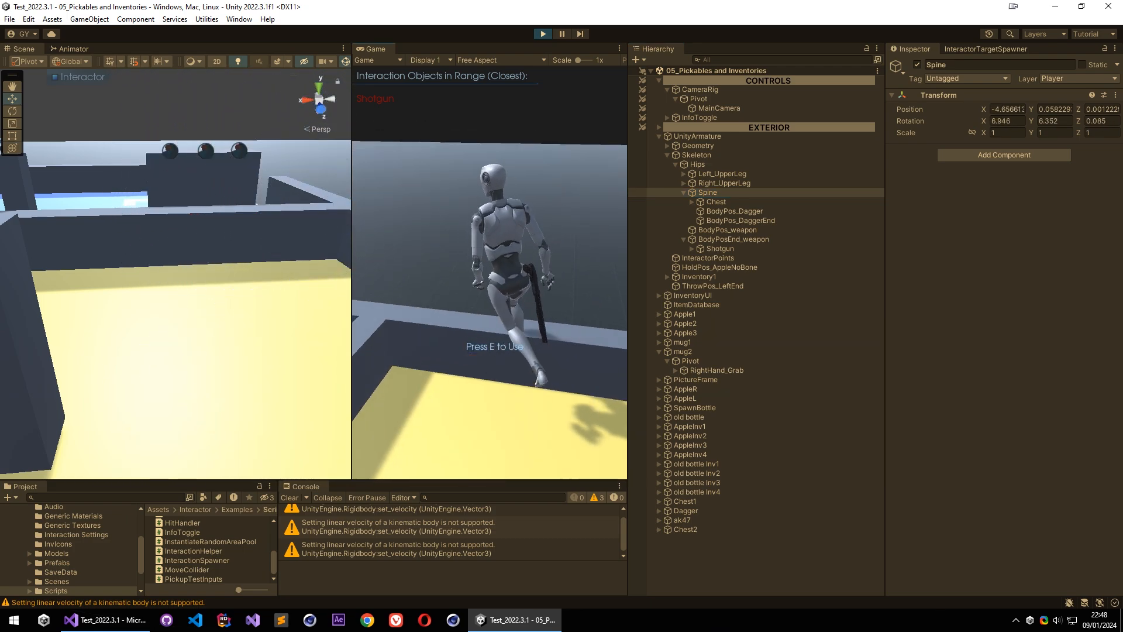
key(w)
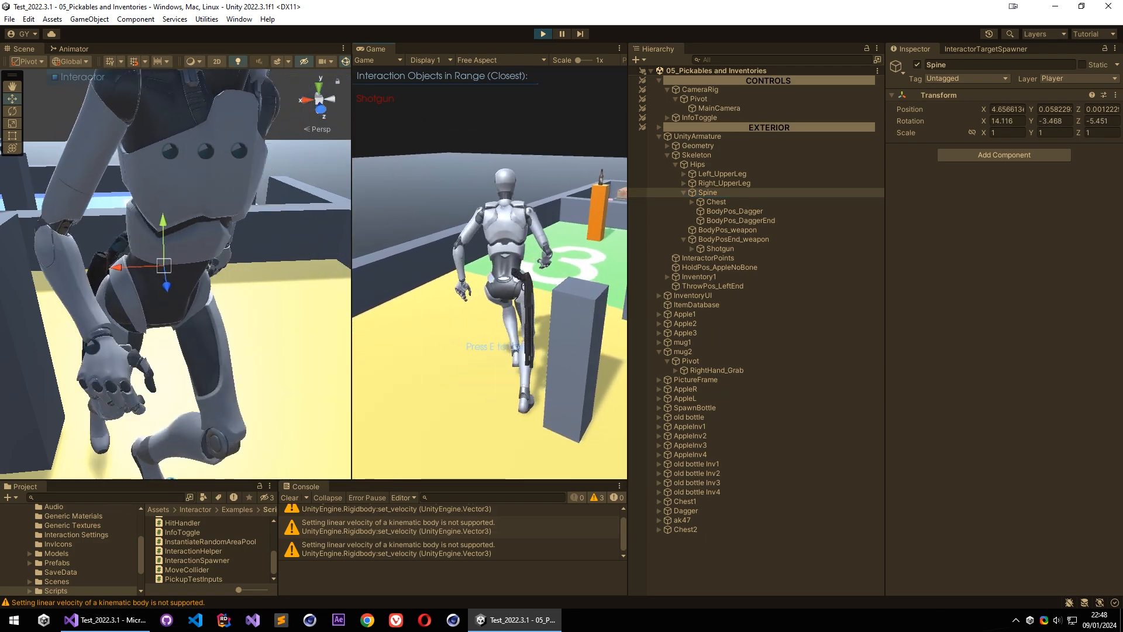
key(w)
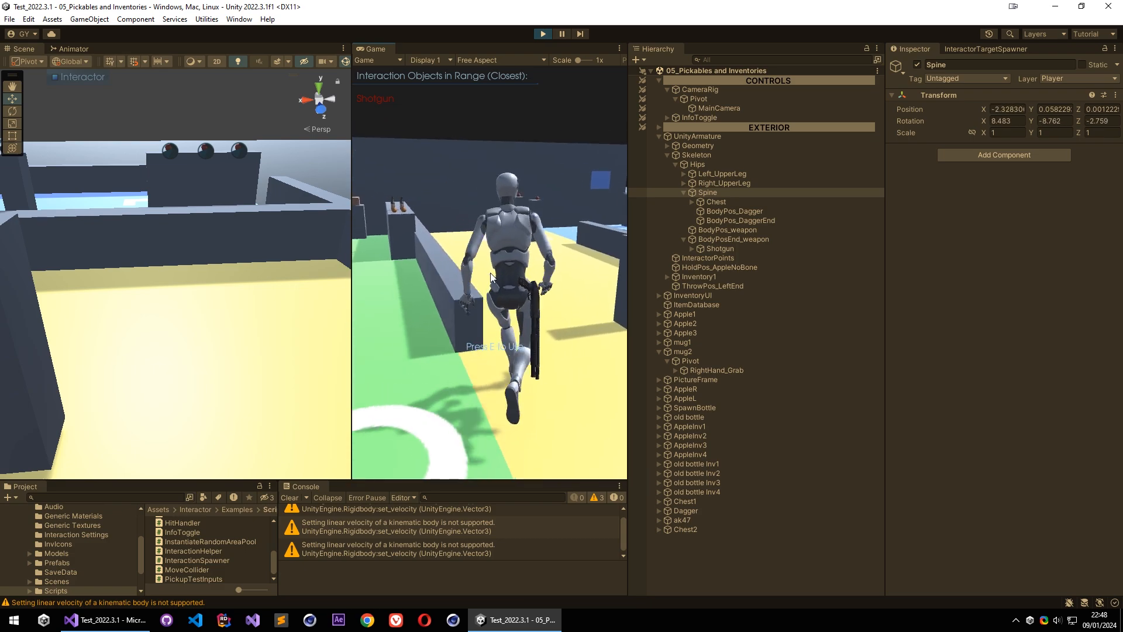
key(d)
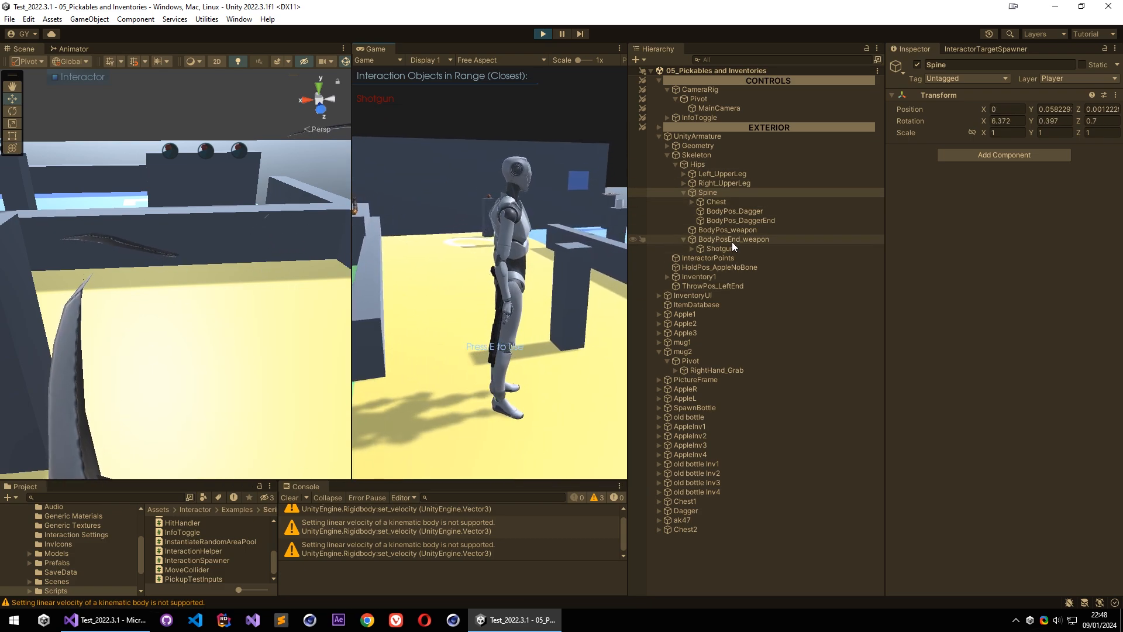
Open InteractorPoints and examine Element 0 of its On Body Points, including Body Point and Body Point End.
click(725, 275)
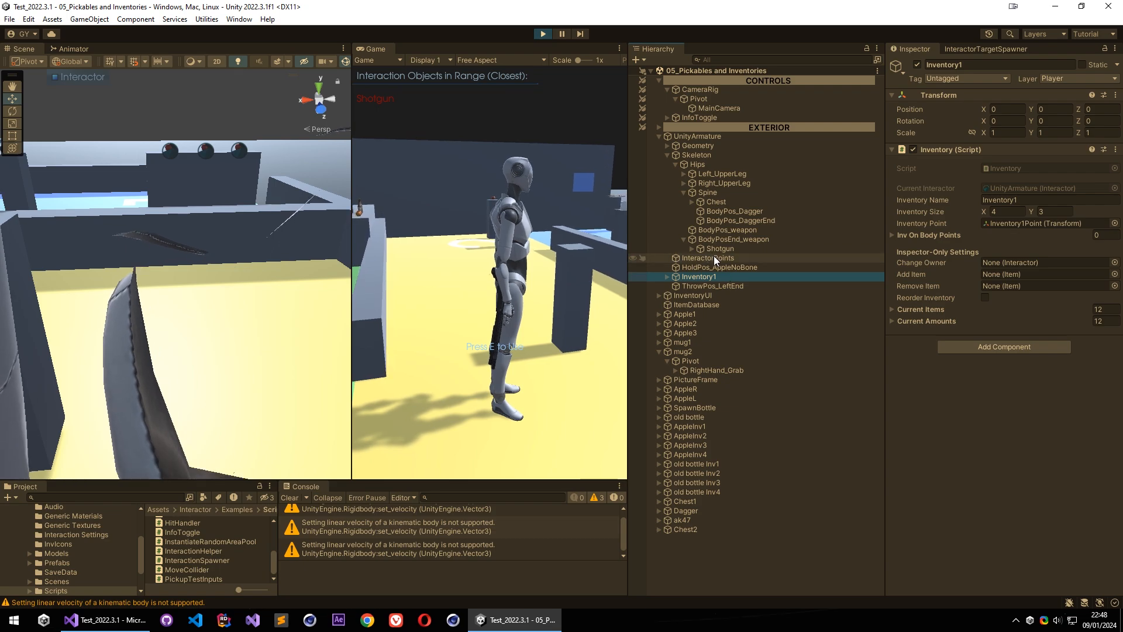
click(713, 257)
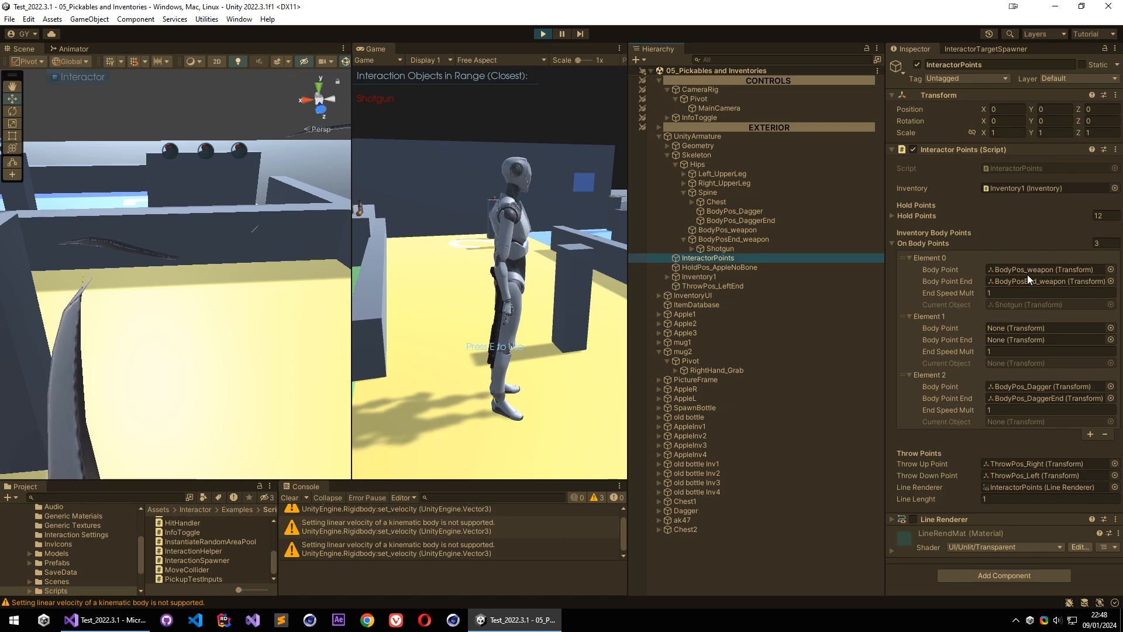
click(942, 269)
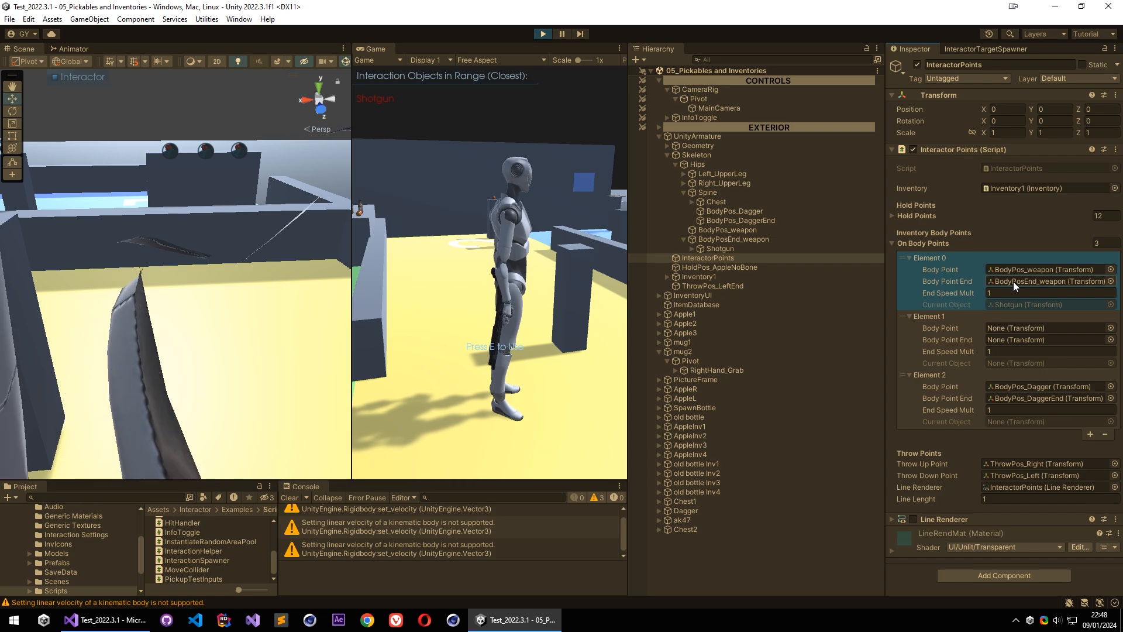
Have the character draw the shotgun from its body and view it up close in the scene from the gun side.
click(526, 169)
key(e)
key(Escape)
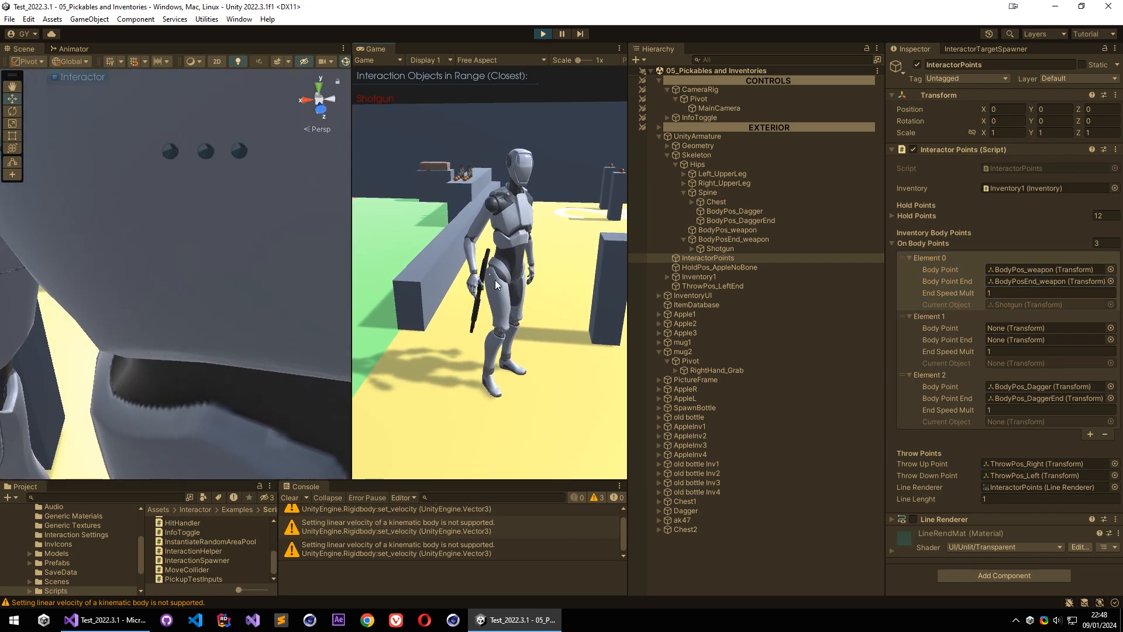
scroll(198, 318, down, 5)
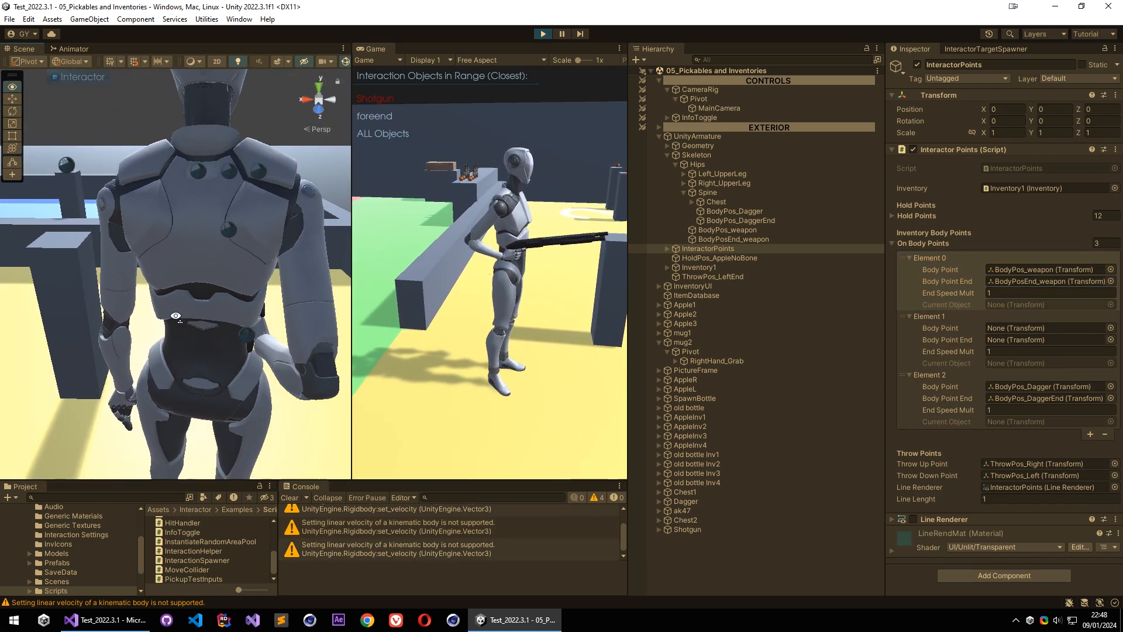
alt+drag(190, 316, 922, 322)
Change the playback speed with the Set Game Time utility and have the character stow the shotgun on its body.
click(207, 18)
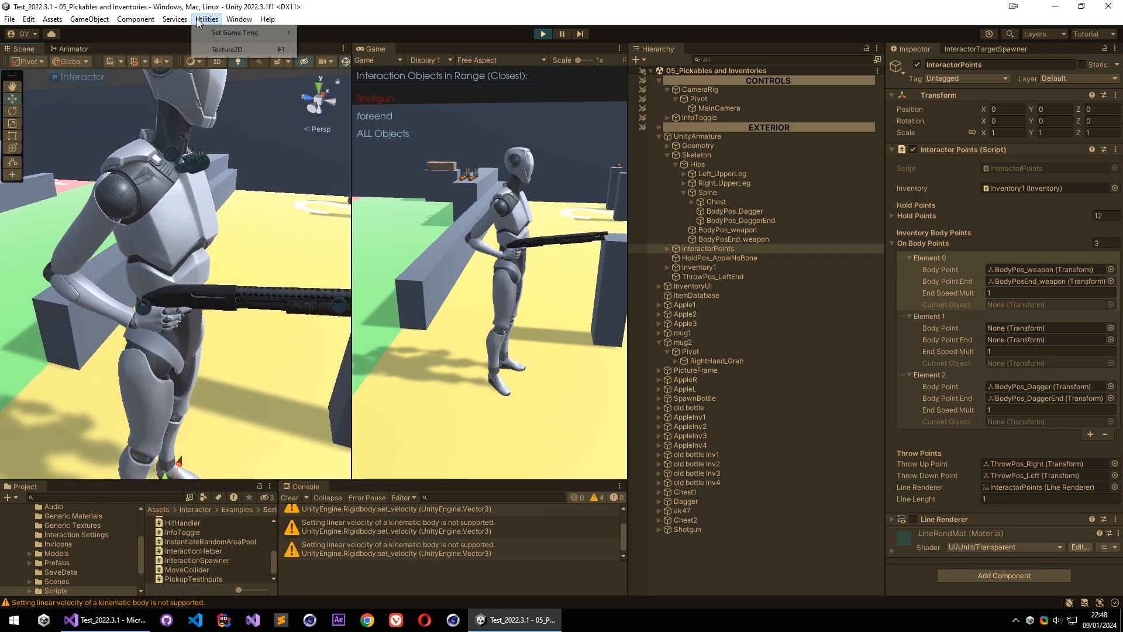
mouse_move(245, 32)
click(337, 85)
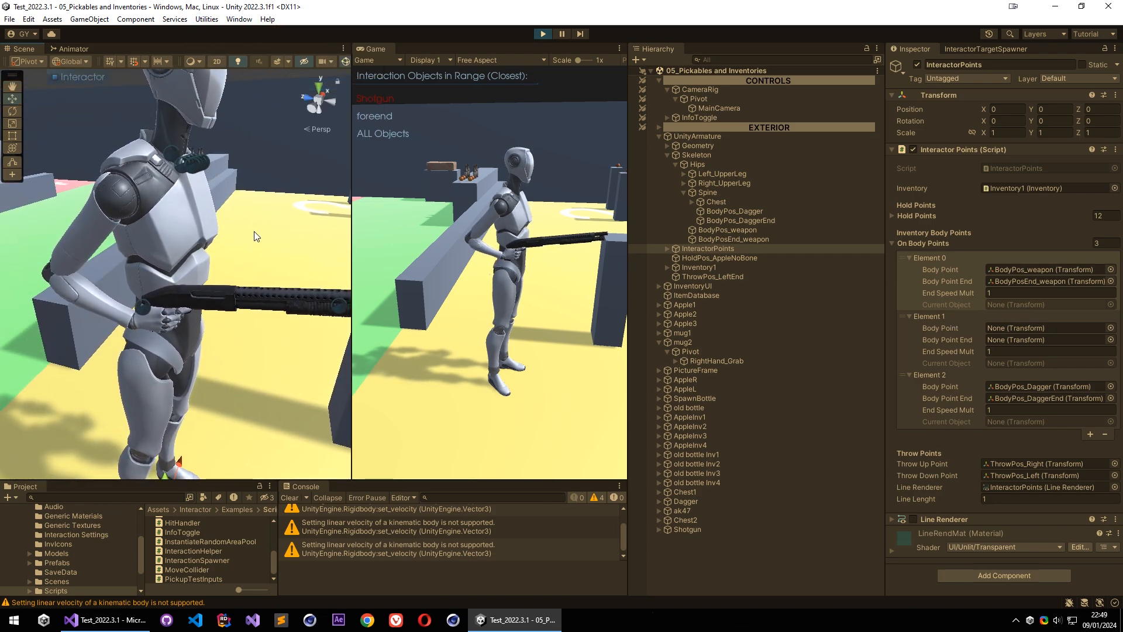
key(Escape)
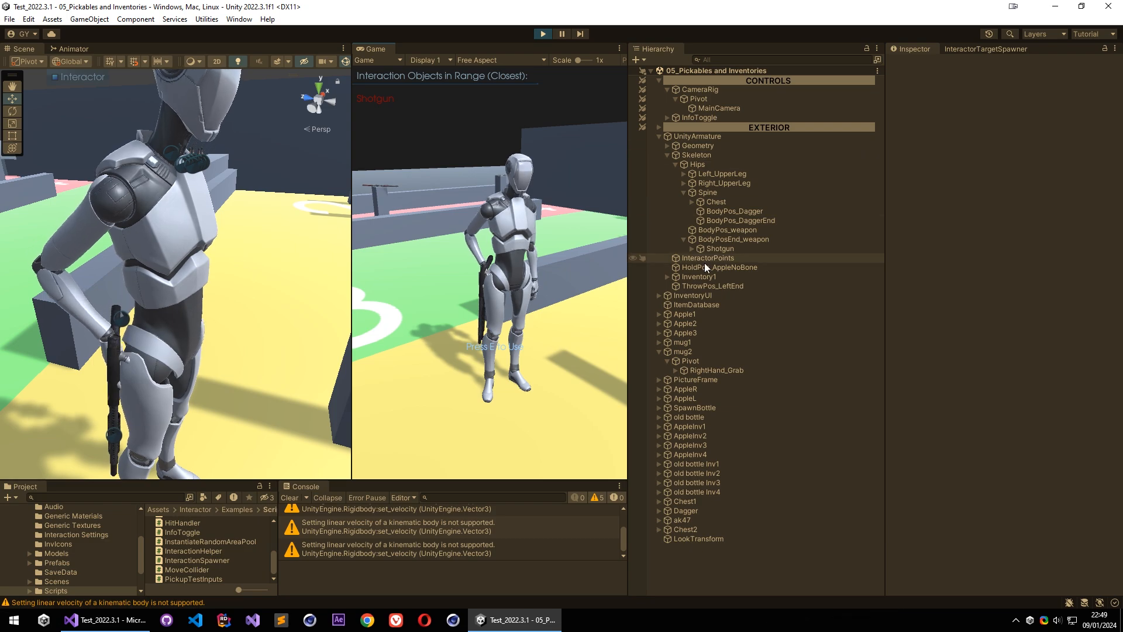
Locate BodyPos_weapon from Element 0 of InteractorPoints' On Body Points and clear that element's Body Point End.
click(709, 257)
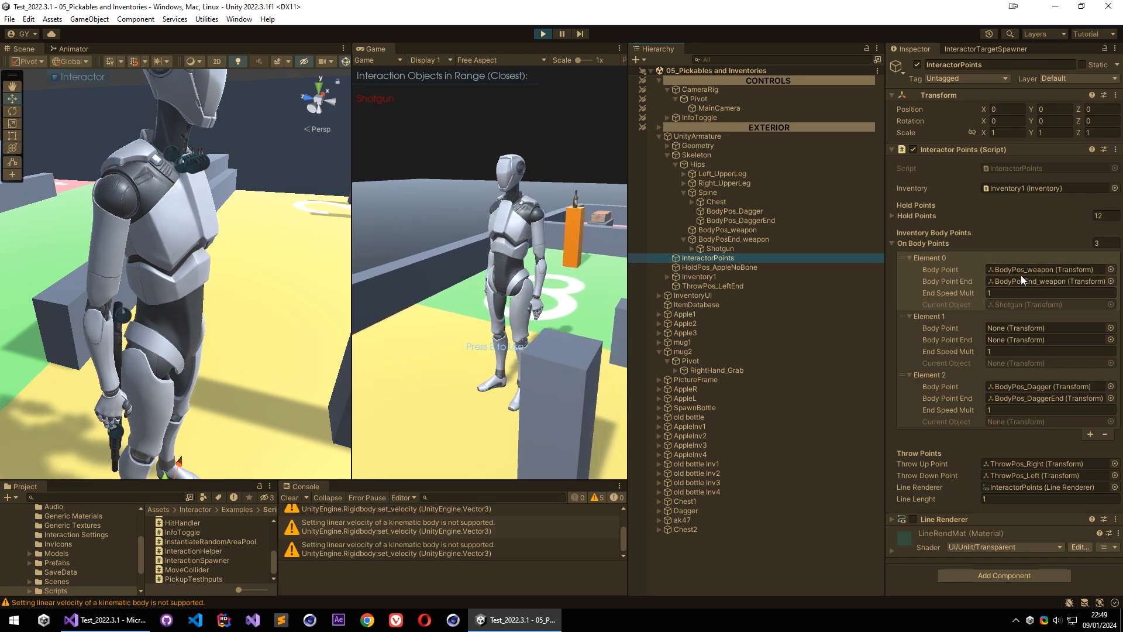
click(1009, 292)
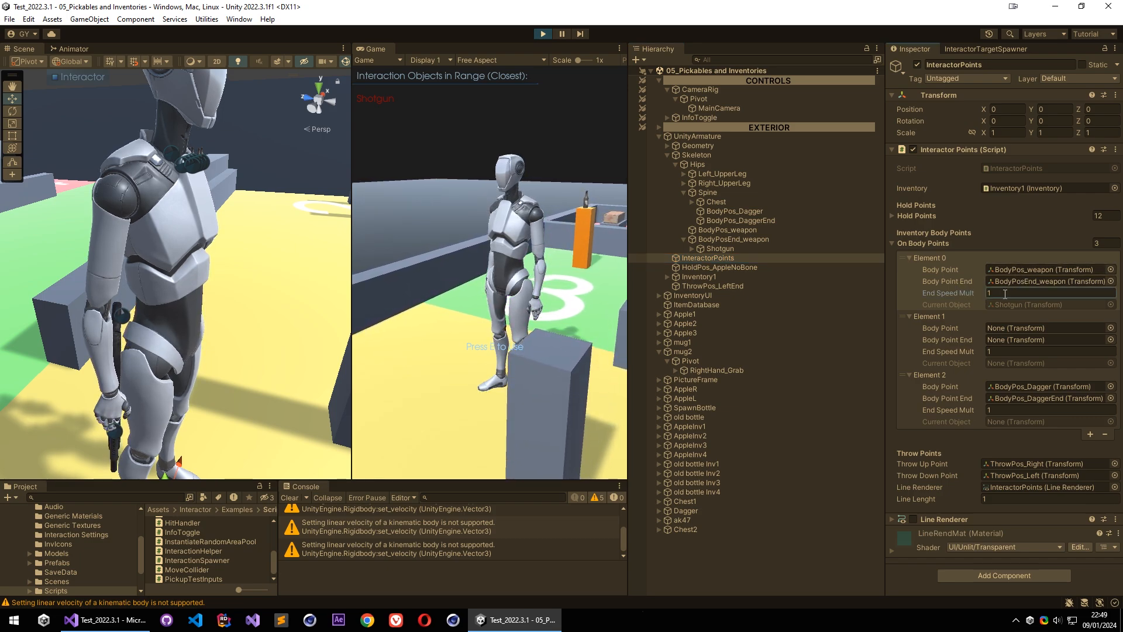
drag(978, 293, 1066, 286)
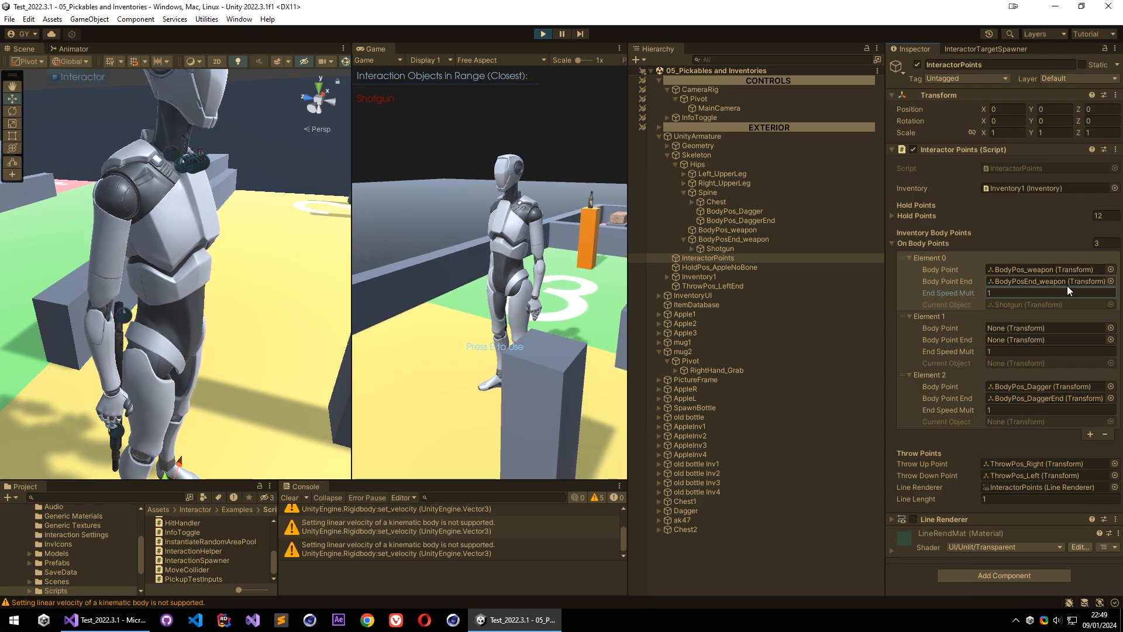
click(1028, 270)
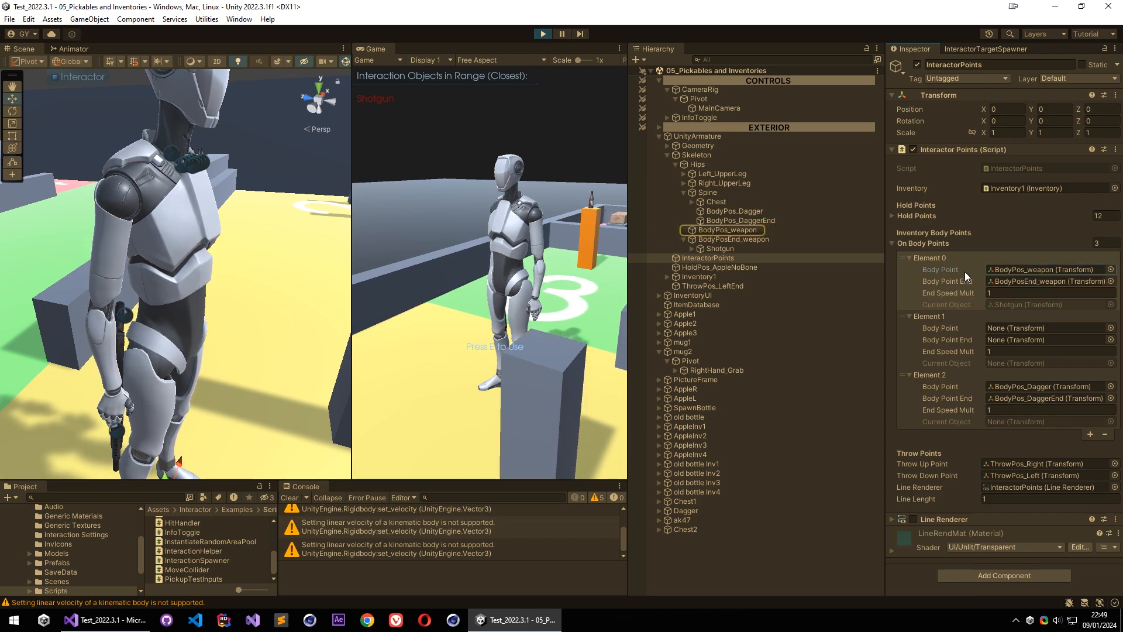
click(1008, 282)
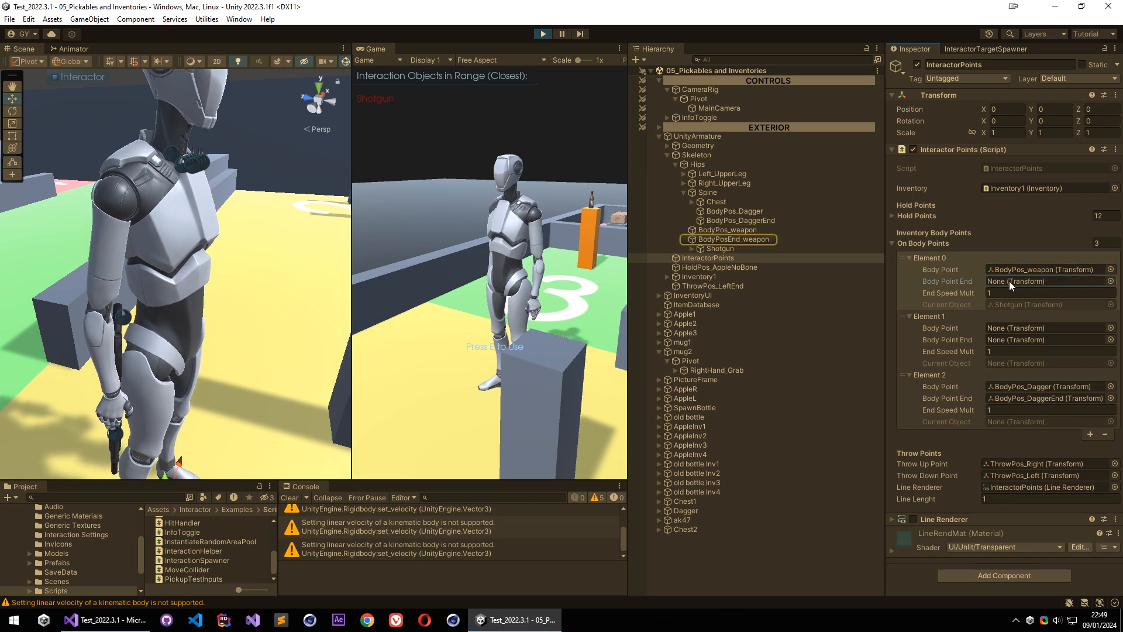
key(Delete)
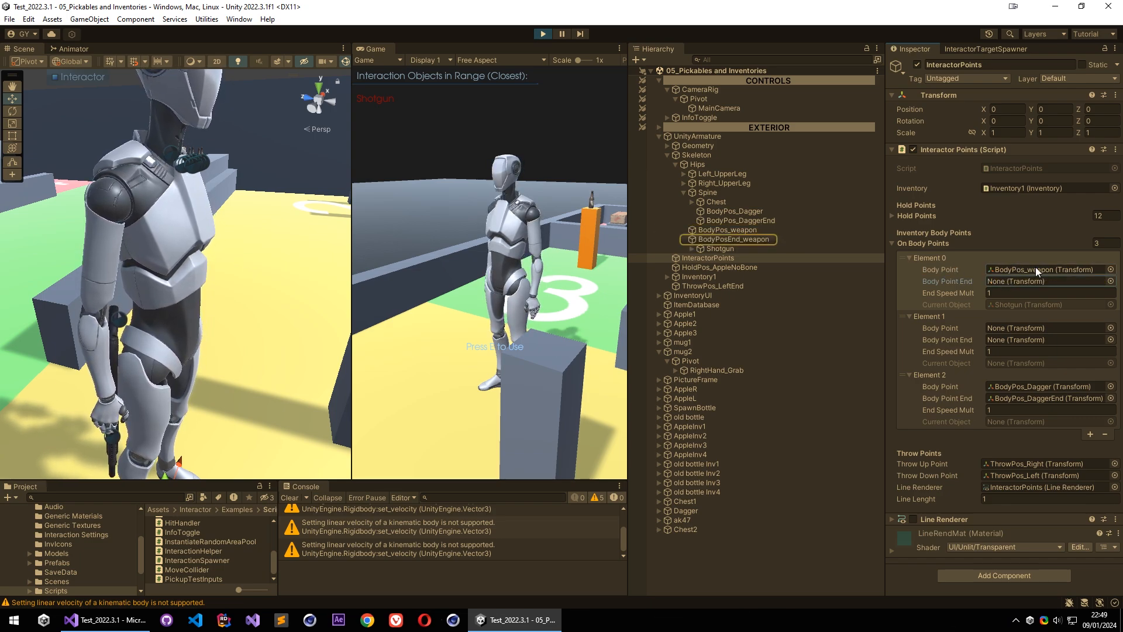
Stop play mode and look over the InteractorPoints body points and the mug2 pick-up settings.
click(544, 34)
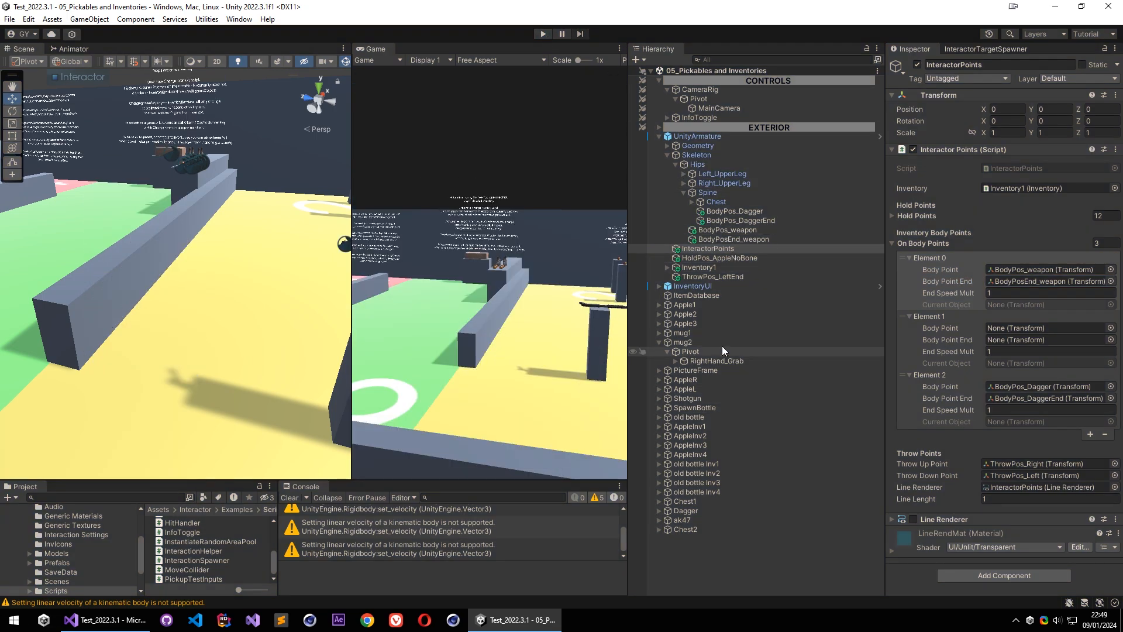
click(728, 286)
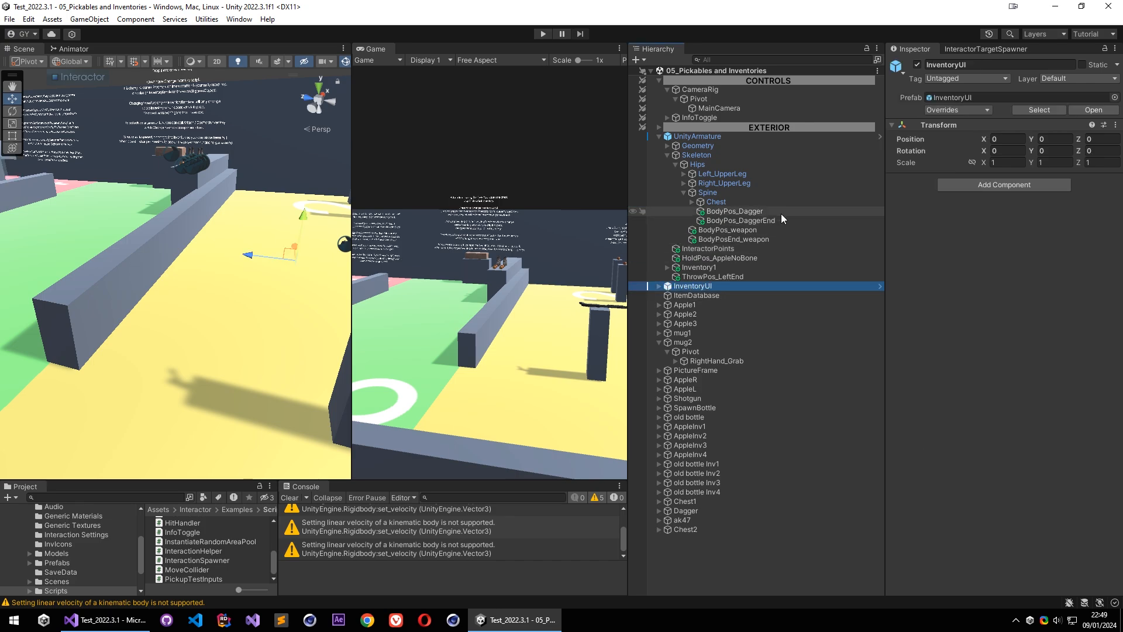
click(790, 249)
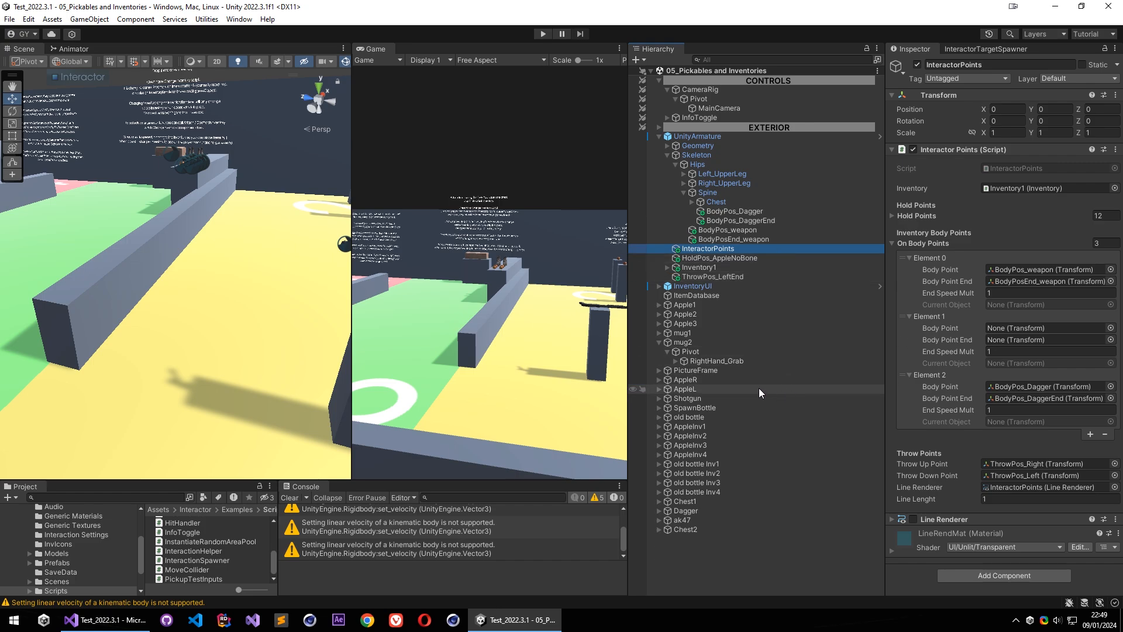
click(707, 341)
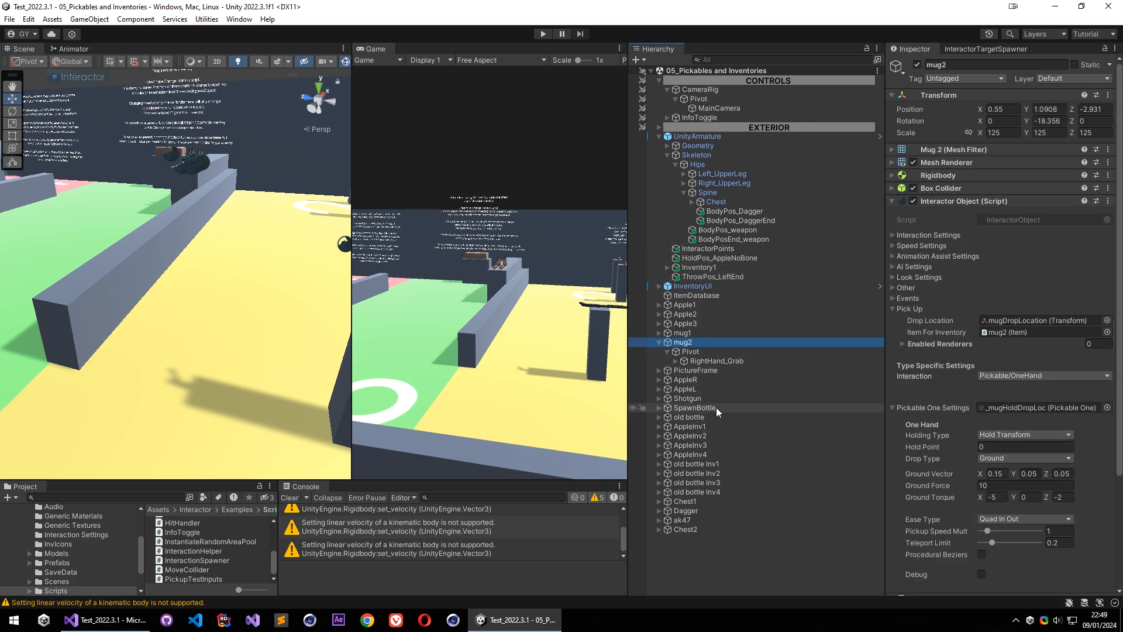
Select the parent Shotgun object from the scene and show the Drop Type options in its Pickable One Settings.
right_drag(182, 335, 247, 280)
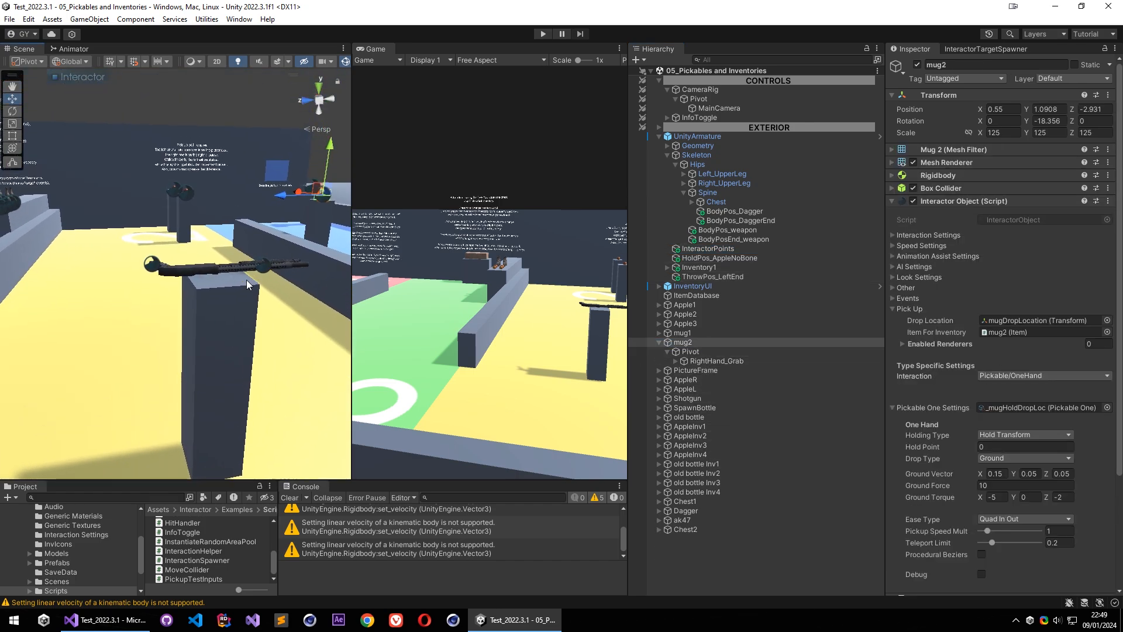
click(247, 279)
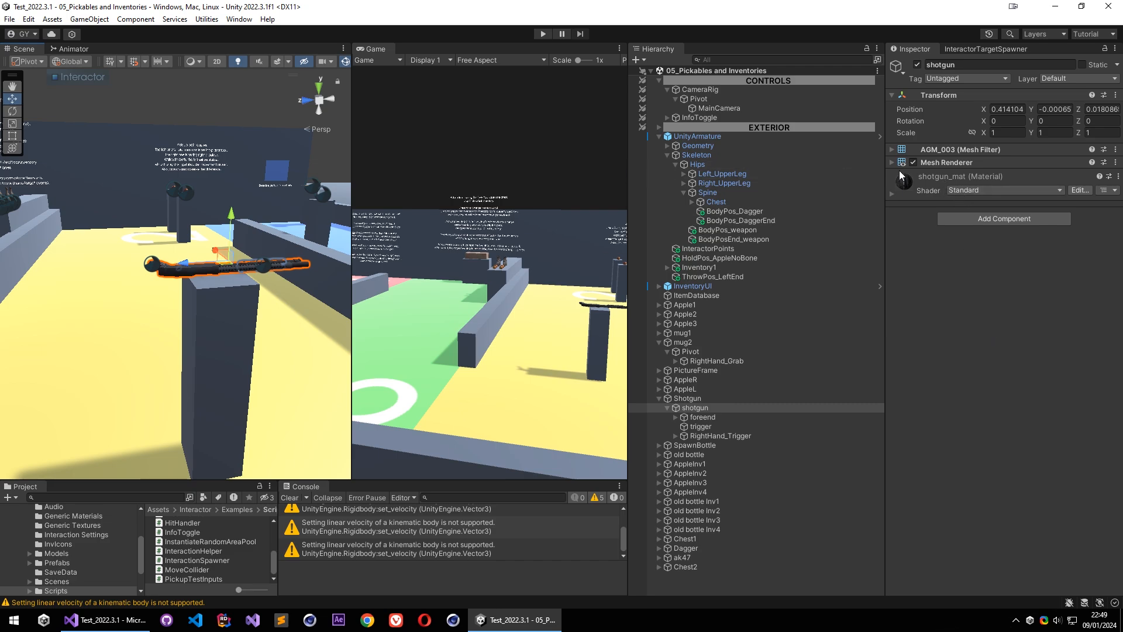
click(689, 399)
scroll(966, 322, down, 3)
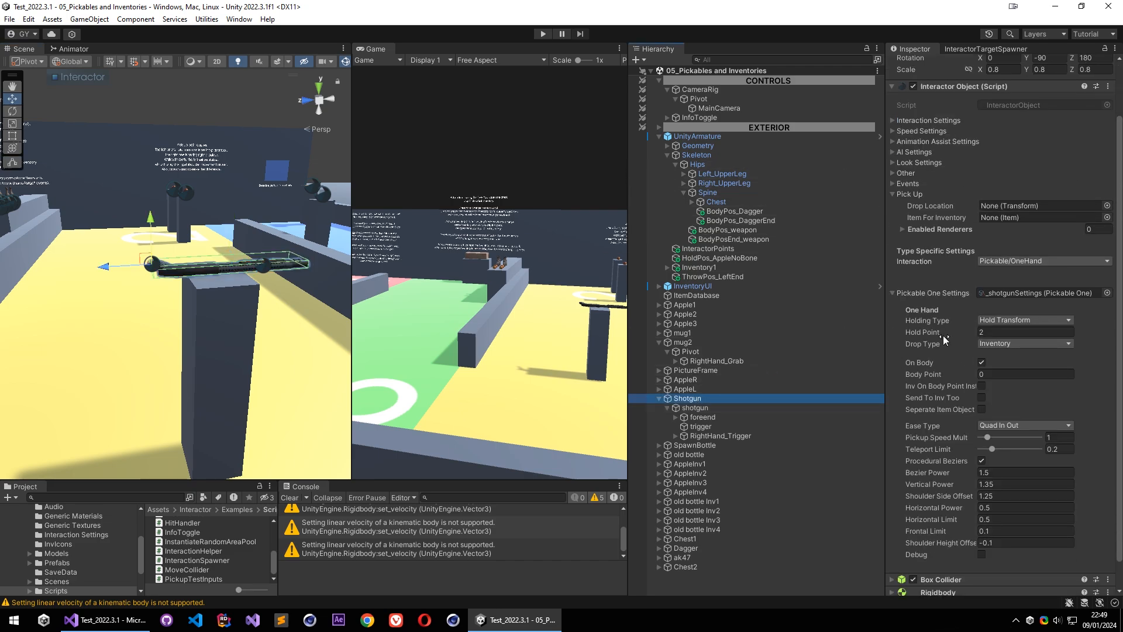
click(988, 315)
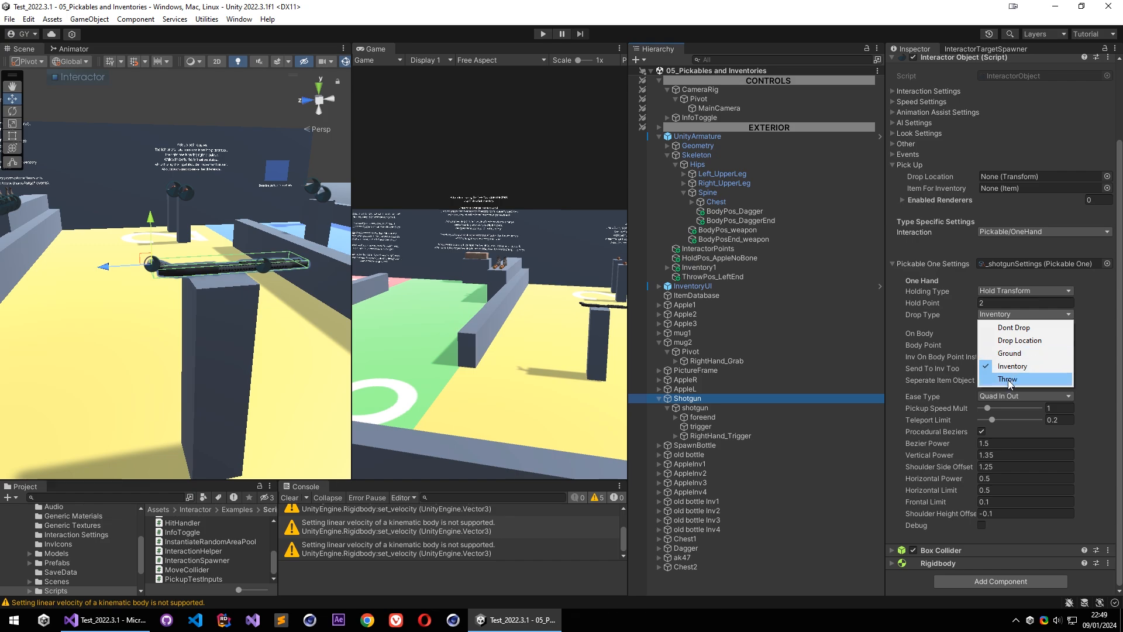
Collapse the On Body Points list of InteractorPoints and select the old bottle on the orange pillar.
click(732, 248)
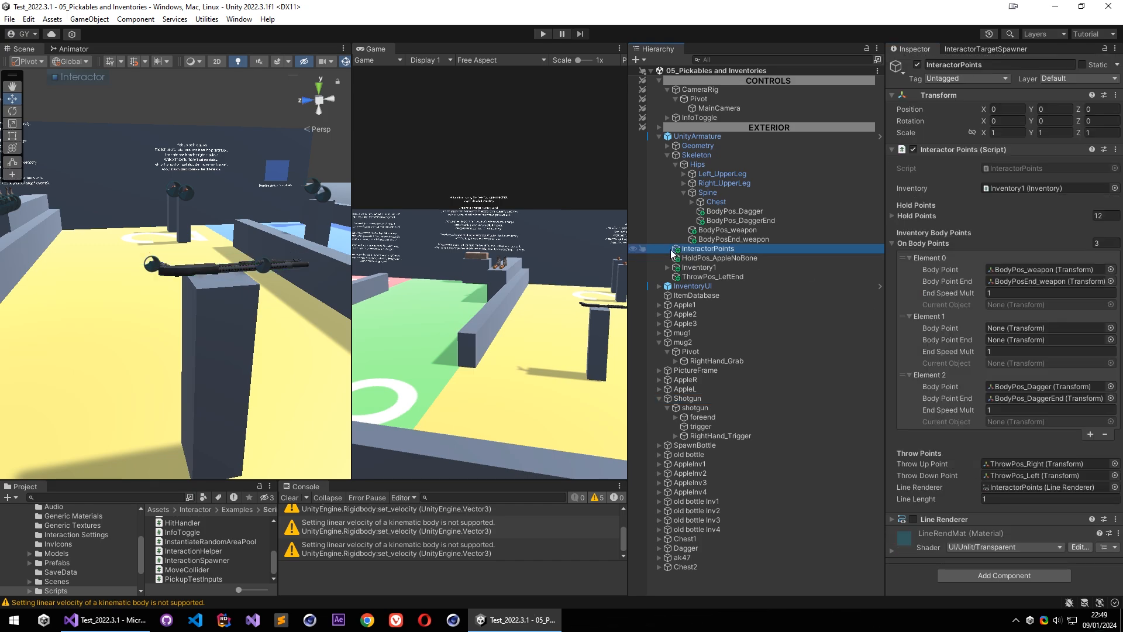
click(918, 242)
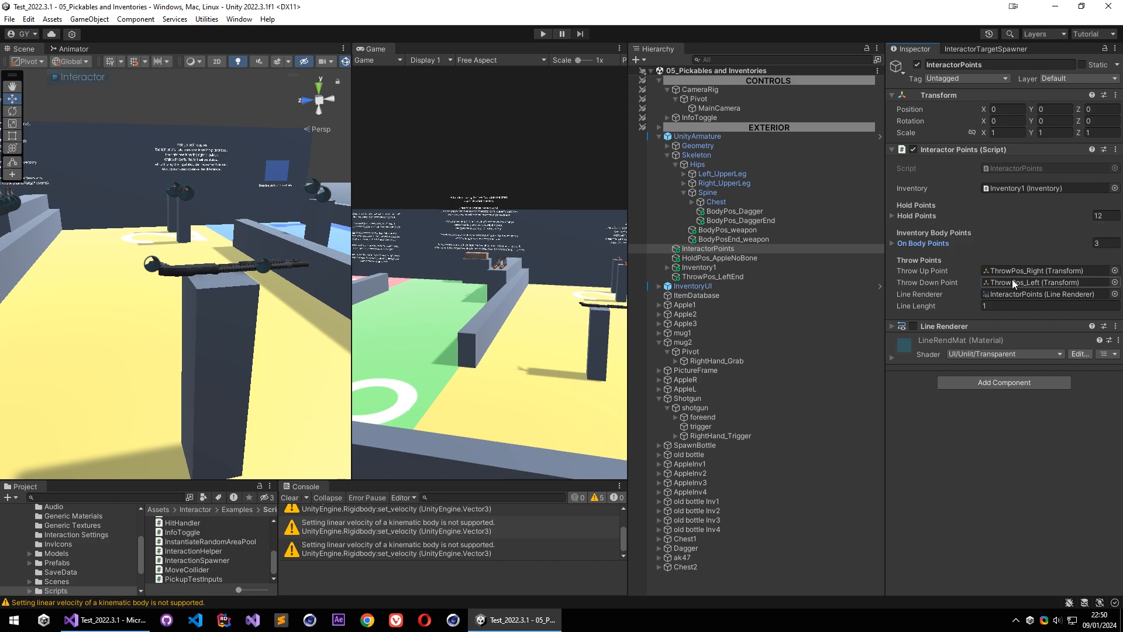
right_drag(293, 419, 369, 311)
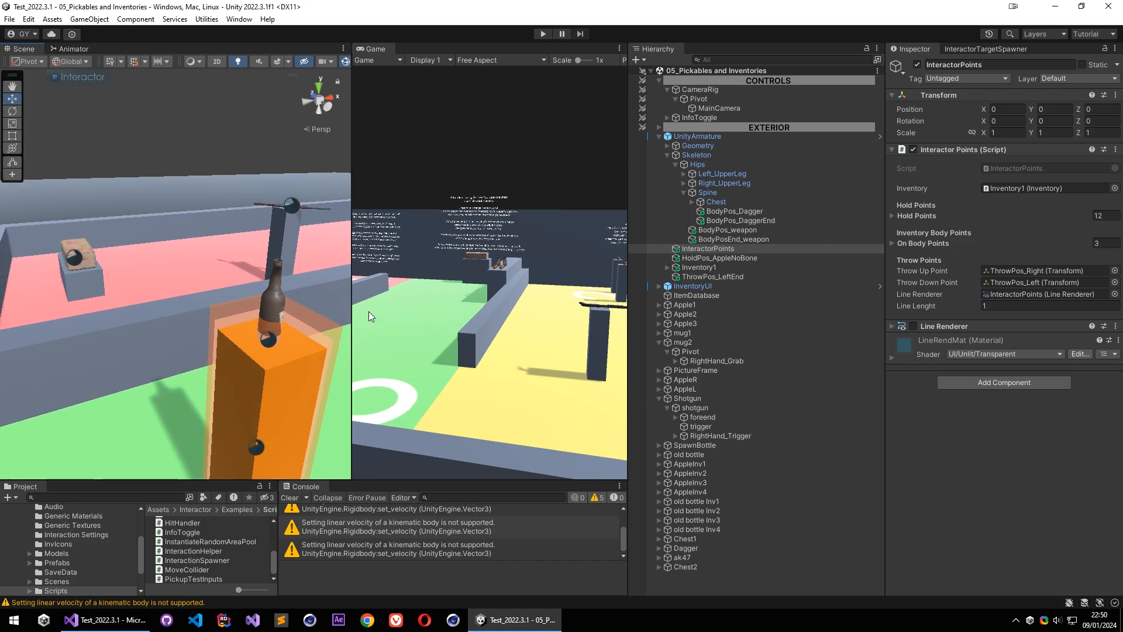
click(269, 307)
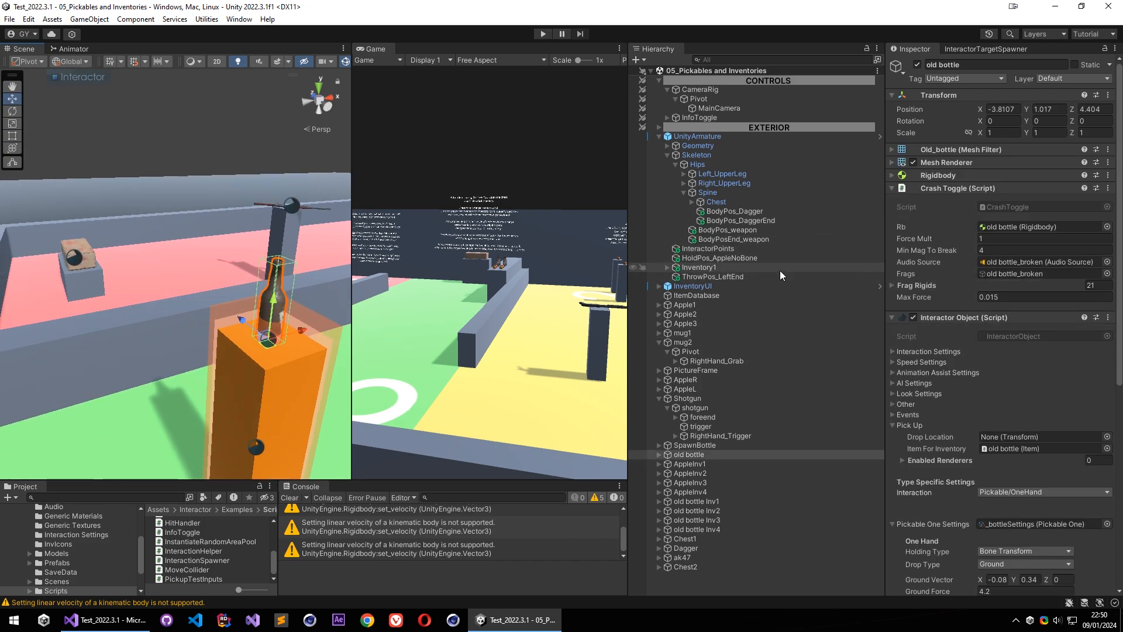
View the character from the front and locate ThrowPos_Right through InteractorPoints' Throw Up Point.
right_drag(219, 283, 251, 294)
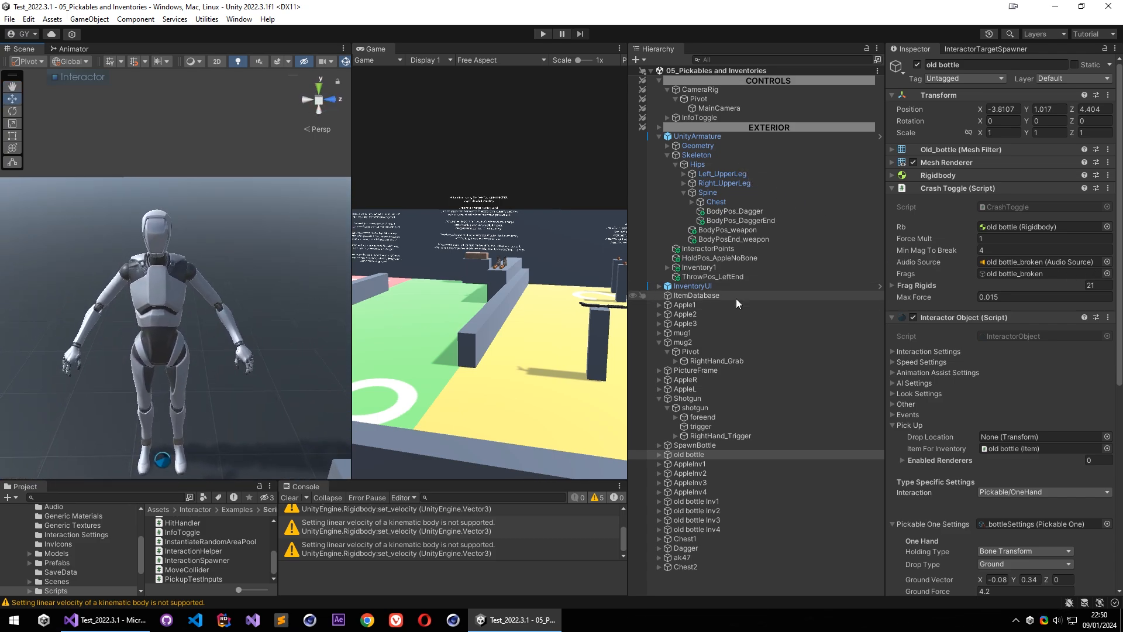
click(733, 249)
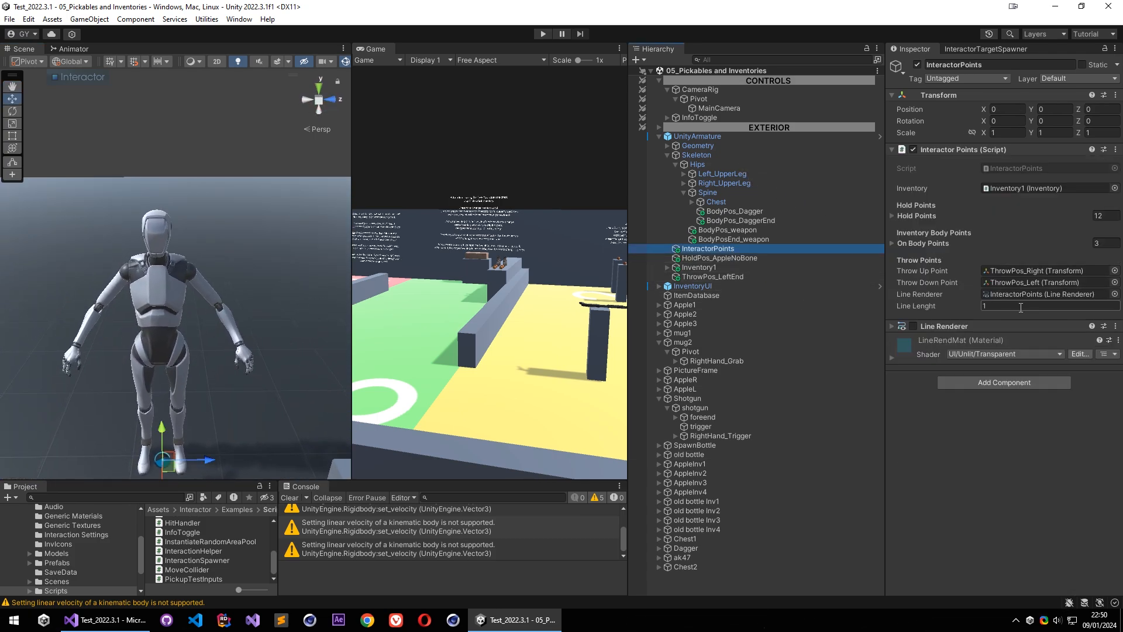
click(1026, 273)
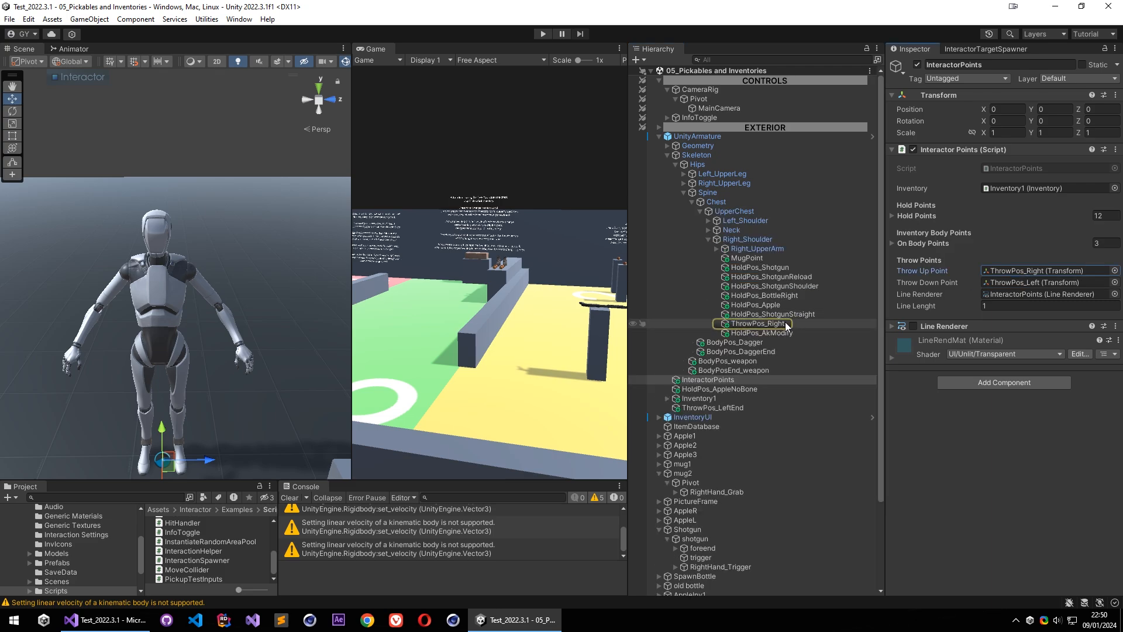
Select ThrowPos_Right and examine its location beside the character's head from a raised front view.
click(760, 323)
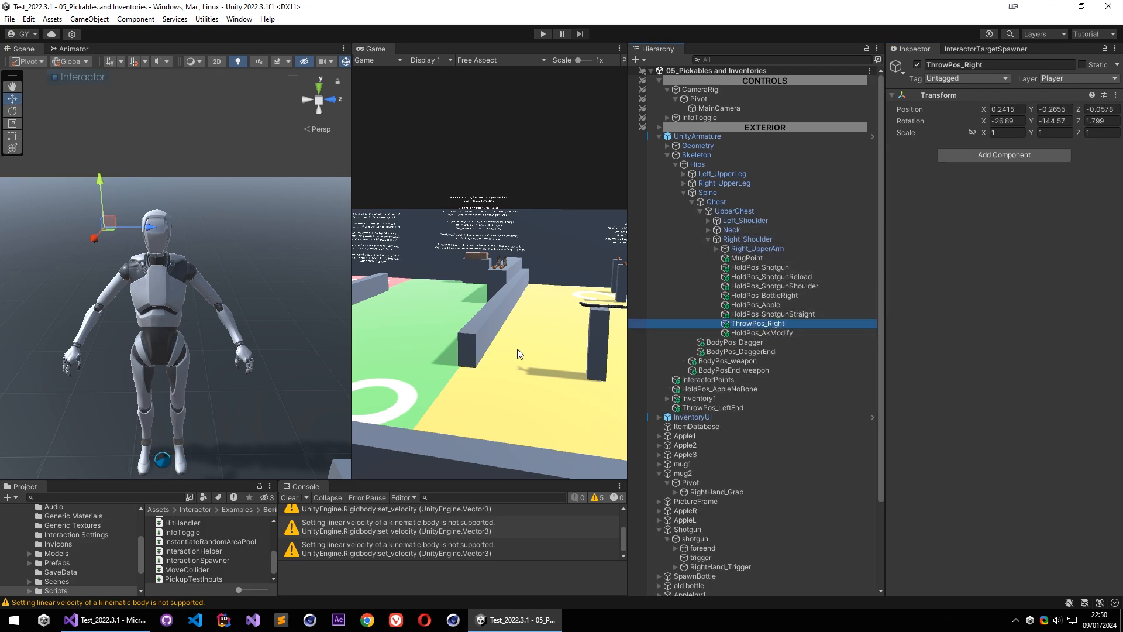
middle_drag(200, 288, 241, 346)
alt+drag(241, 346, 227, 383)
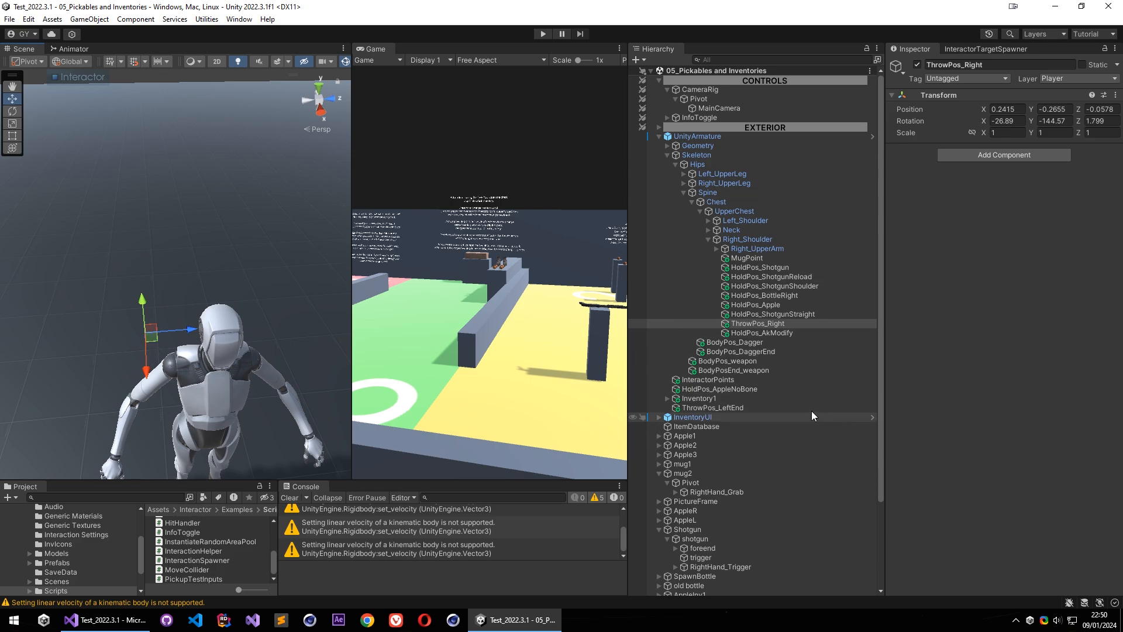
Locate ThrowPos_Left through InteractorPoints' Throw Down Point, select it and examine its position behind the character's hand.
click(731, 381)
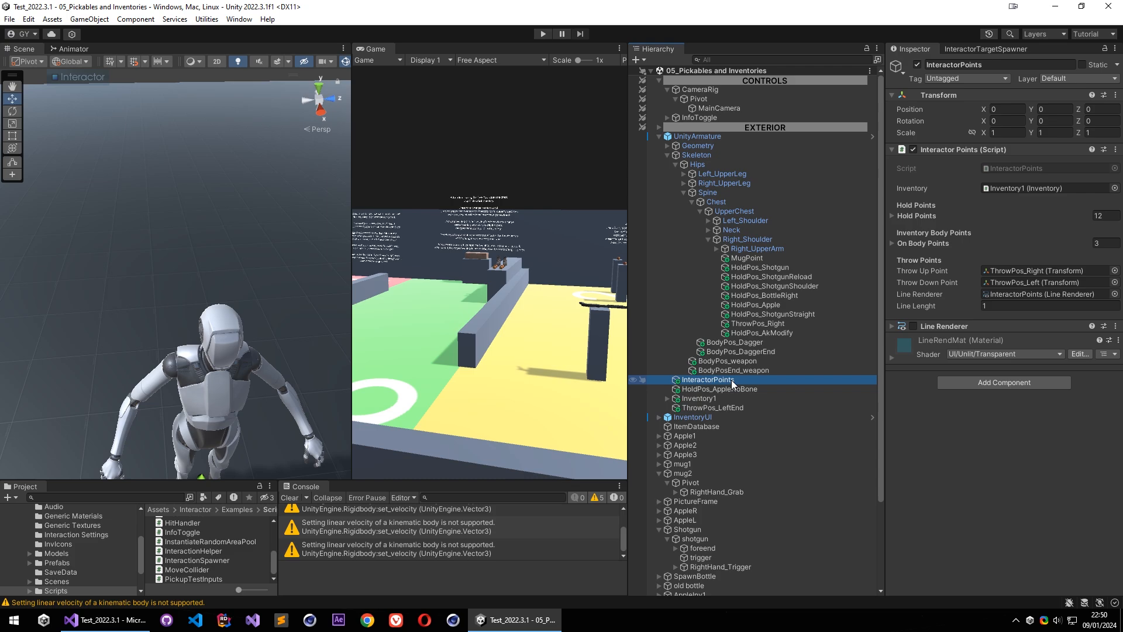
click(1022, 283)
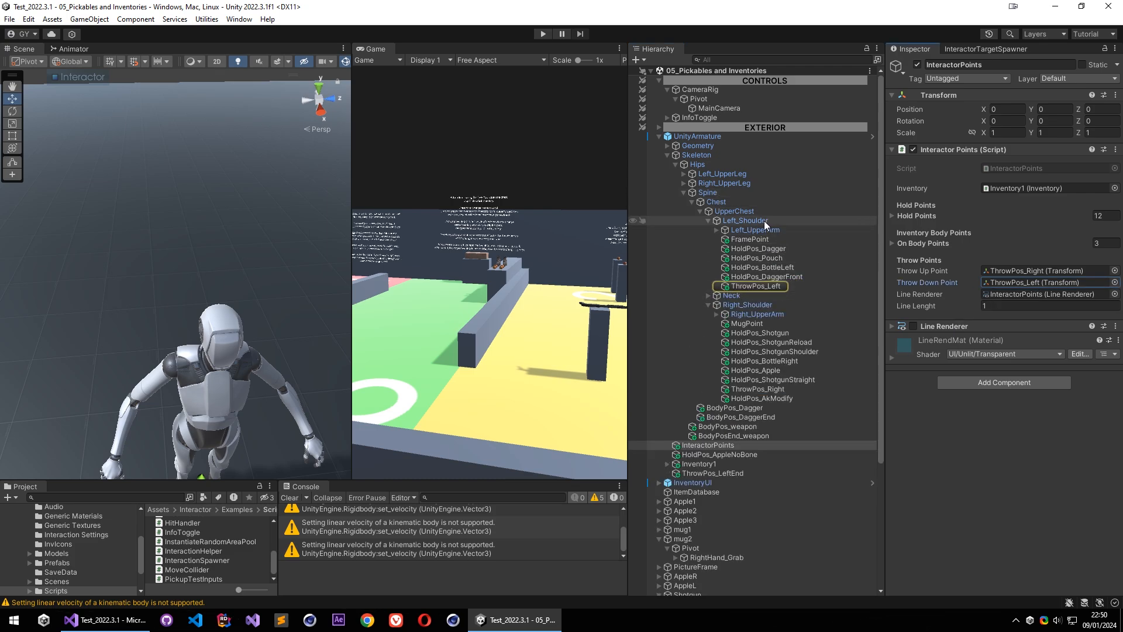
click(755, 286)
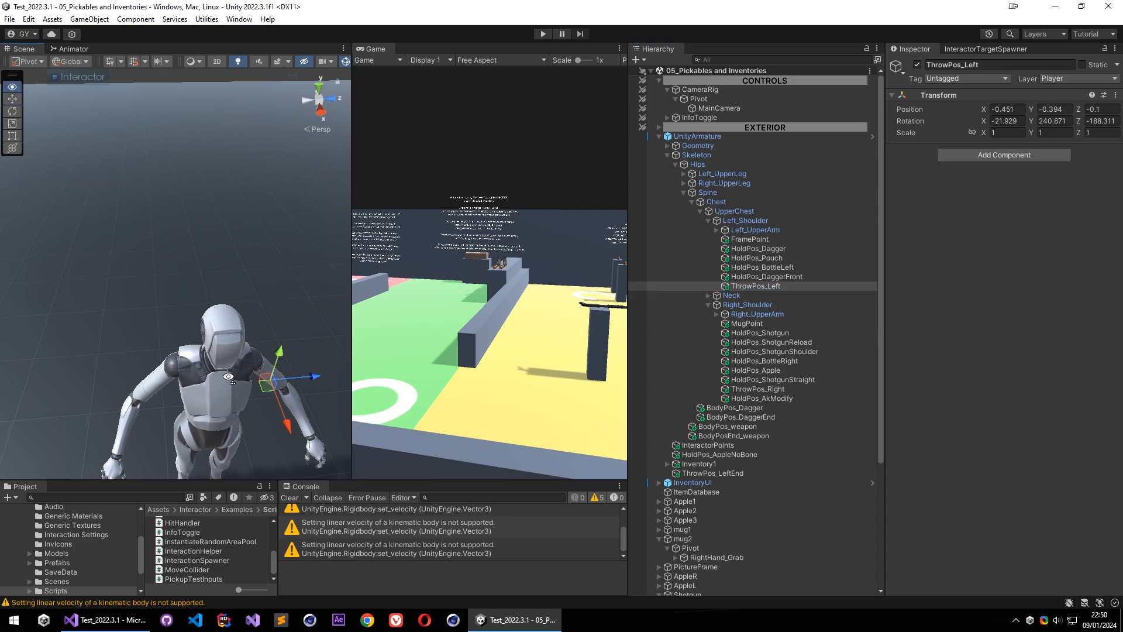
right_drag(228, 376, 165, 313)
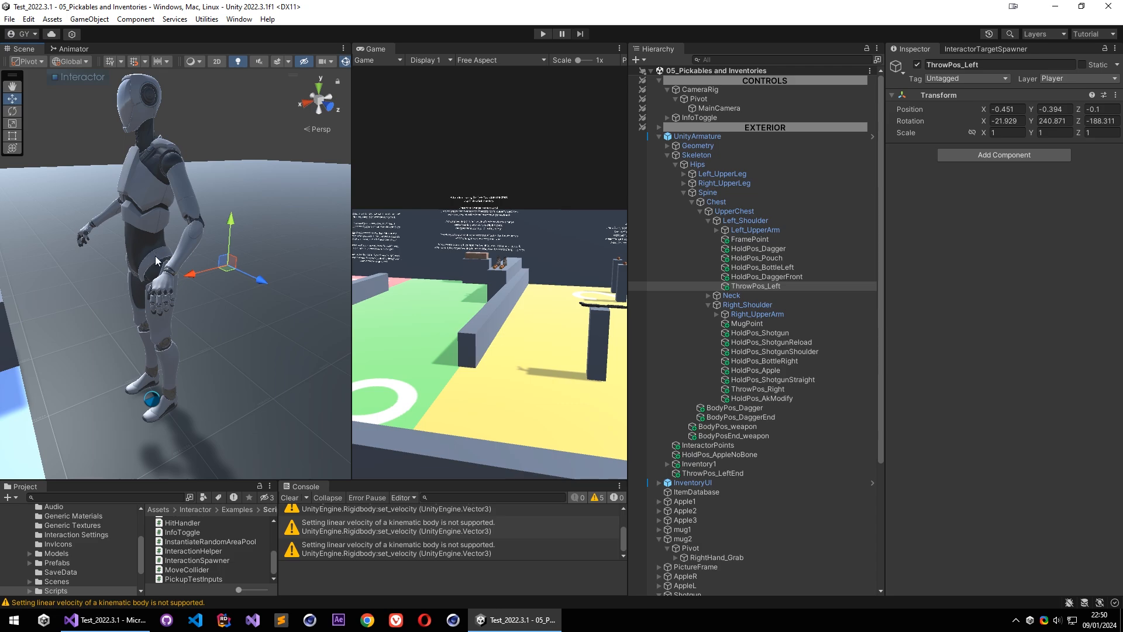
right_drag(156, 259, 138, 194)
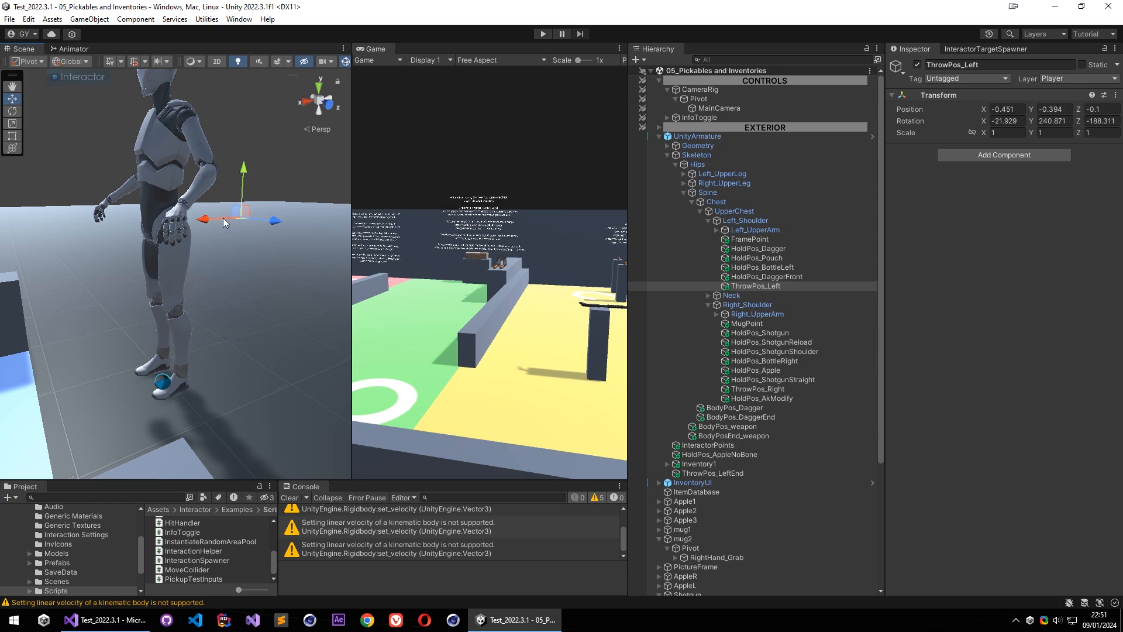
scroll(223, 223, up, 3)
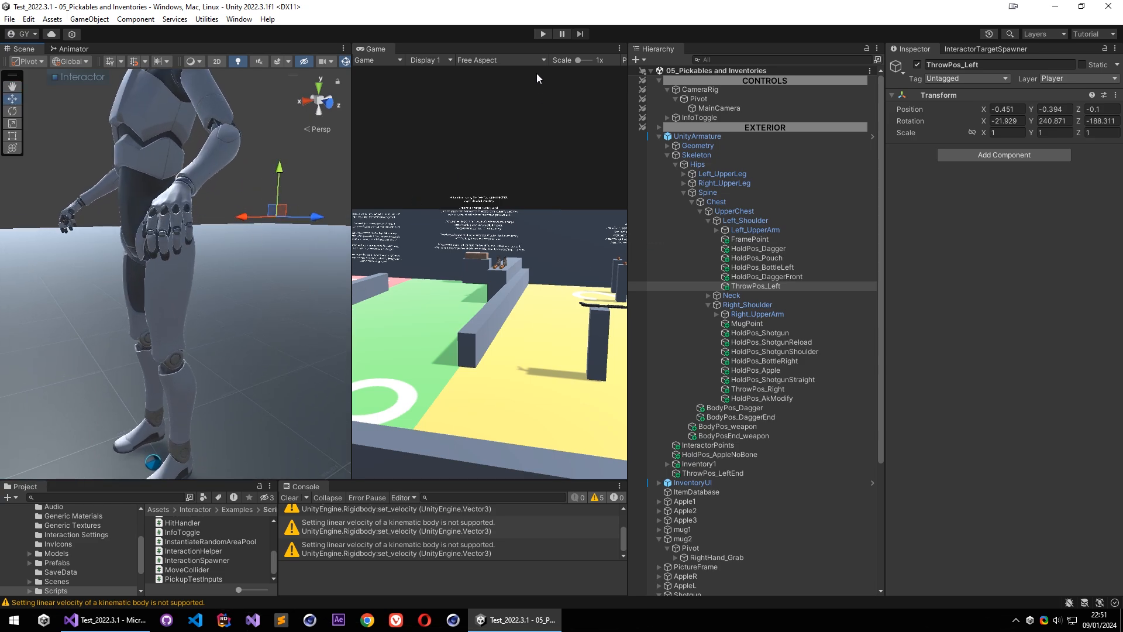
Enter play mode, run the character to the orange pillar in area 3, pick up the old bottle and release the cursor.
click(543, 34)
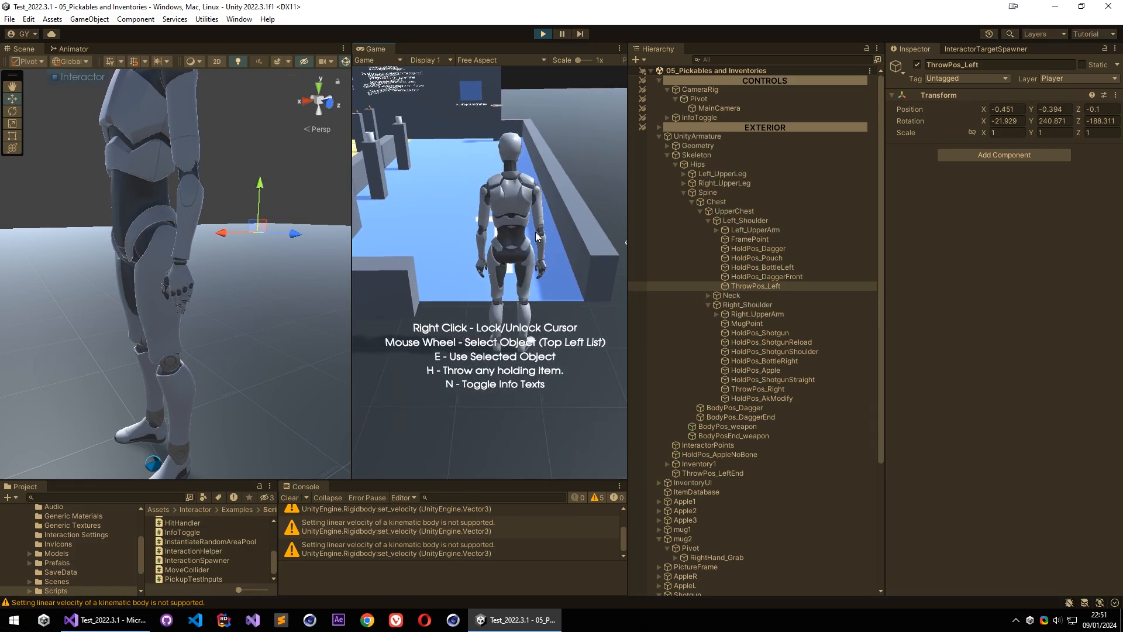
key(w)
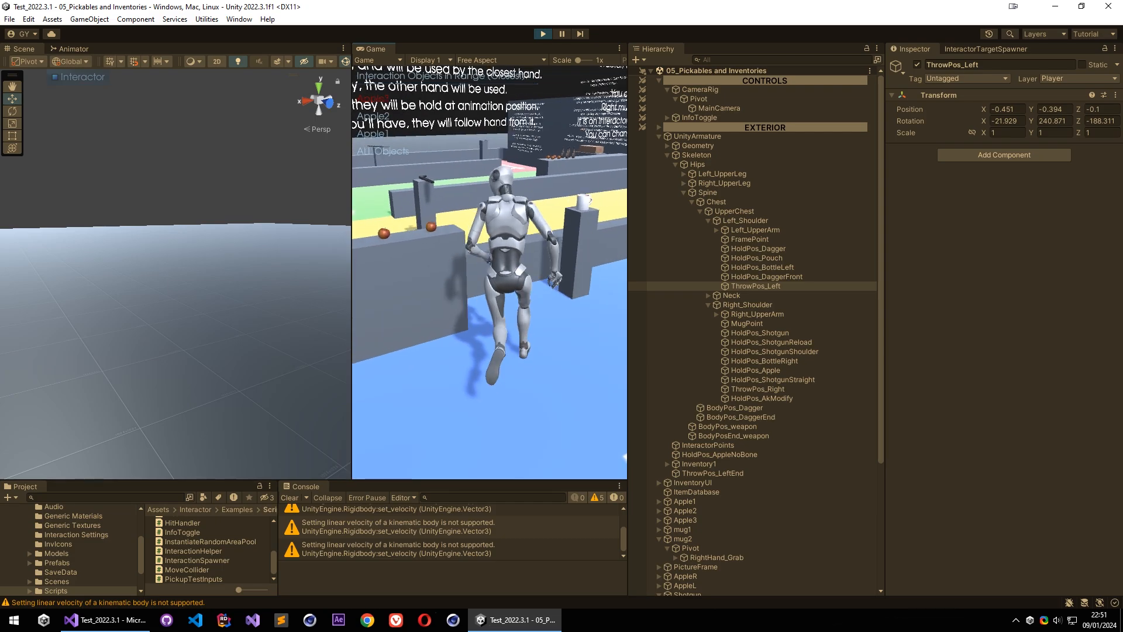
key(space)
key(w)
key(space)
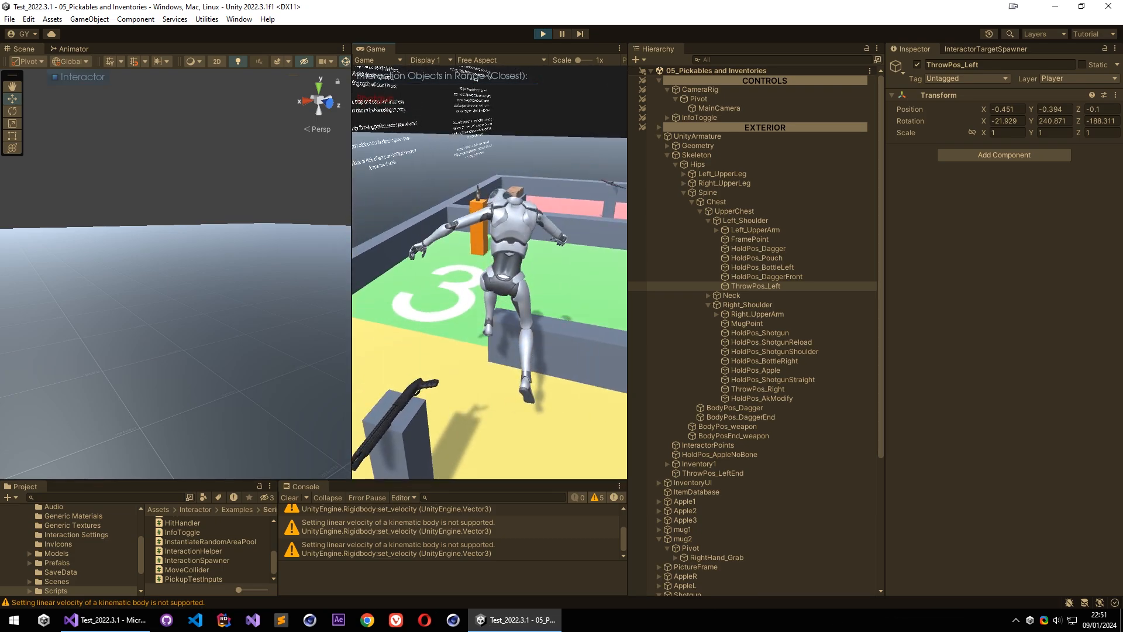
key(w)
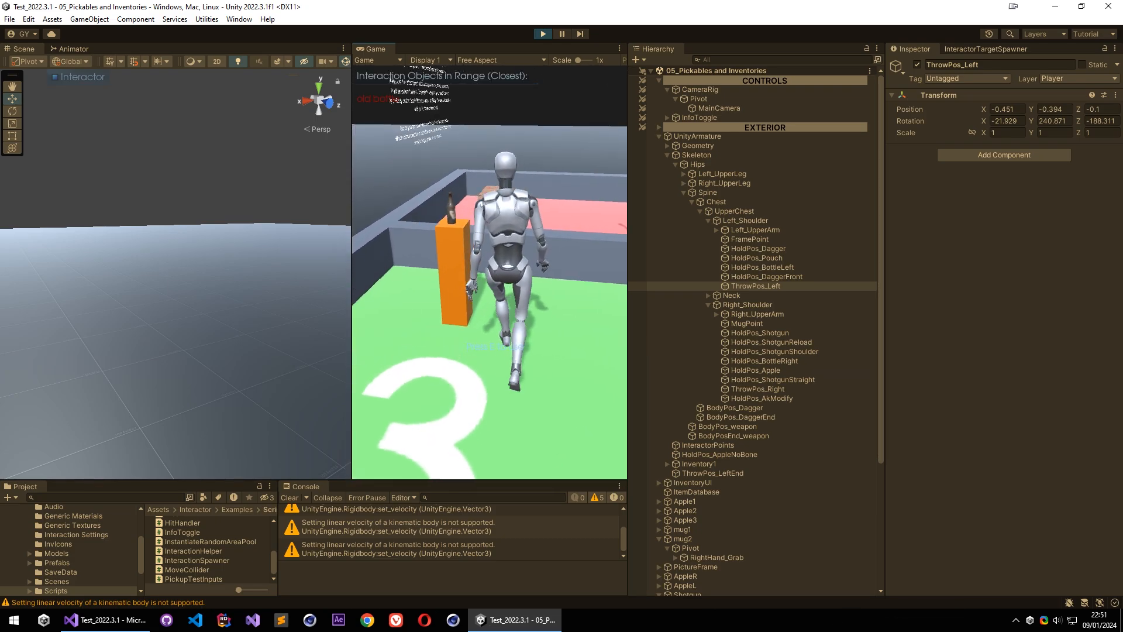
key(w)
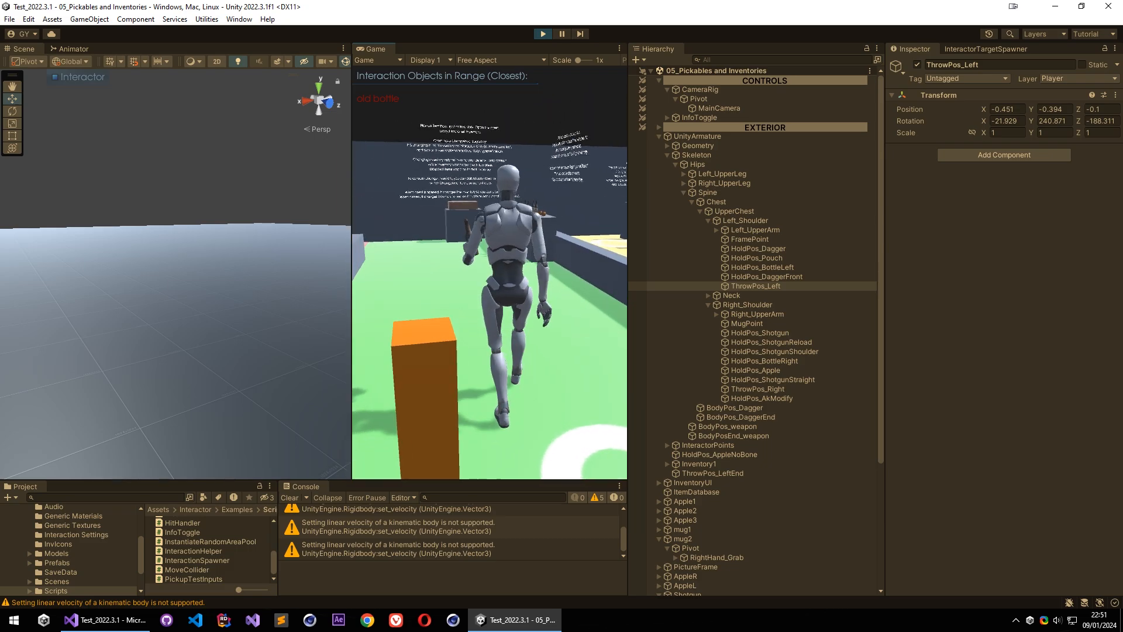
key(Escape)
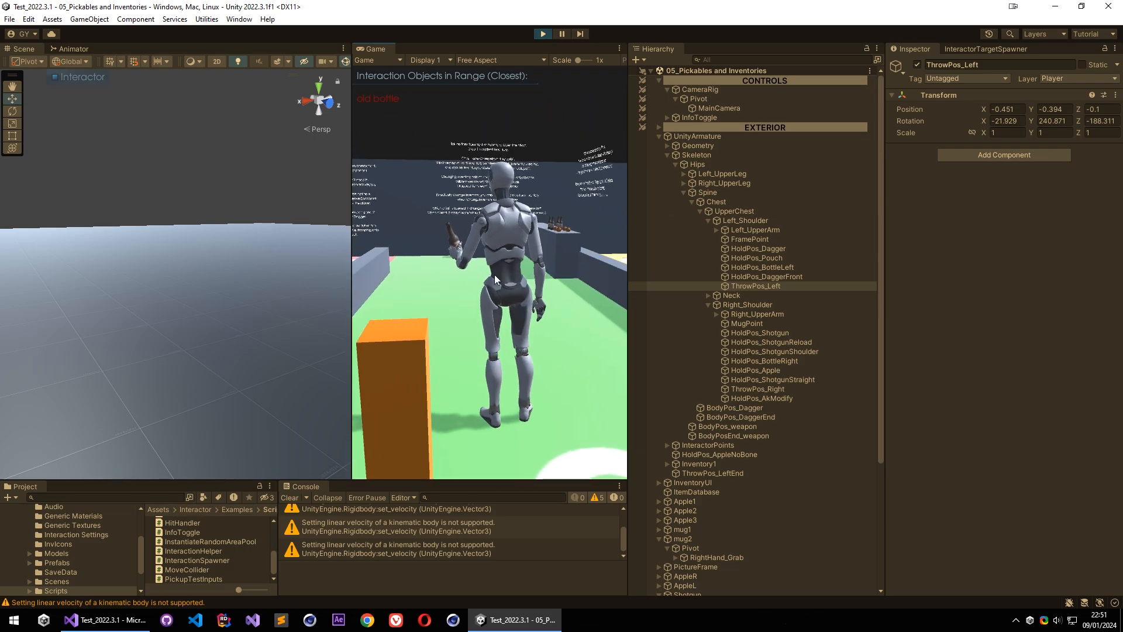
Select the old bottle in the character's hand in the scene and set its Drop Type to Throw.
mouse_move(169, 239)
right_down()
mouse_move(145, 154)
mouse_move(344, 344)
mouse_move(837, 208)
mouse_move(1088, 288)
mouse_move(185, 246)
right_up()
key(s)
key(w)
click(173, 239)
scroll(943, 369, down, 10)
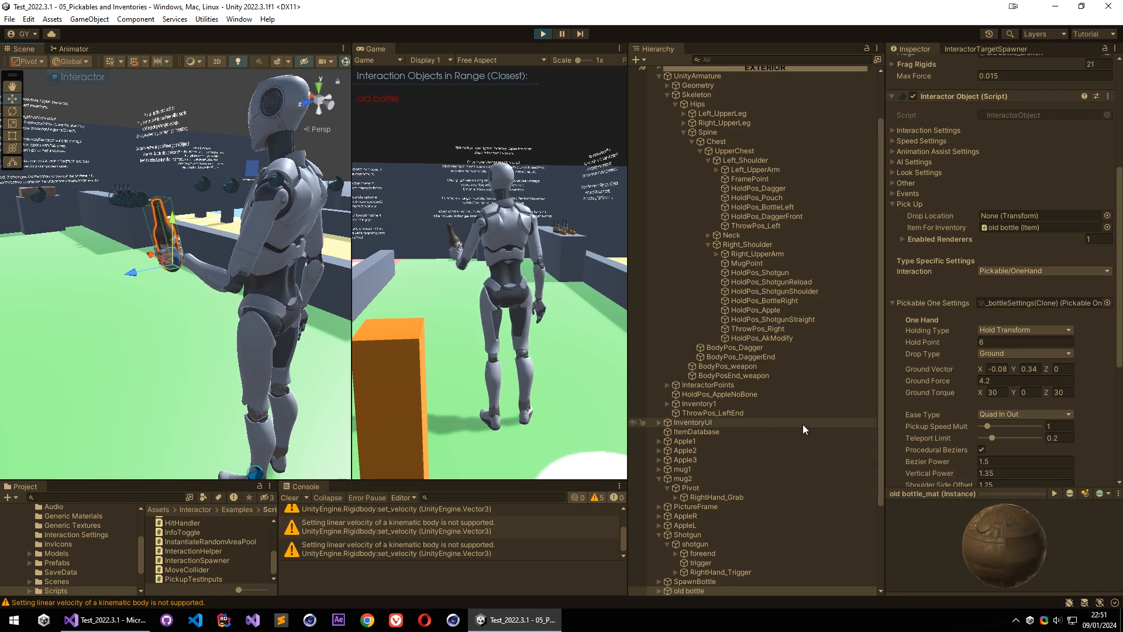
scroll(802, 423, down, 4)
scroll(988, 322, down, 1)
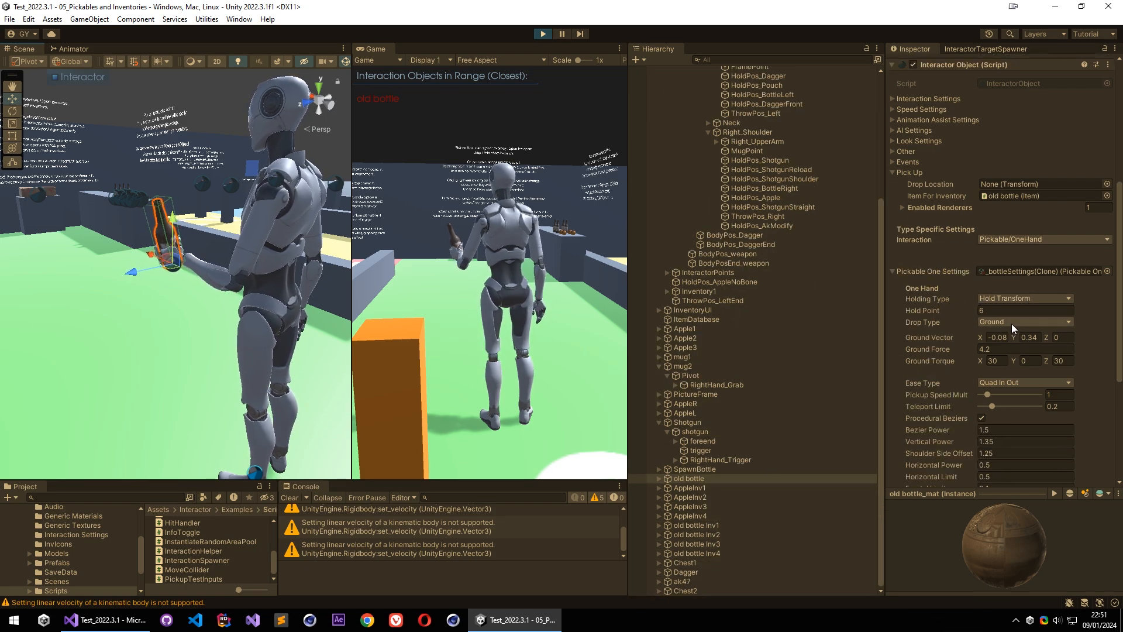
click(1011, 322)
click(1031, 373)
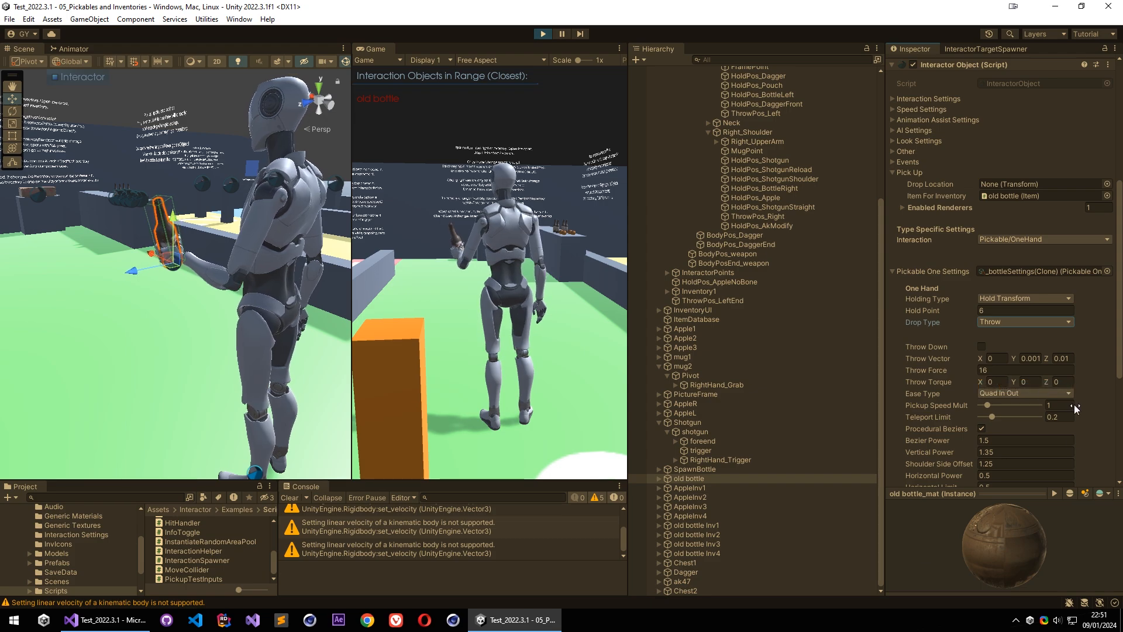
scroll(952, 345, down, 1)
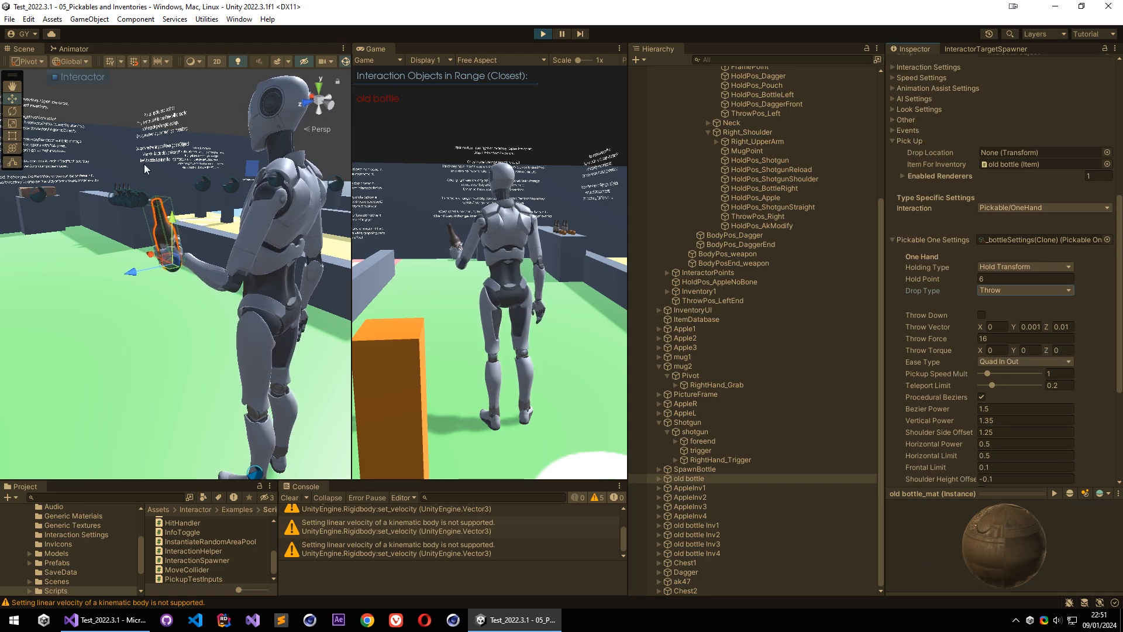
Raise the held bottle into the throwing pose and examine it from behind together with its Throw settings.
click(540, 178)
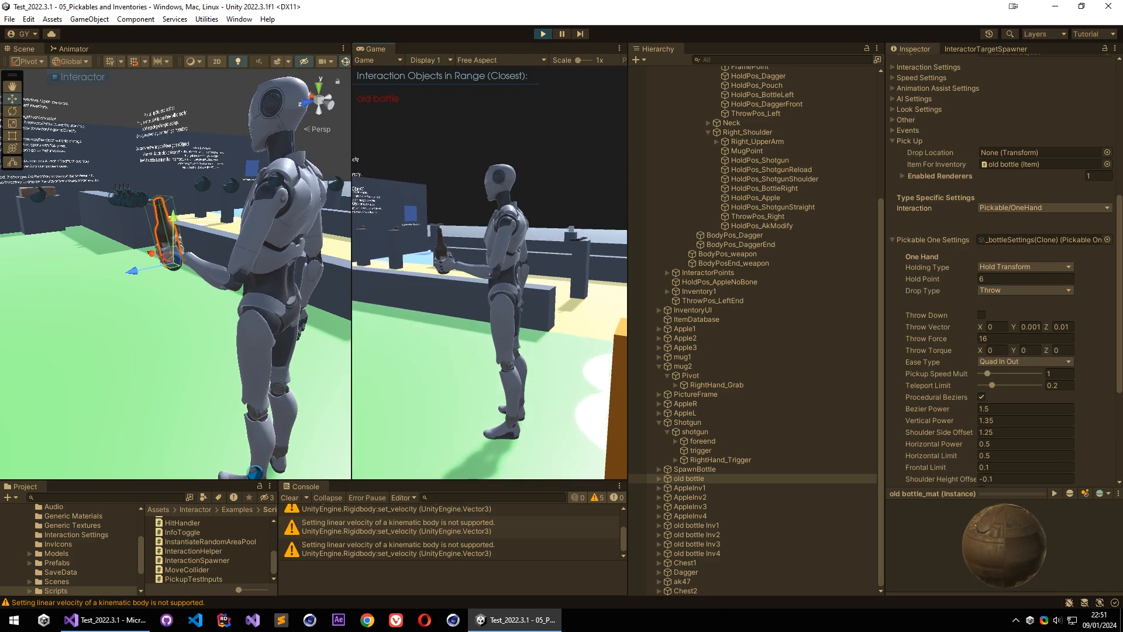
key(f)
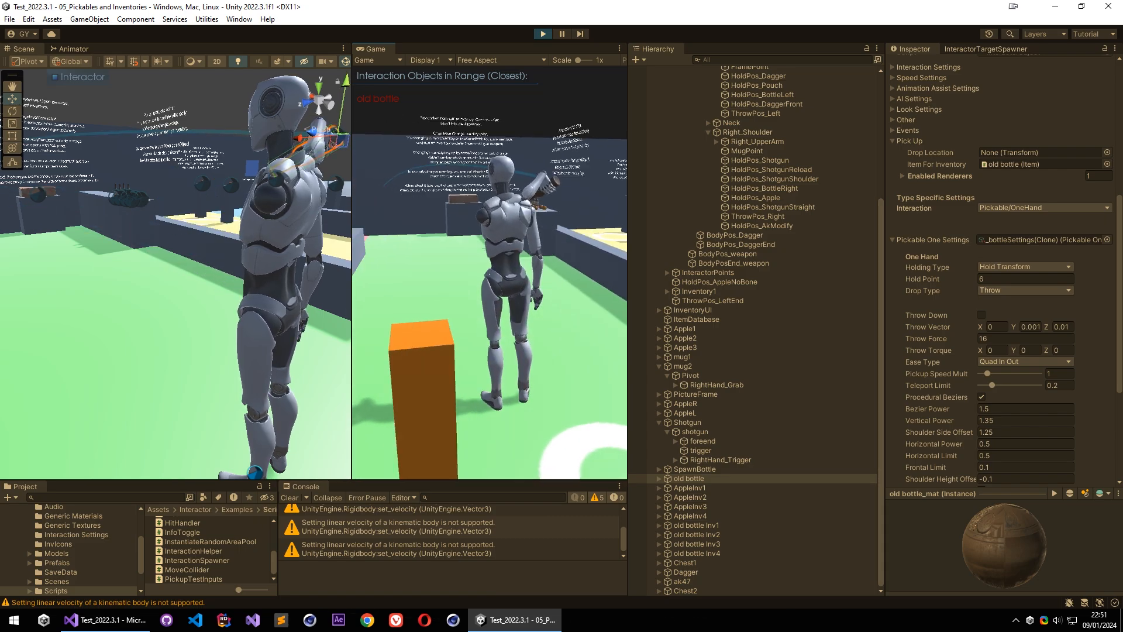
alt+drag(258, 214, 135, 237)
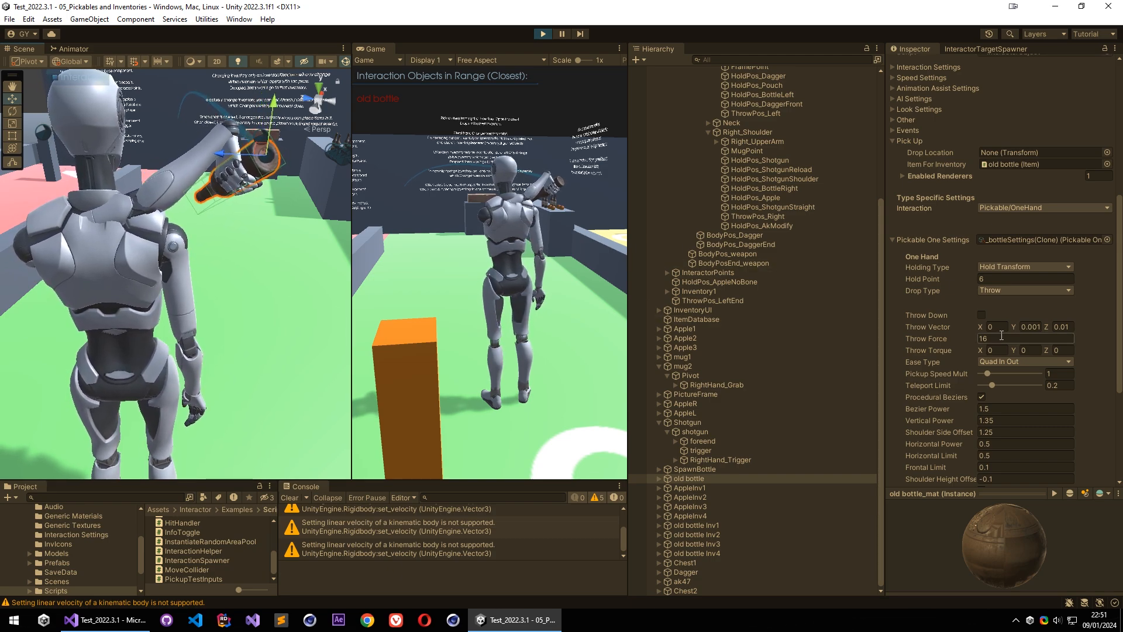
scroll(958, 302, down, 1)
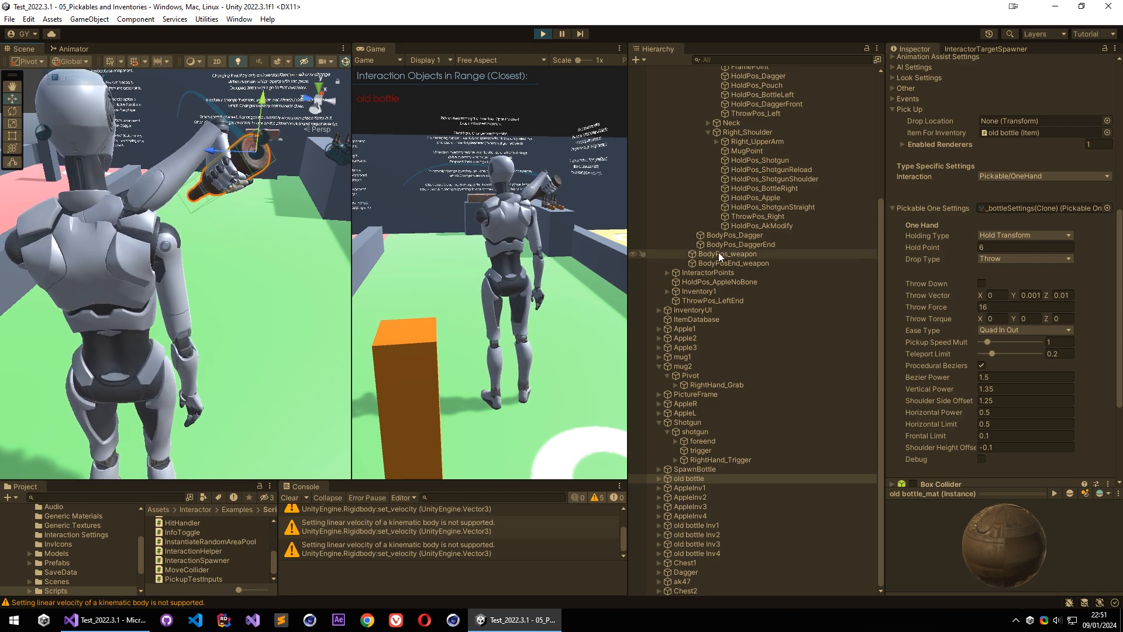
Locate ThrowPos_Right through InteractorPoints' Throw Up Point and select it to compare it with the raised hand.
scroll(737, 269, up, 1)
click(718, 309)
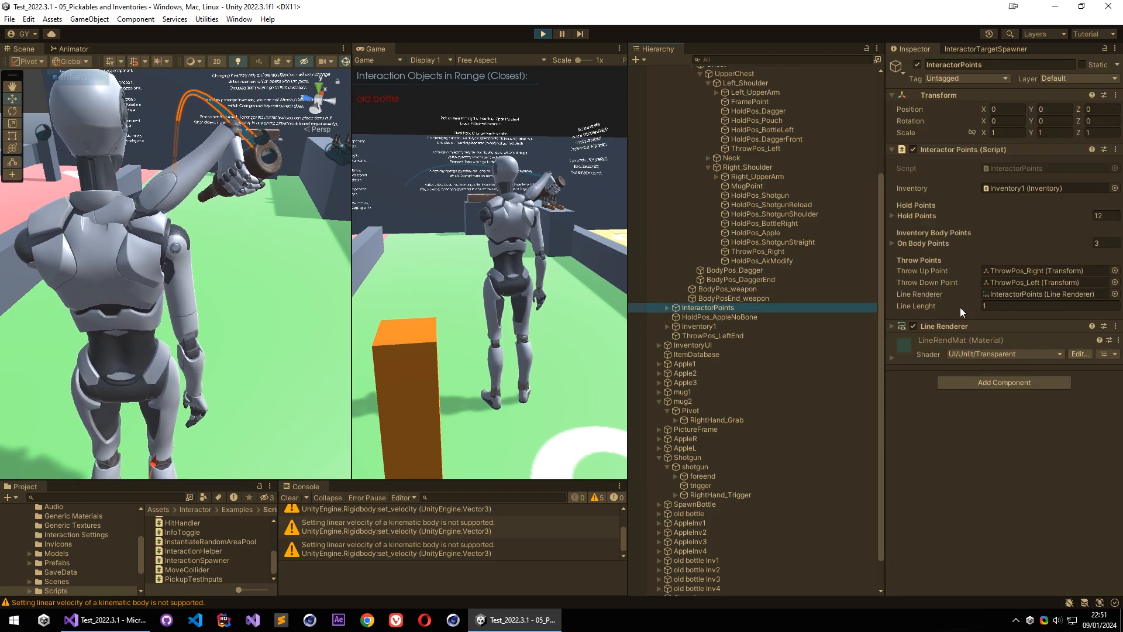
click(1047, 271)
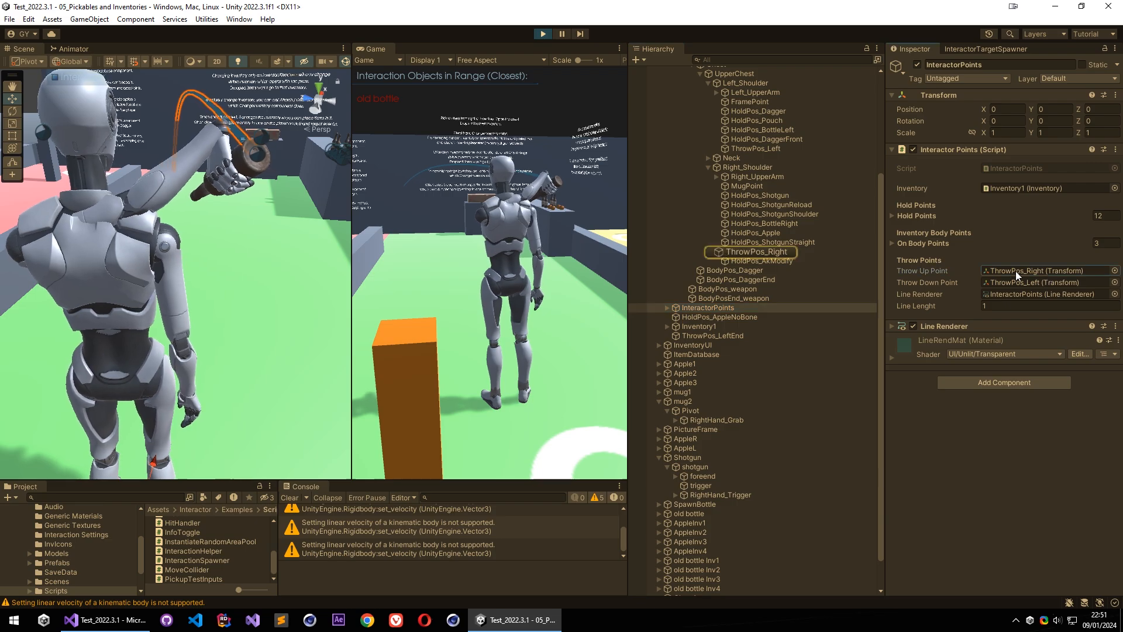
click(763, 253)
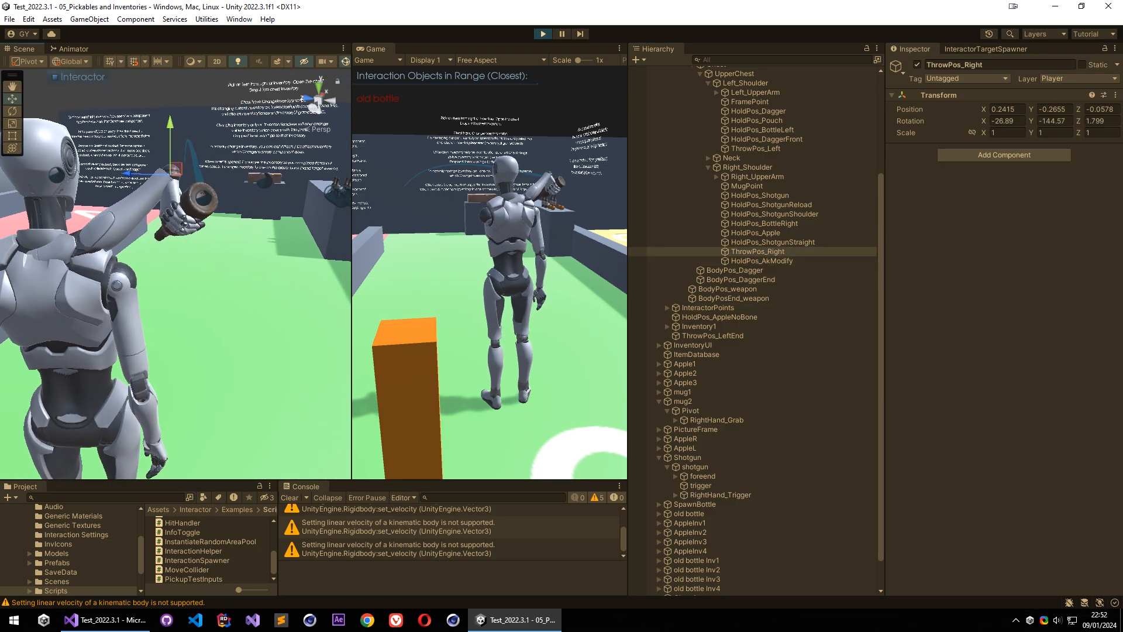
Throw the raised bottle and pick up a new one from the orange pillar.
click(445, 263)
key(e)
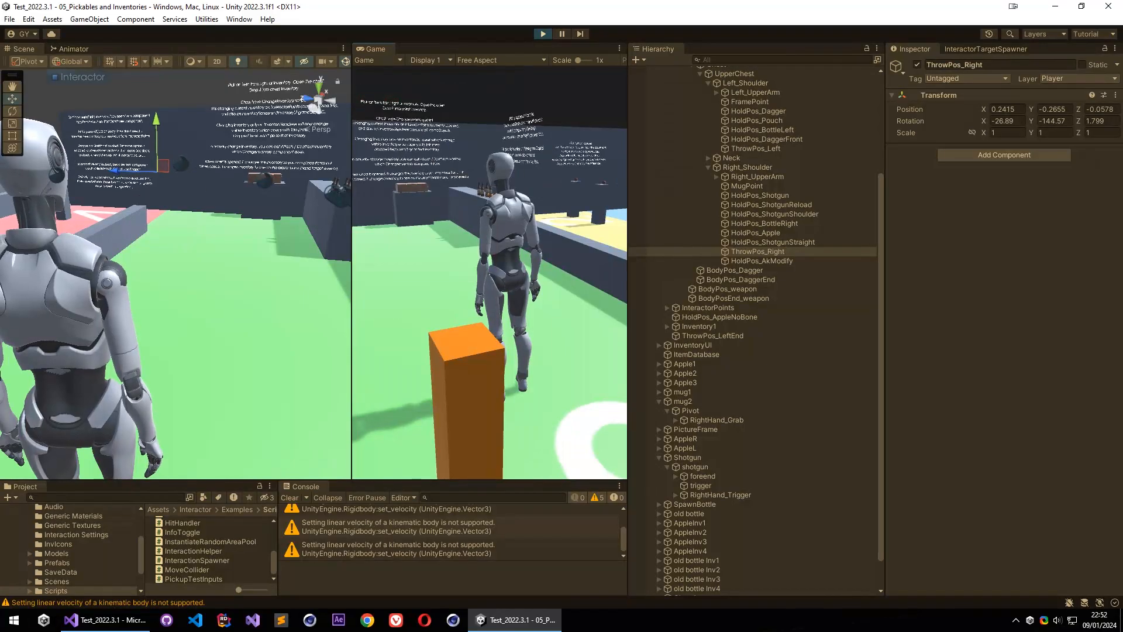
key(s)
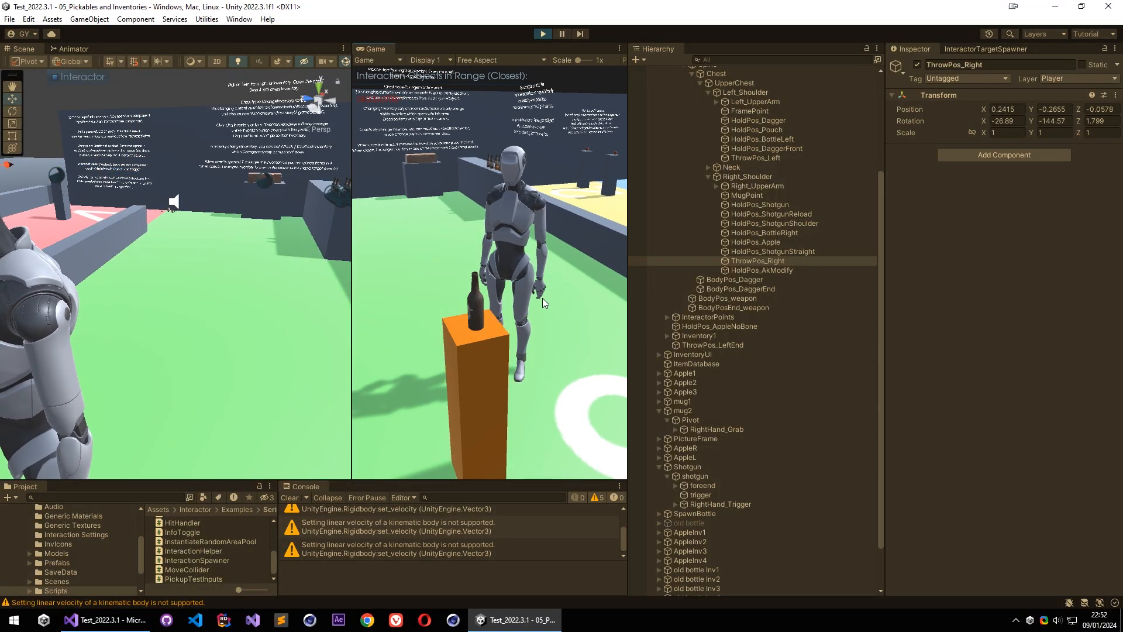
key(e)
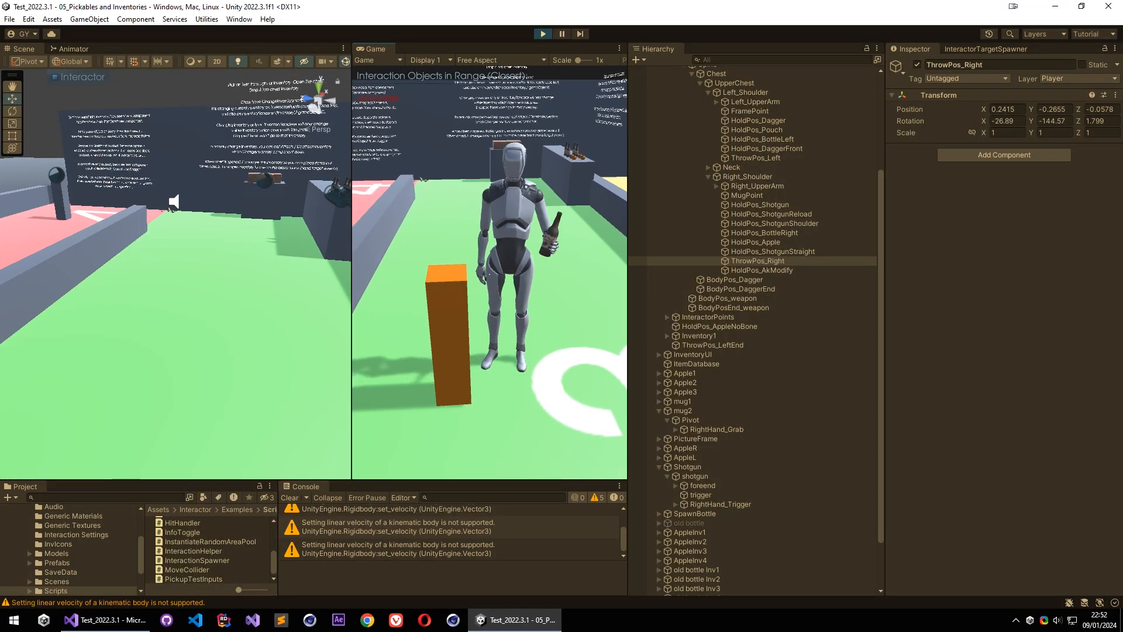
Turn the character away from the camera, throw the second bottle forward and pick up another one.
key(w)
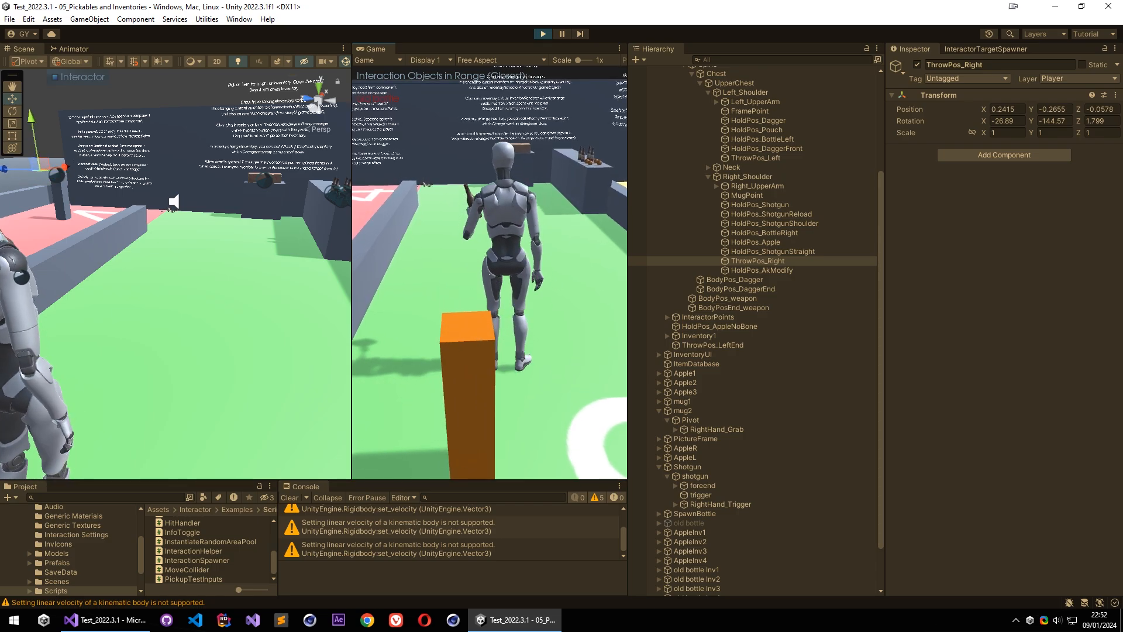
key(e)
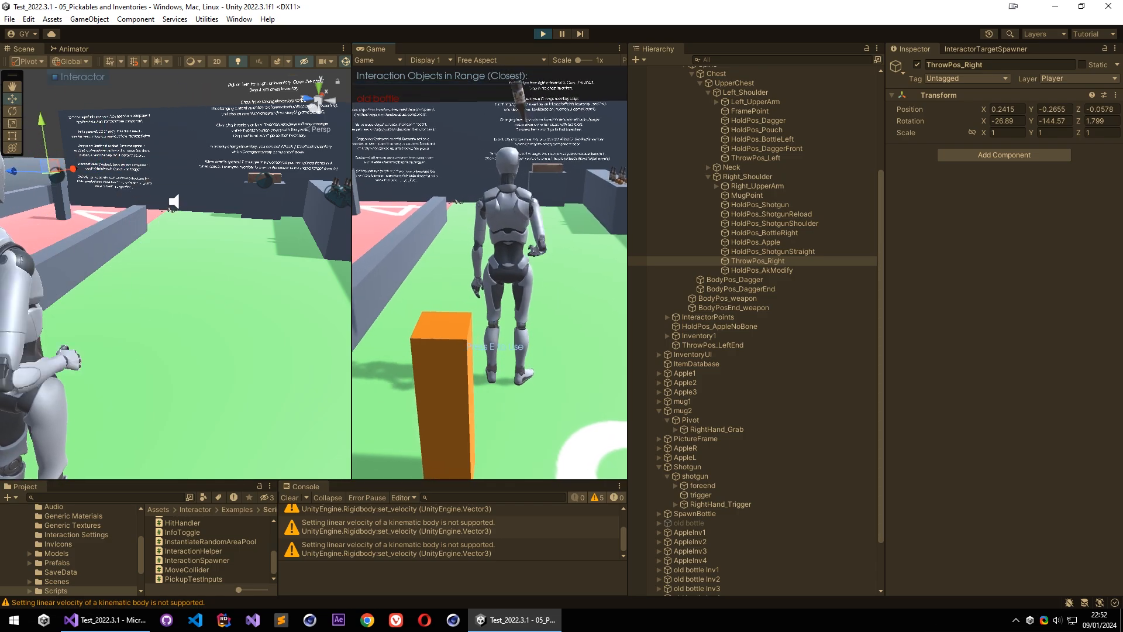
key(e)
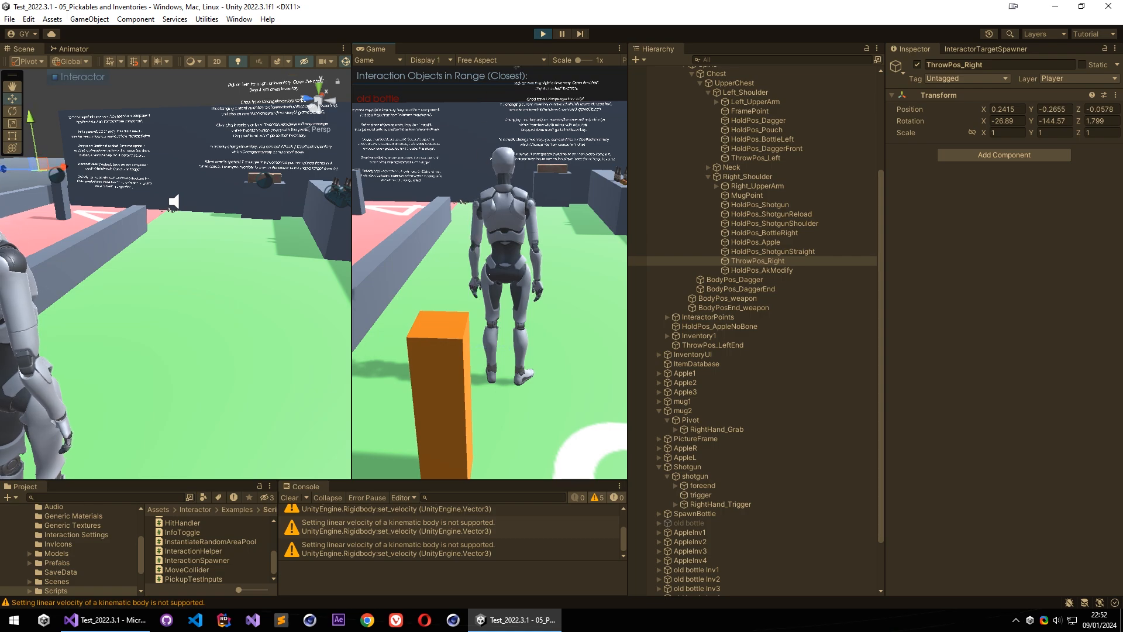
key(e)
key(e)
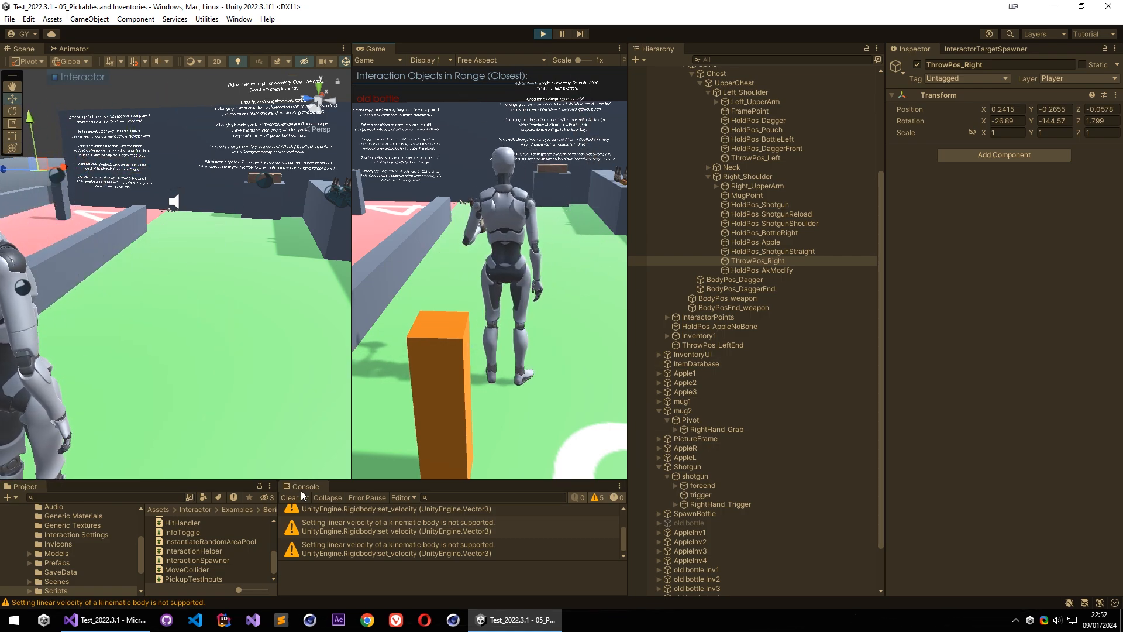
View the character from the side in the scene and throw the held bottle.
alt+drag(152, 228, 189, 218)
key(s)
right_drag(189, 218, 65, 229)
key(d)
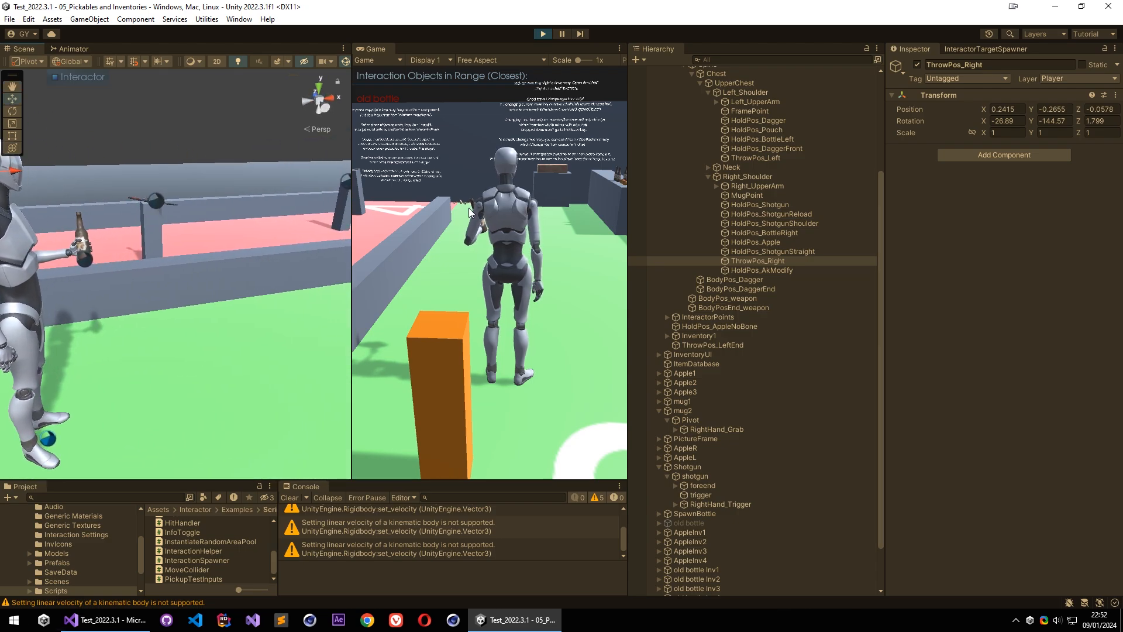
click(421, 246)
key(e)
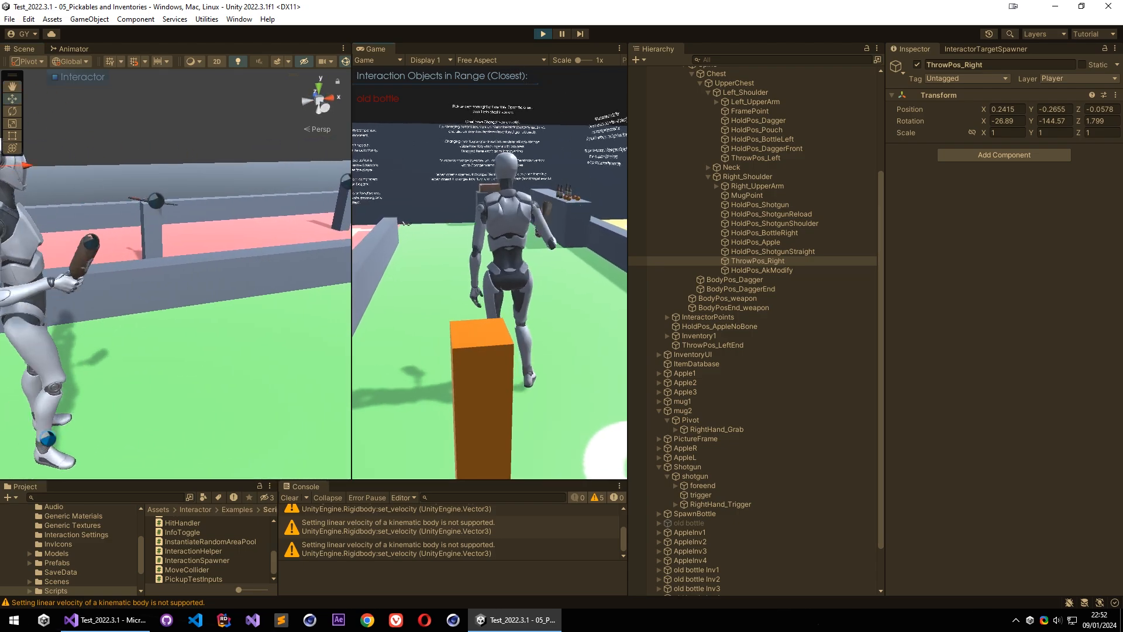
key(f)
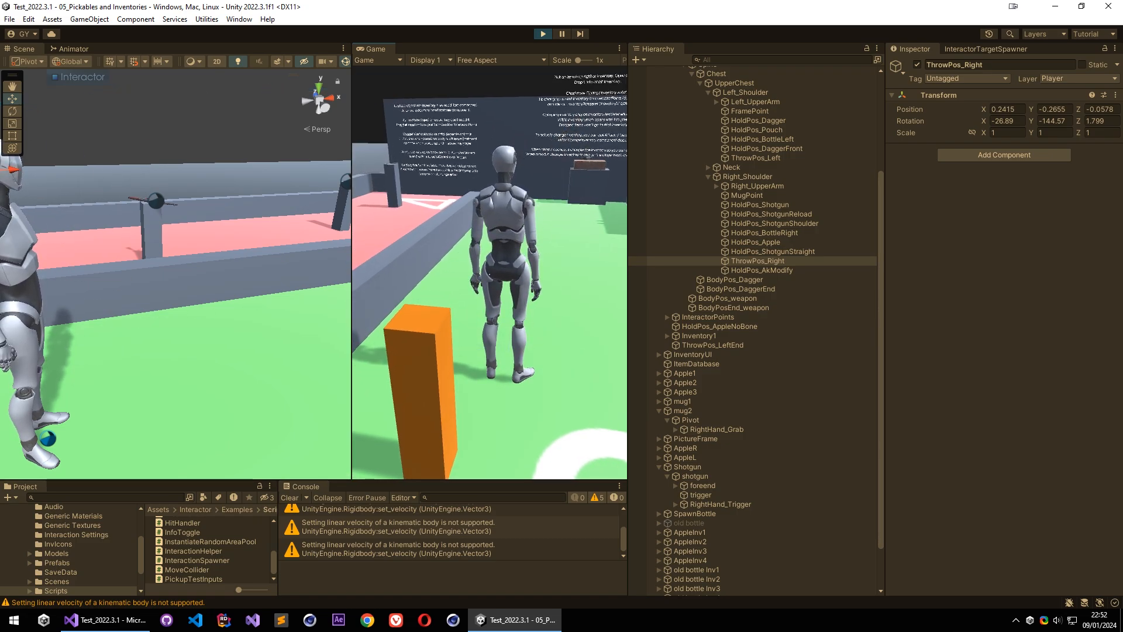
Pick up another old bottle from the orange pillar, turn the character away and view the held bottle from behind in the scene.
key(s)
key(Escape)
click(399, 333)
key(s)
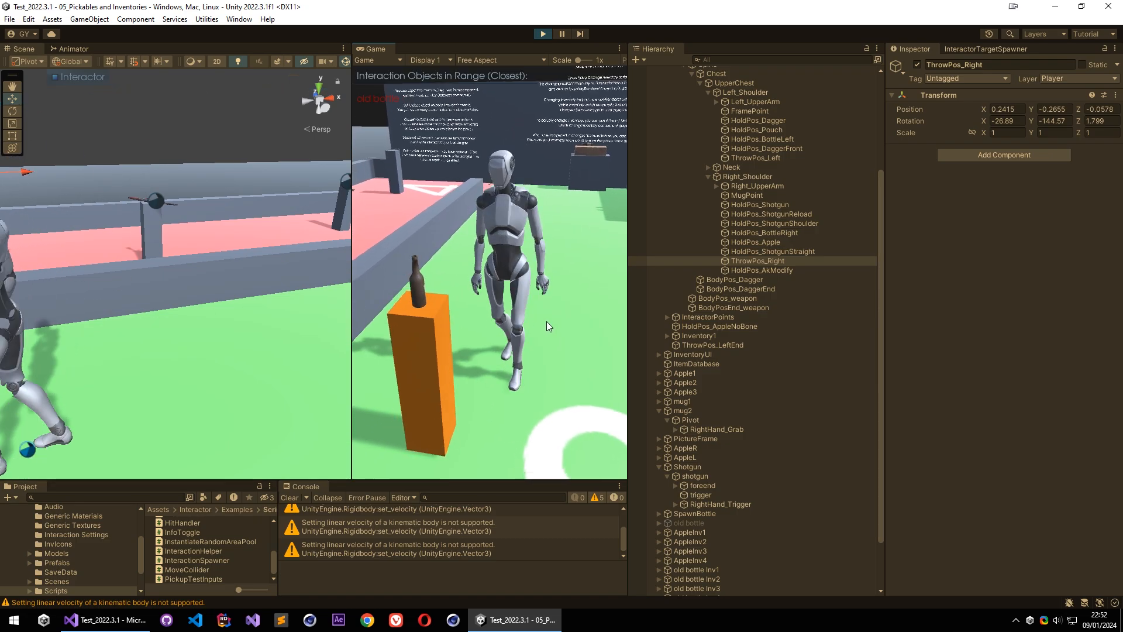
key(a)
key(w)
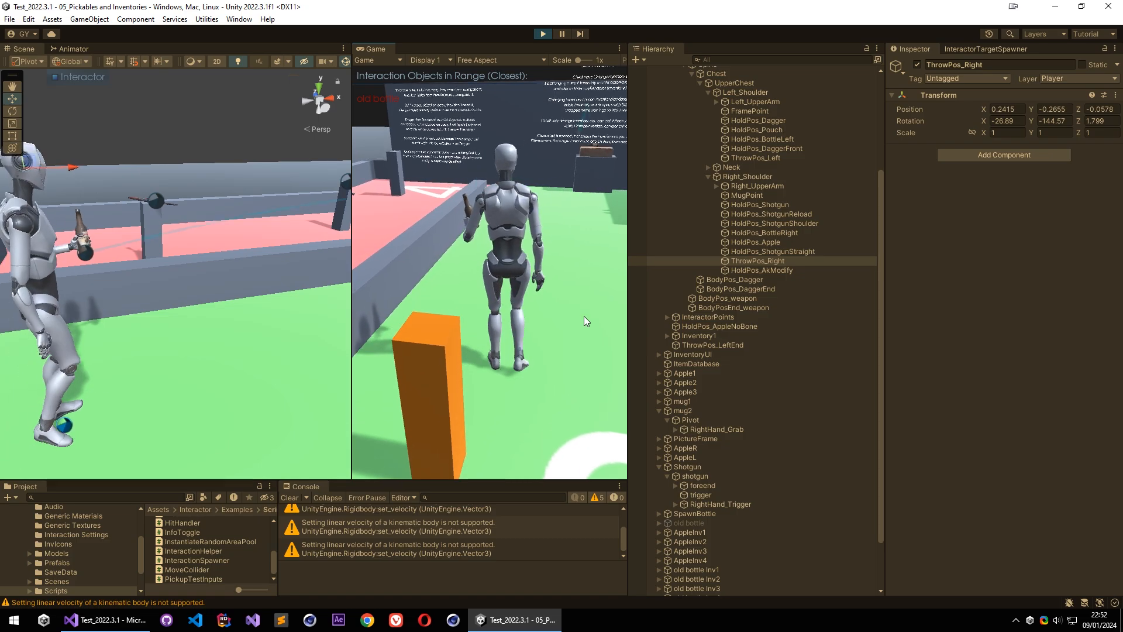
key(a)
right_drag(175, 317, 304, 352)
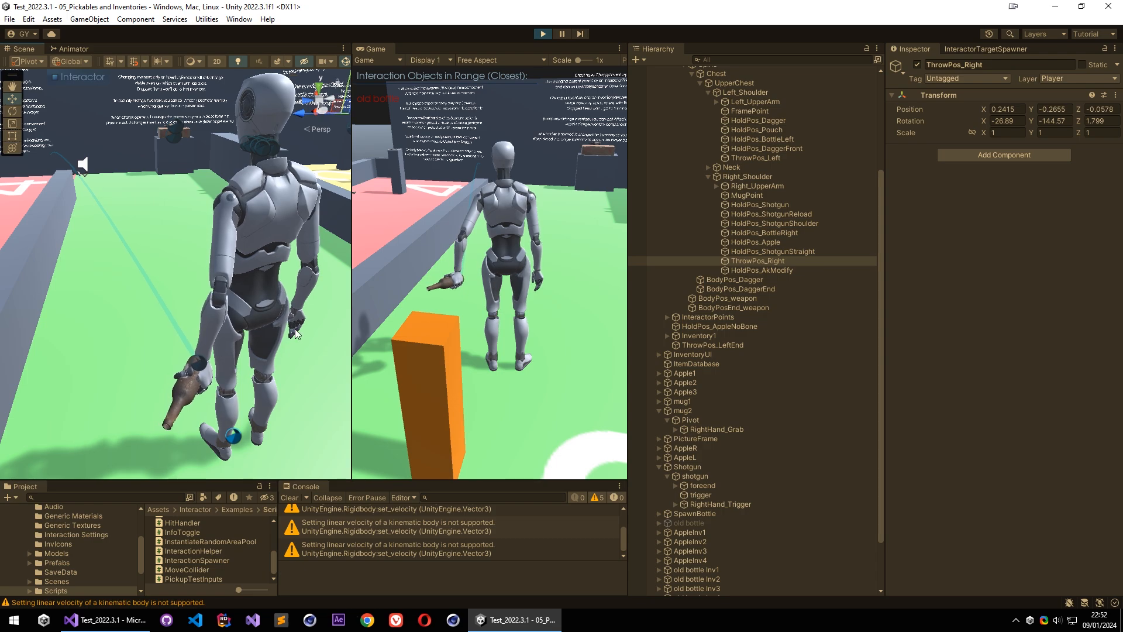
Select the held old bottle, review its One Hand throw settings and throw it with Throw Down enabled.
scroll(726, 357, down, 3)
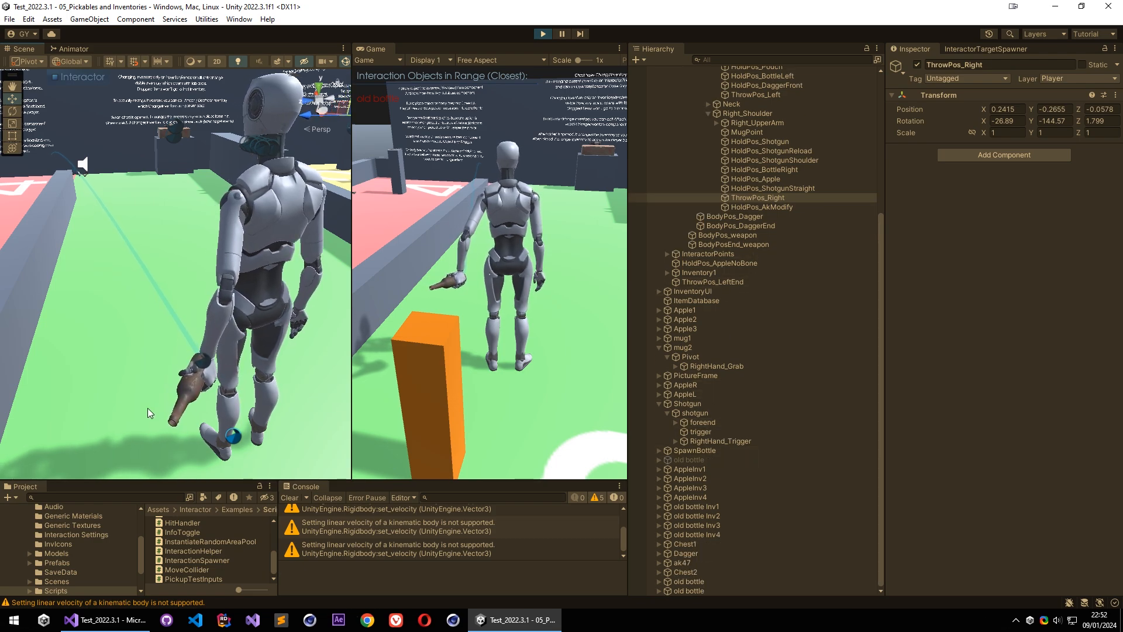
click(183, 399)
scroll(952, 316, down, 8)
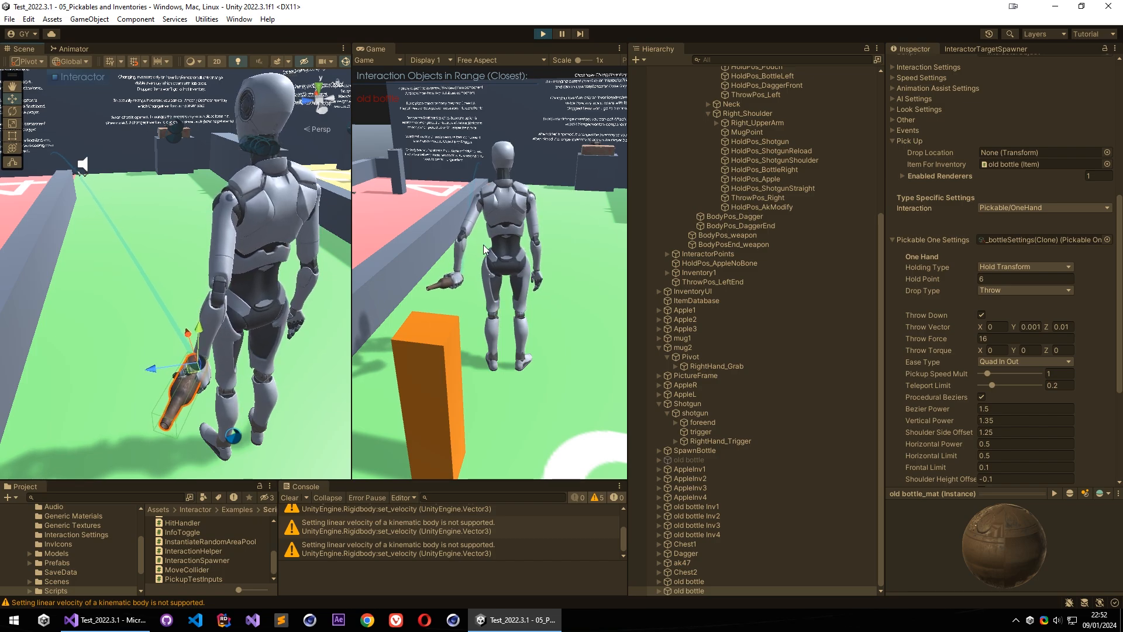
click(449, 283)
key(Escape)
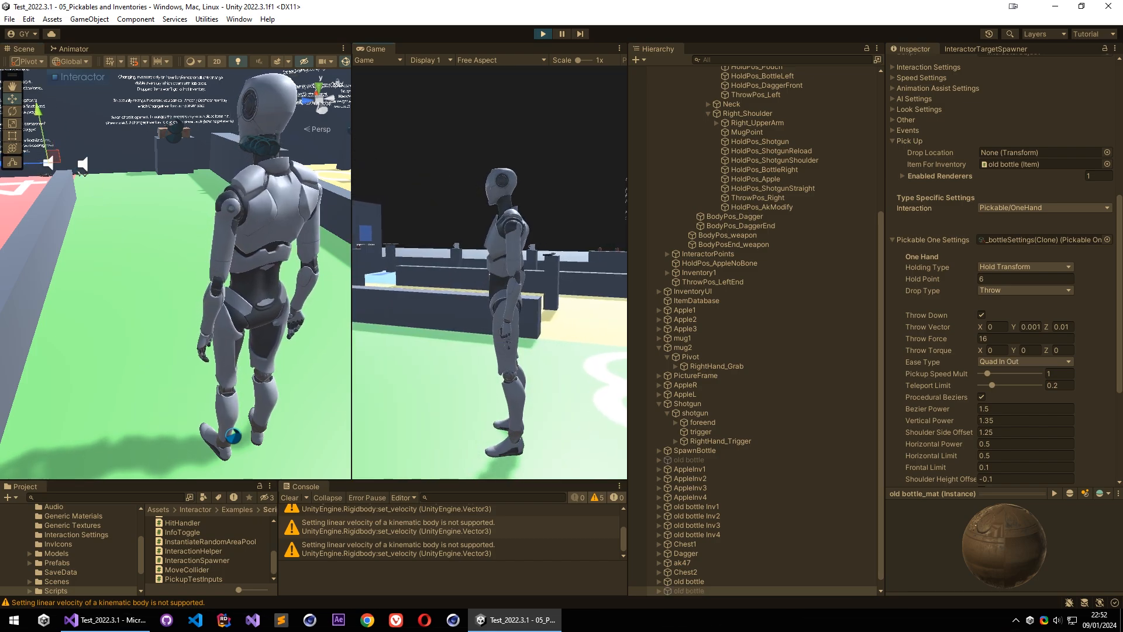
Locate the Line Renderer reference on InteractorPoints and check the settings of its Line Renderer component.
alt+drag(209, 344, 206, 344)
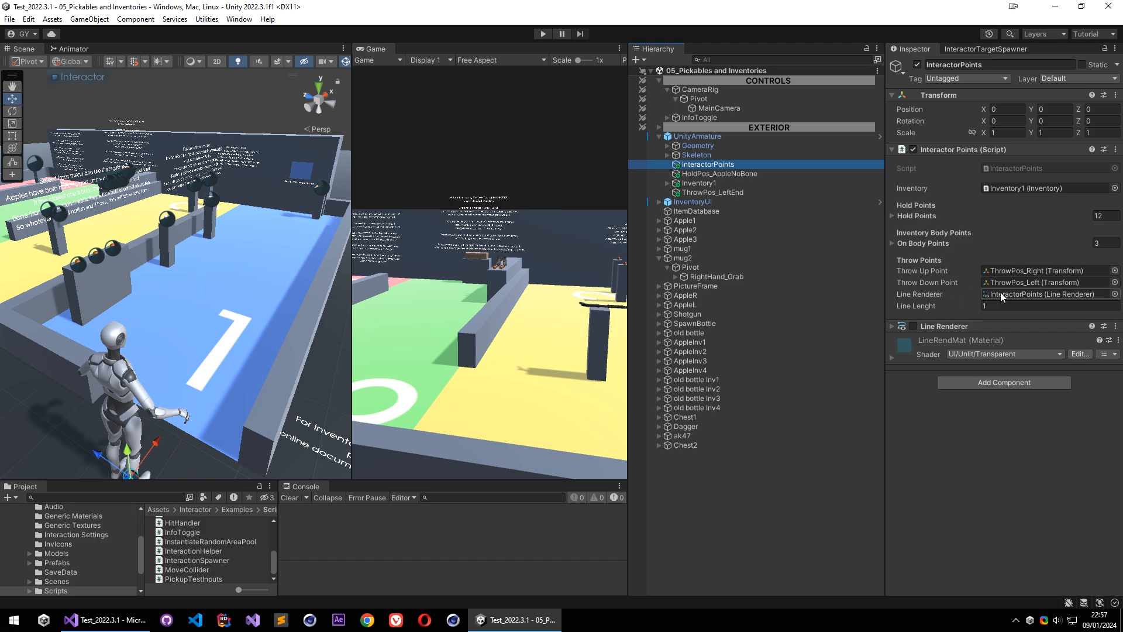
mouse_move(948, 292)
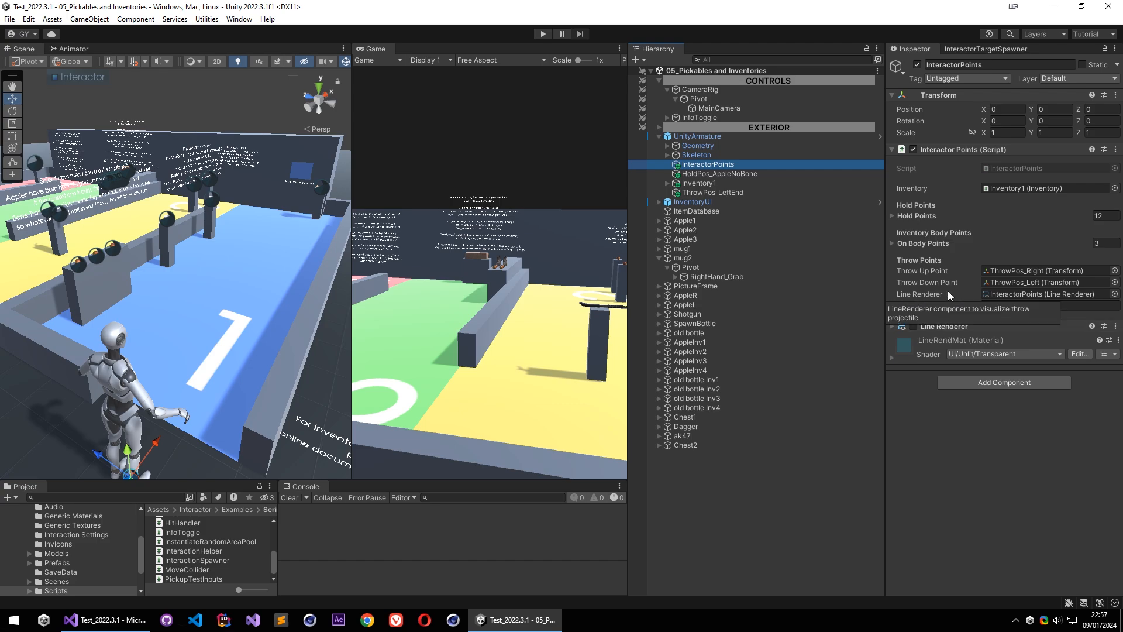
click(945, 327)
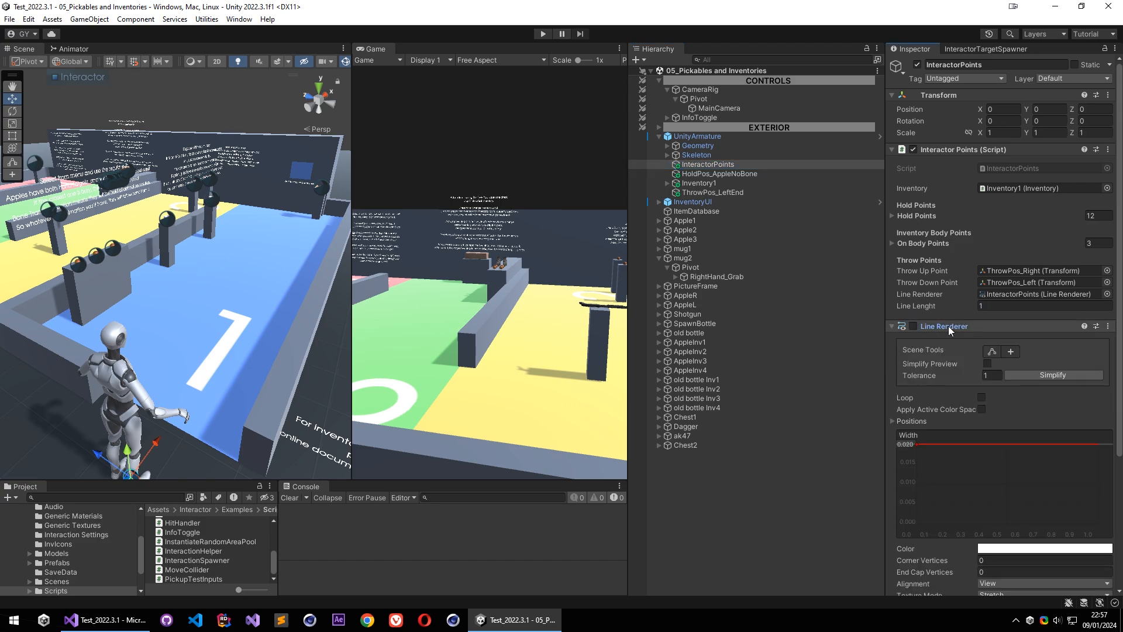
click(980, 323)
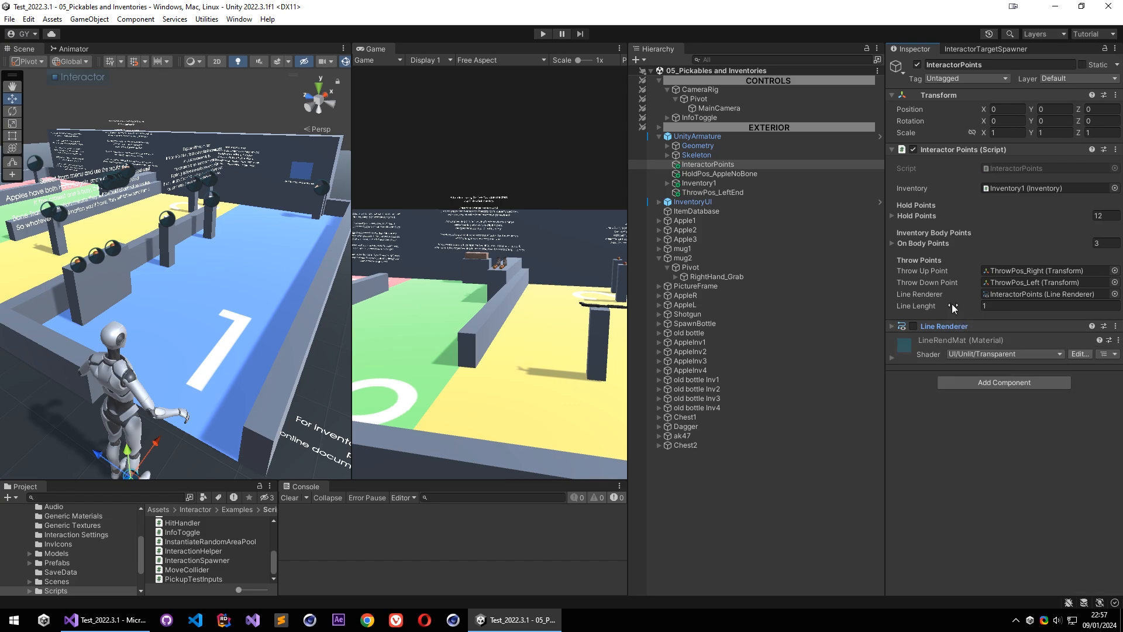
Run the scene, walk the character to the row of apples and pick up Apple3.
click(543, 34)
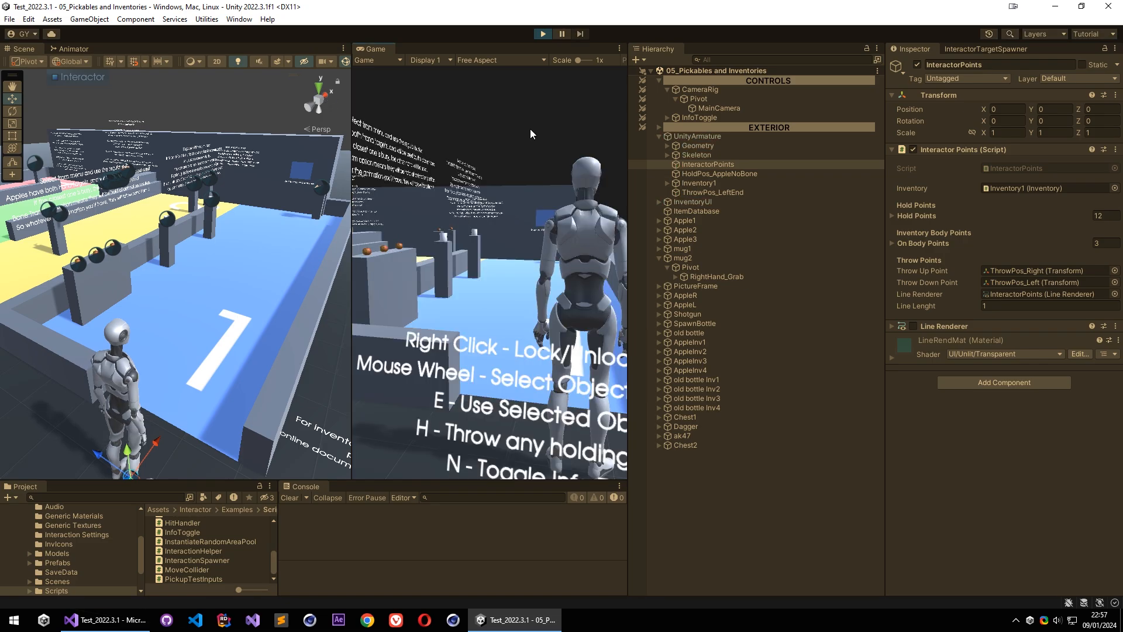
key(w)
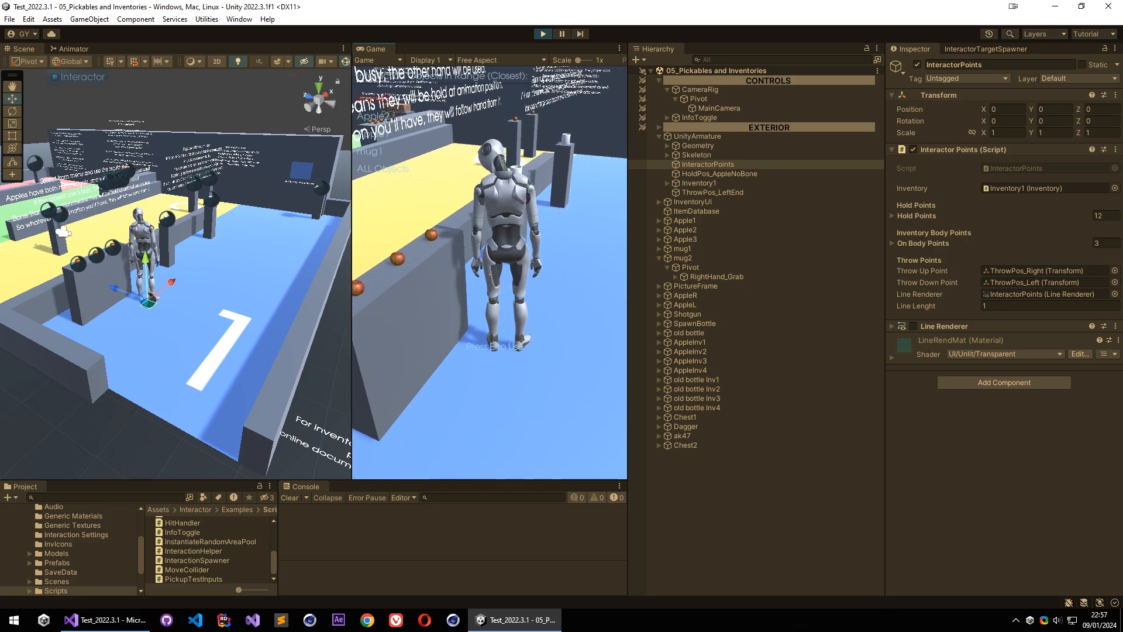
key(e)
key(w)
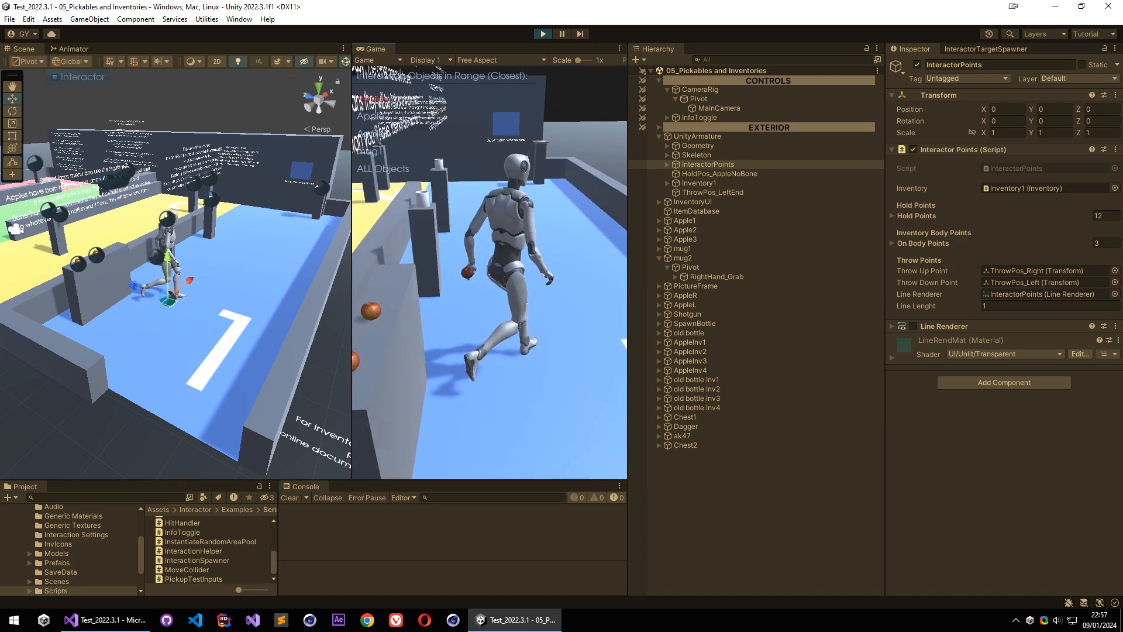
key(e)
View the held apple's throw trajectory line from behind and from the side in the scene.
right_drag(173, 267, 327, 215)
key(a)
key(d)
key(s)
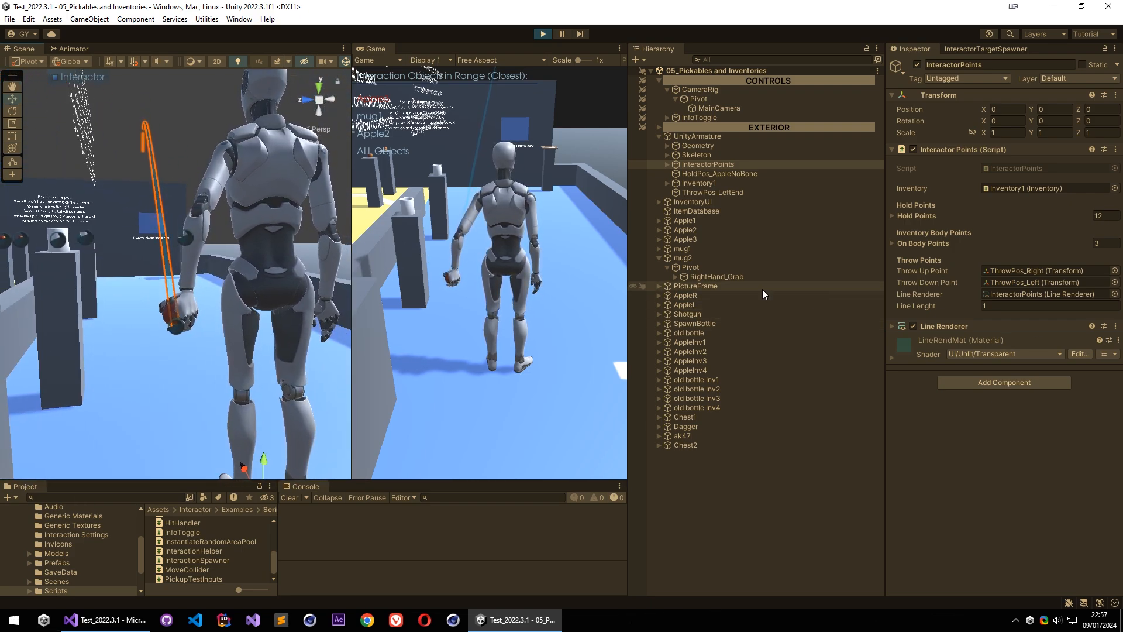
mouse_move(211, 252)
right_down()
mouse_move(258, 228)
mouse_move(254, 261)
right_up()
key(a)
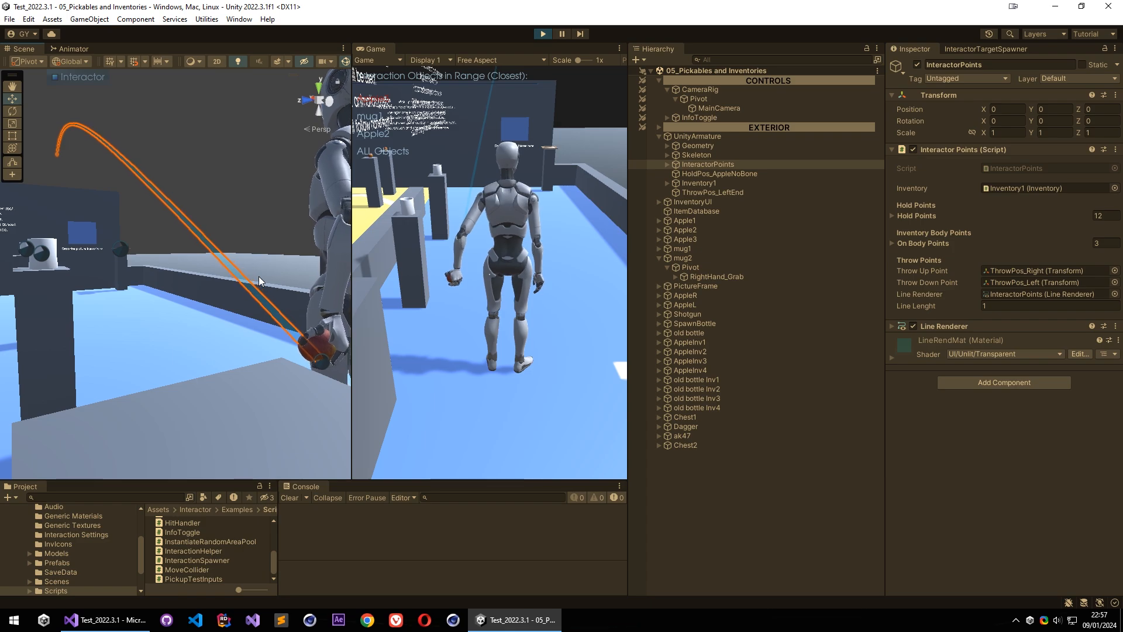
Select Apple3 and set its Throw Force to 7.22 and its Throw Vector Y to 0.4.
click(317, 349)
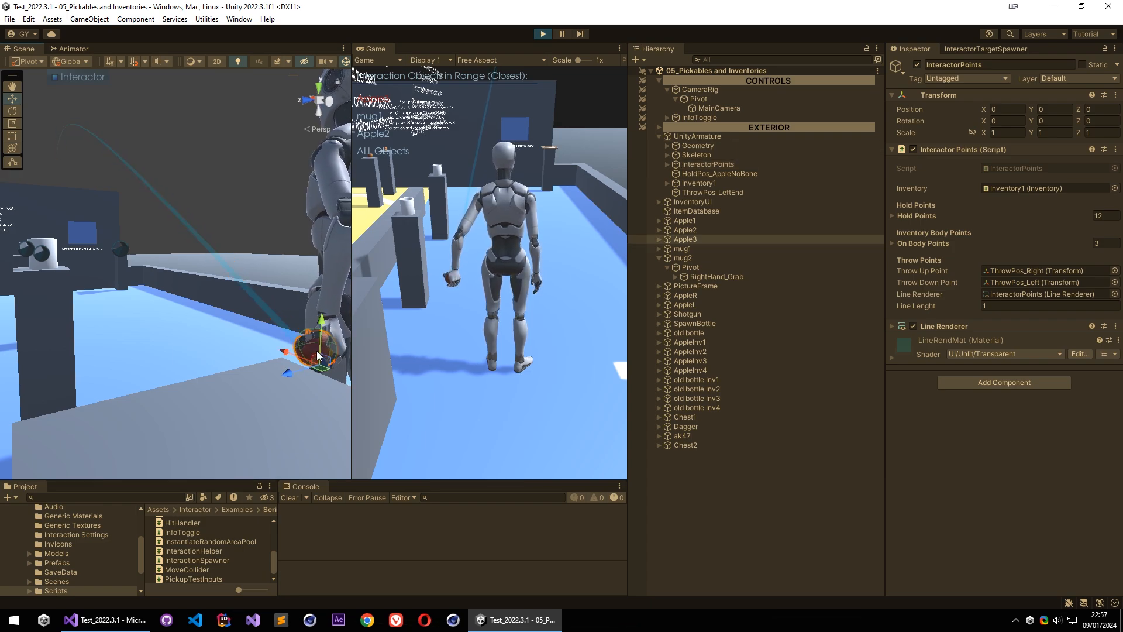
scroll(931, 380, down, 10)
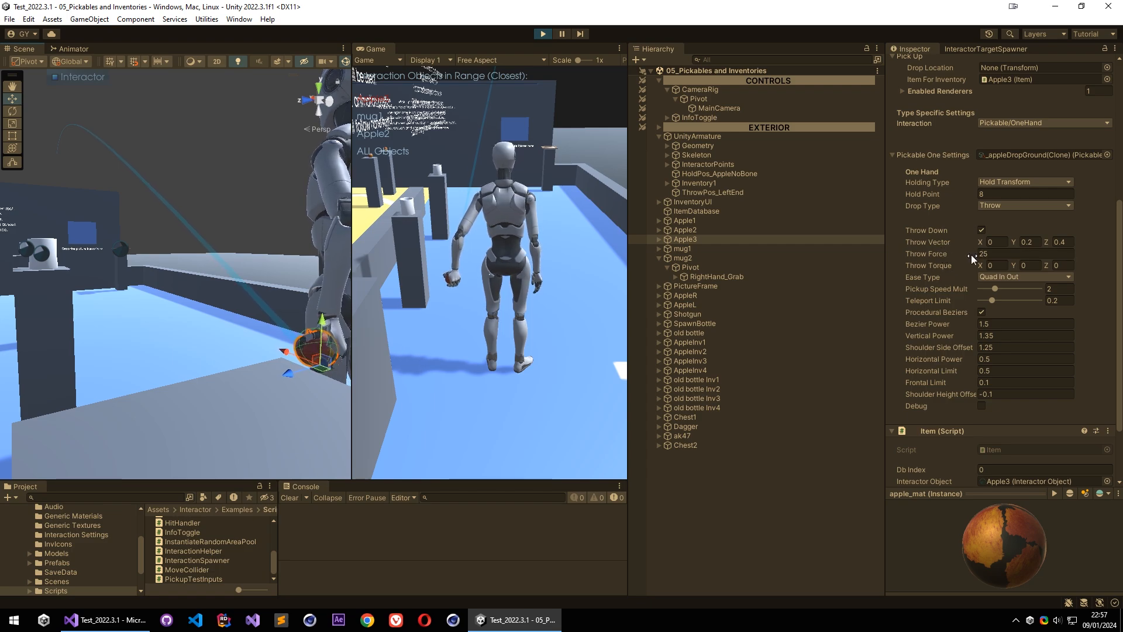
drag(971, 254, 743, 309)
drag(858, 306, 610, 310)
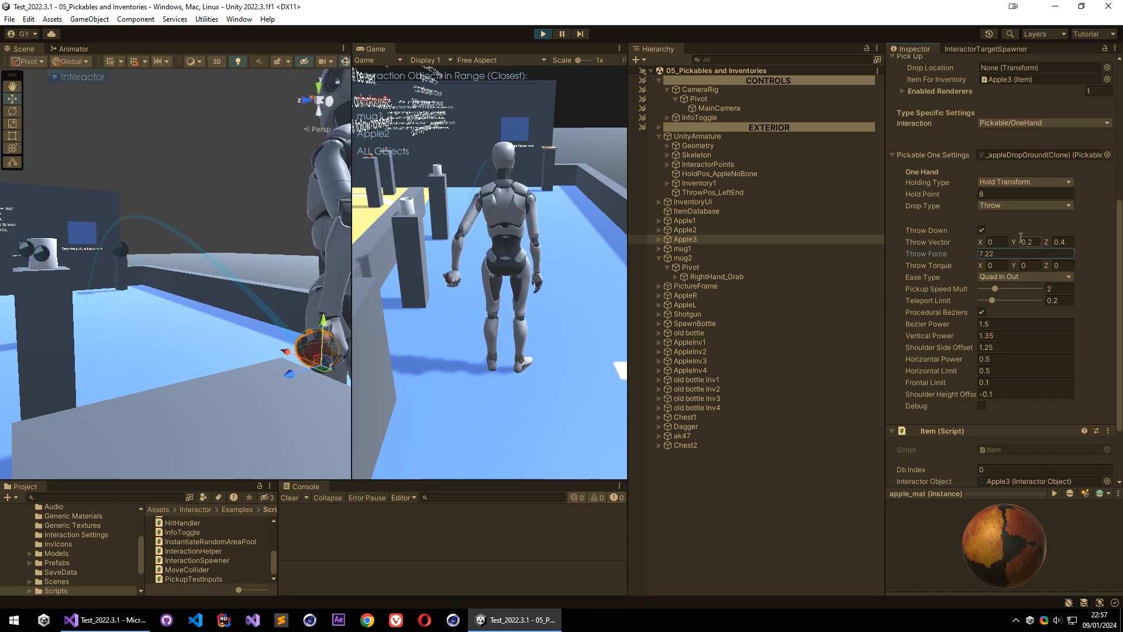
drag(1012, 240, 1017, 240)
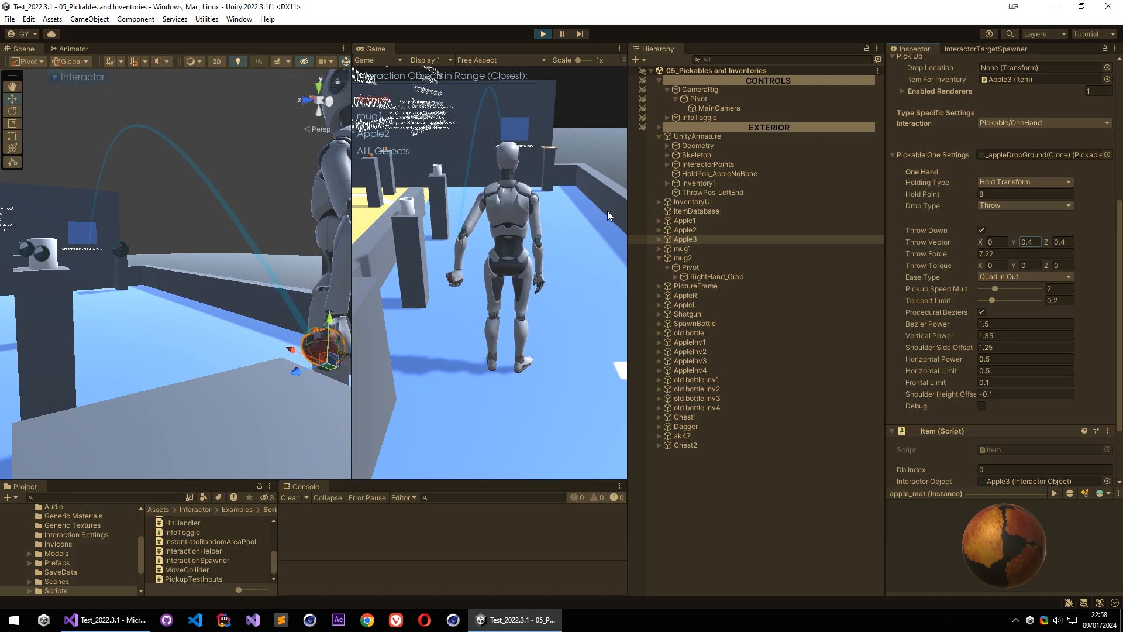
Throw the held apple along the adjusted trajectory and stop the running scene.
click(538, 206)
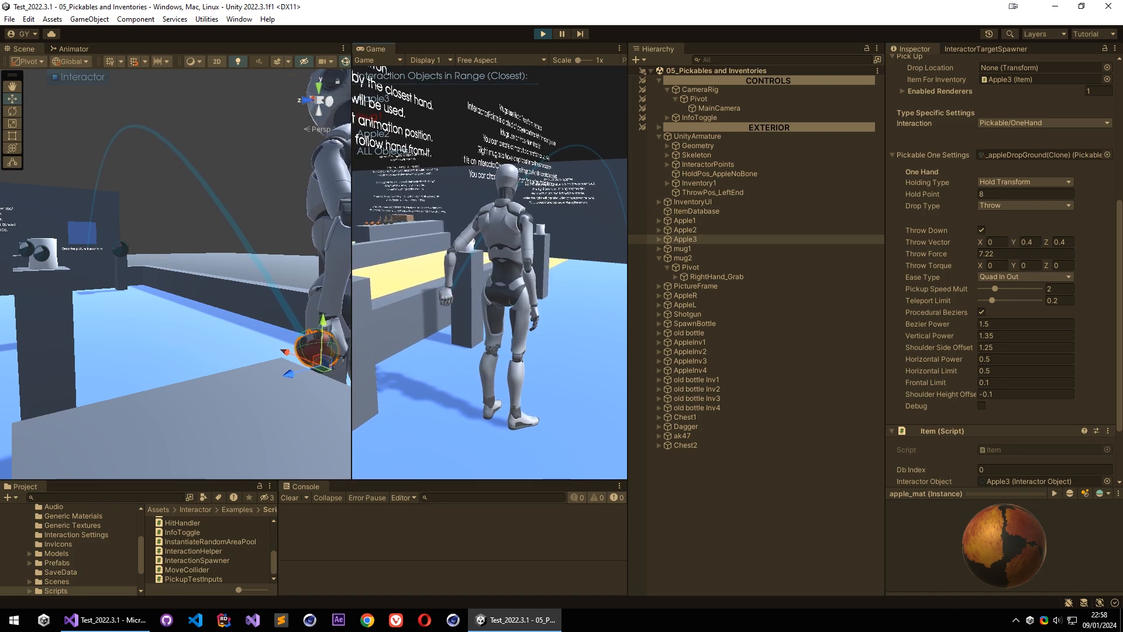
key(f)
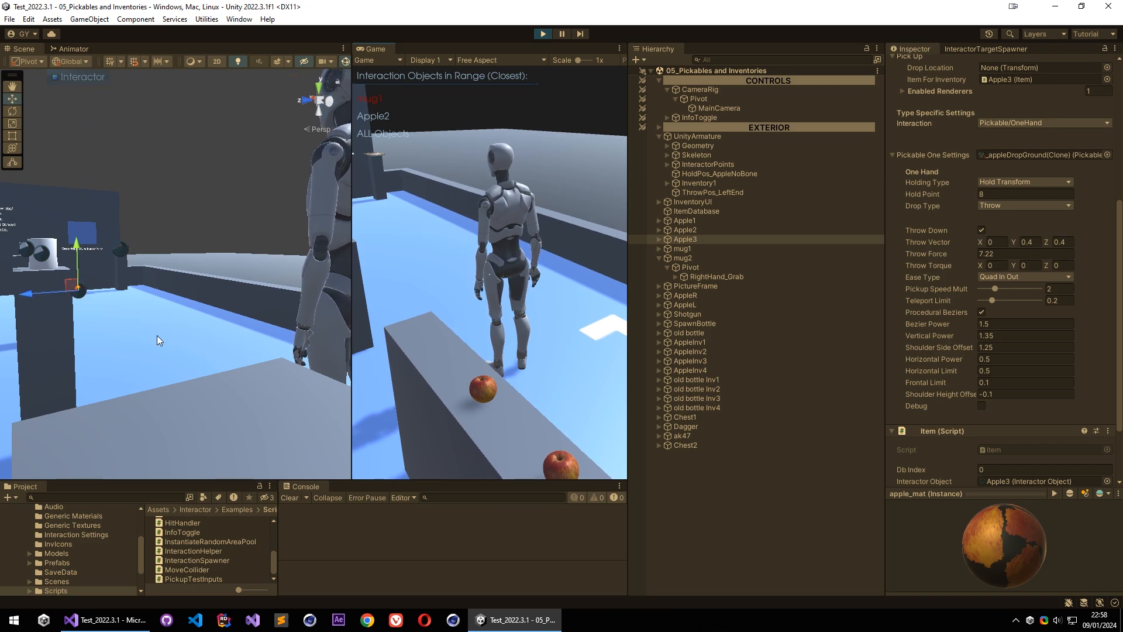
click(542, 34)
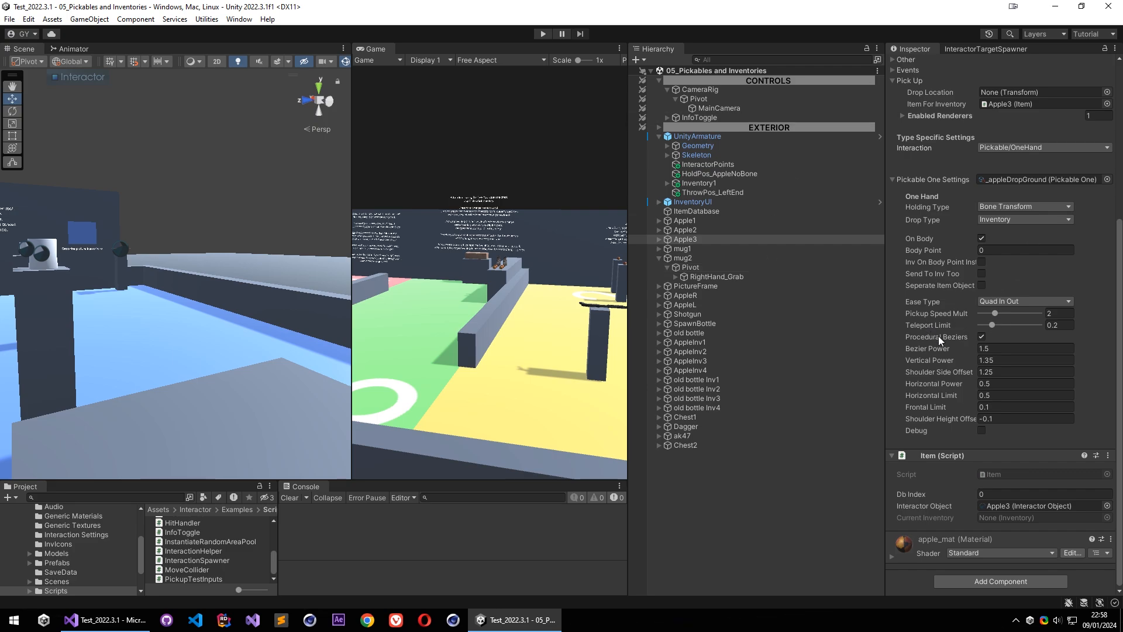
Locate Apple3's Procedural Beziers option and view the character from above in the scene.
mouse_move(939, 337)
right_drag(106, 236, 1115, 500)
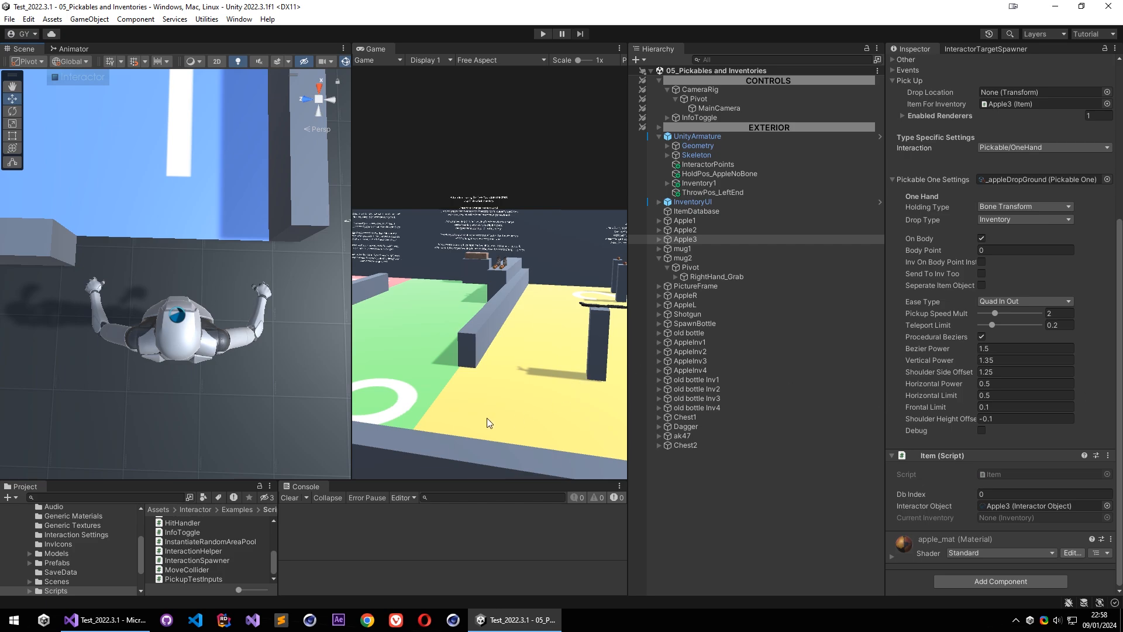
Run the scene, move the character across the areas to the shotgun pillar and pick up the shotgun.
click(543, 33)
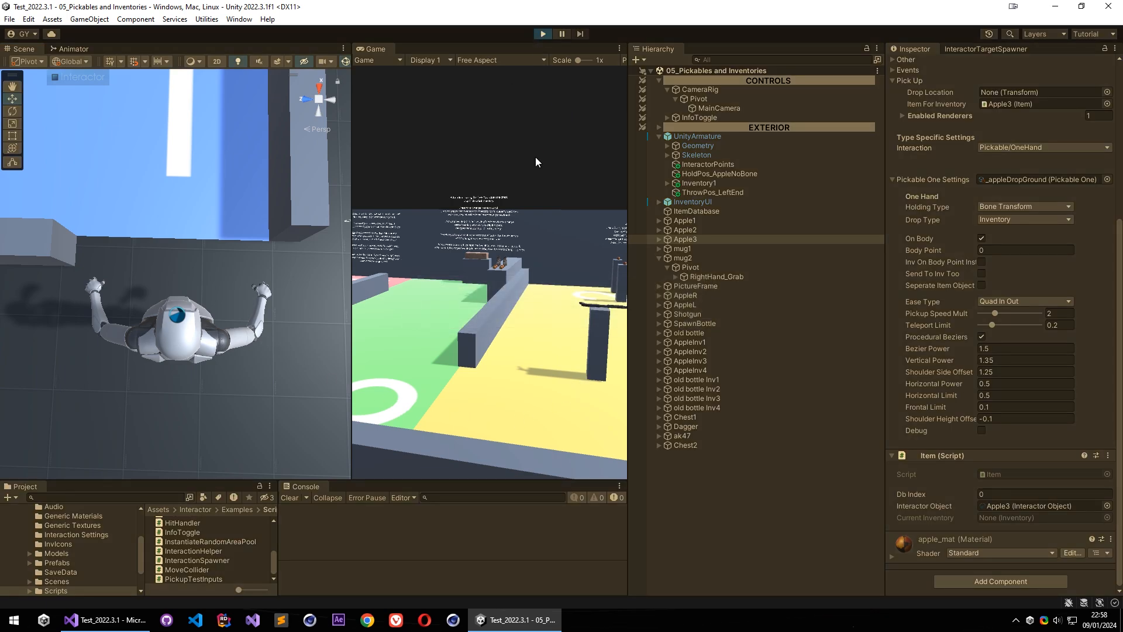
right_click(535, 157)
key(w)
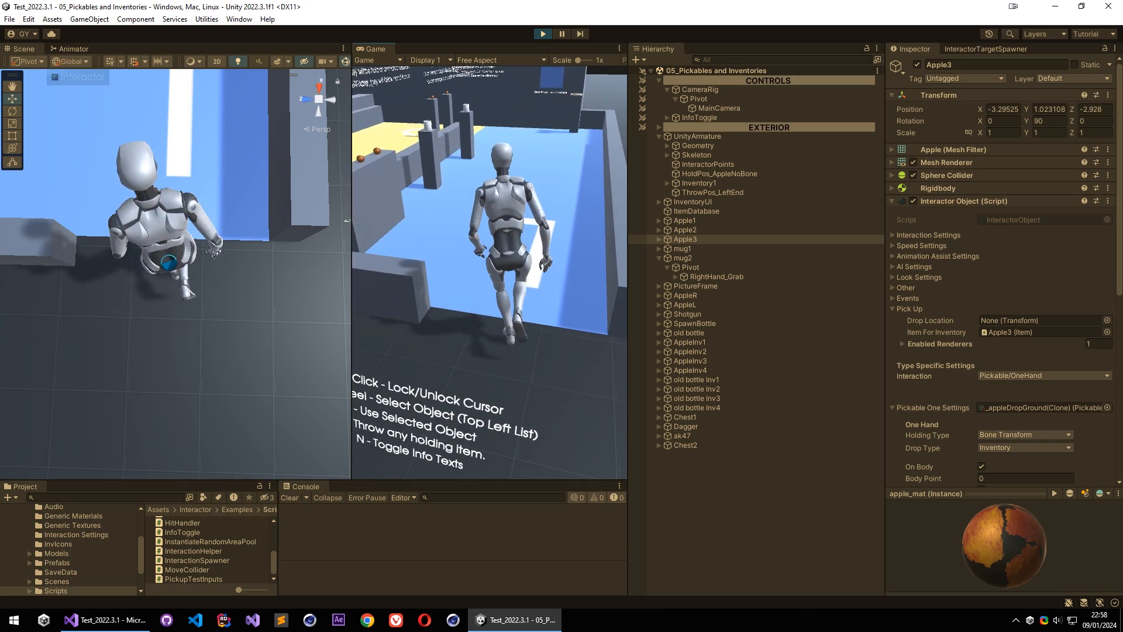
key(space)
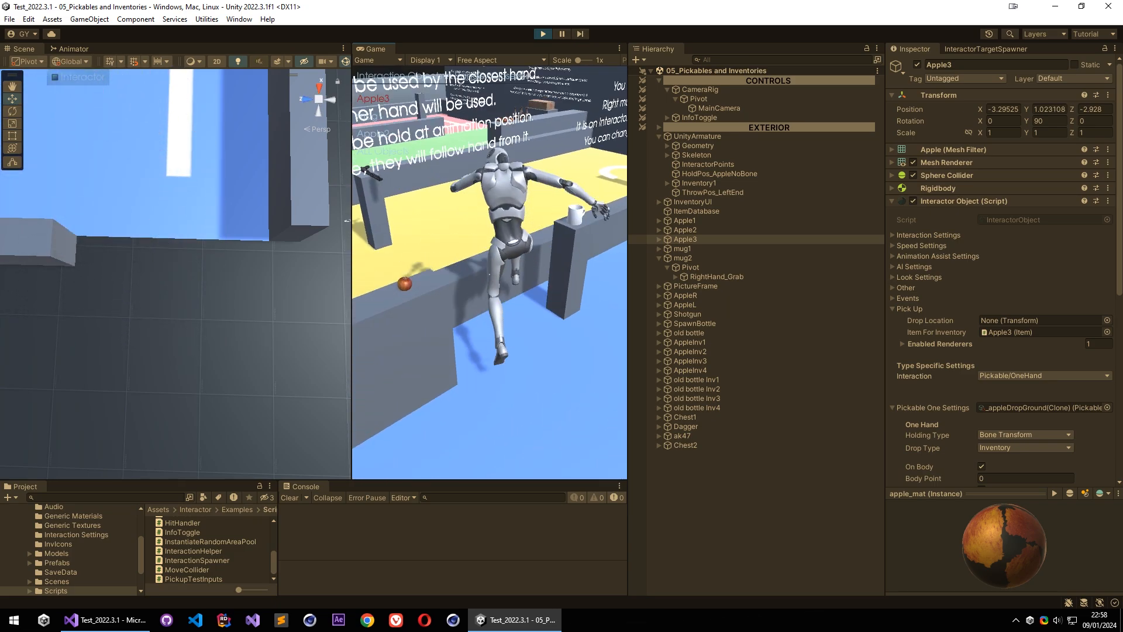
key(space)
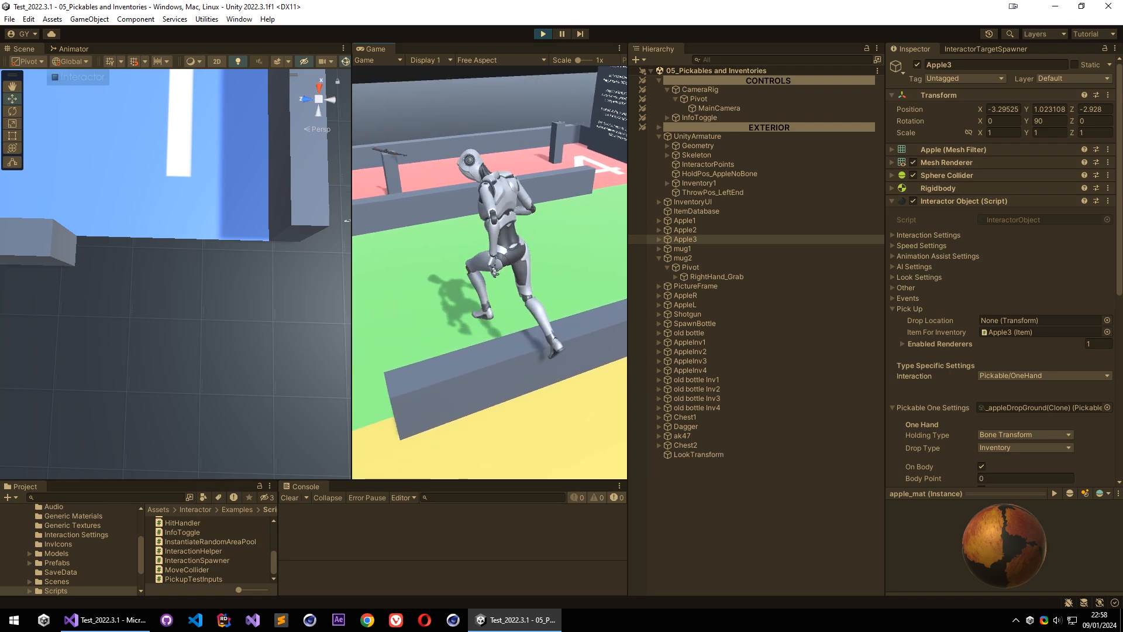
key(s)
key(d)
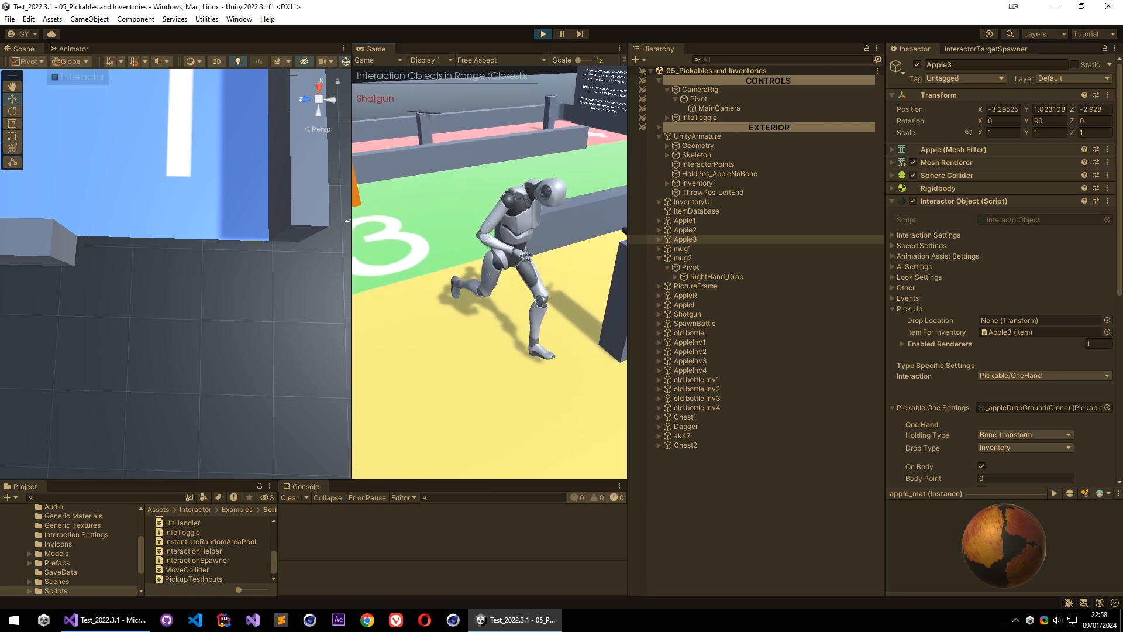
key(w)
key(f)
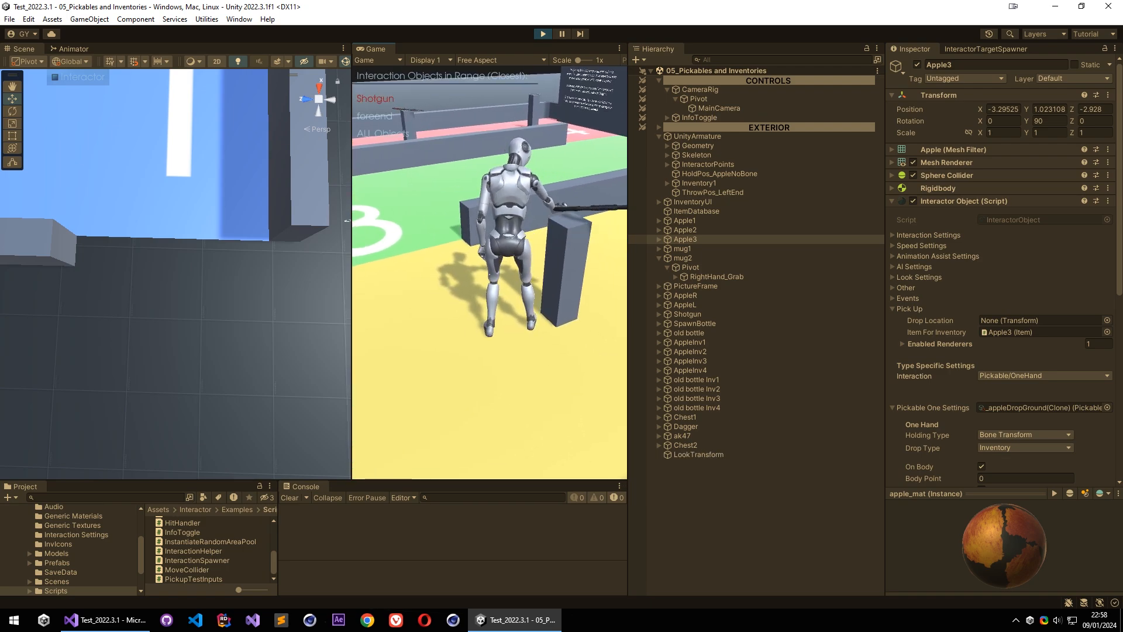
key(d)
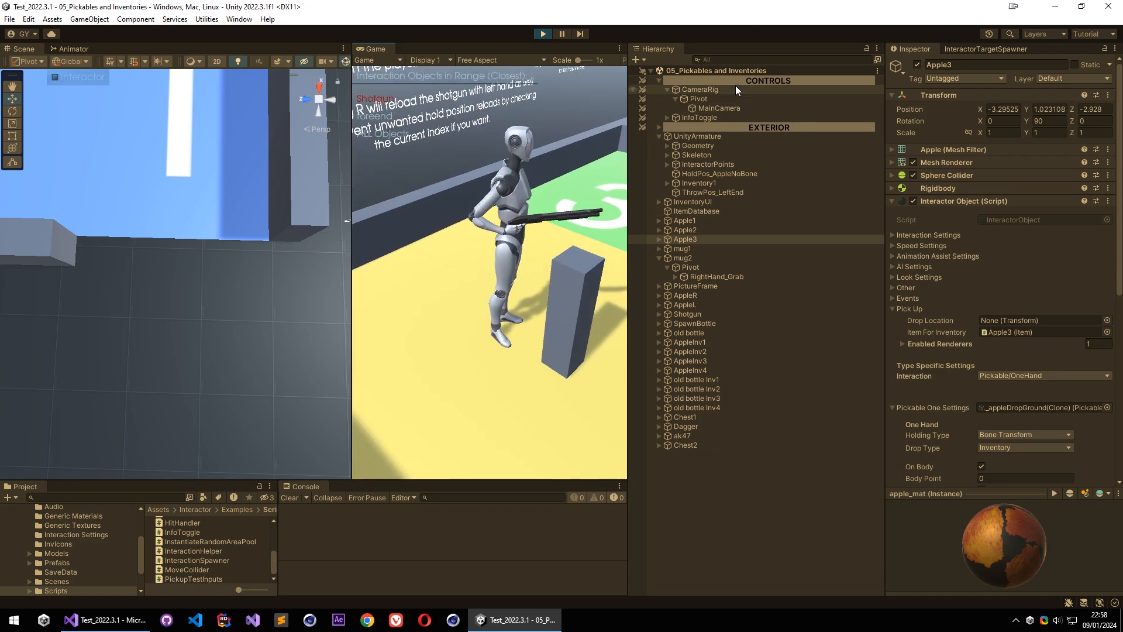
Set the MainCamera's Position Y to -0.55 to reframe the character holding the shotgun.
click(788, 107)
drag(1031, 110, 1034, 110)
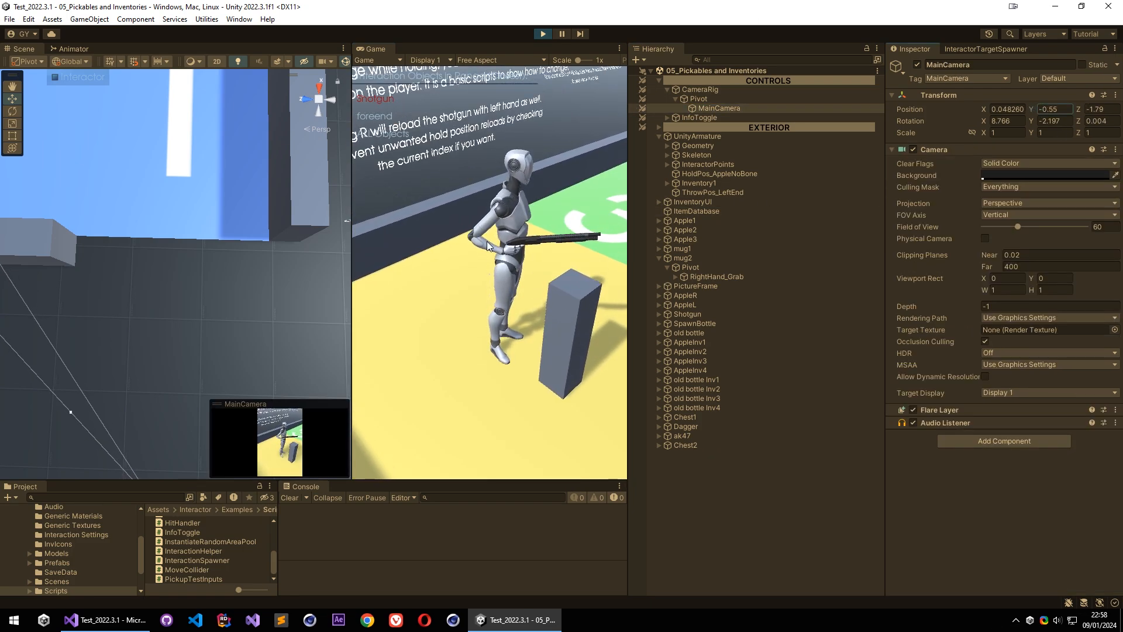
click(526, 252)
View the character and the held shotgun from above in the scene and game views.
right_drag(311, 269, 933, 326)
key(w)
key(d)
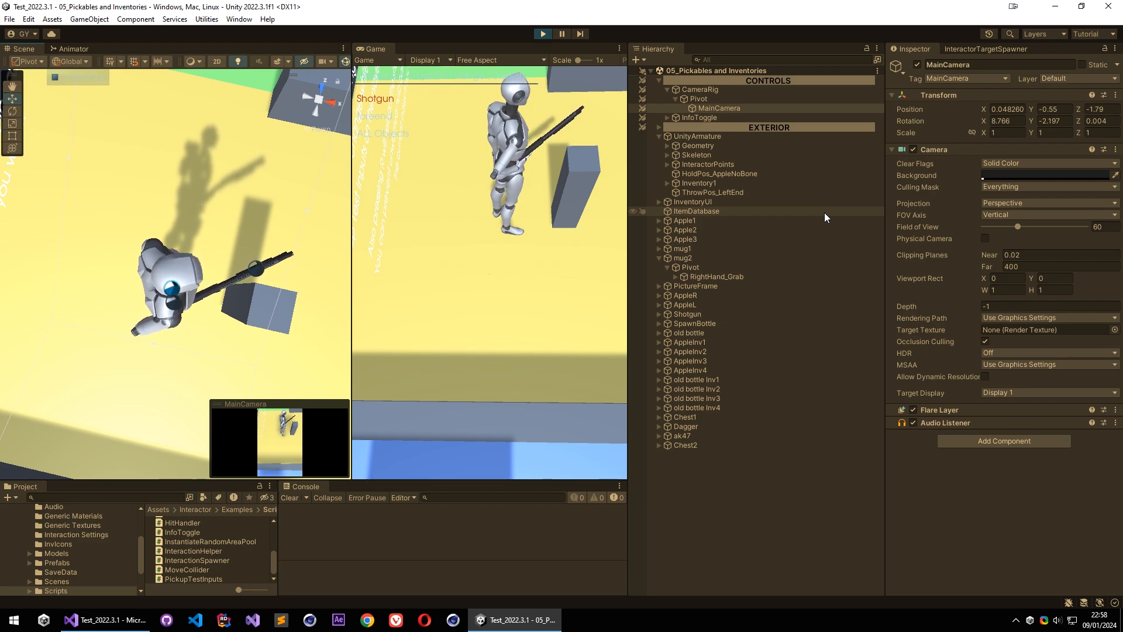
Select the parent Shotgun object and examine its Pickable One settings down to the Procedural Beziers values.
click(231, 287)
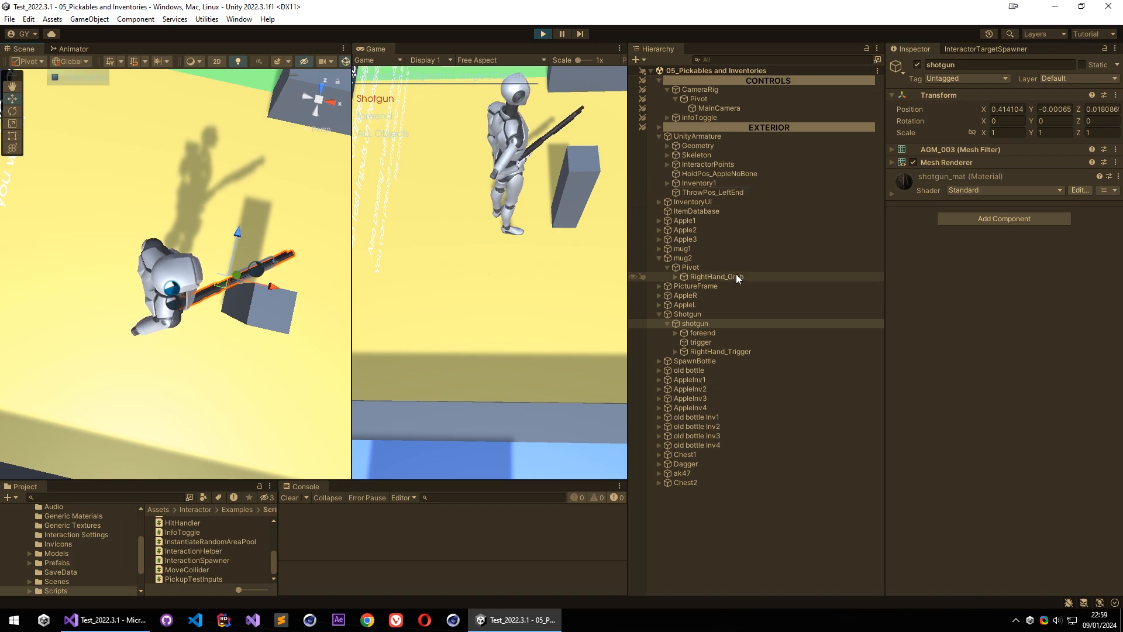
click(745, 317)
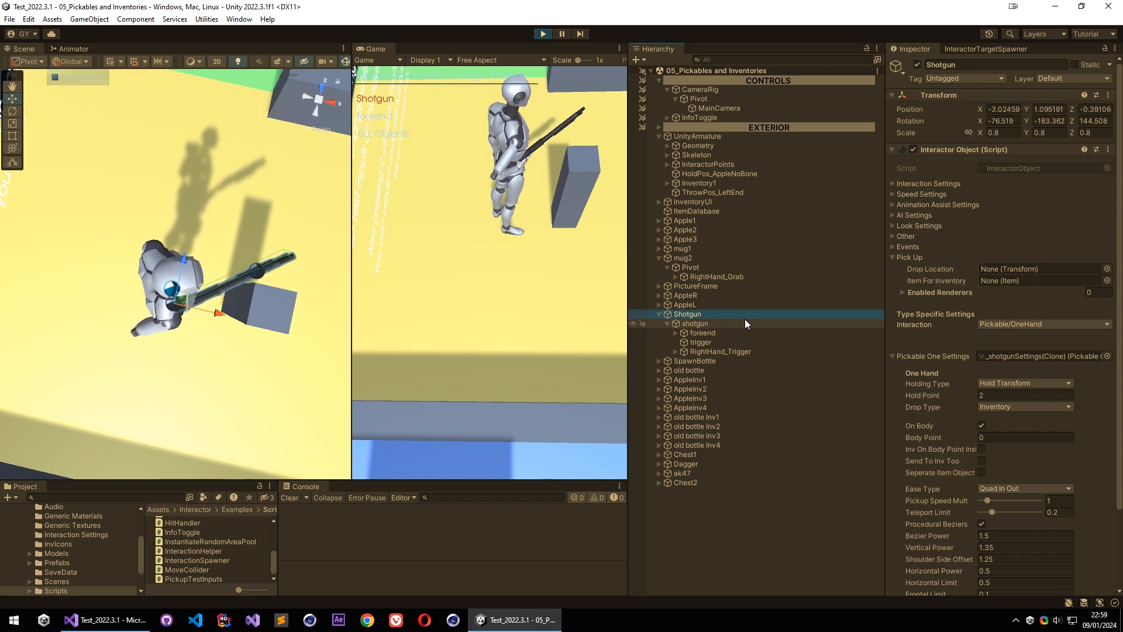
scroll(938, 345, down, 3)
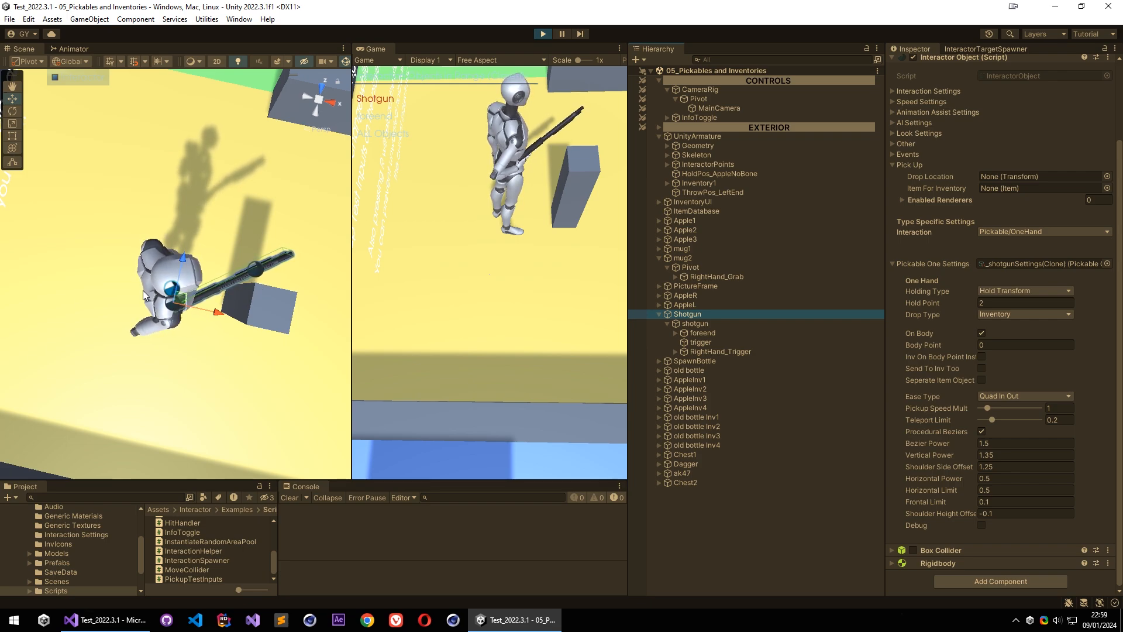
Enable Debug in the Shotgun's Pickable One Settings and move the held shotgun to the shoulder hold position in the running scene.
alt+drag(143, 290, 361, 314)
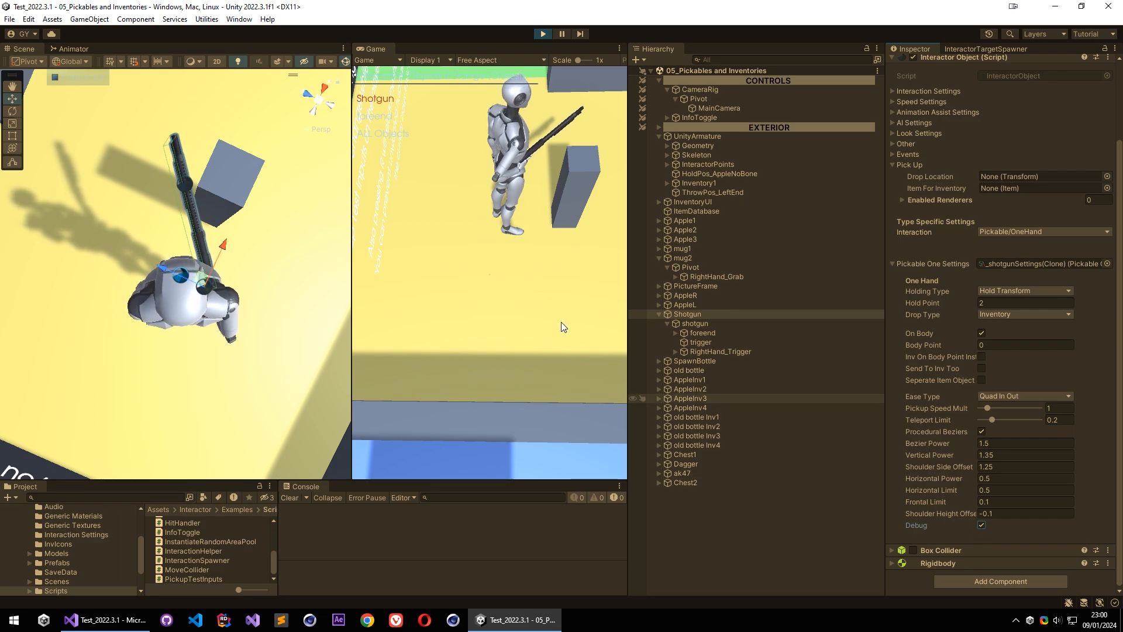
click(483, 213)
scroll(489, 274, down, 1)
key(Escape)
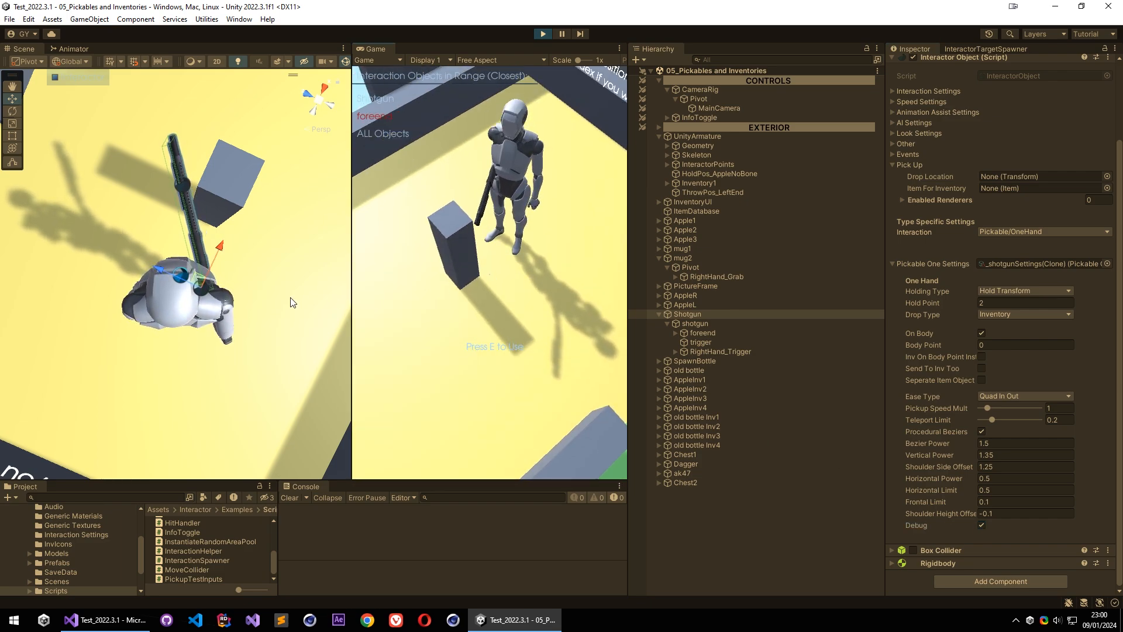
right_drag(291, 303, 1007, 119)
click(597, 239)
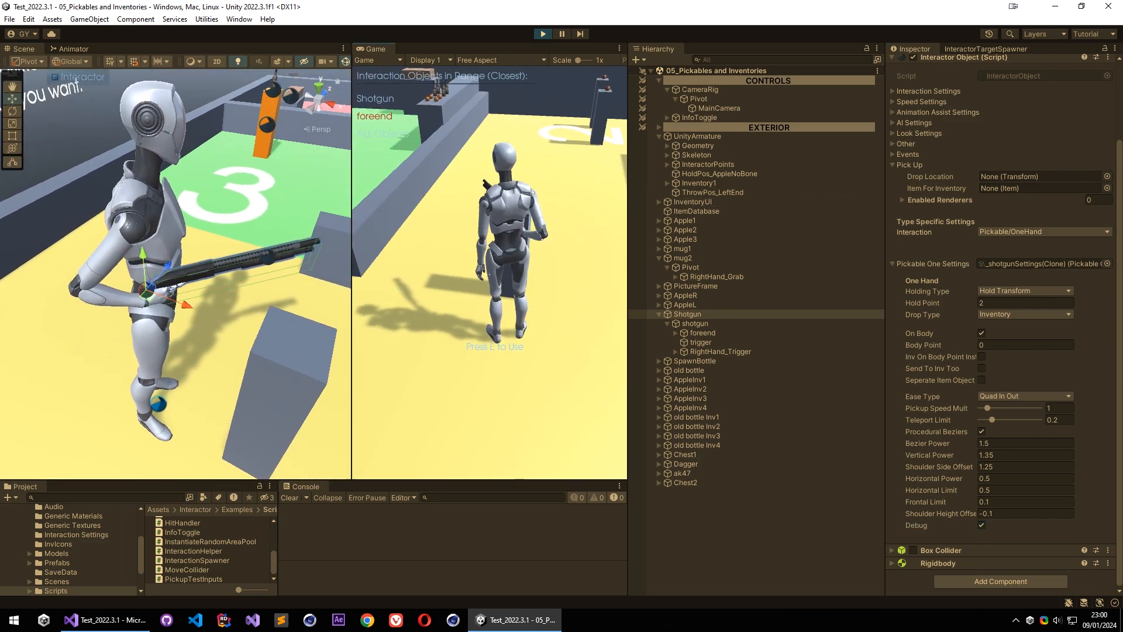
key(e)
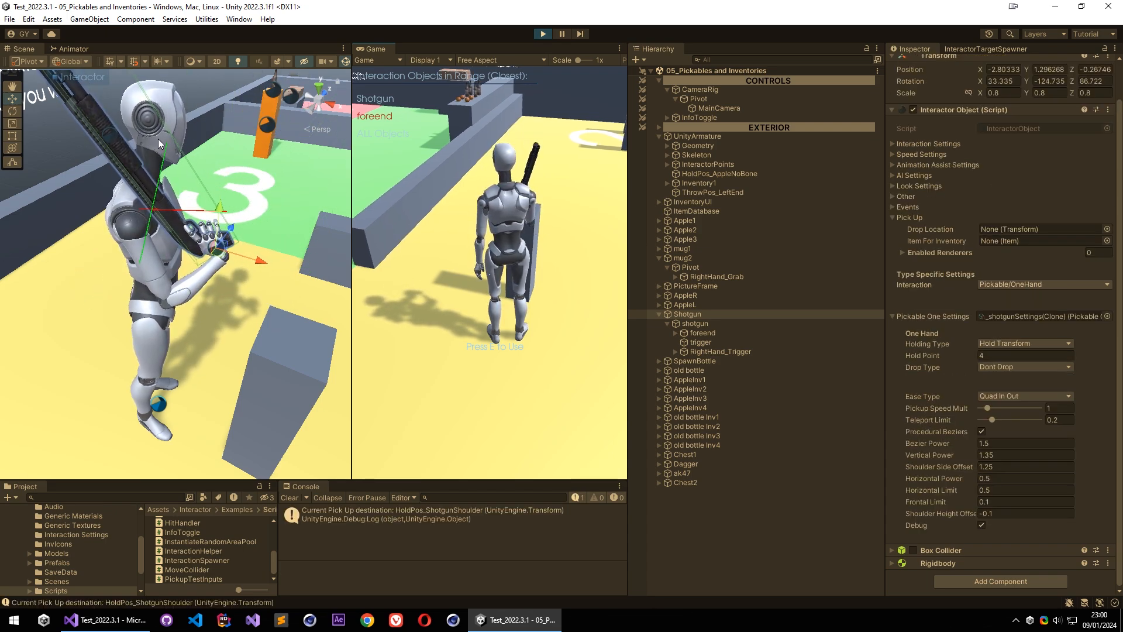
Watch from above while cycling the held shotgun through the straight, reload and shoulder hold positions.
alt+drag(151, 230, 475, 394)
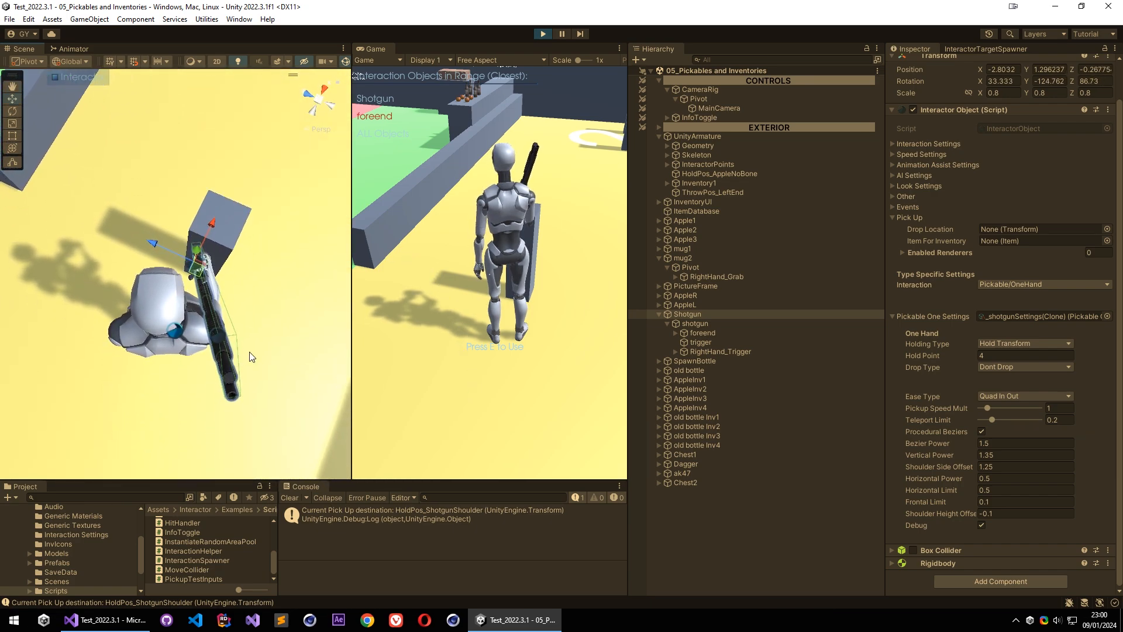
alt+drag(175, 347, 246, 348)
click(467, 234)
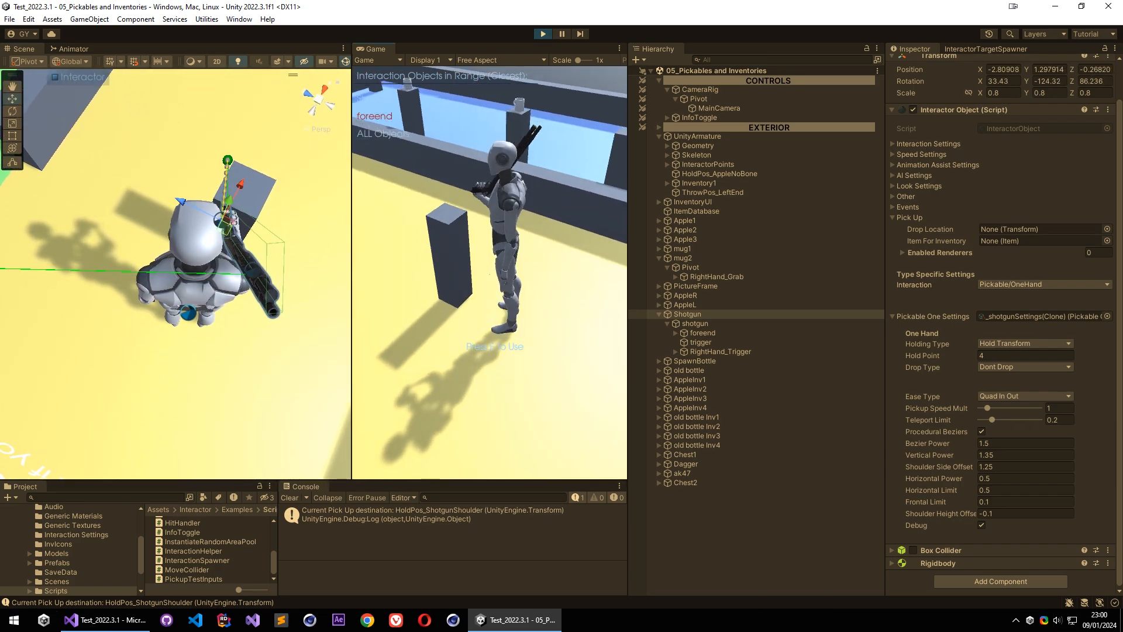
key(2)
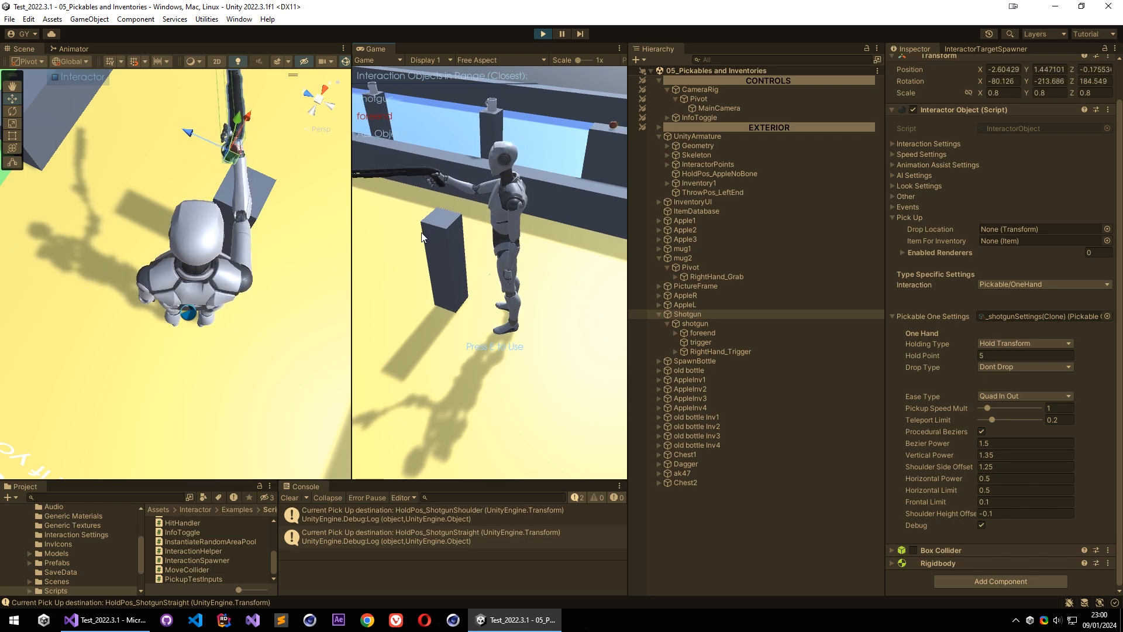
key(3)
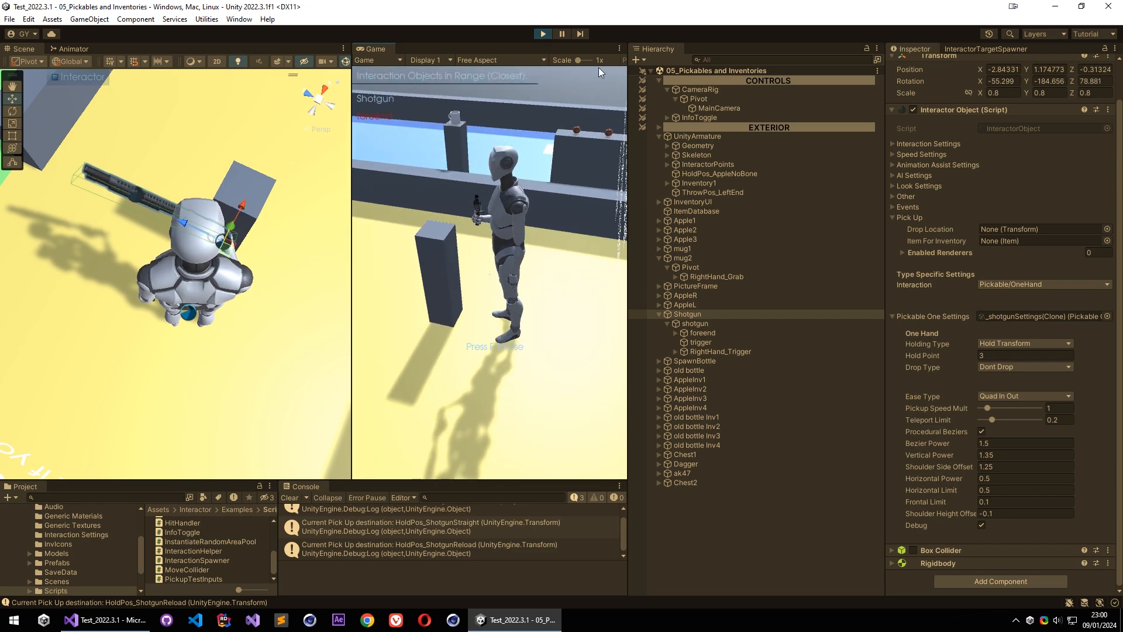
key(4)
Move the shotgun from the shoulder to the straight hold position and pause the scene midway through the motion.
alt+drag(174, 237, 1082, 246)
click(548, 188)
key(Escape)
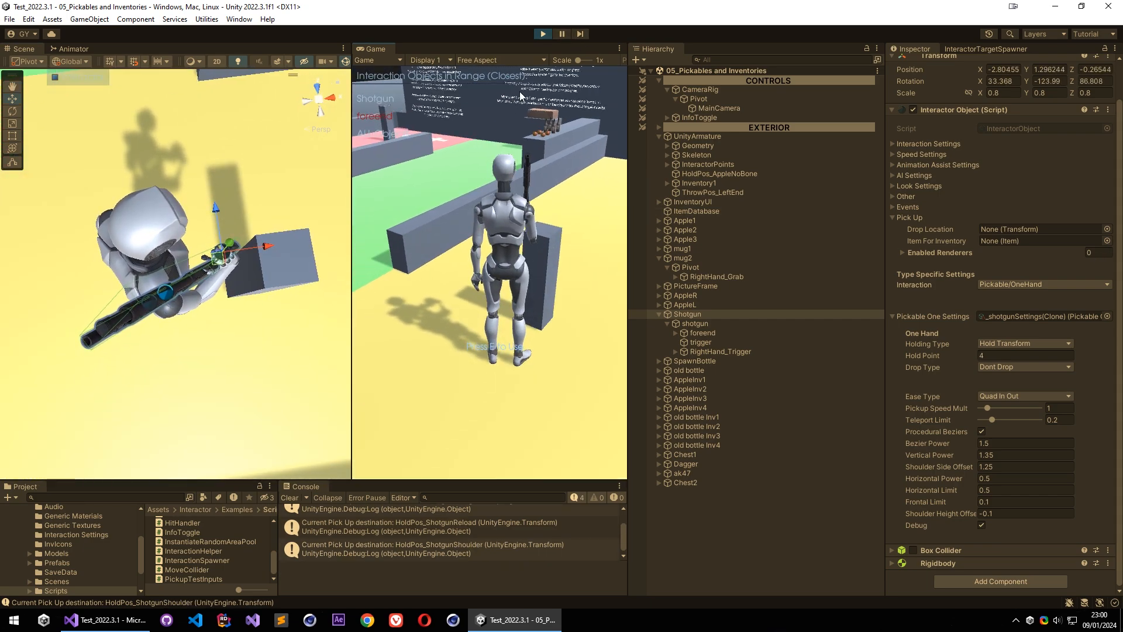
key(1)
click(560, 36)
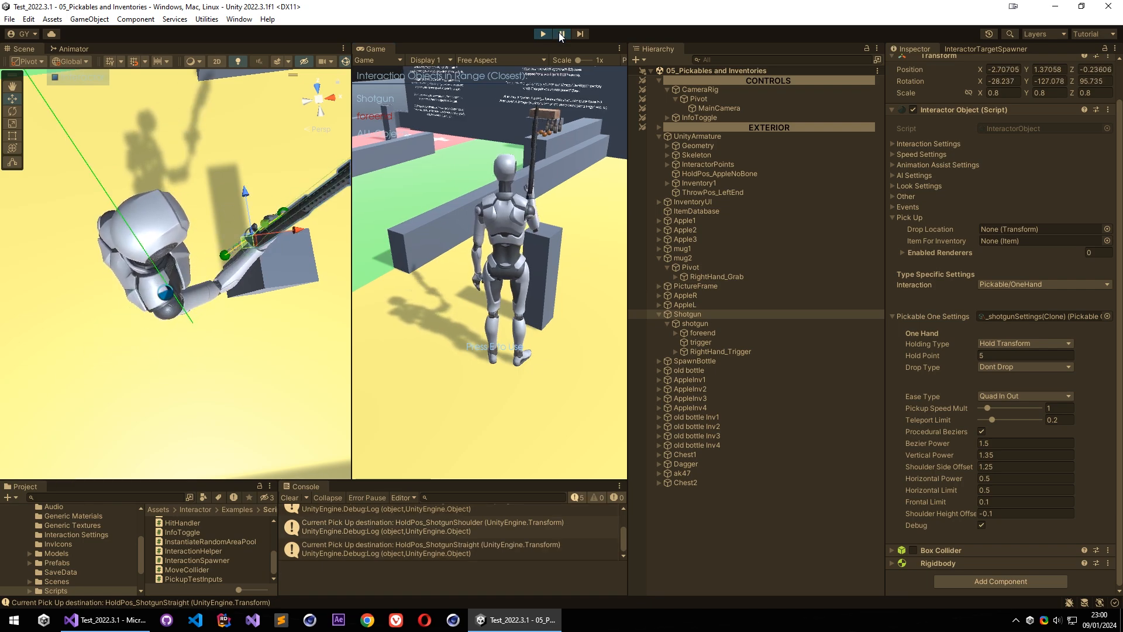
Examine the debug bezier path around the shotgun and right hand up close in the paused scene.
alt+drag(257, 196, 150, 173)
right_drag(151, 173, 204, 182)
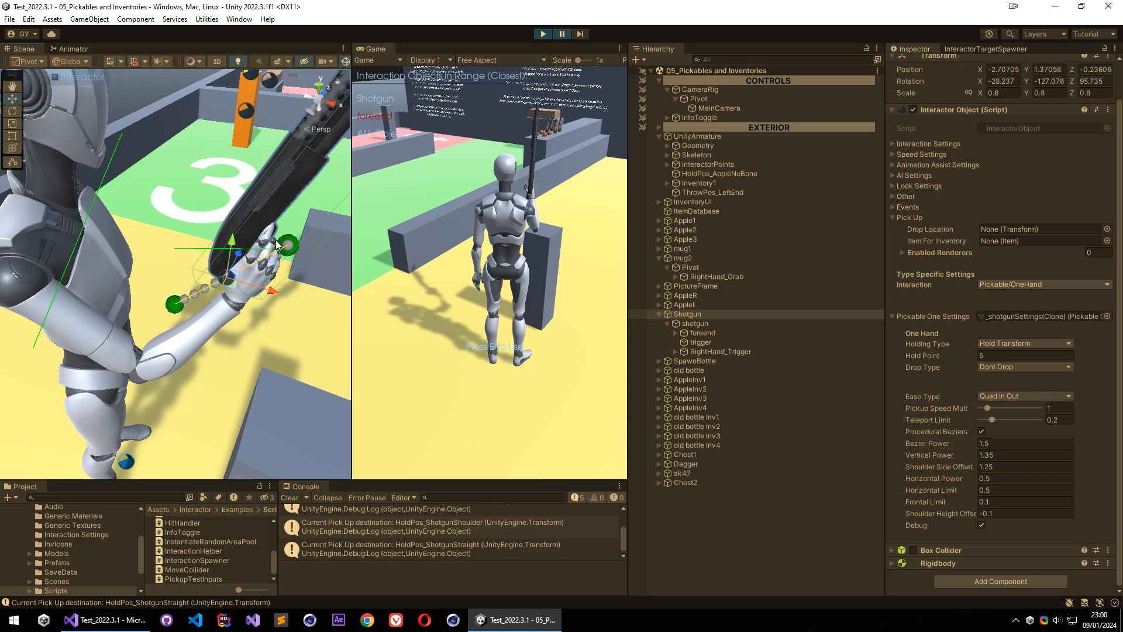
alt+drag(276, 240, 258, 261)
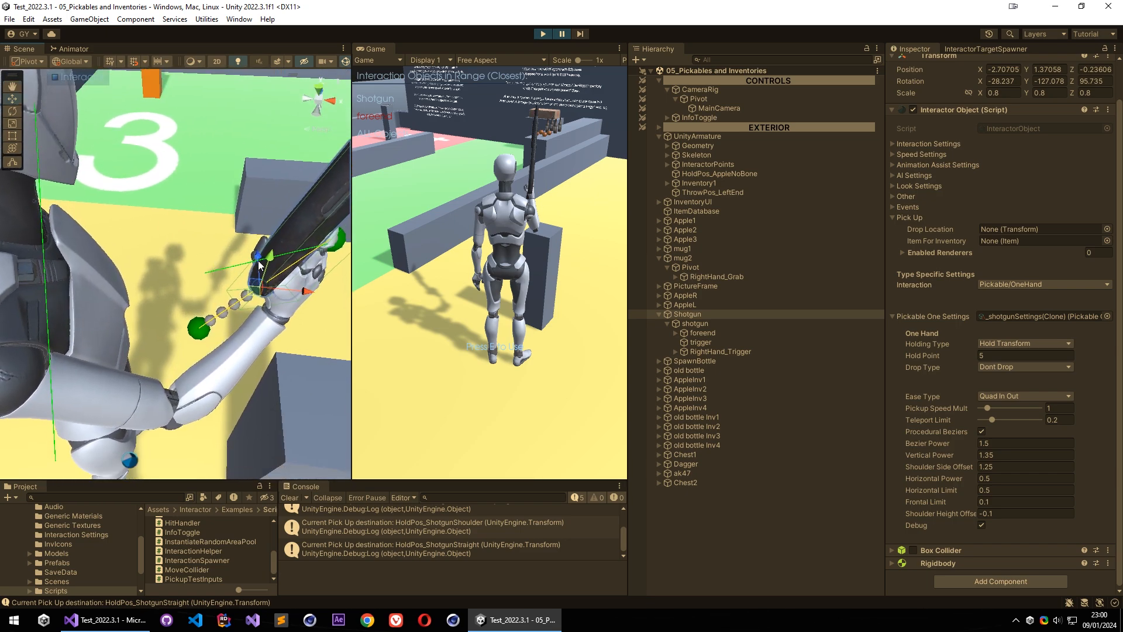
scroll(290, 260, down, 5)
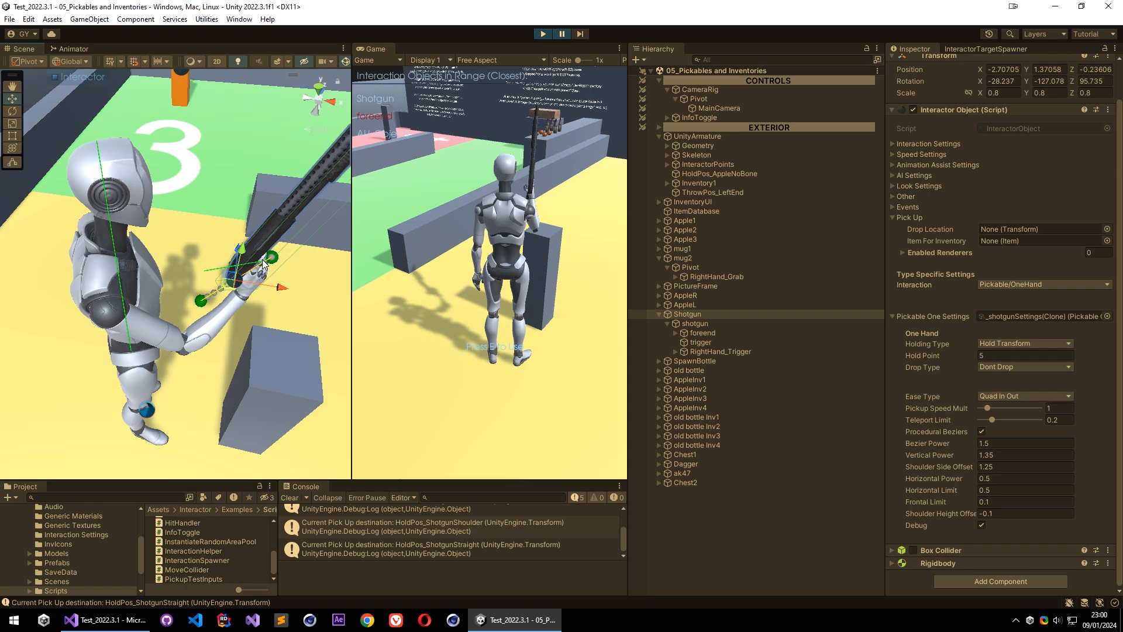
key(f)
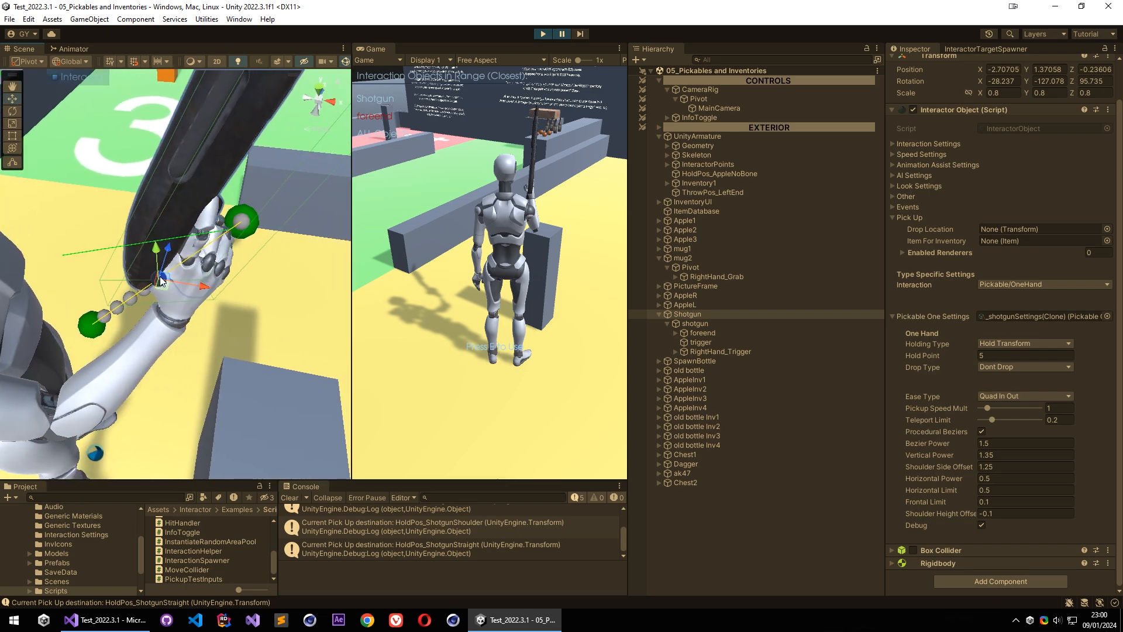
alt+drag(234, 234, 225, 237)
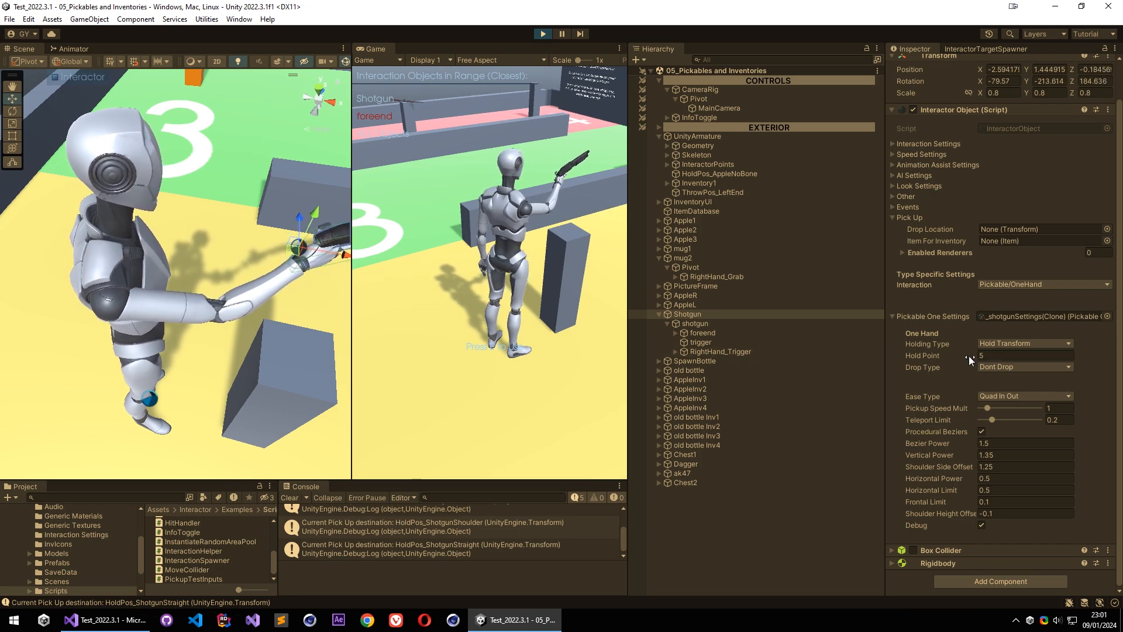
Expand the Hold Points list of InteractorPoints, locate elements 4 and 5 in the hierarchy, and select HoldPos_ShotgunShoulder.
click(925, 352)
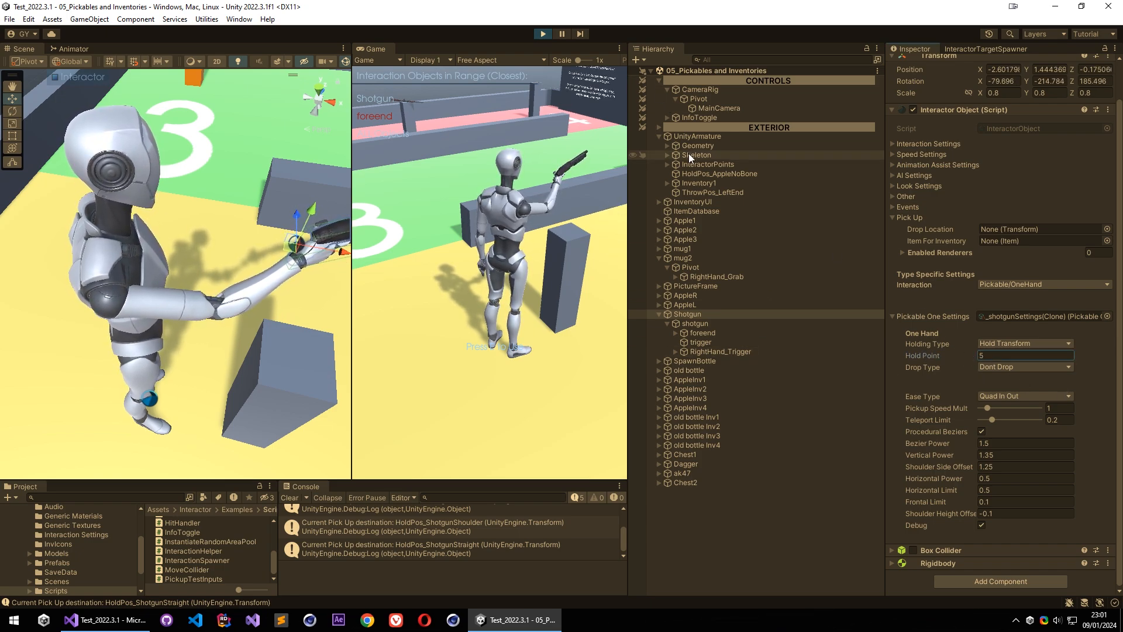
drag(721, 172, 714, 166)
click(714, 166)
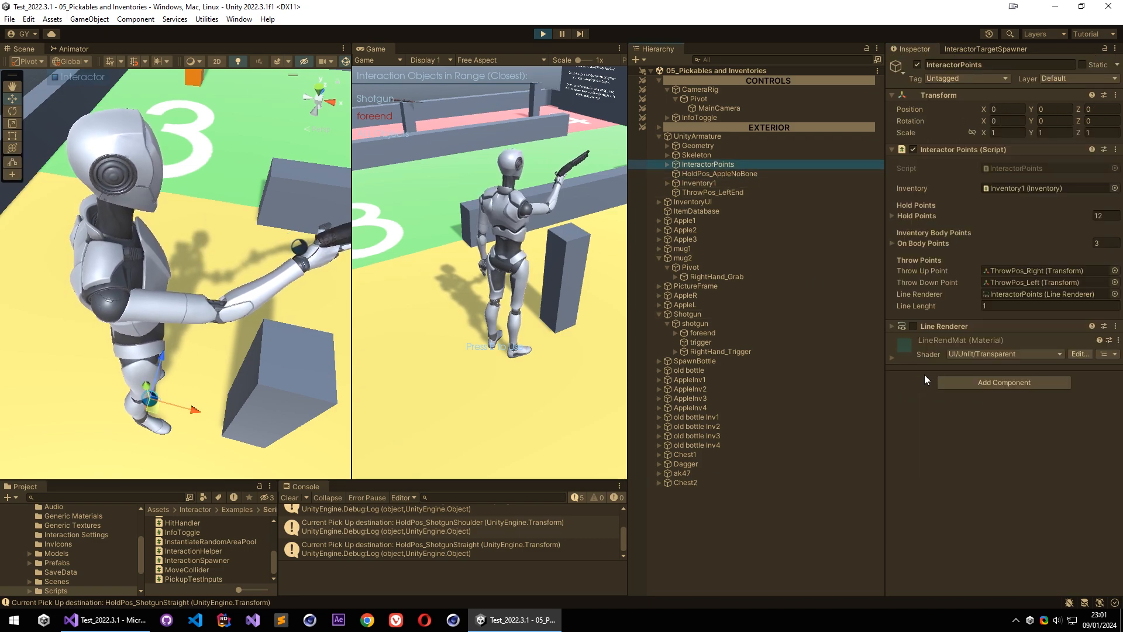
click(920, 217)
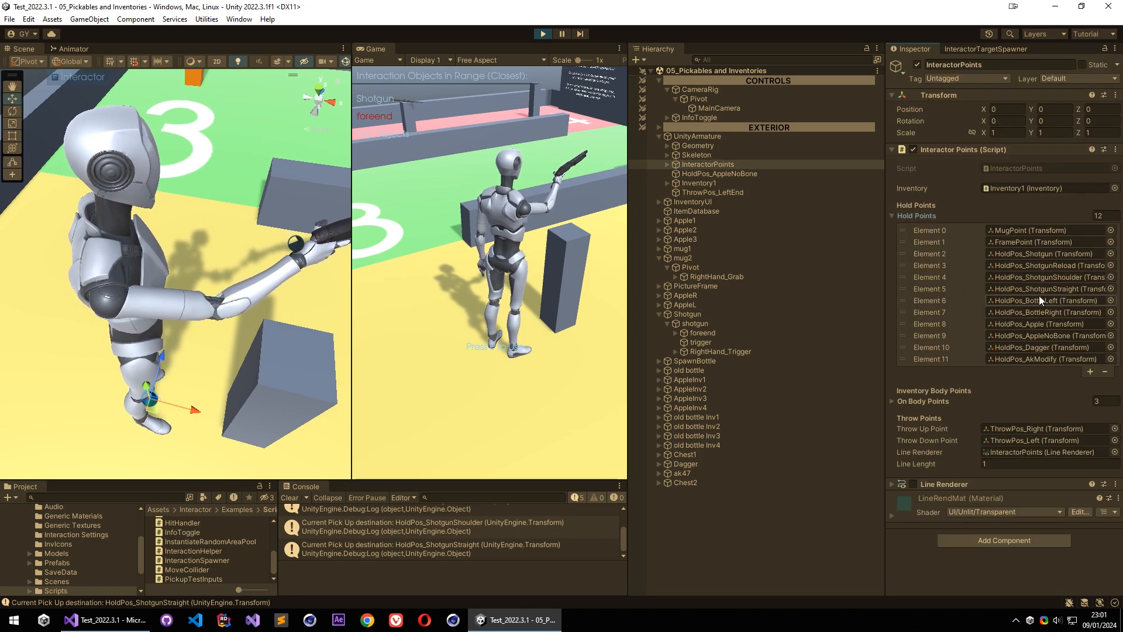
click(1020, 286)
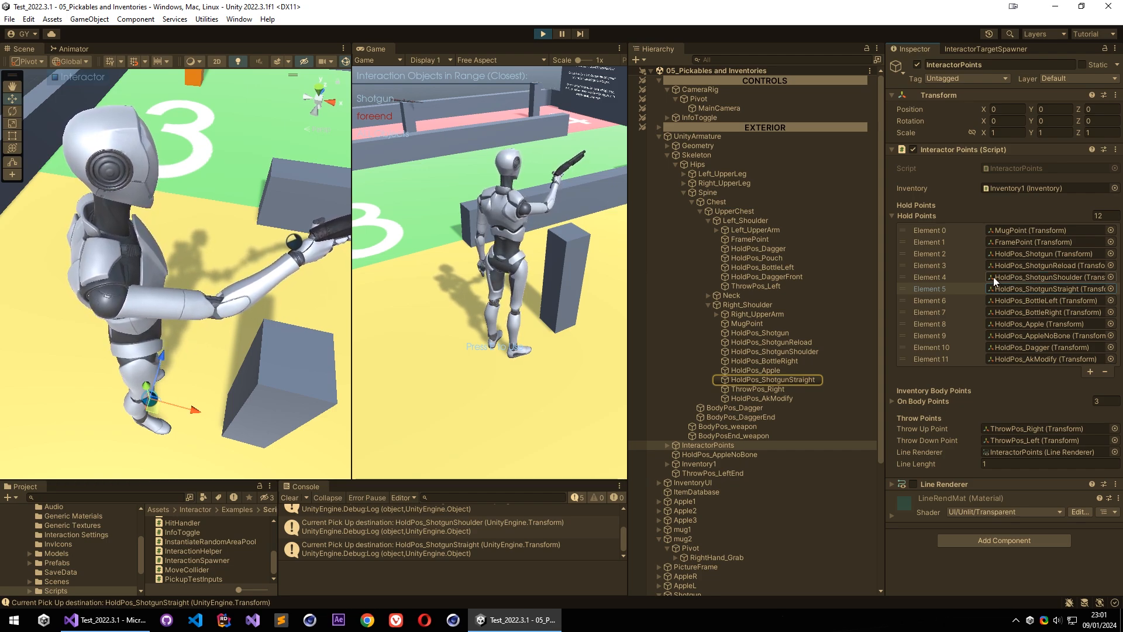
click(1027, 277)
click(808, 351)
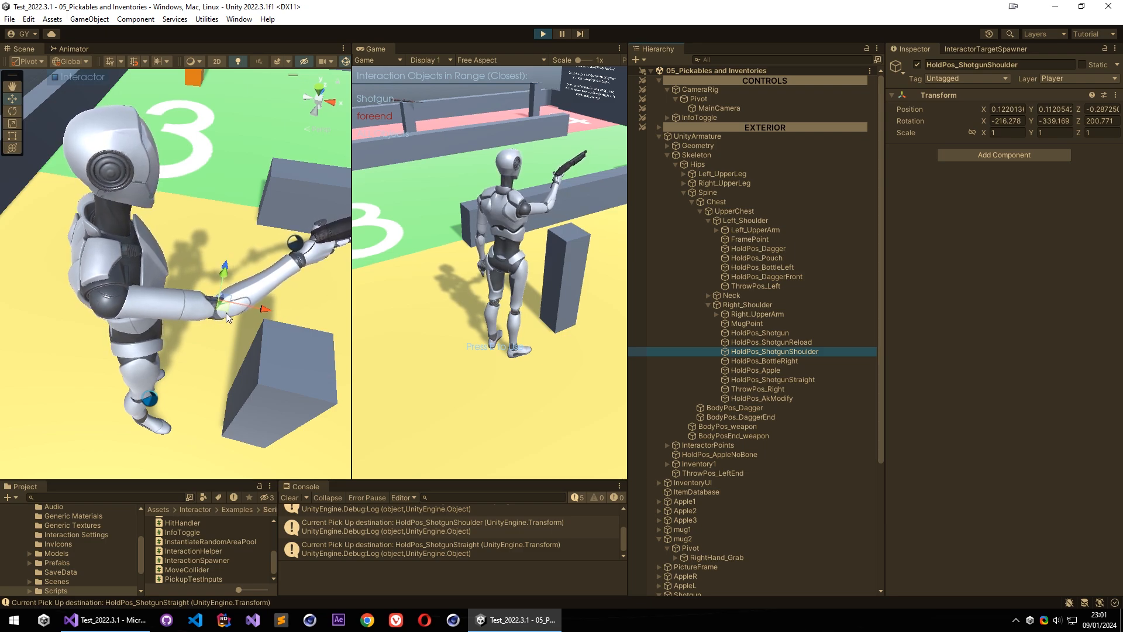
Move HoldPos_ShotgunShoulder behind the character, to about X 0.259, Y 0.1, Z 0.223, and view it from several angles.
drag(225, 312, 35, 358)
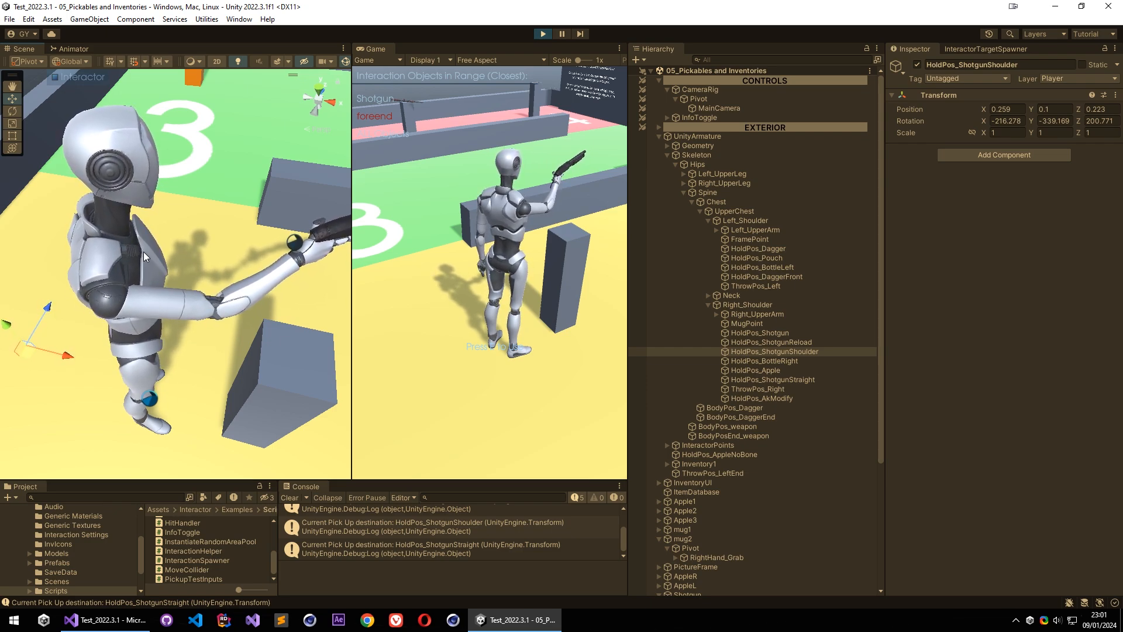
alt+drag(145, 256, 378, 346)
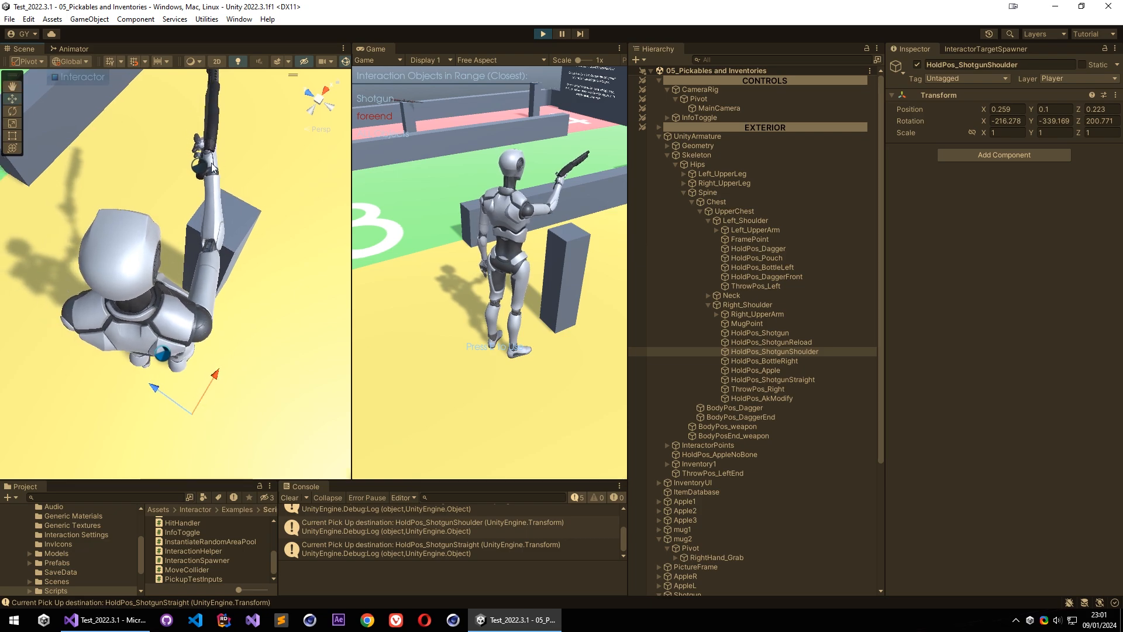
alt+drag(212, 168, 989, 190)
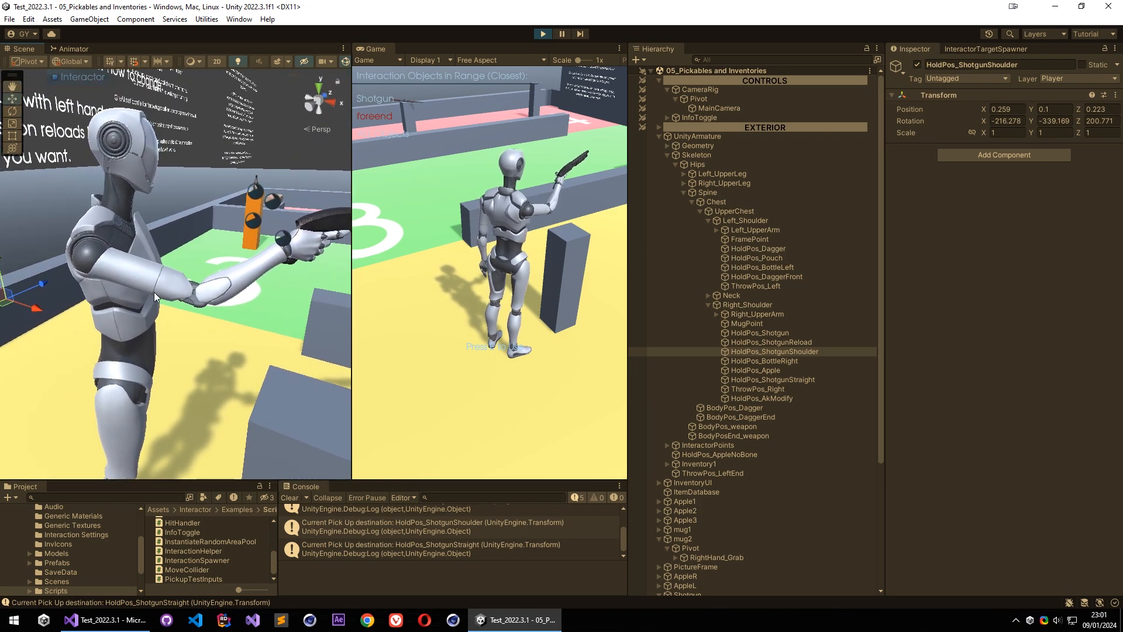
key(q)
right_drag(142, 282, 178, 220)
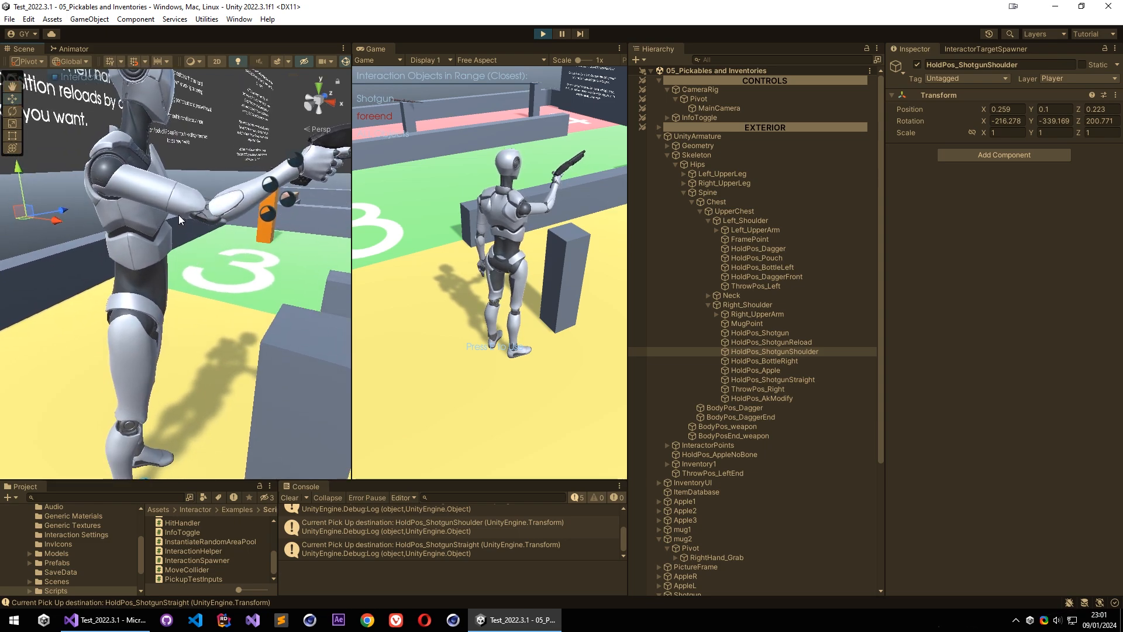
Disable Procedural Beziers in the parent Shotgun object's Pickable One Settings.
scroll(741, 360, down, 6)
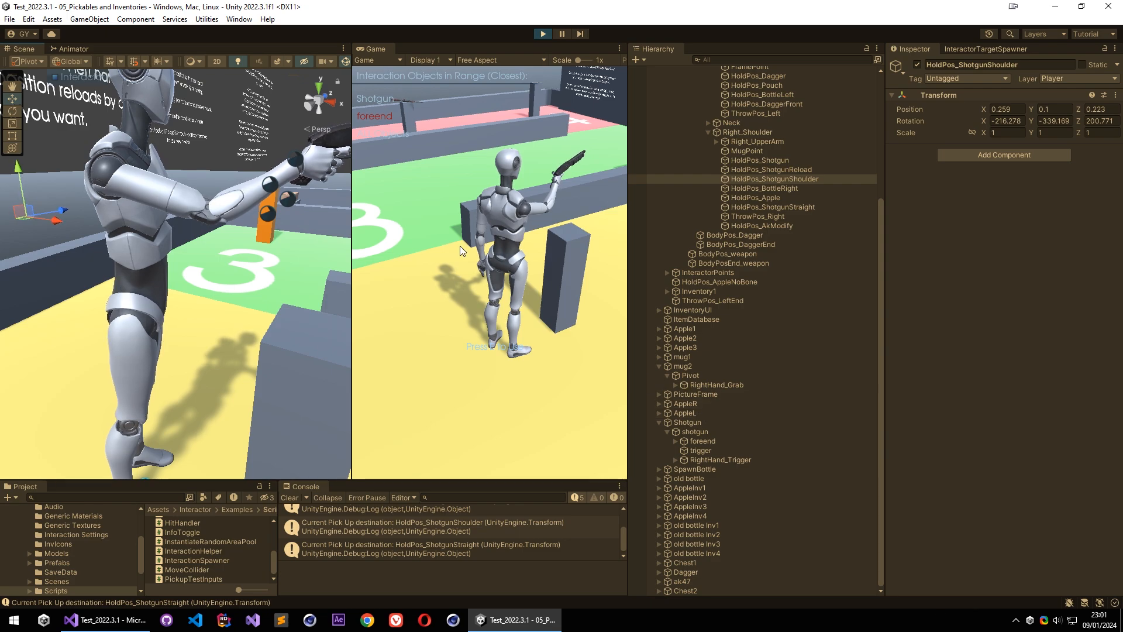
click(312, 182)
click(751, 422)
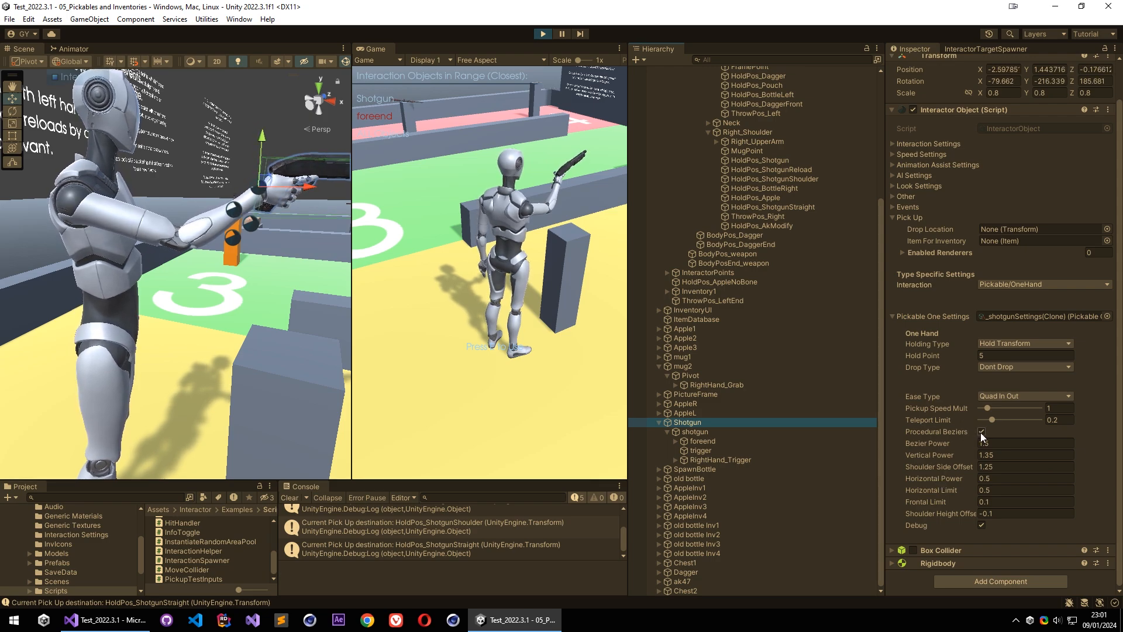
click(981, 432)
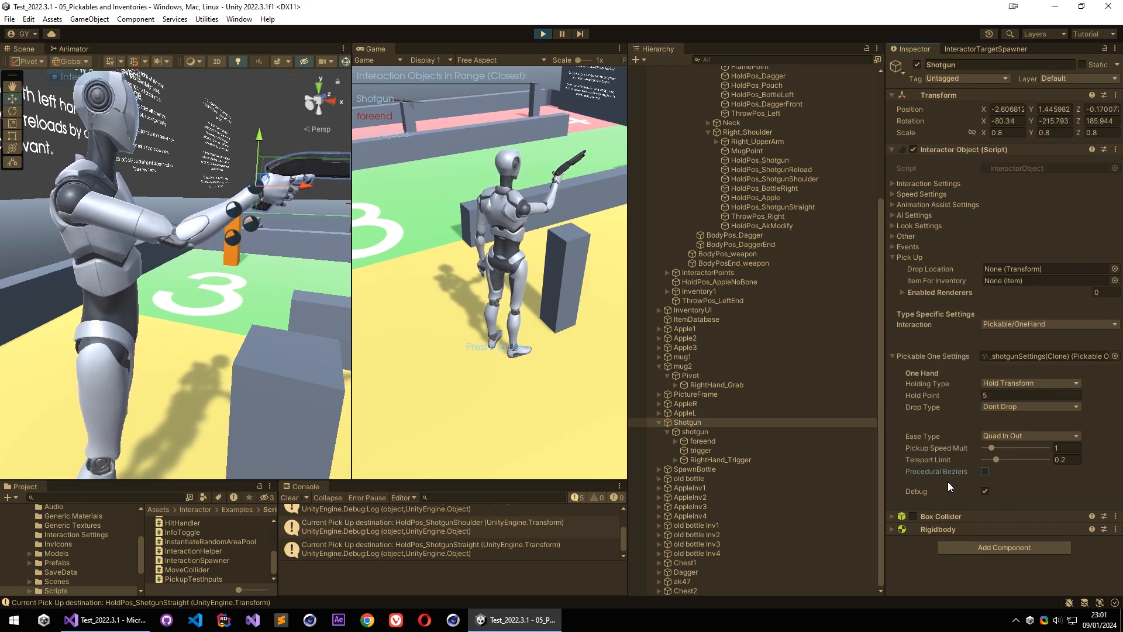
Move the held shotgun repeatedly between the shoulder and straight hold positions to test it without Procedural Beziers.
click(527, 178)
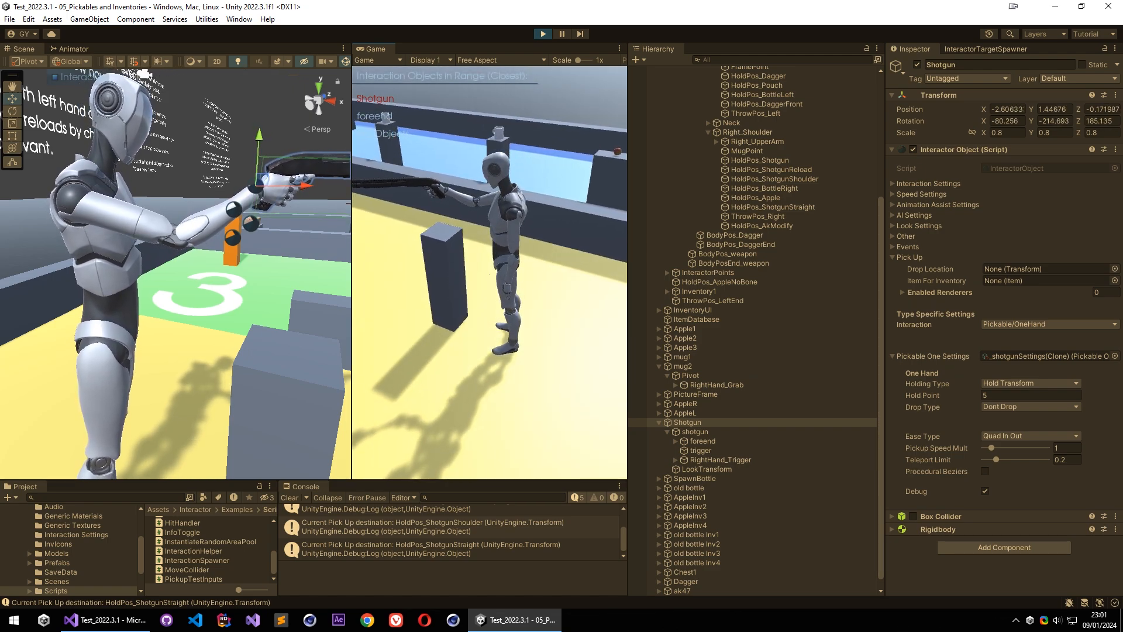
key(f)
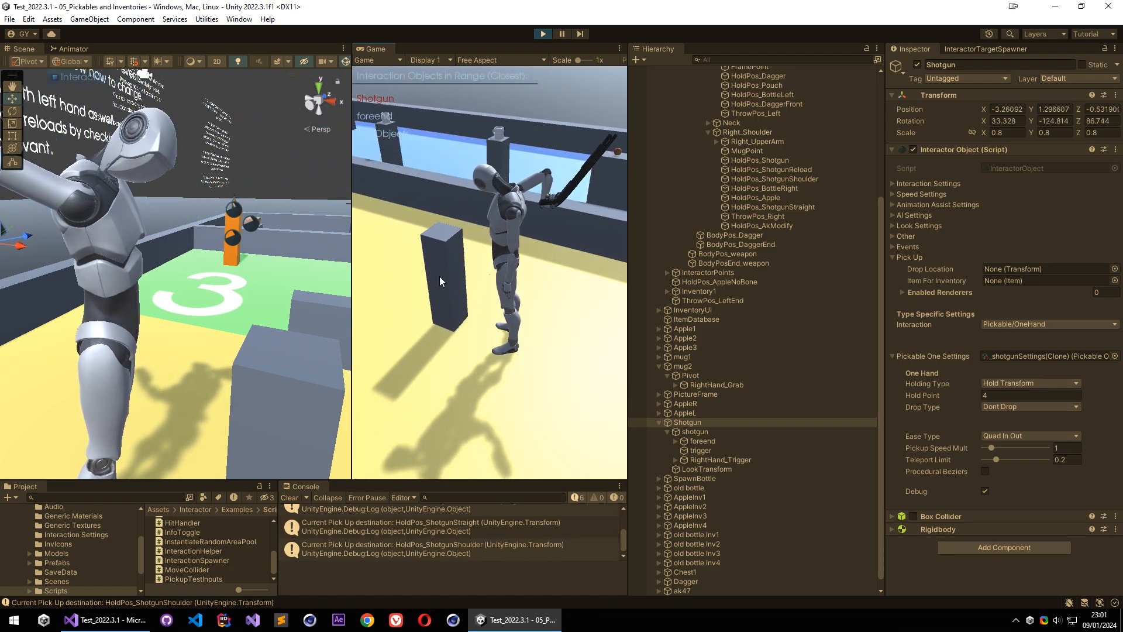
key(f)
key(f)
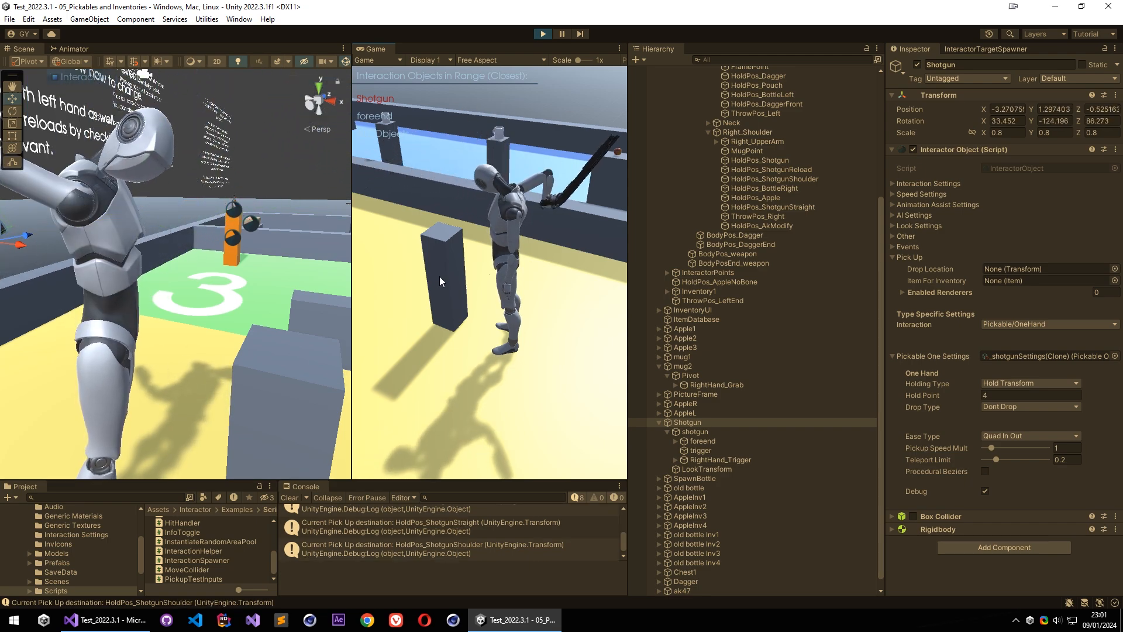
key(f)
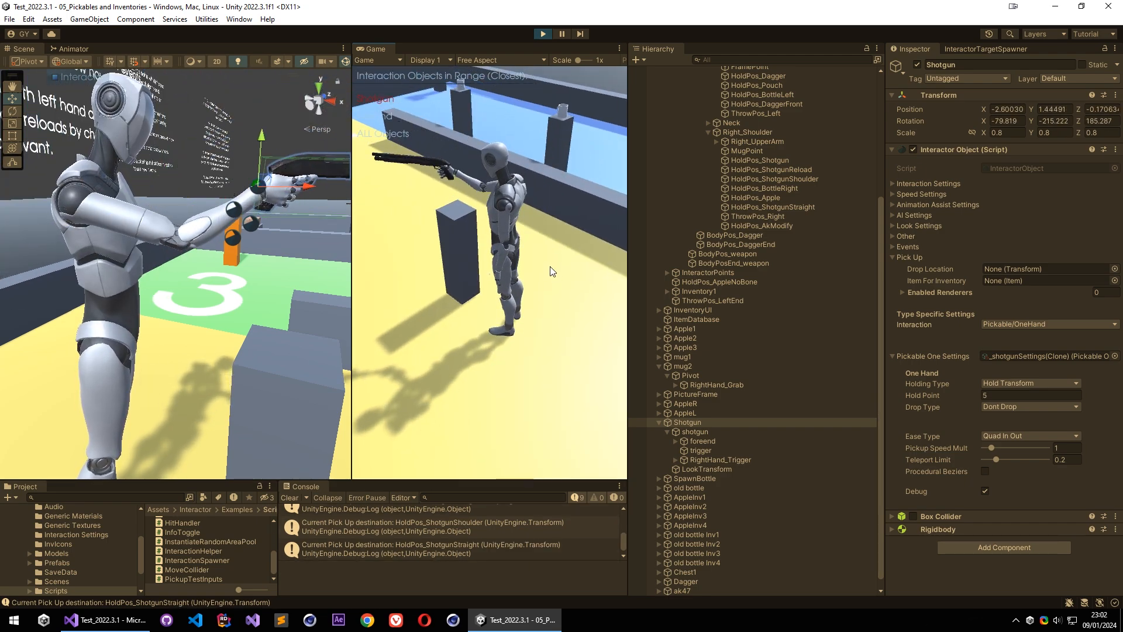
key(f)
key(f)
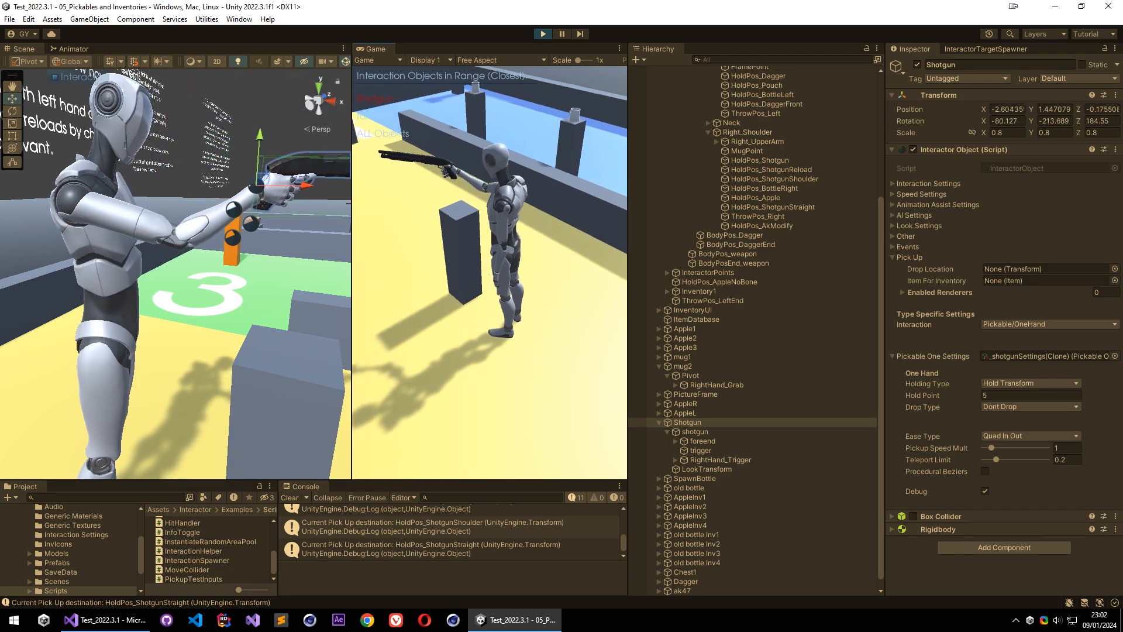
Re-enable Procedural Beziers for the Shotgun with the character viewed from behind, and return control to the running game.
key(Escape)
key(a)
right_drag(116, 241, 307, 324)
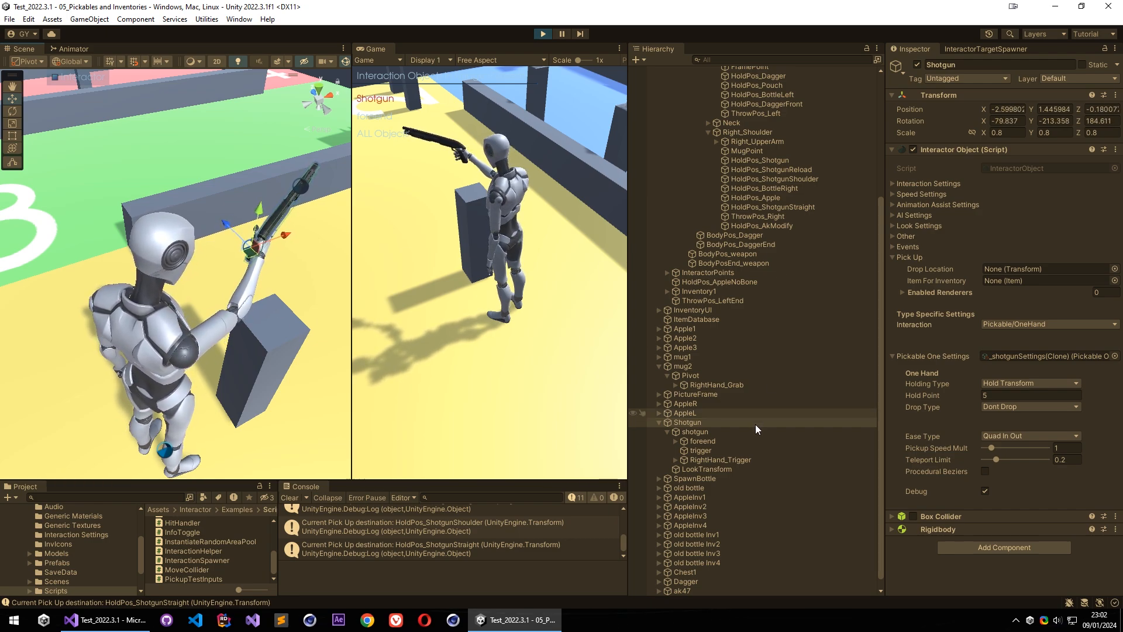
click(985, 471)
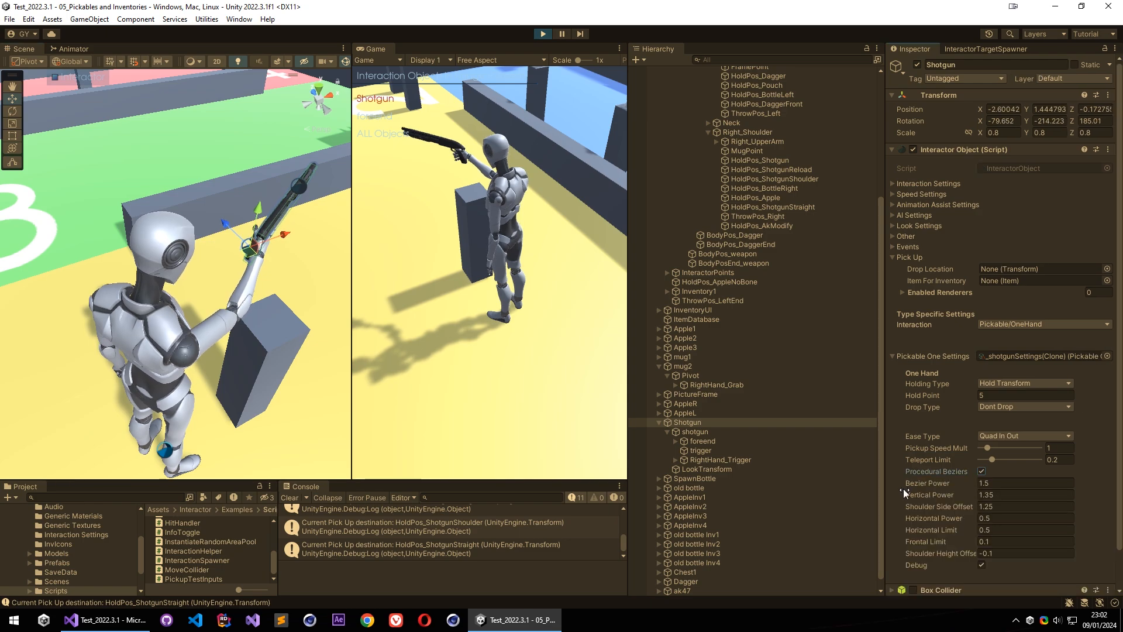
scroll(927, 450, down, 2)
click(478, 181)
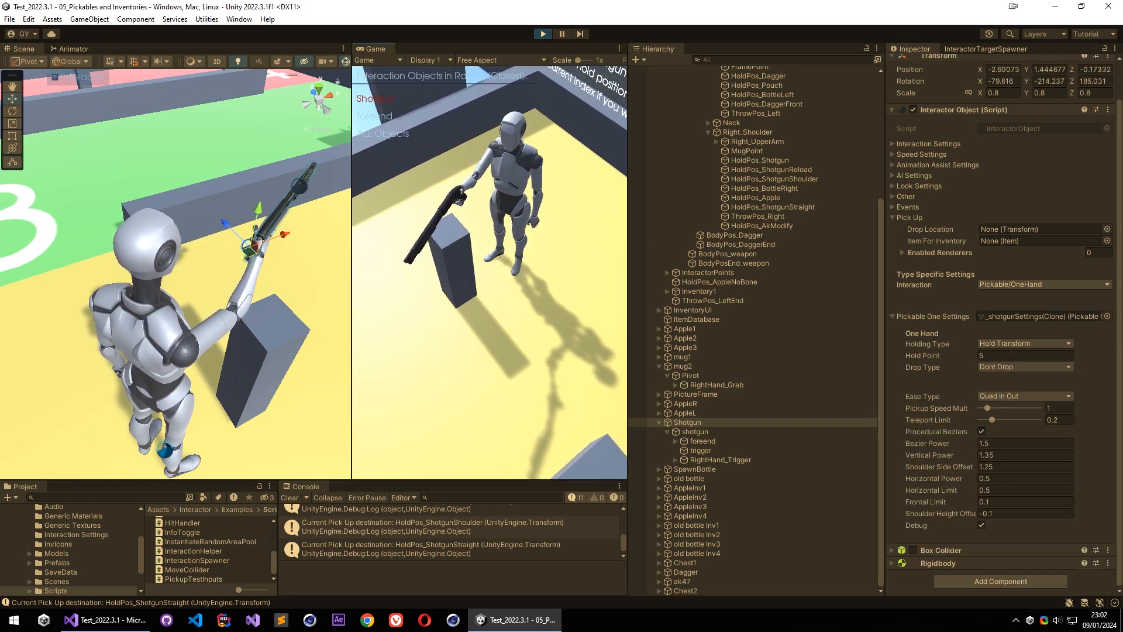
Move the held shotgun between the straight and shoulder hold positions with Procedural Beziers on, watching its debug path from behind the character.
key(f)
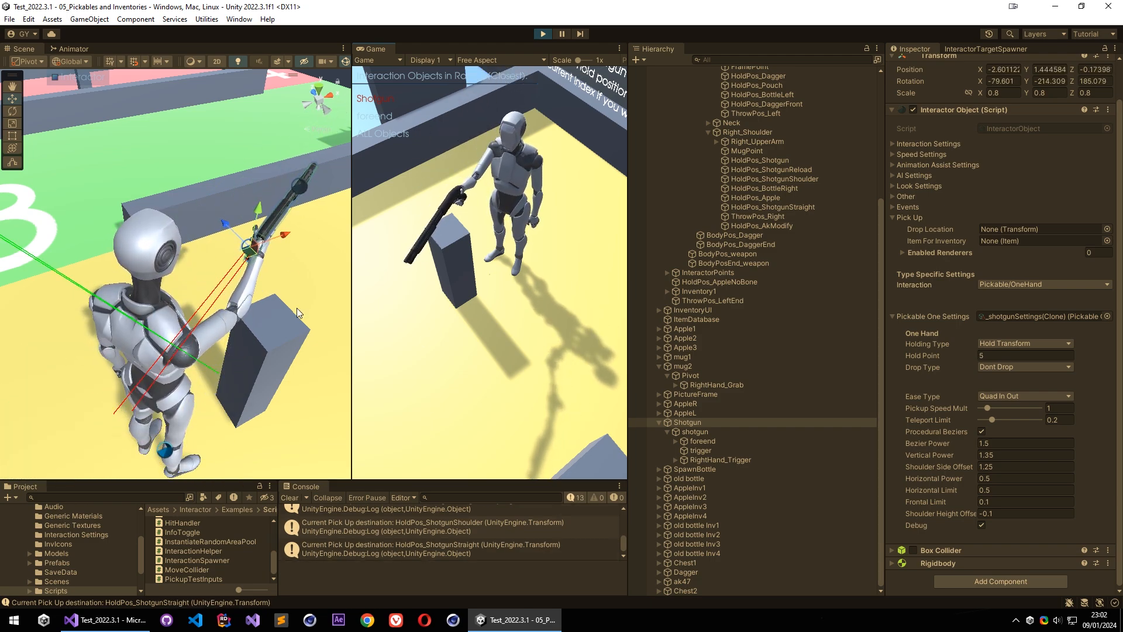
key(f)
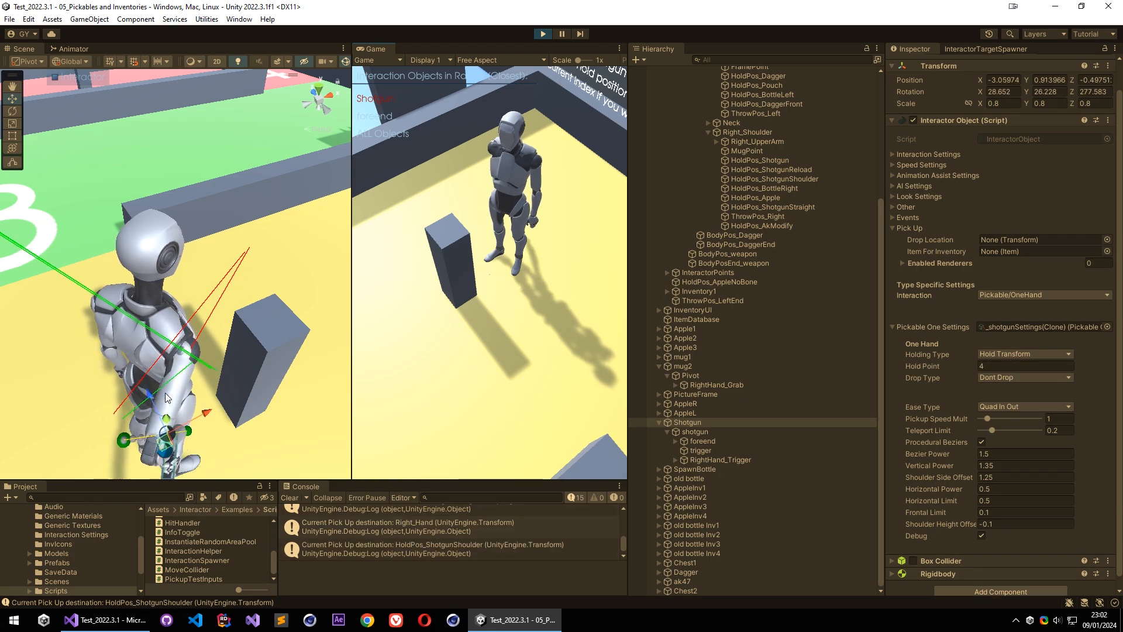
key(f)
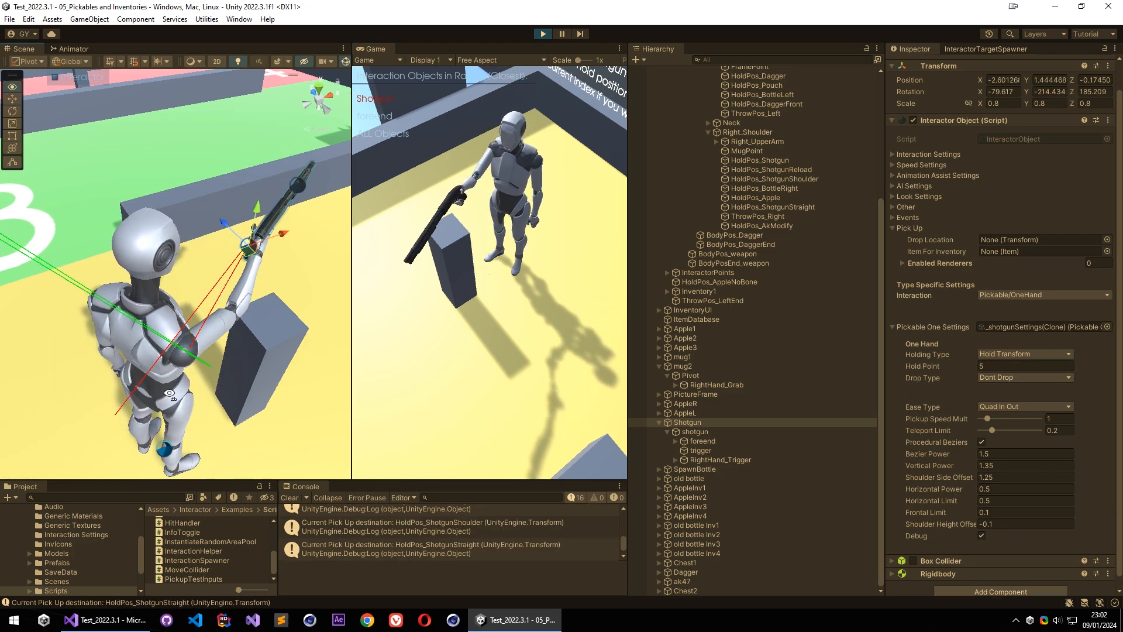
right_click(170, 392)
right_click(237, 352)
right_drag(257, 336, 252, 319)
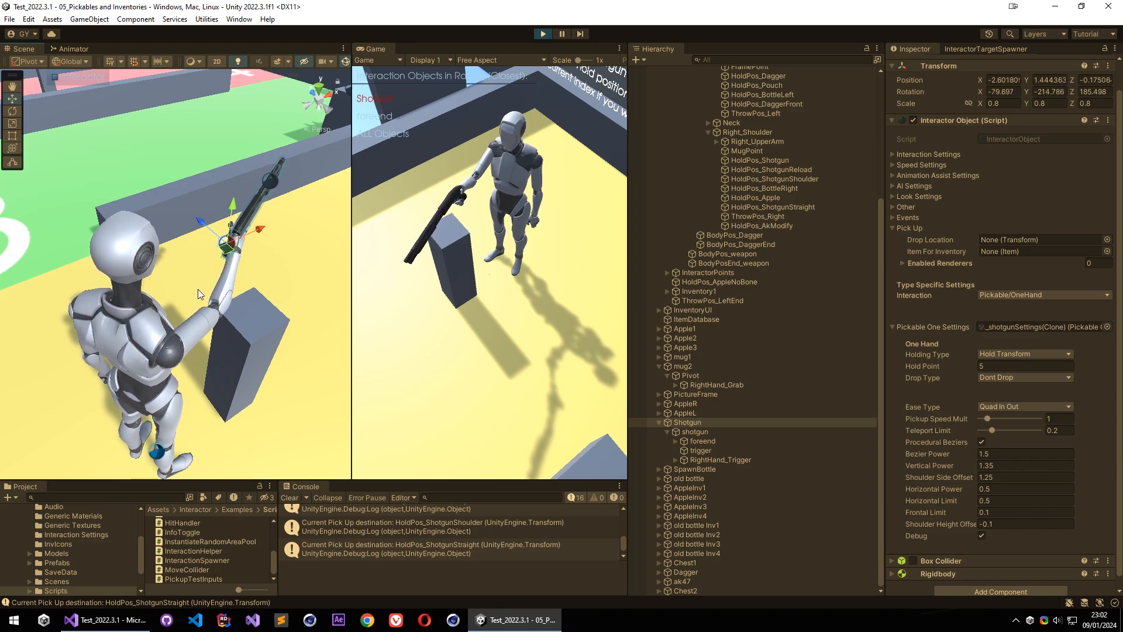
right_drag(202, 287, 207, 289)
click(490, 274)
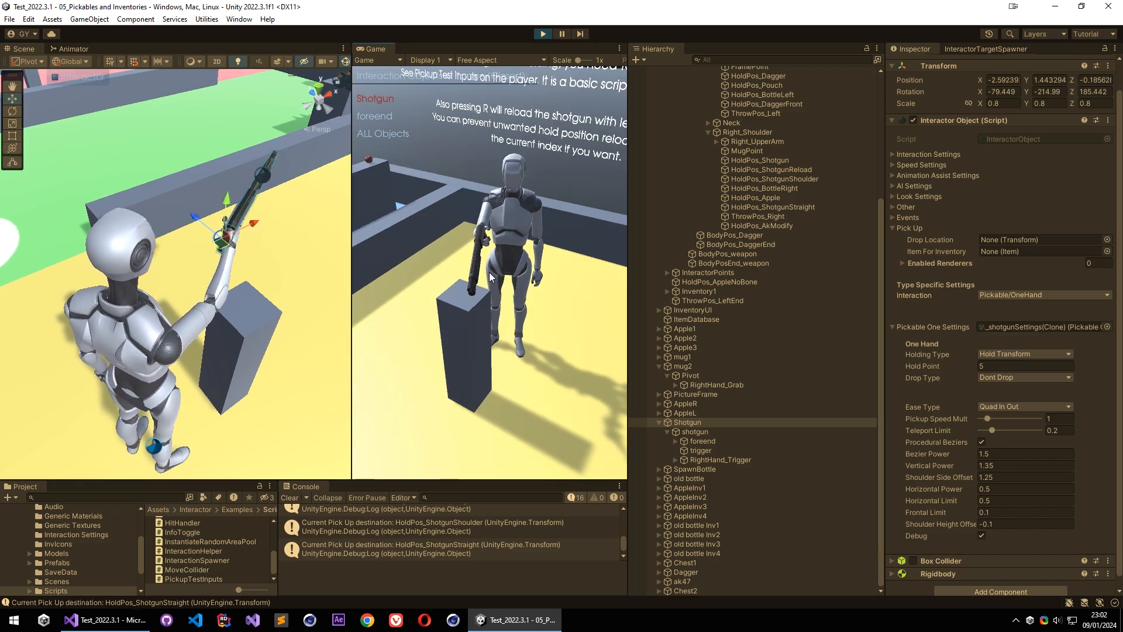
Pause the game while the shotgun moves from the shoulder to the straight hold position, and examine its debug path from above.
key(t)
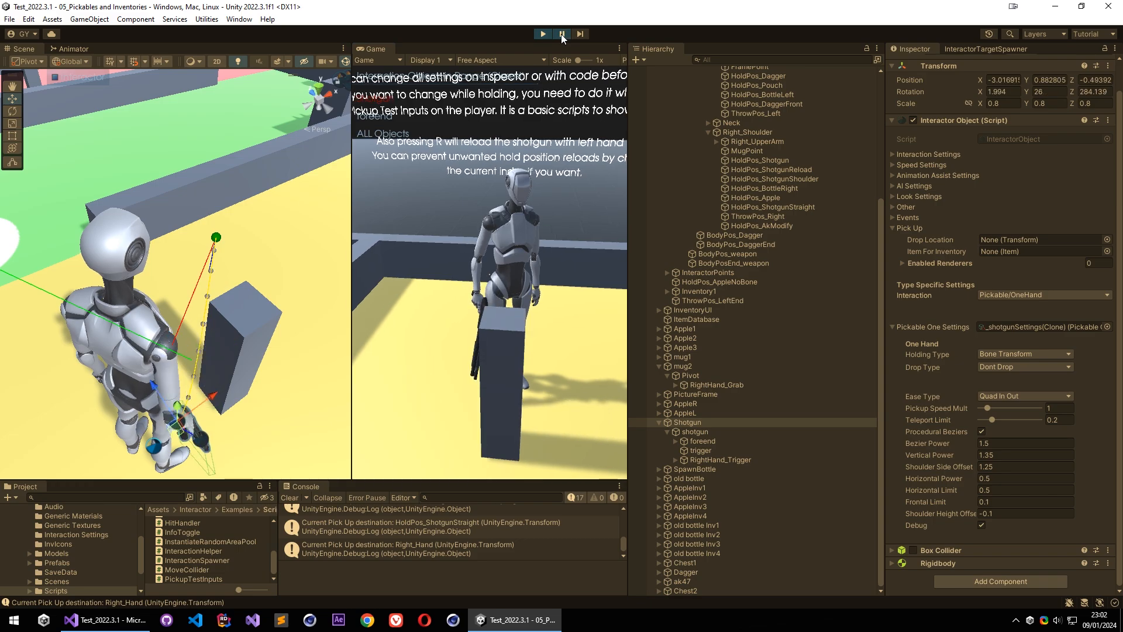
key(t)
key(h)
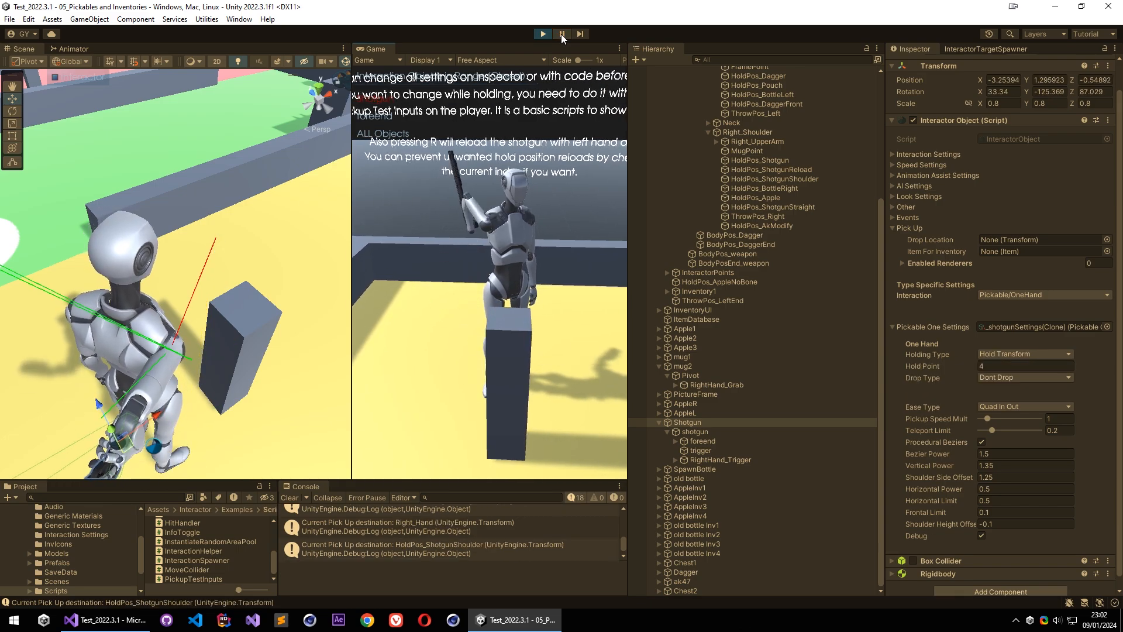
right_drag(205, 245, 162, 311)
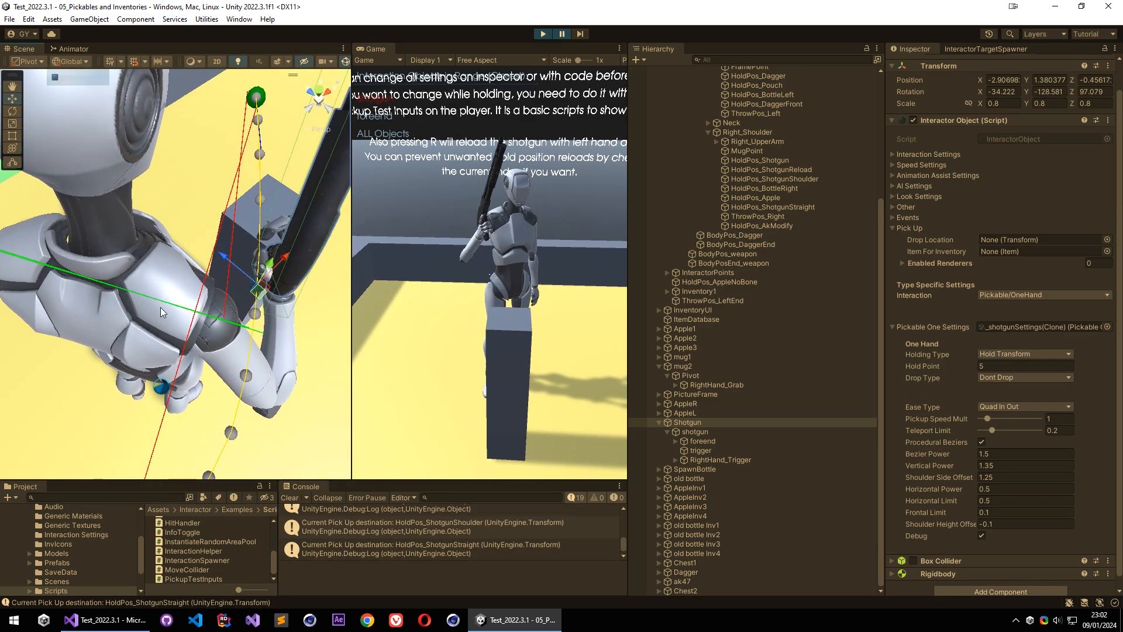
right_drag(211, 228, 115, 211)
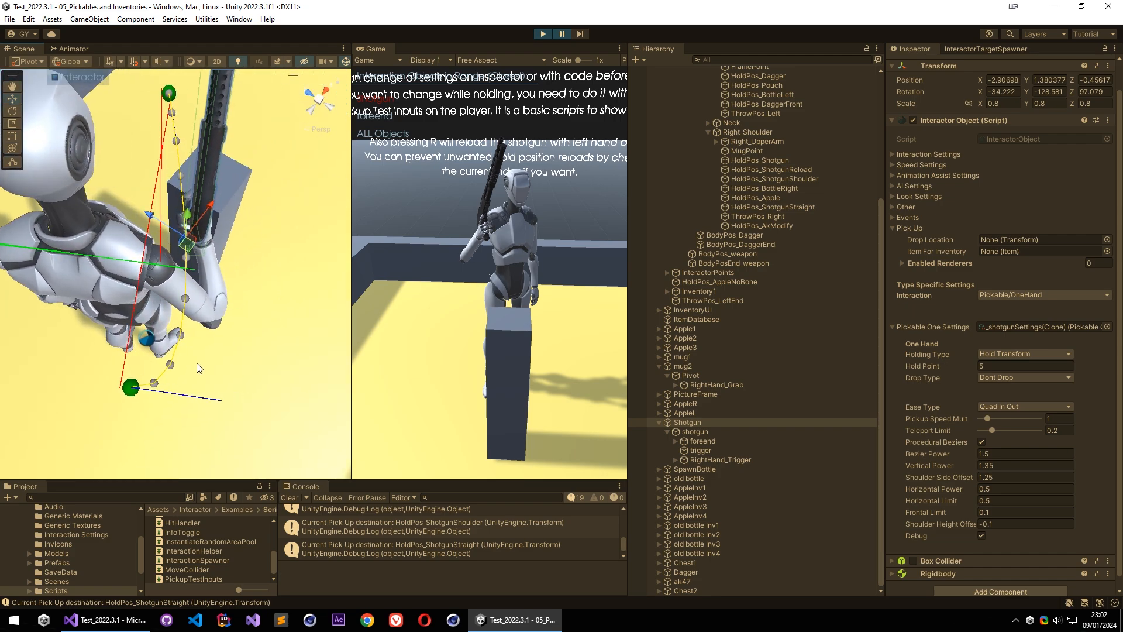
right_drag(154, 378, 165, 399)
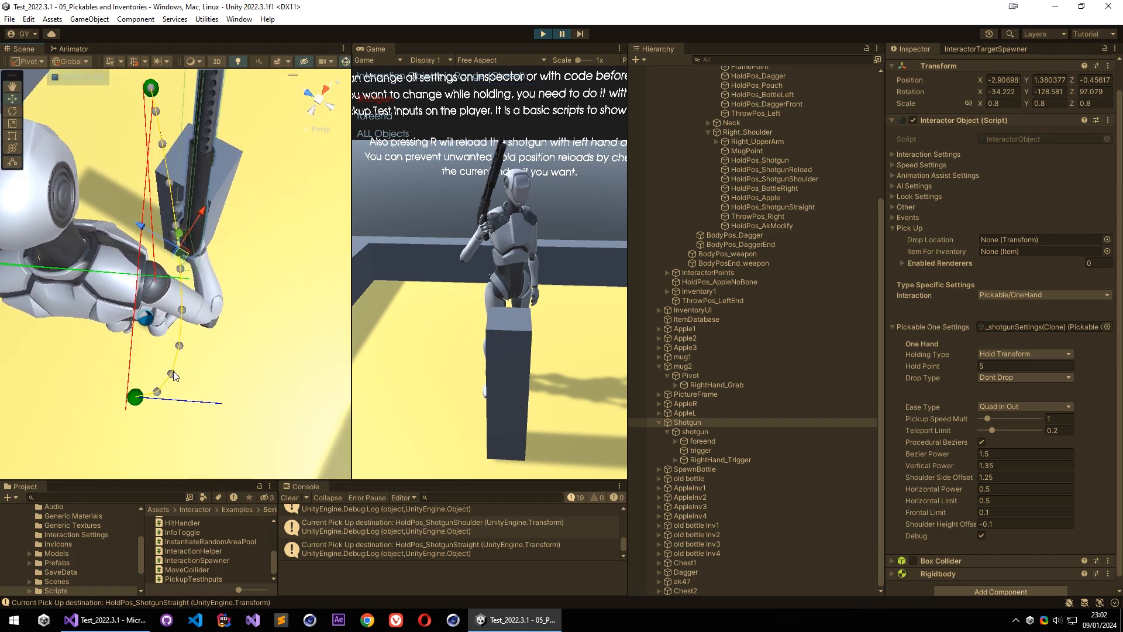
scroll(953, 451, down, 1)
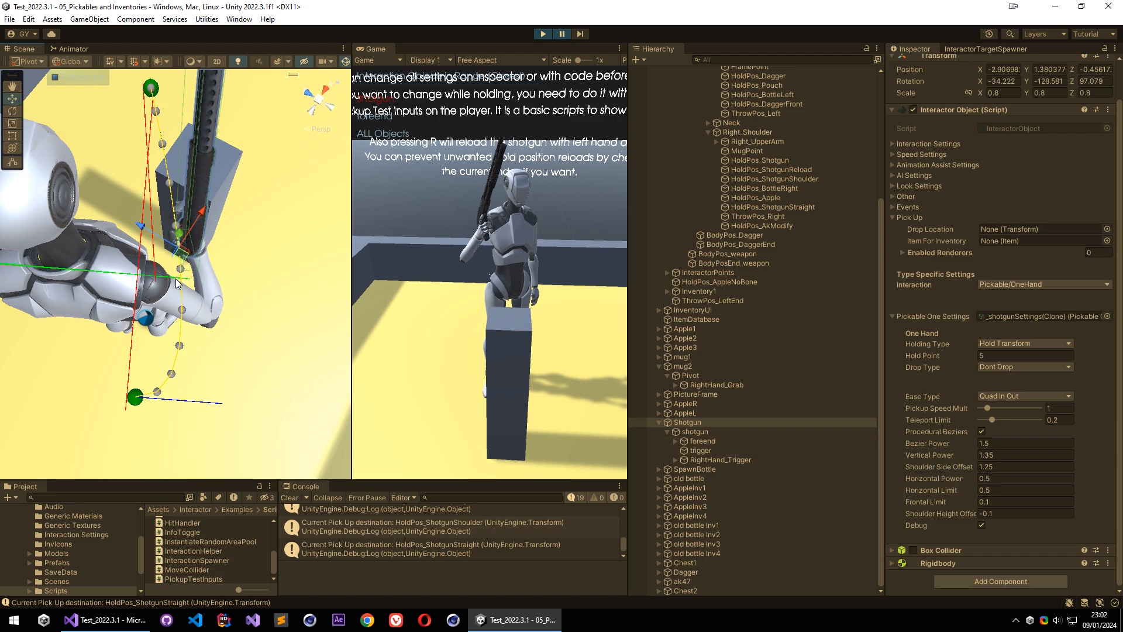
right_drag(126, 275, 161, 287)
Hide the EXTERIOR group in the scene and select the Shotgun object again with the character viewed from above.
click(277, 250)
alt+drag(312, 248, 305, 161)
scroll(304, 161, down, 3)
scroll(662, 114, up, 6)
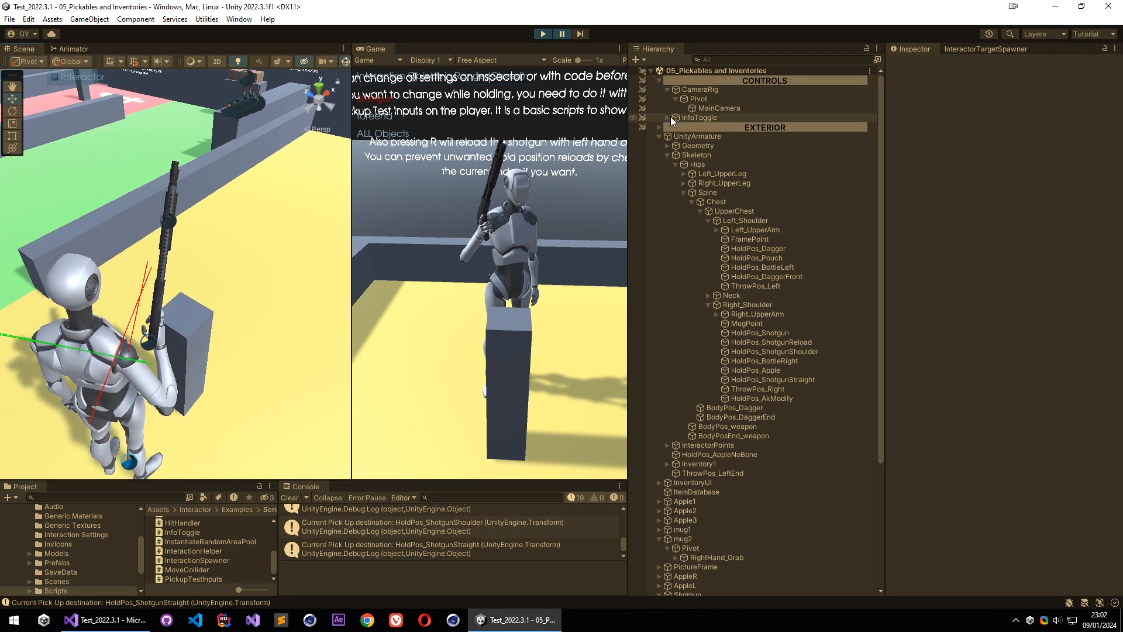
click(632, 128)
key(w)
right_drag(252, 251, 284, 380)
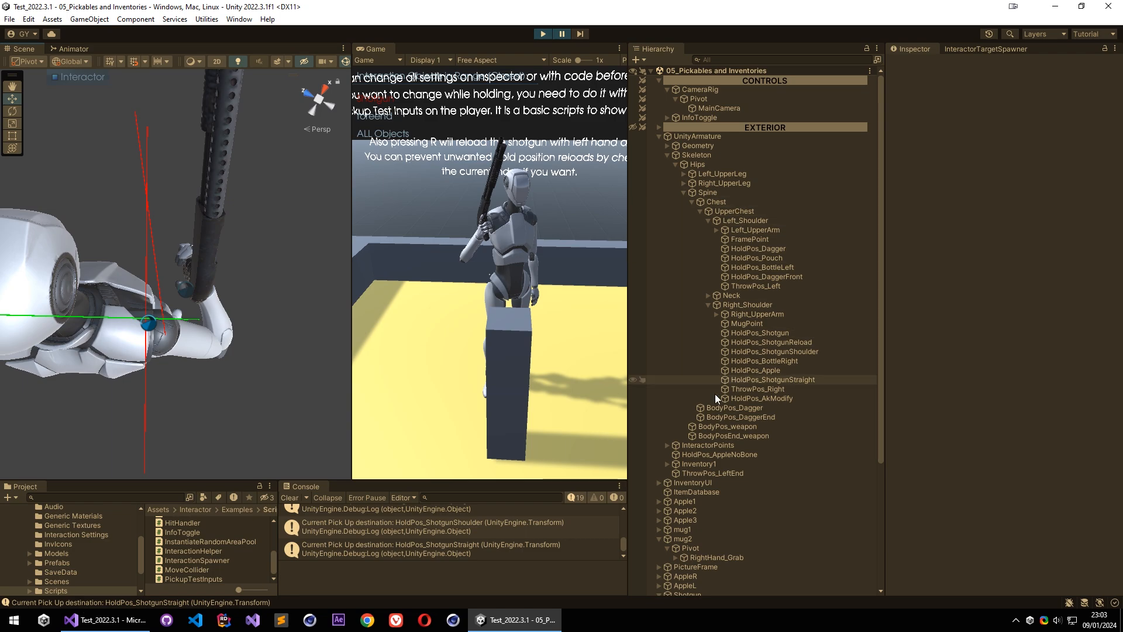
scroll(712, 465, down, 6)
click(696, 423)
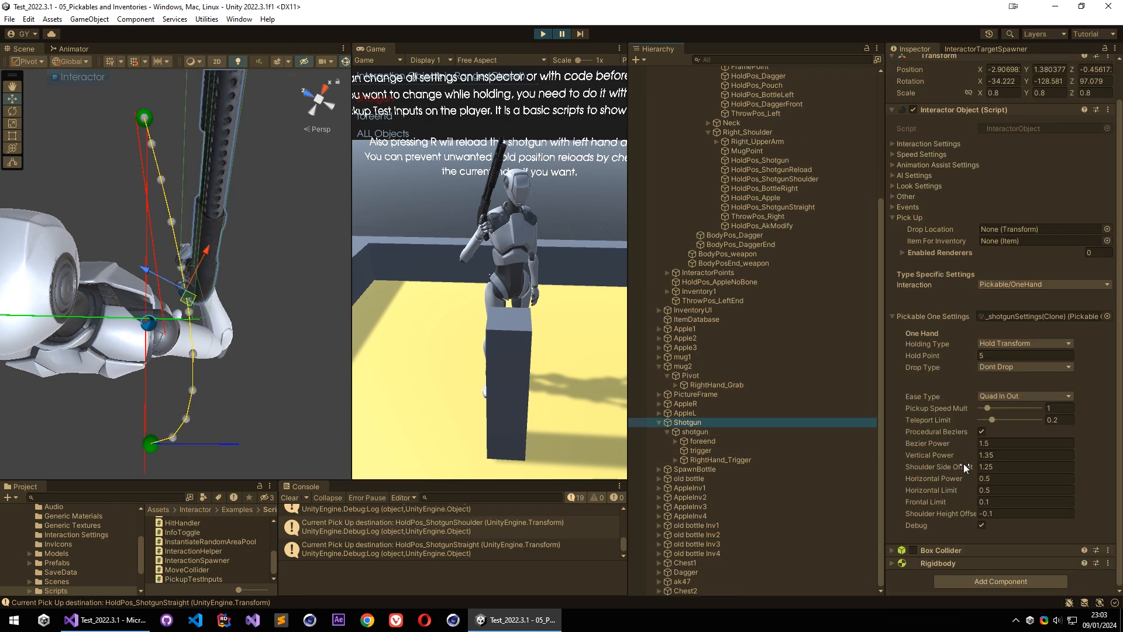
Set the Shotgun's Shoulder Side Offset to 1.4 and inspect the debug path from the character's side.
mouse_move(960, 465)
mouse_down()
mouse_move(969, 465)
mouse_move(959, 465)
mouse_up()
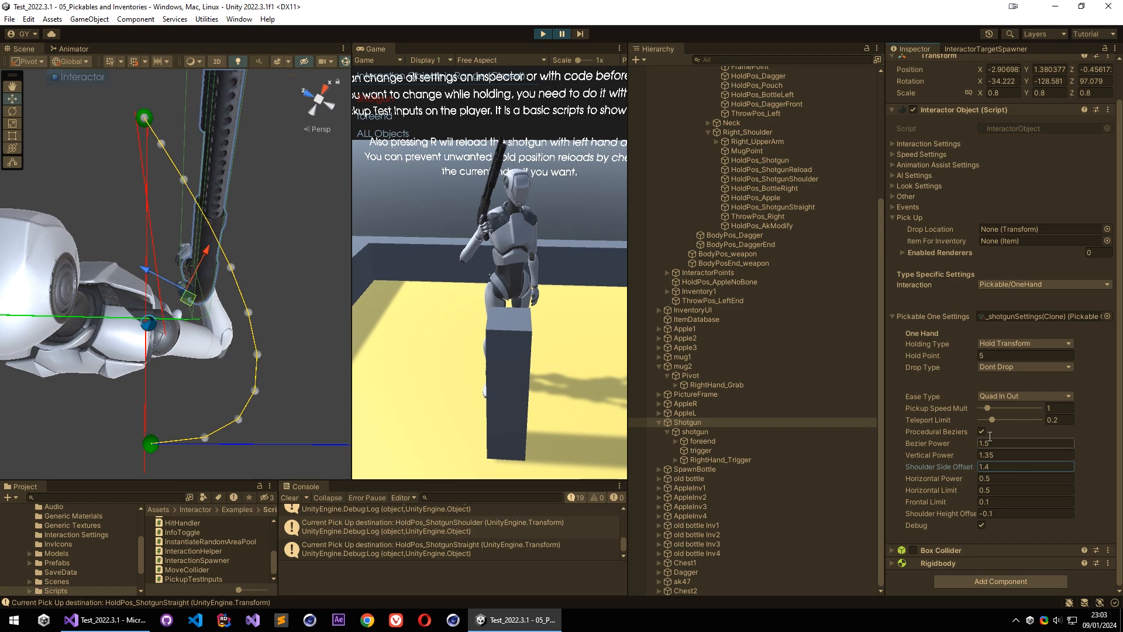
click(923, 442)
alt+drag(175, 315, 165, 255)
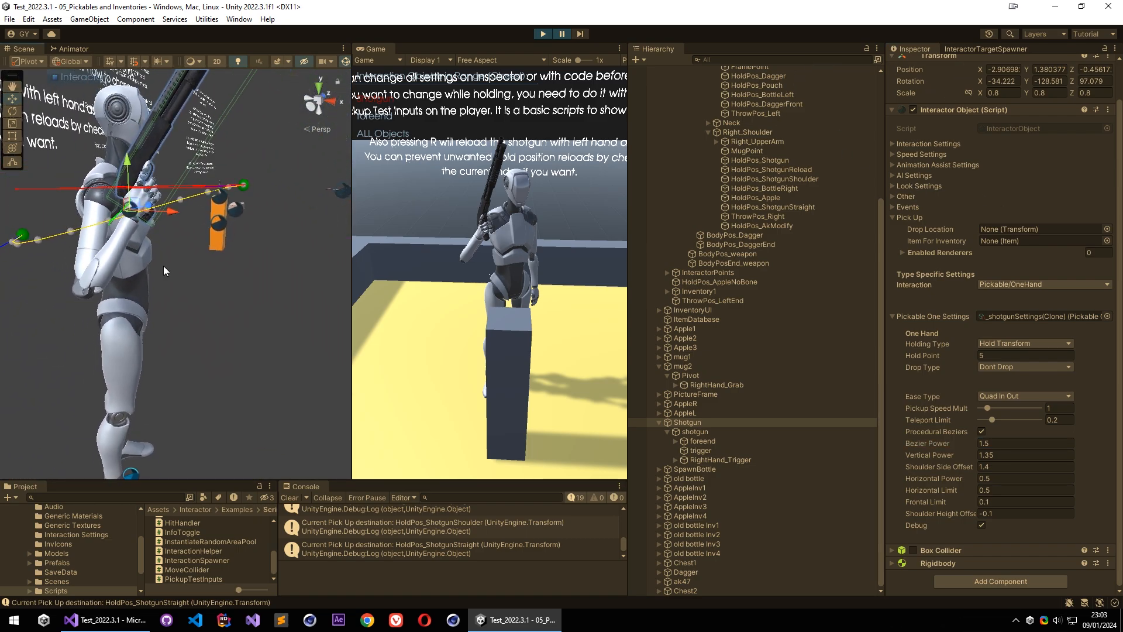
middle_drag(164, 265, 182, 339)
alt+drag(120, 409, 144, 391)
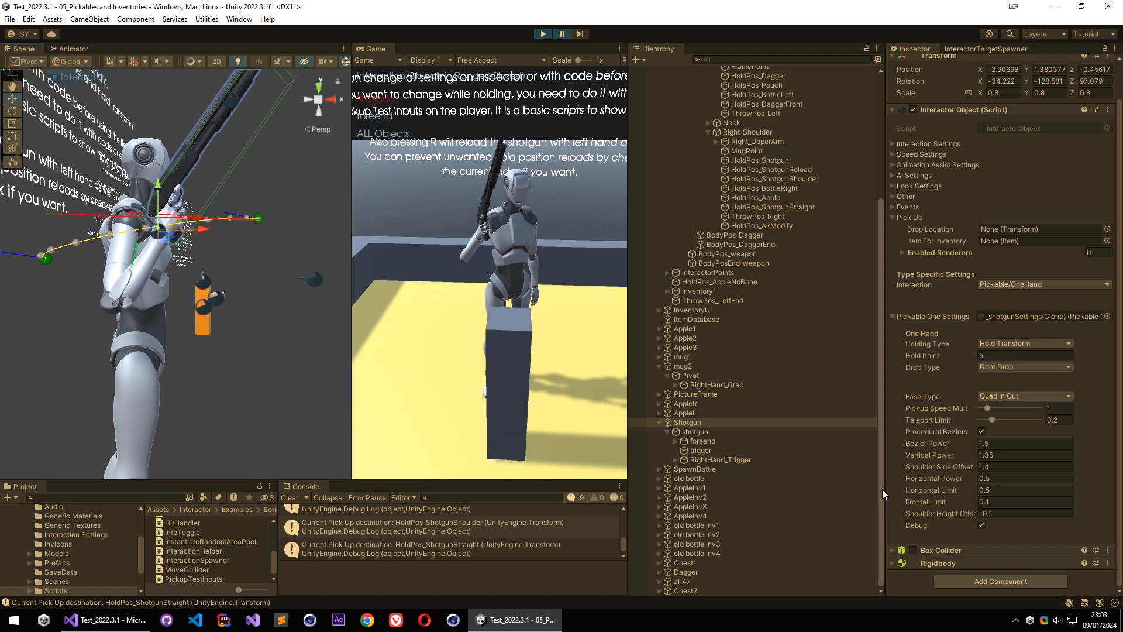
mouse_move(940, 499)
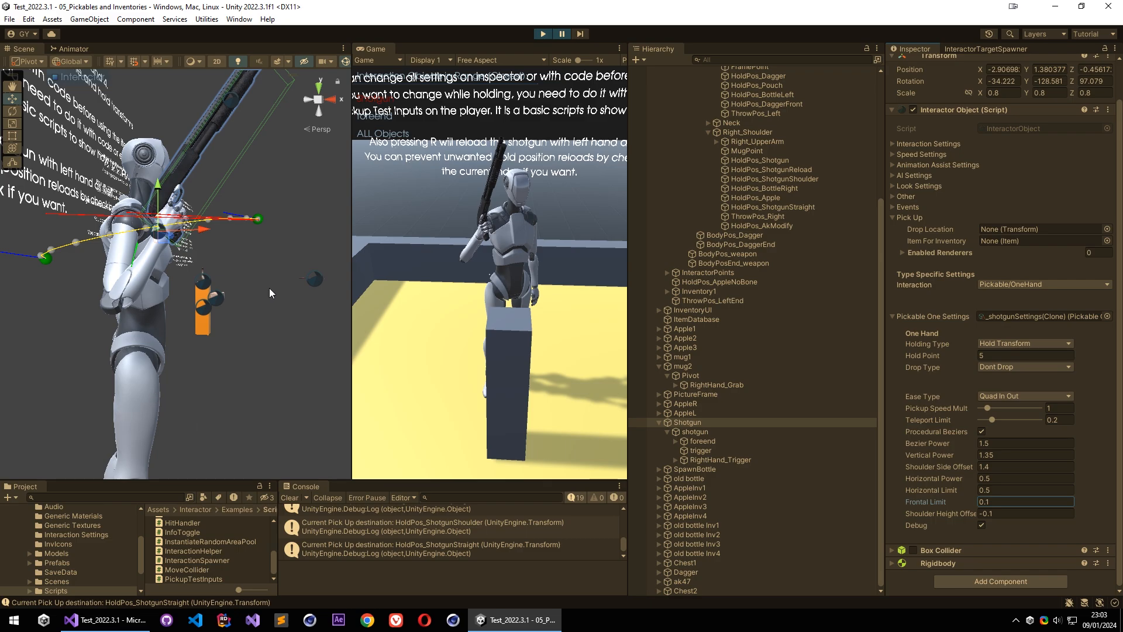
Resume the game and cycle the shotgun through the straight, shoulder, right-hand and reload hold positions, ending at the shoulder.
click(562, 35)
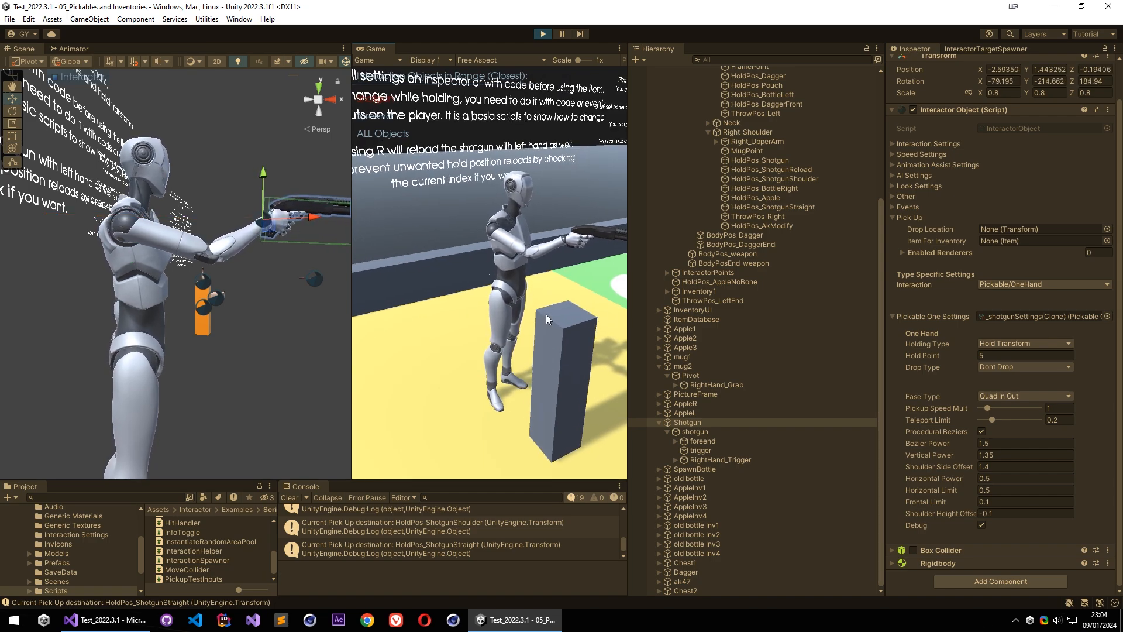
key(3)
key(4)
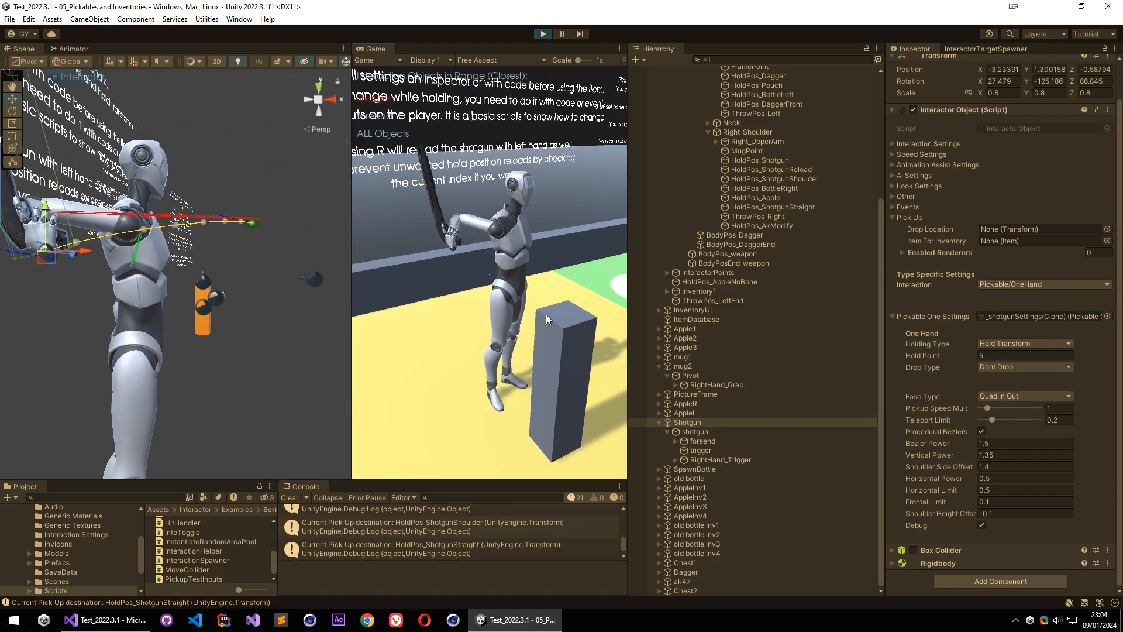
key(5)
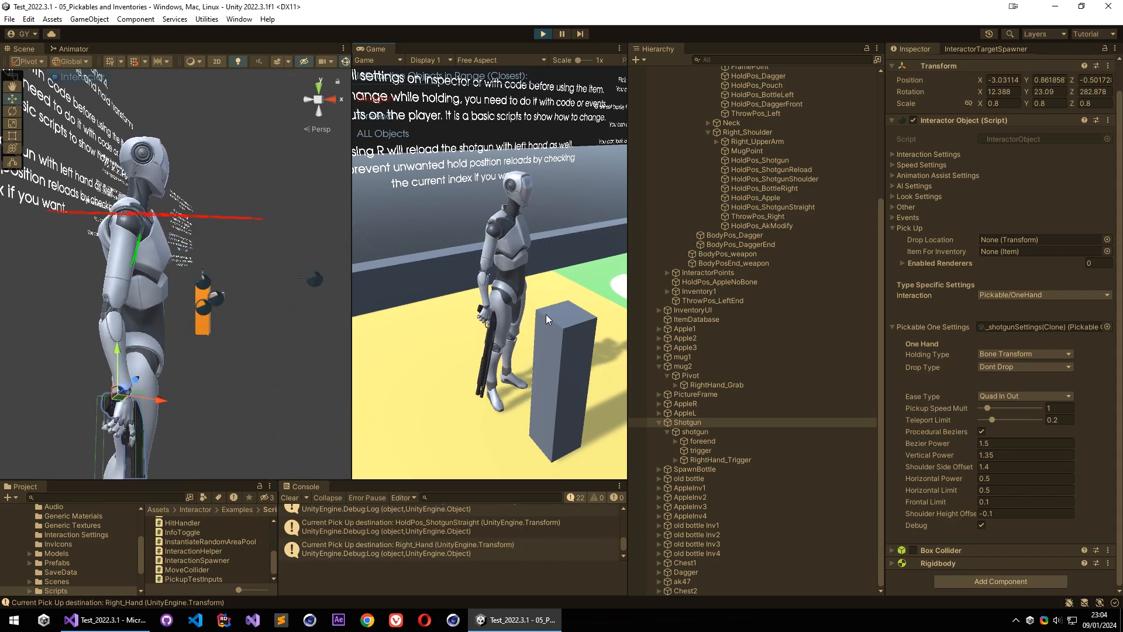
key(4)
key(5)
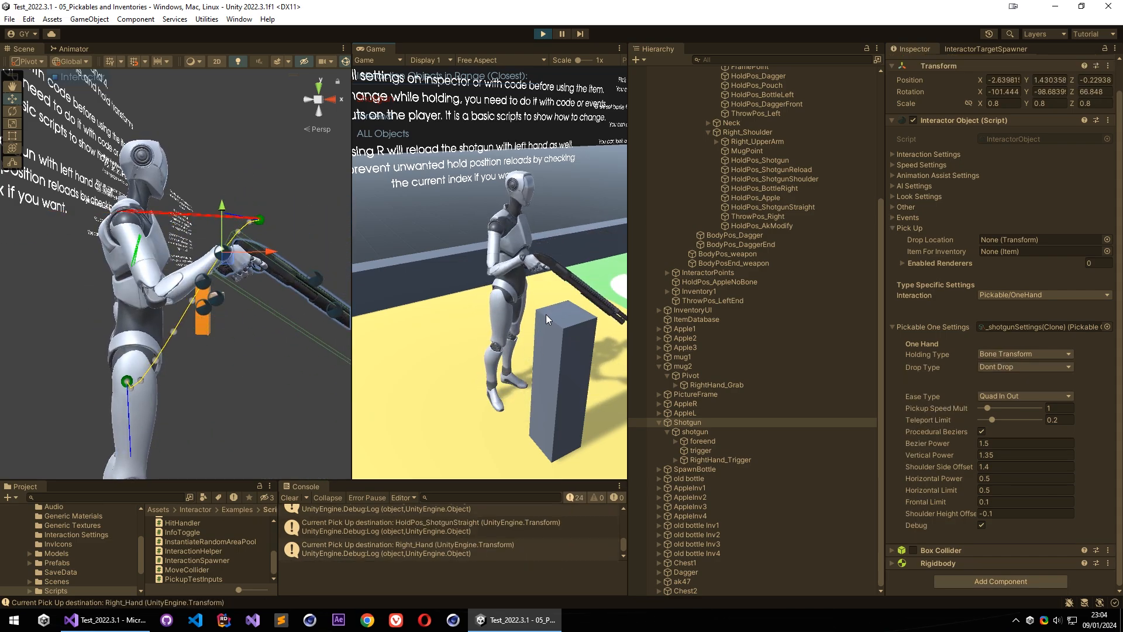
click(546, 314)
key(2)
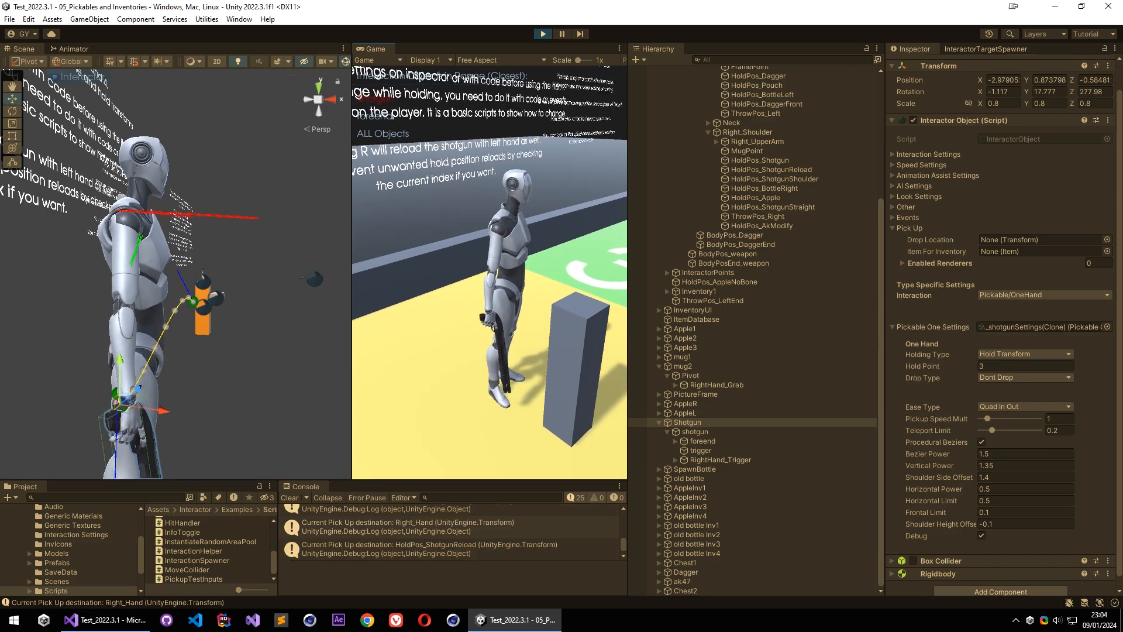
key(Escape)
key(3)
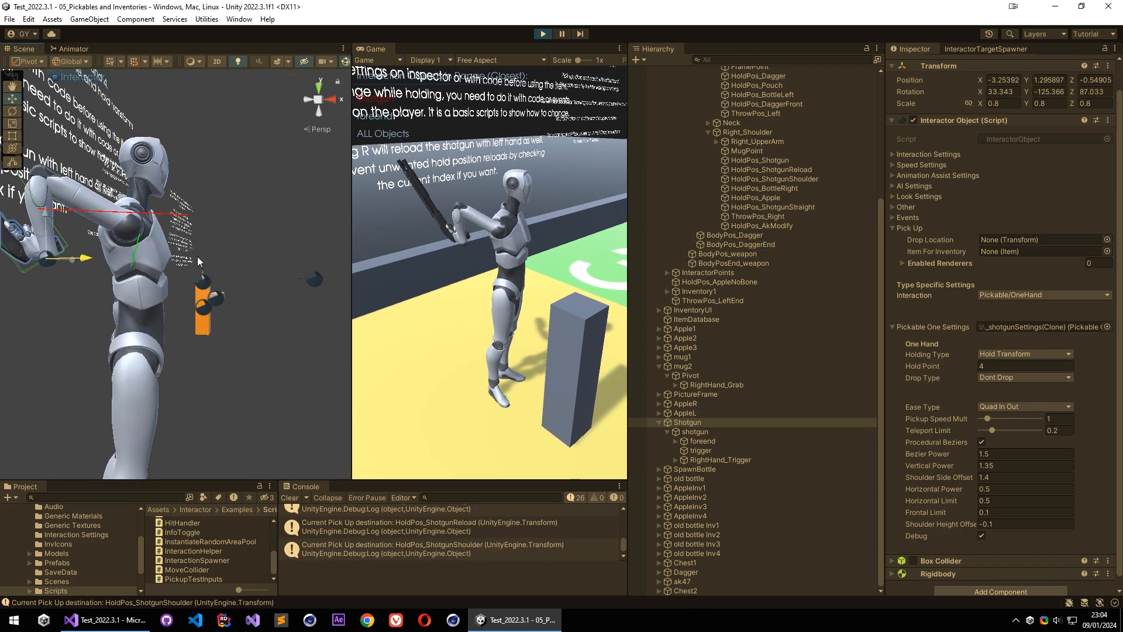
Move HoldPos_ShotgunShoulder in front of the character, to about X 0.374, Y 0.066, Z -0.237, and undo a trial move to a lower position.
scroll(759, 254, up, 3)
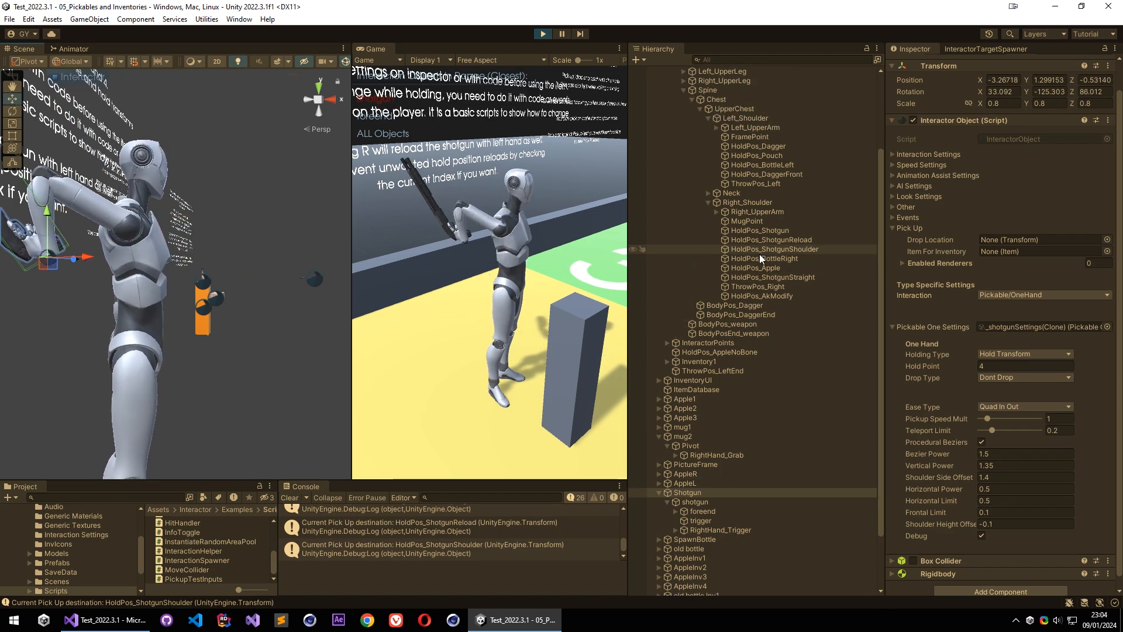
click(799, 249)
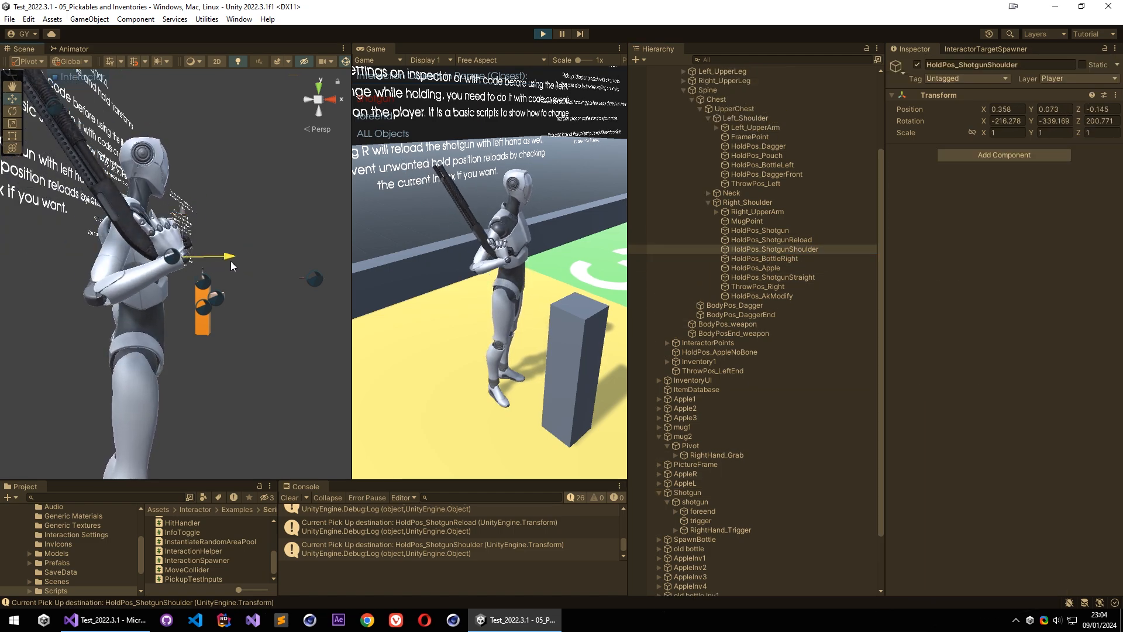
drag(233, 266, 248, 256)
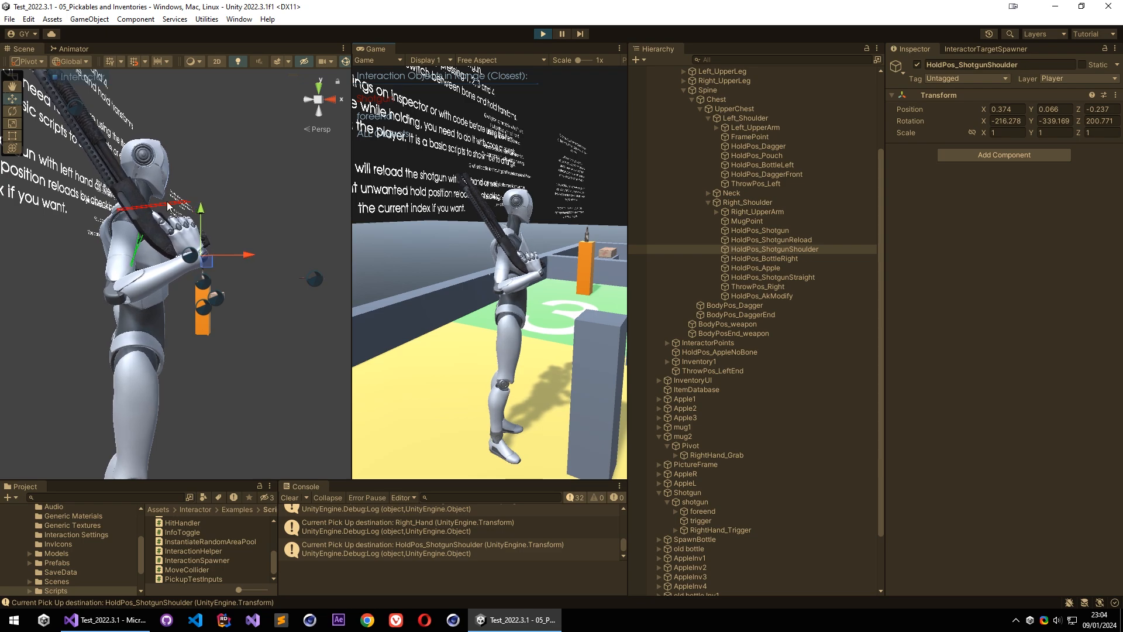
drag(238, 269, 260, 397)
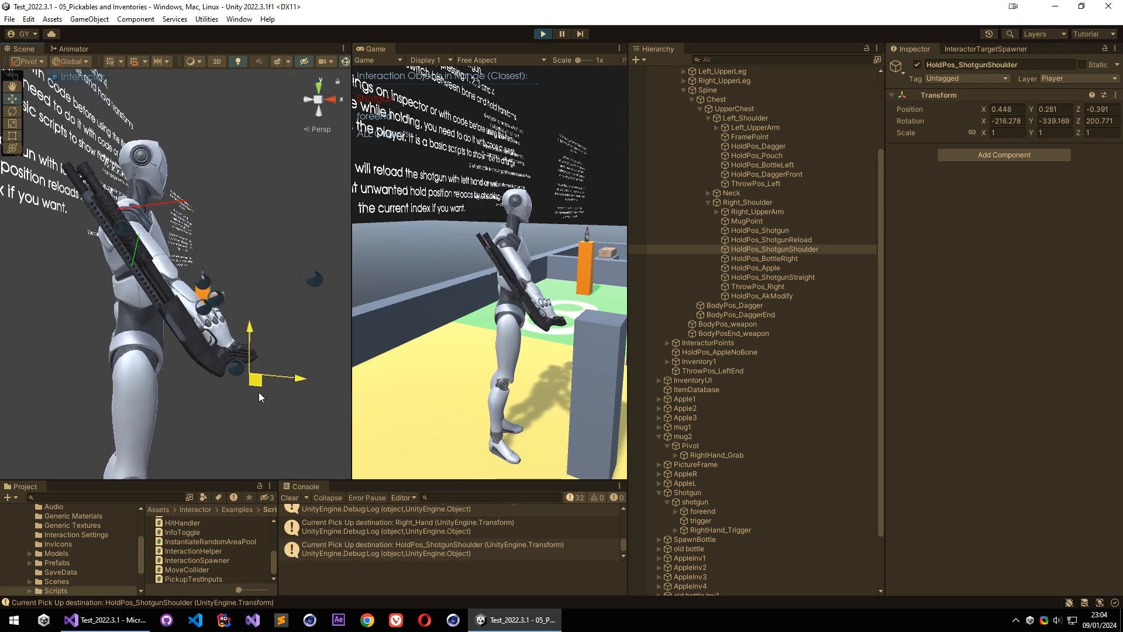
key(ctrl+z)
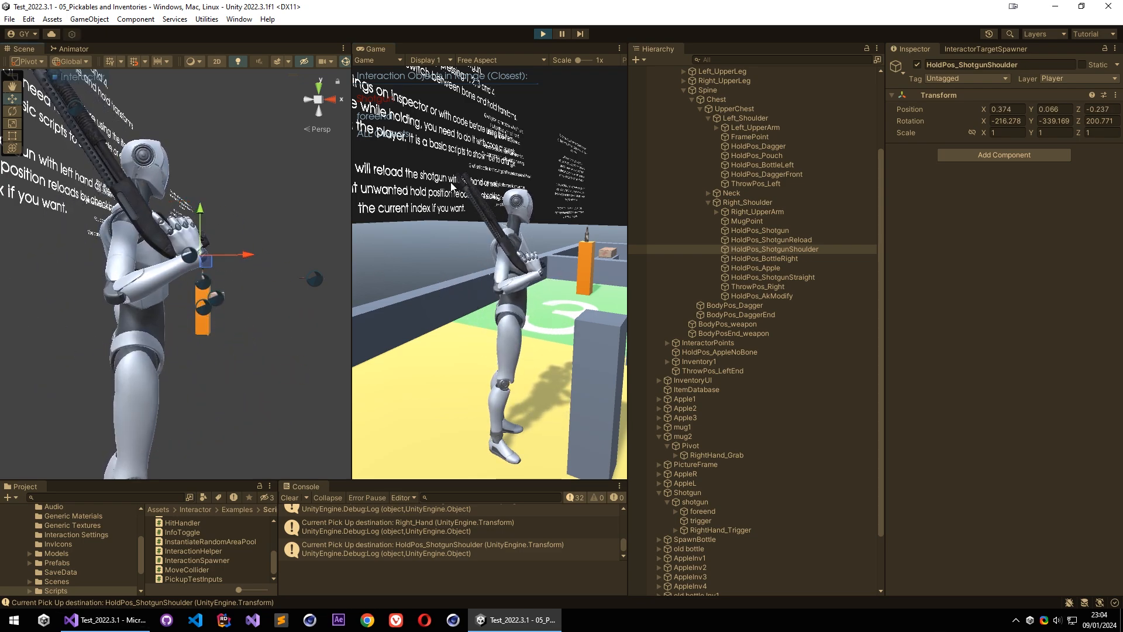
View the character holding the shotgun from above and exit play mode.
click(648, 325)
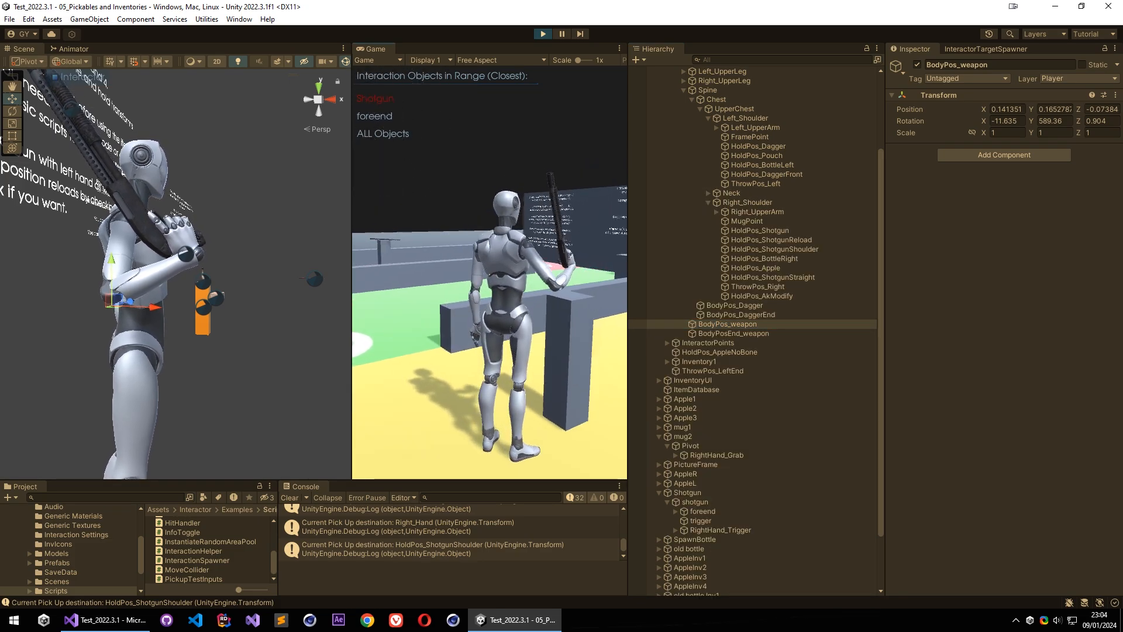
right_drag(168, 225, 424, 430)
key(s)
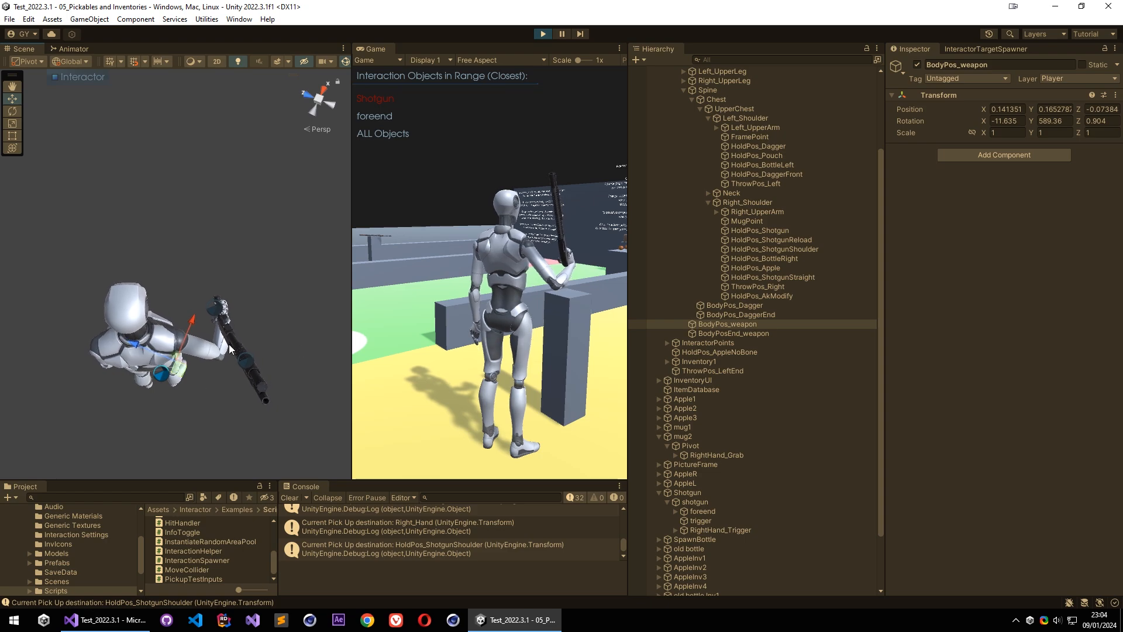
right_drag(216, 377, 263, 205)
click(541, 35)
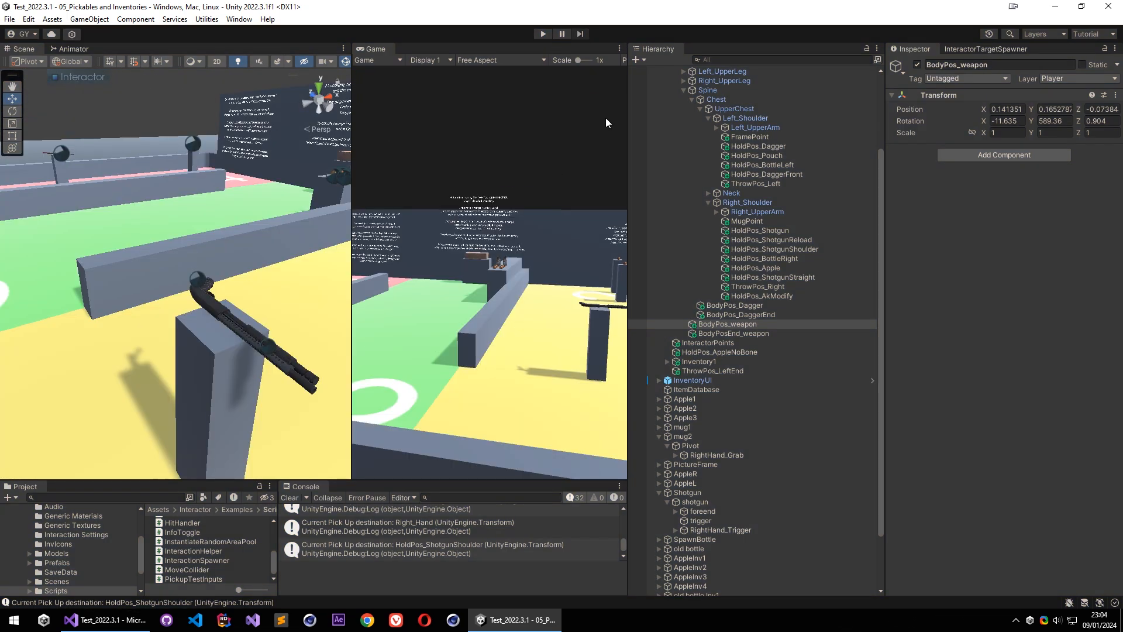
Collapse the character's Skeleton hierarchy and show the Shotgun object's Pickable One Settings.
scroll(800, 272, up, 4)
click(671, 153)
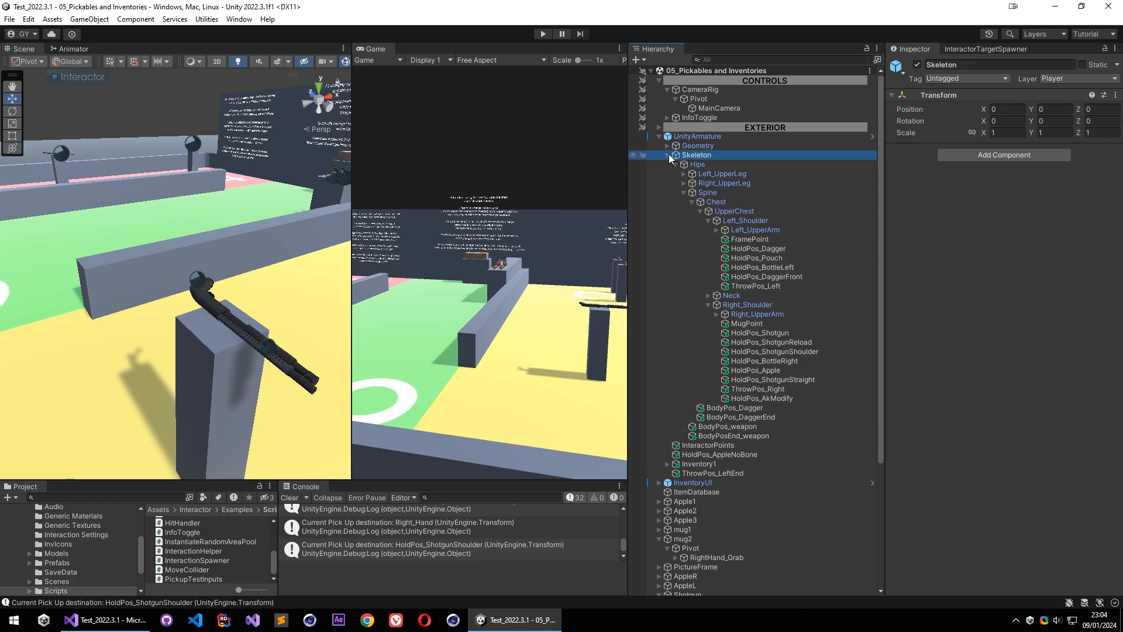
click(667, 154)
click(693, 314)
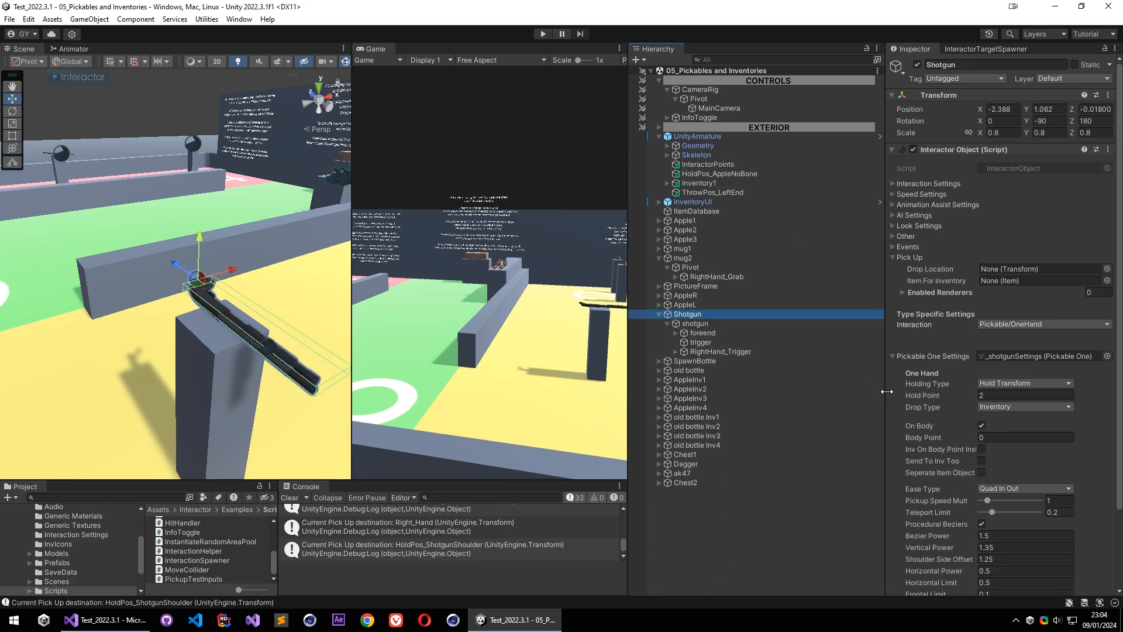
scroll(932, 422, down, 3)
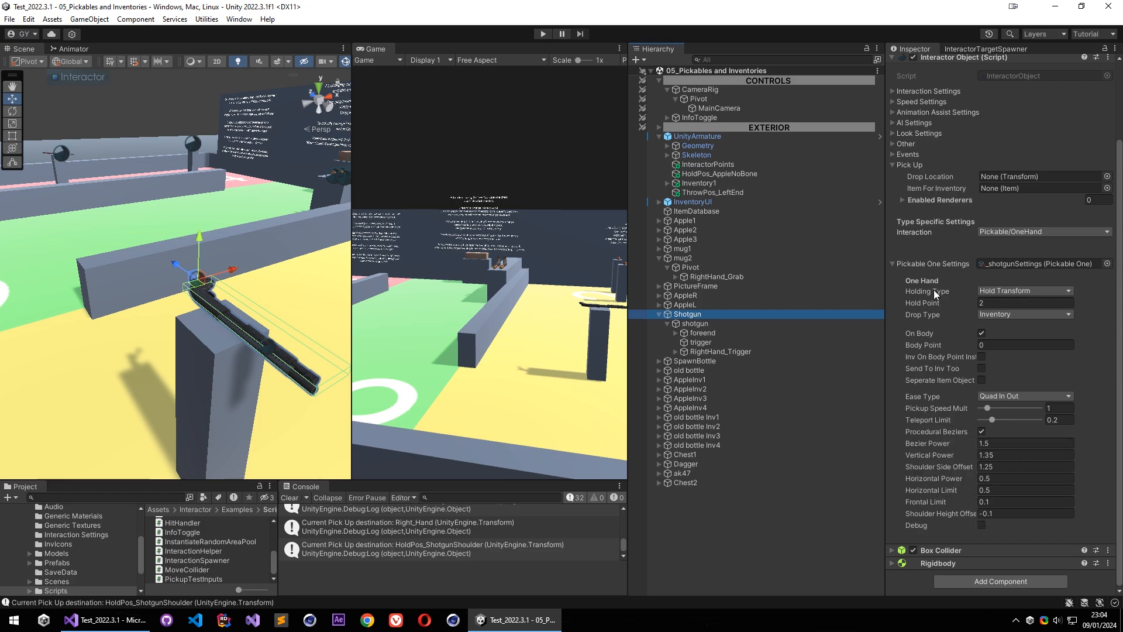
Examine the Shotgun's Drop Location, Item For Inventory and Send To Inv Too pickup settings and their tooltips.
scroll(934, 292, up, 1)
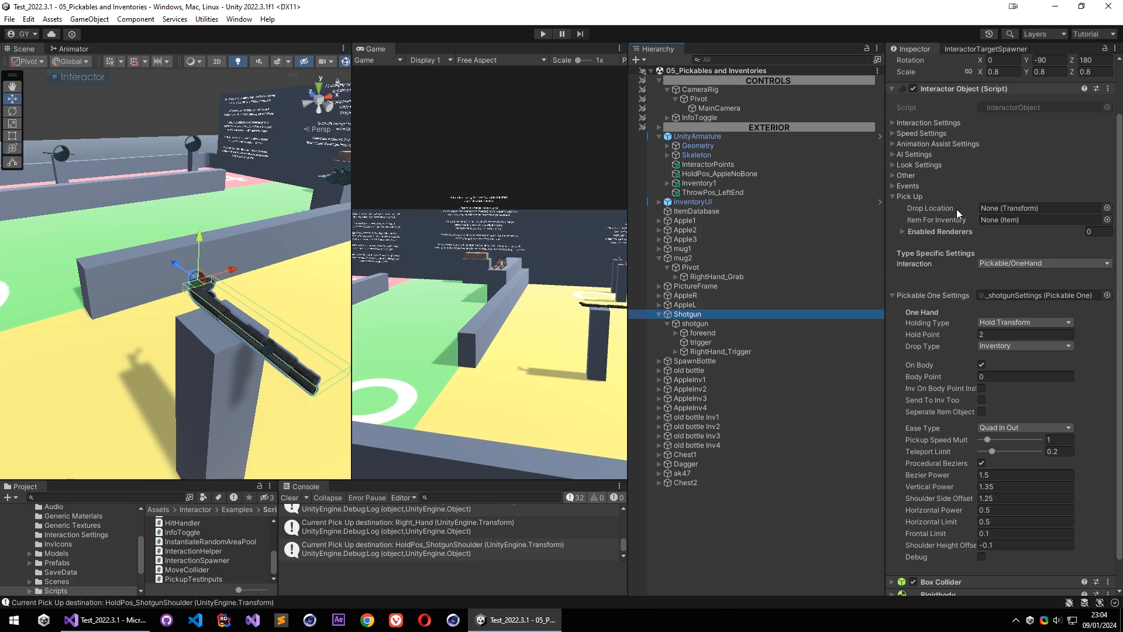
click(939, 208)
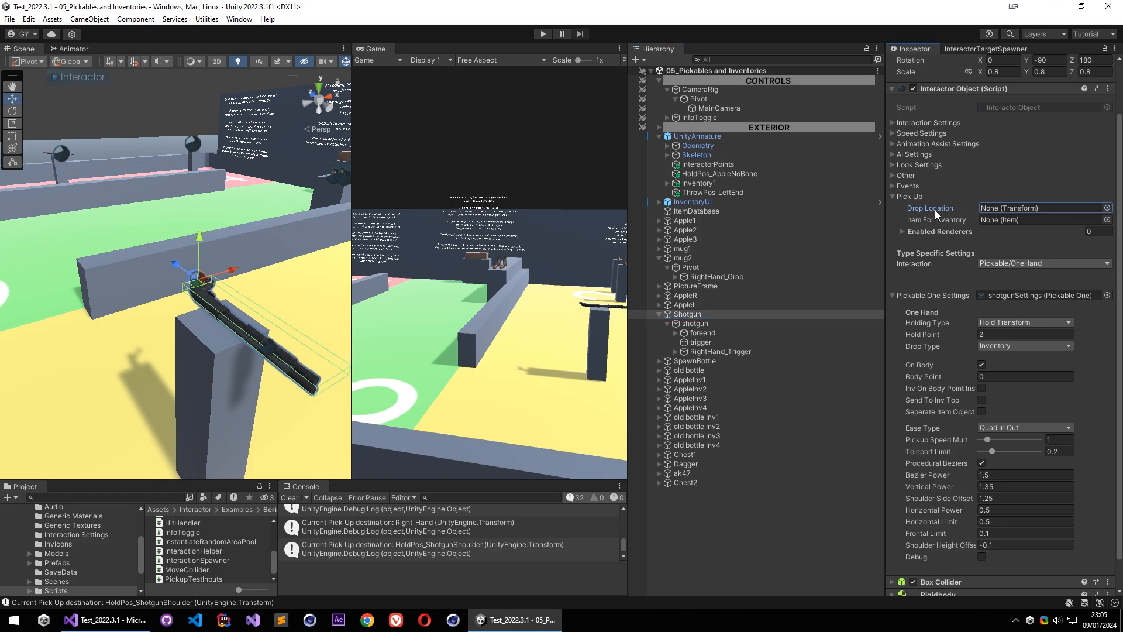
scroll(904, 103, up, 2)
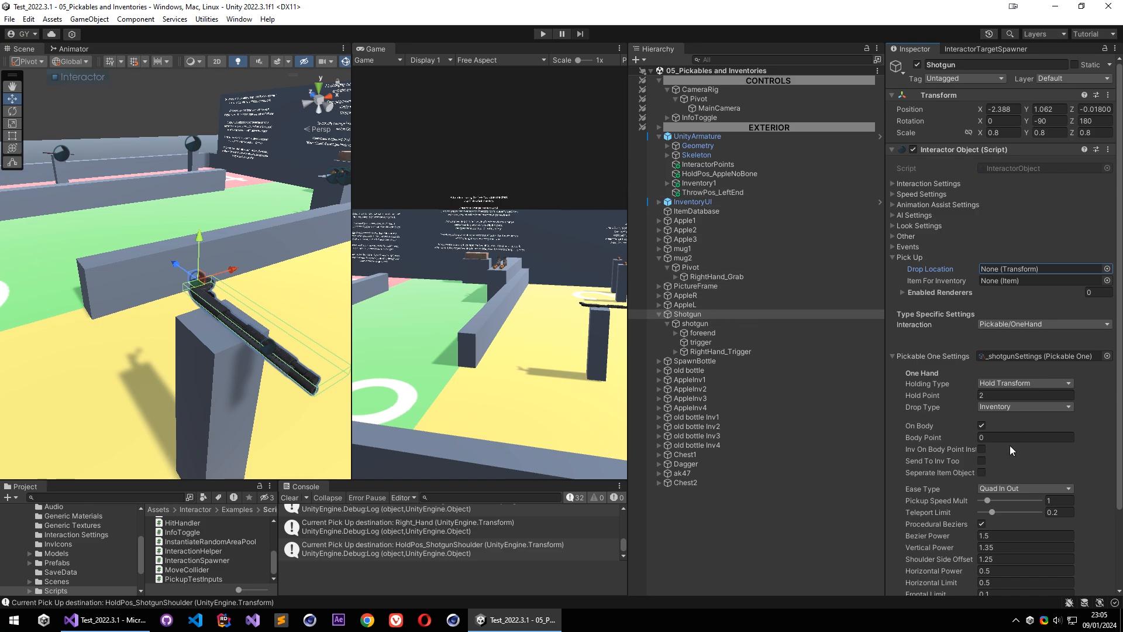
mouse_move(936, 282)
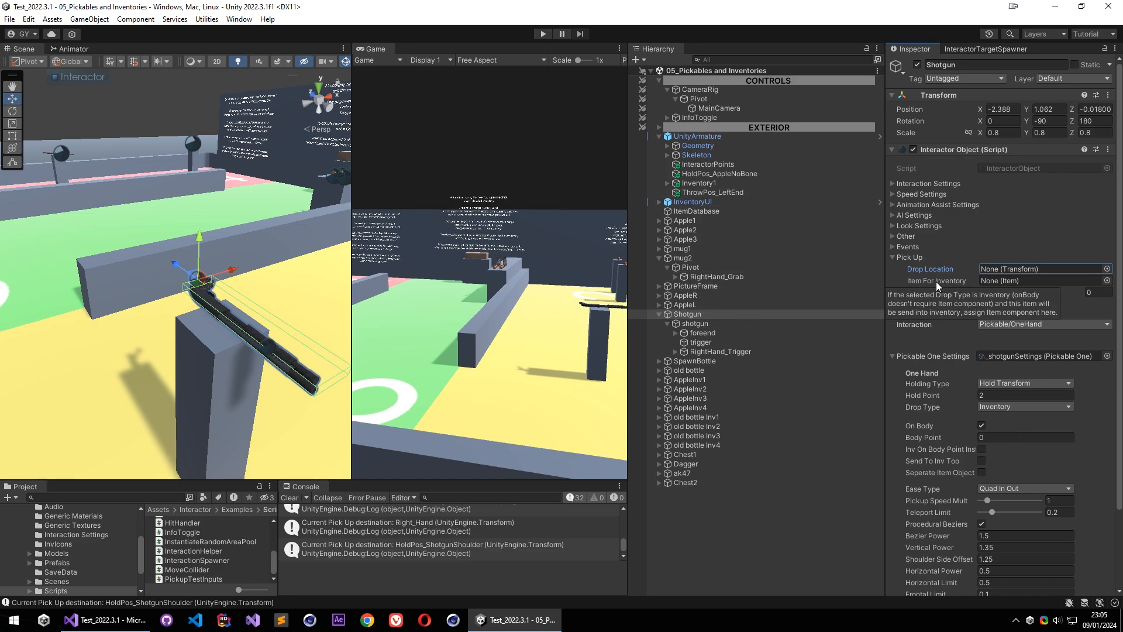
scroll(939, 394, down, 3)
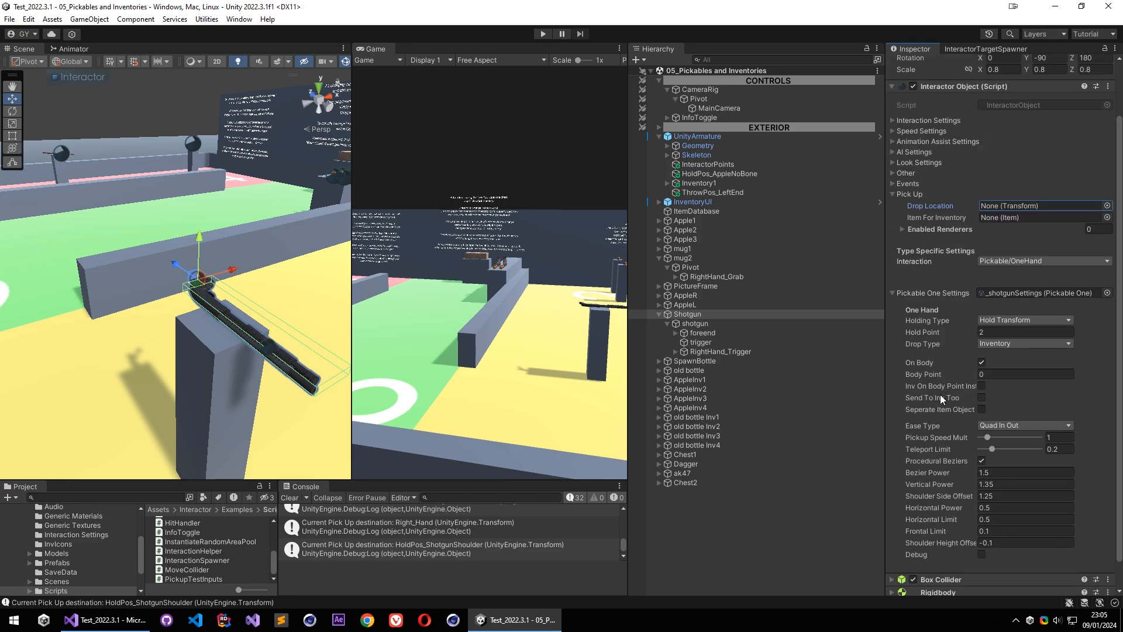
mouse_move(939, 395)
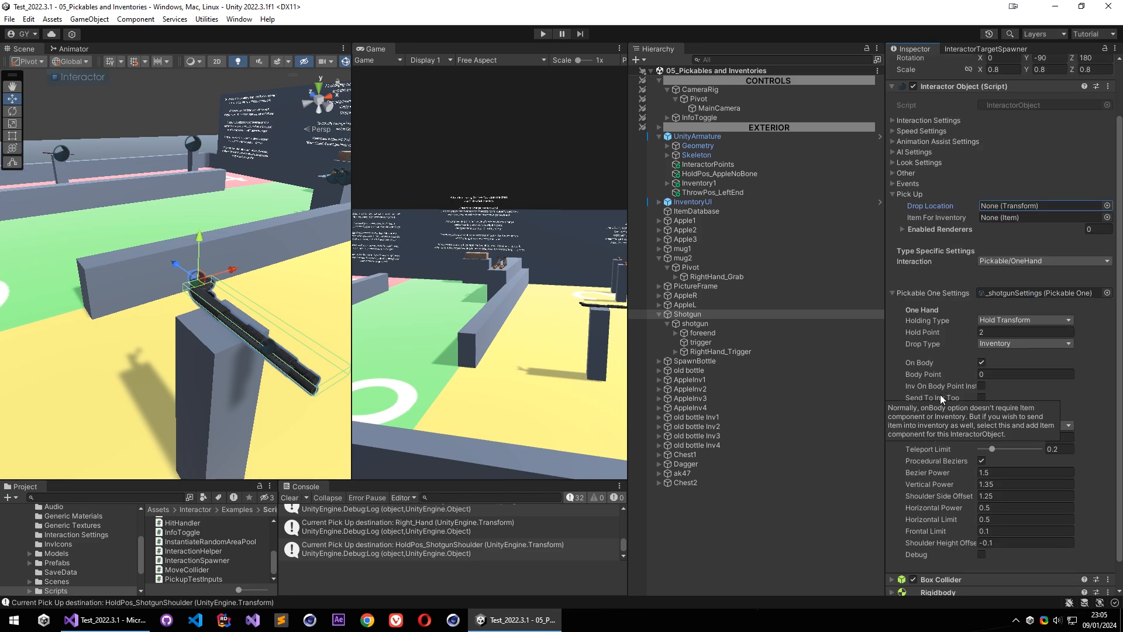
mouse_move(956, 221)
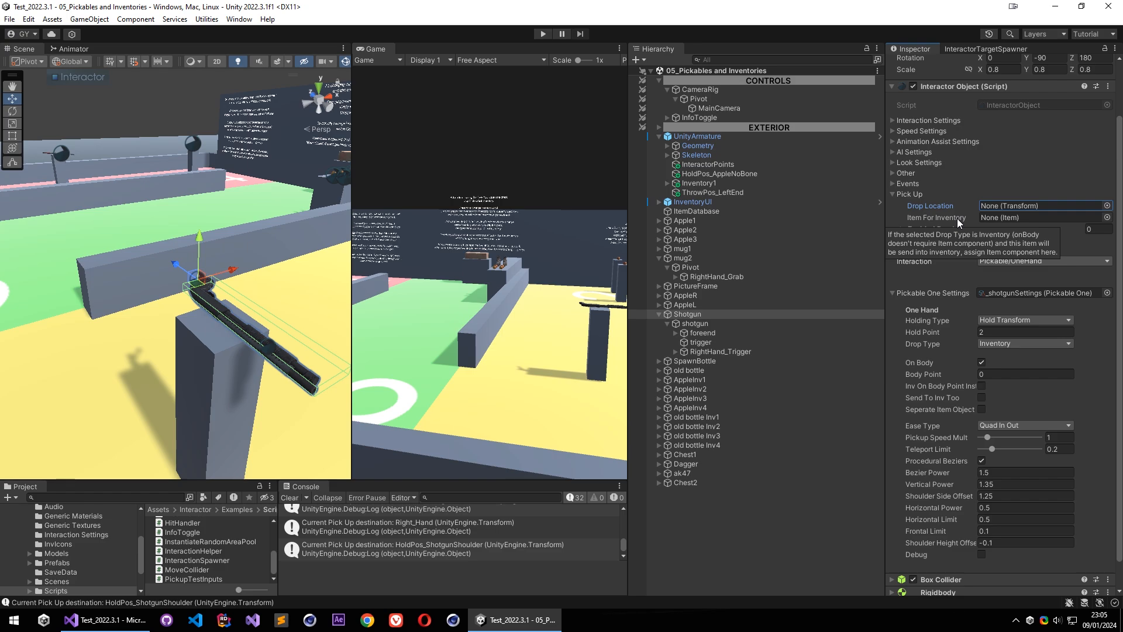
Enter play mode and run the character to the old bottle on the orange stand.
click(543, 33)
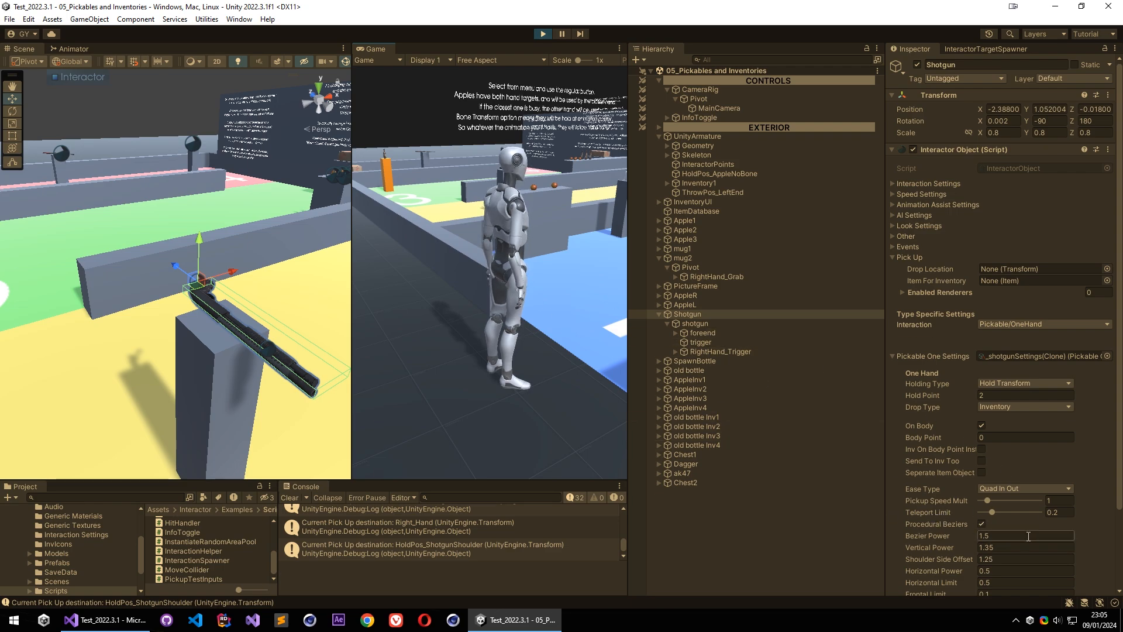
click(517, 263)
key(w)
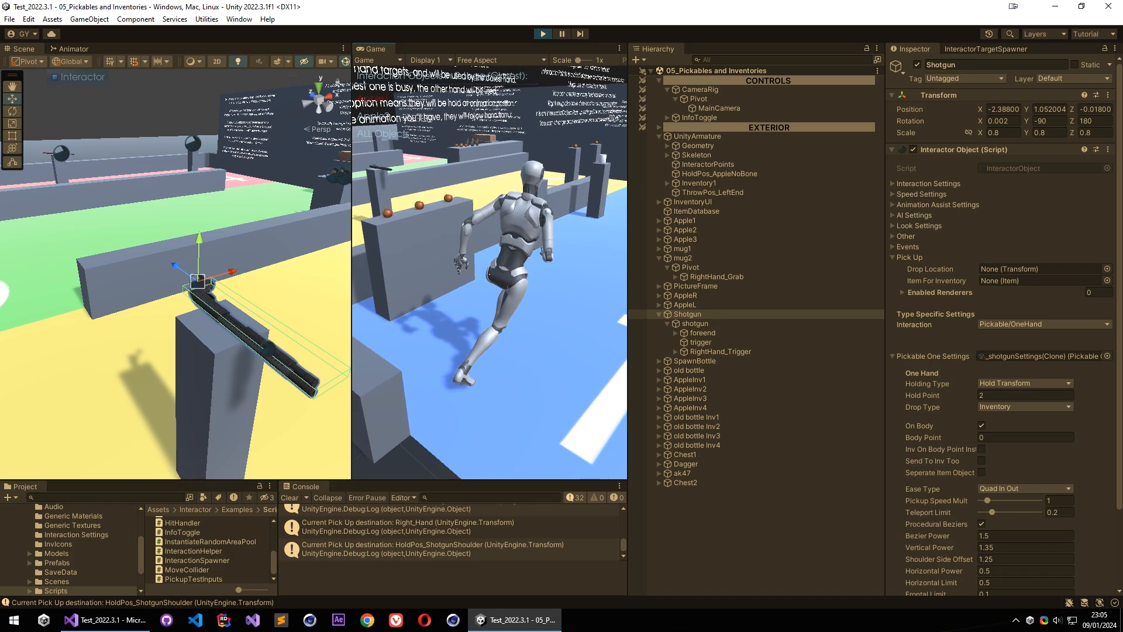
key(w)
key(space)
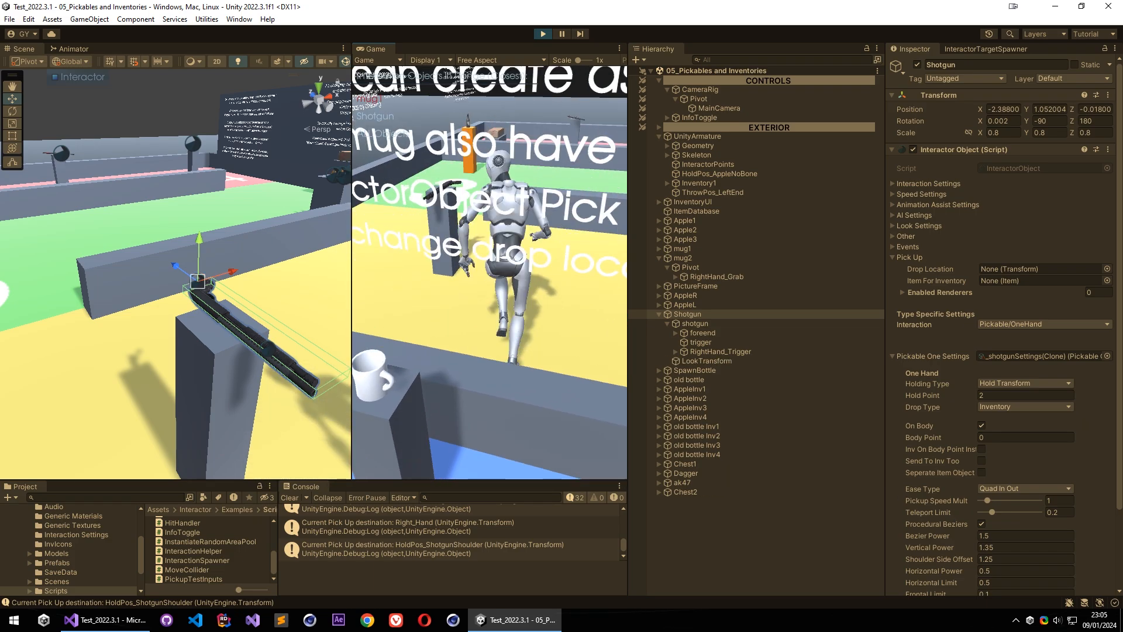
key(w)
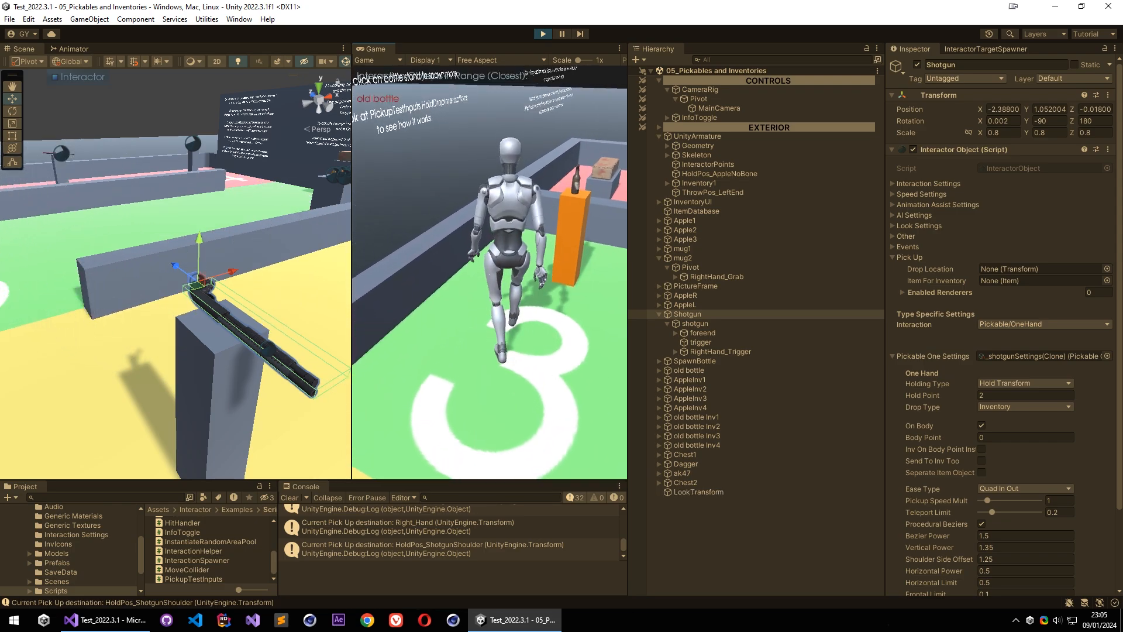
key(w)
key(Escape)
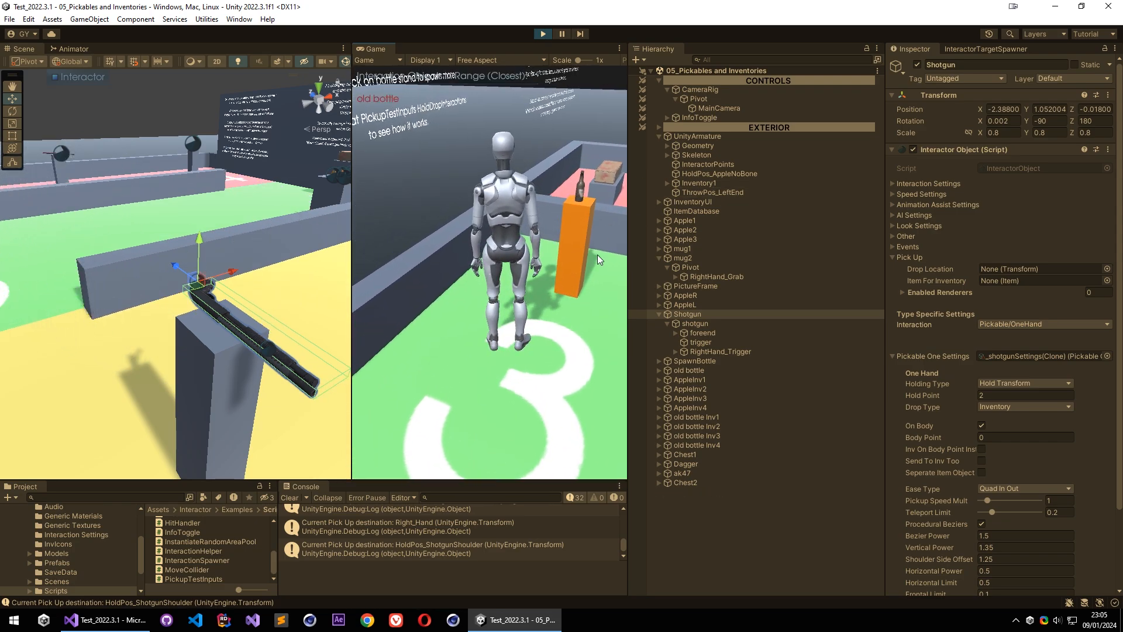
Frame the old bottle and character from the side in the Scene view and turn the character in the game.
right_drag(166, 258, 868, 326)
key(w)
click(331, 290)
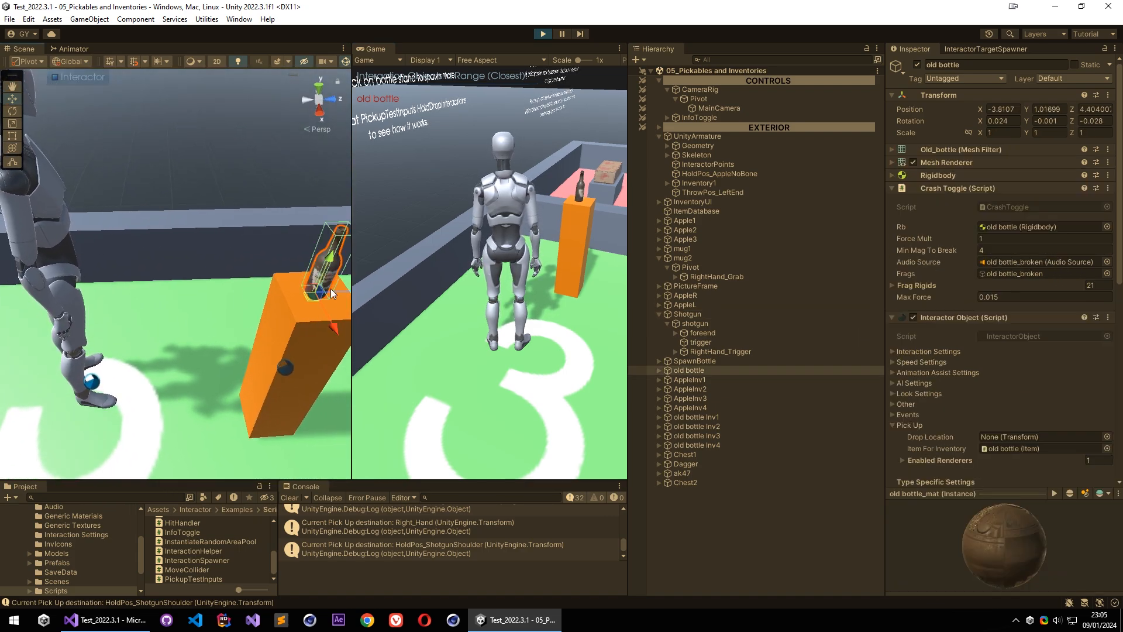
key(s)
right_drag(331, 290, 287, 260)
click(402, 208)
key(d)
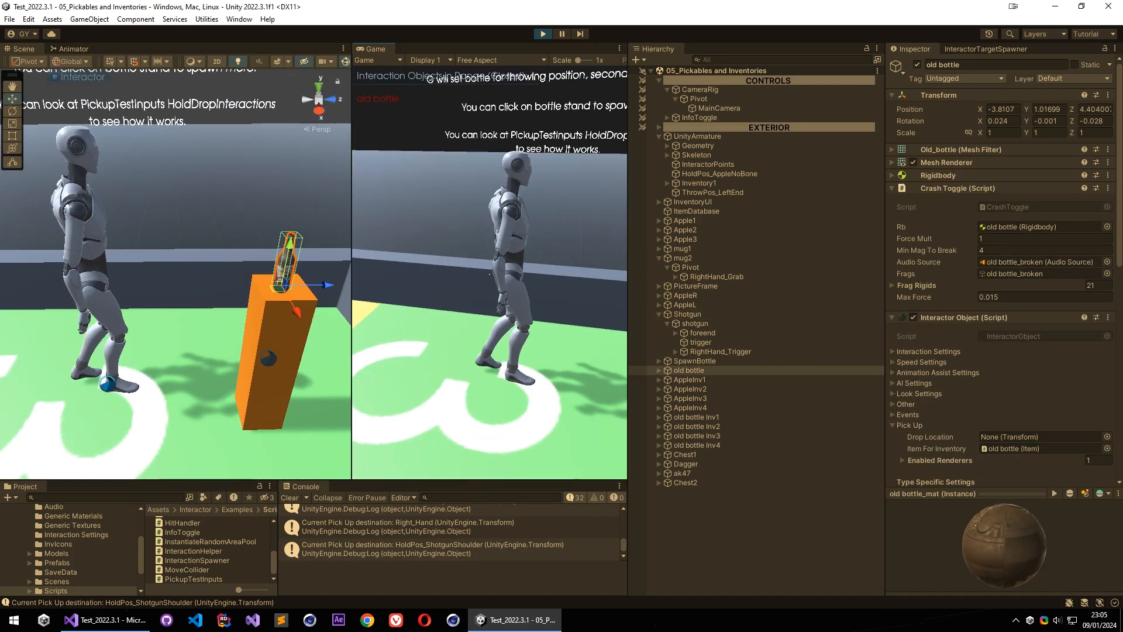
key(w)
key(Escape)
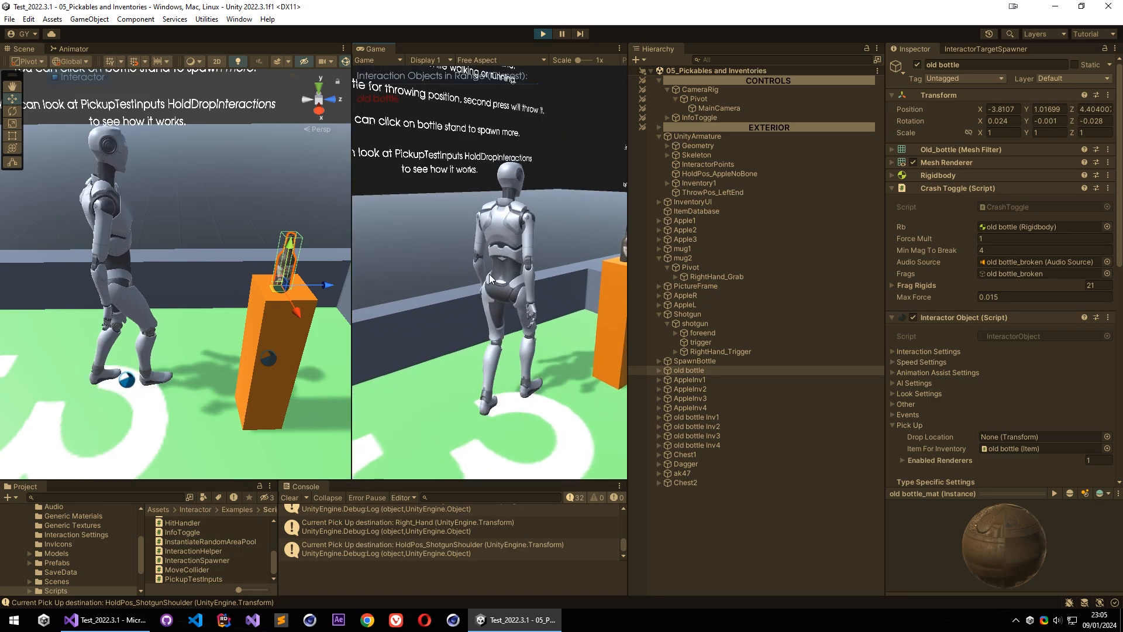
Set the MainCamera's Y position to -0.58 and show the character from the side in the game.
click(725, 108)
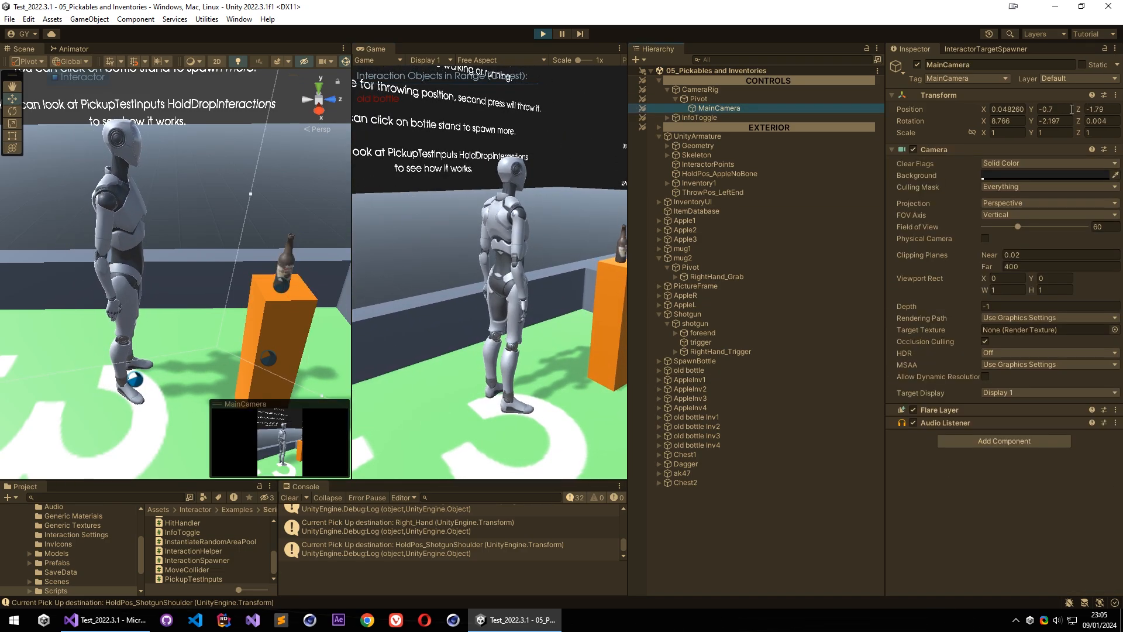
drag(1033, 111, 1040, 111)
click(549, 193)
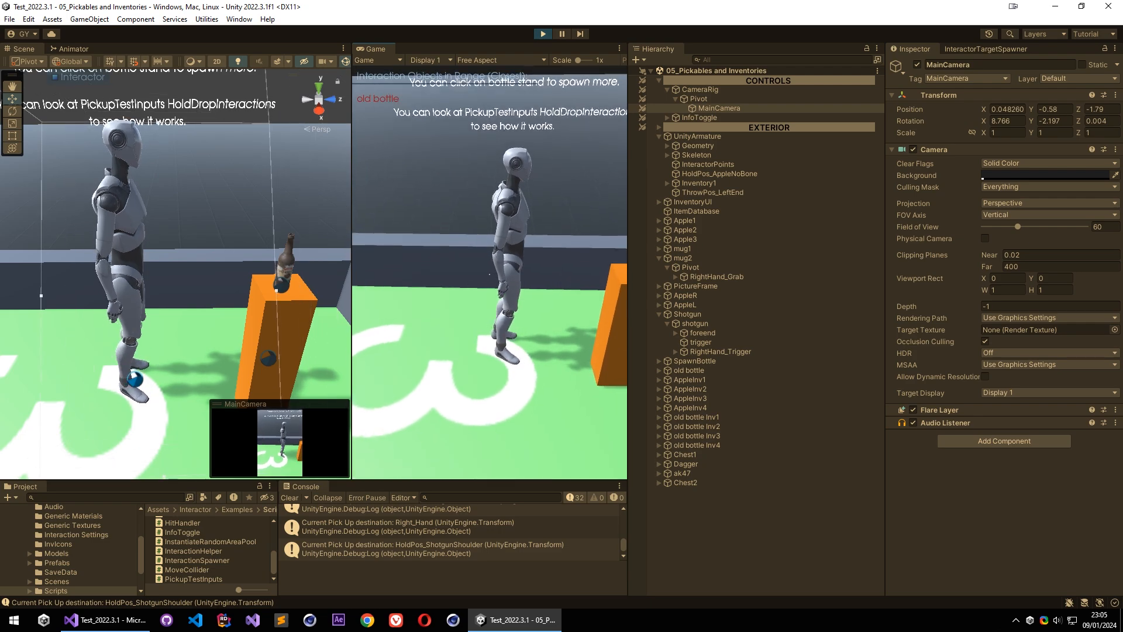
key(Escape)
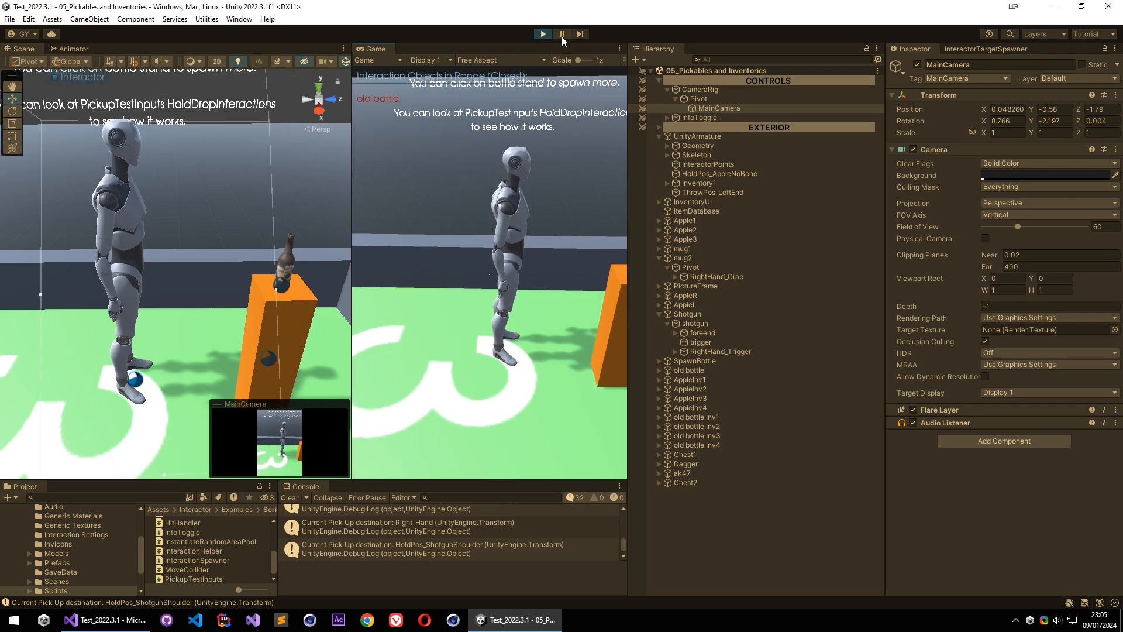
Start picking up the old bottle and pause the game while the character's hand is on it.
key(f)
click(563, 34)
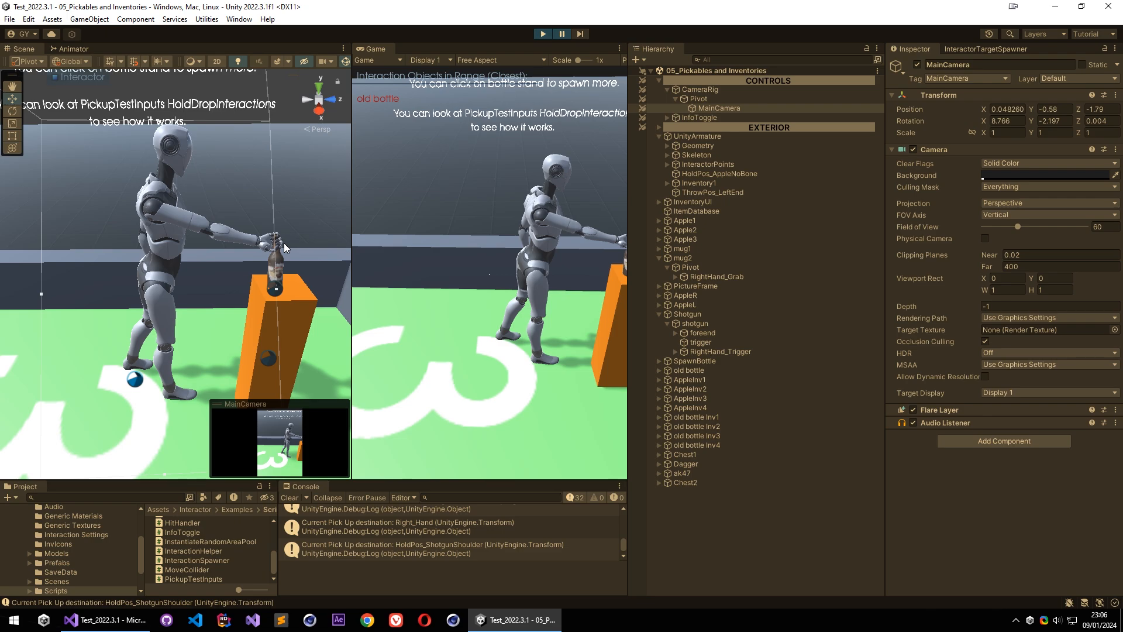
right_drag(288, 195, 294, 160)
click(294, 160)
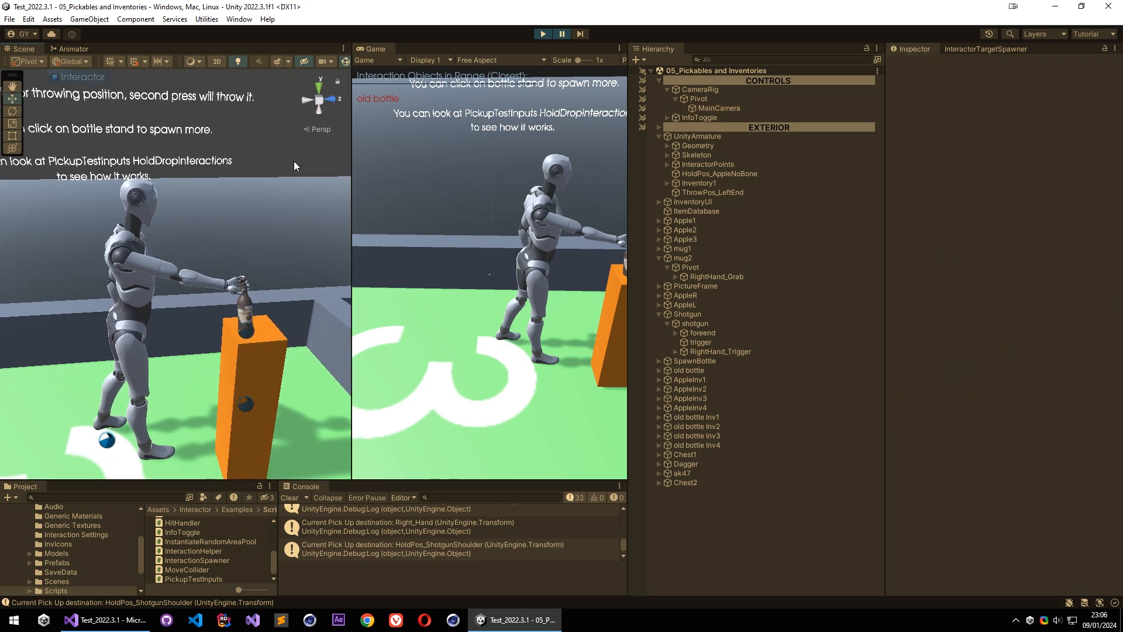
Resume the game to finish the bottle pickup and turn the character toward the camera.
click(463, 179)
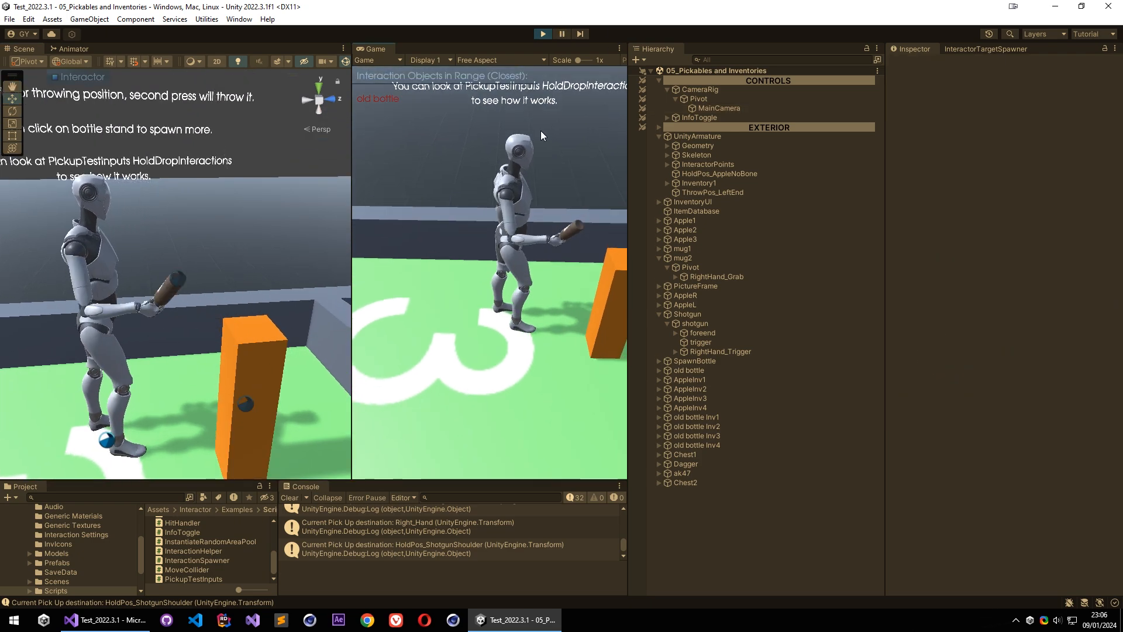
click(541, 131)
key(s)
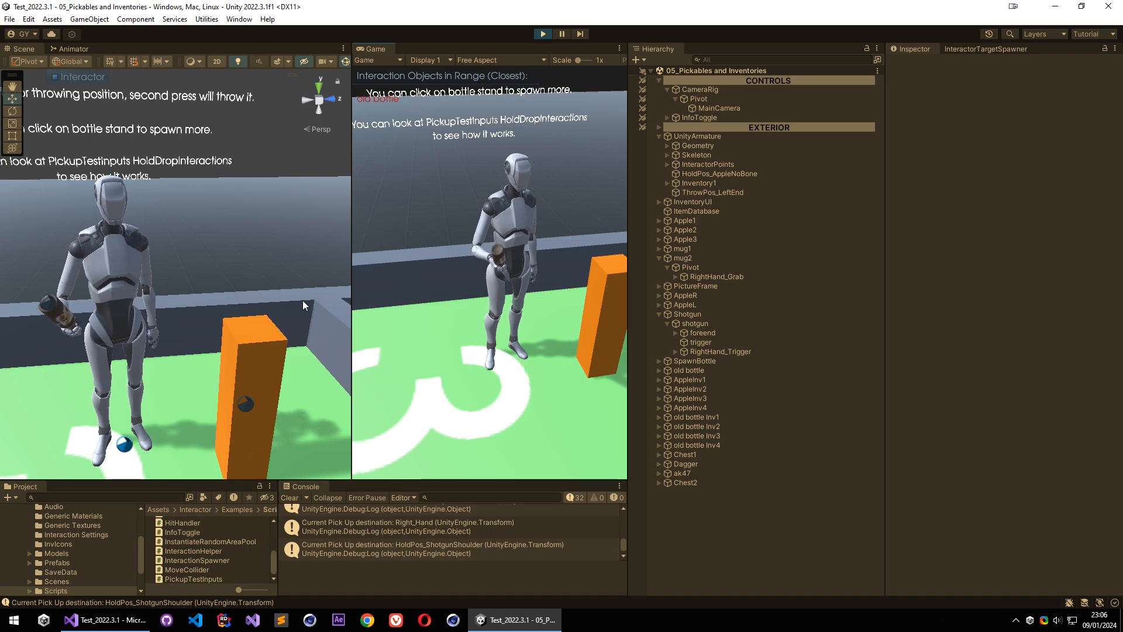
Run the character out of the walled area with the bottle and pass it between the hands.
click(524, 272)
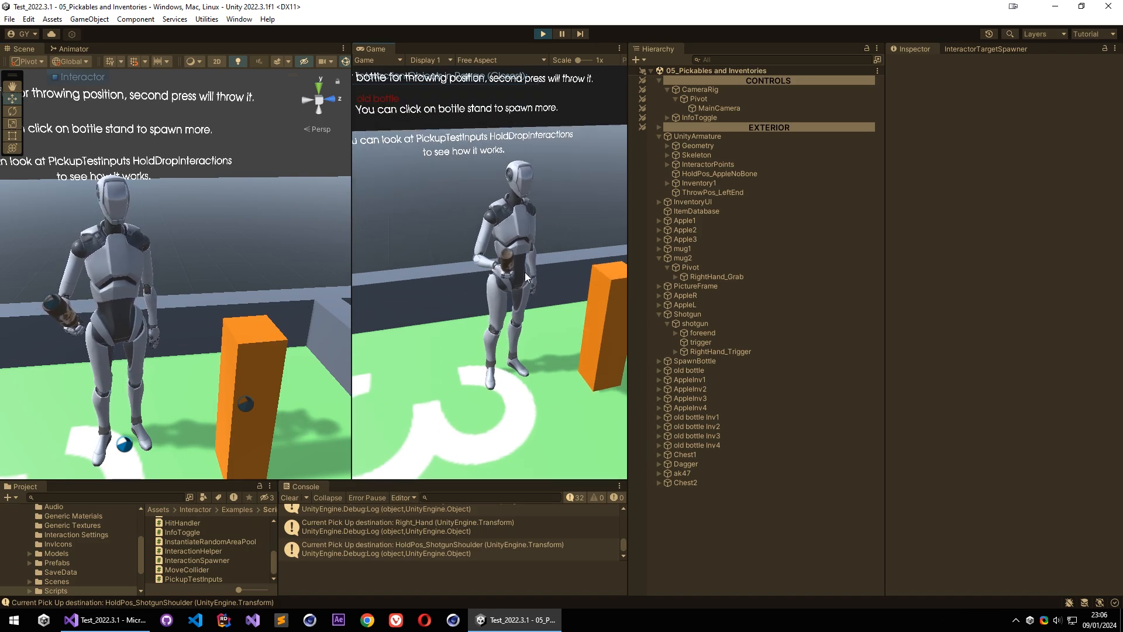
key(w)
key(space)
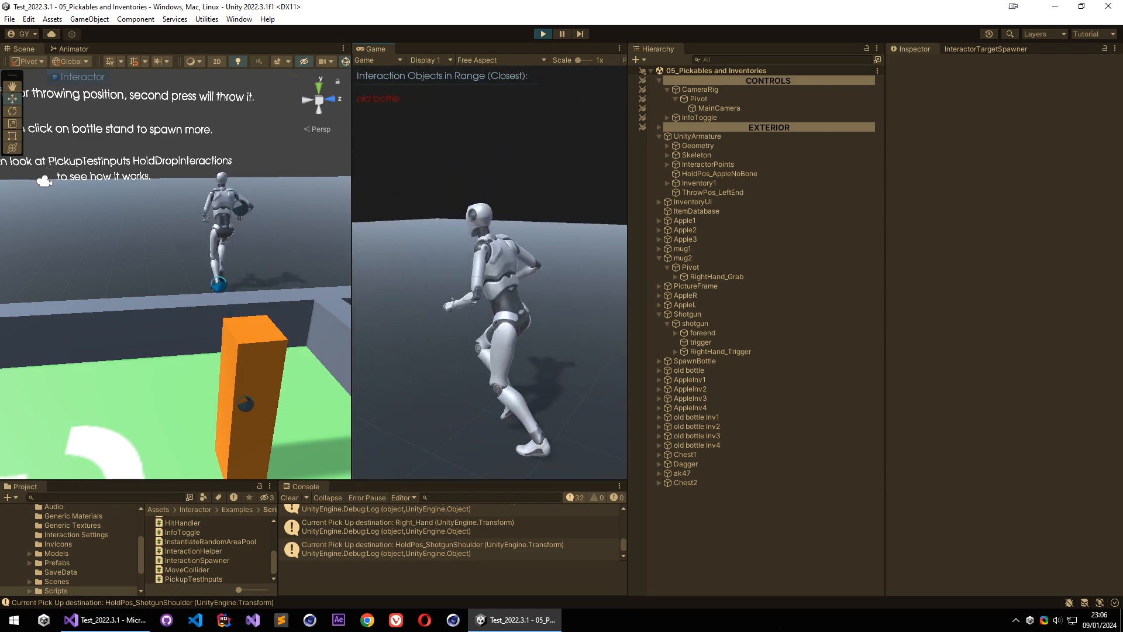
key(a)
key(s)
key(f)
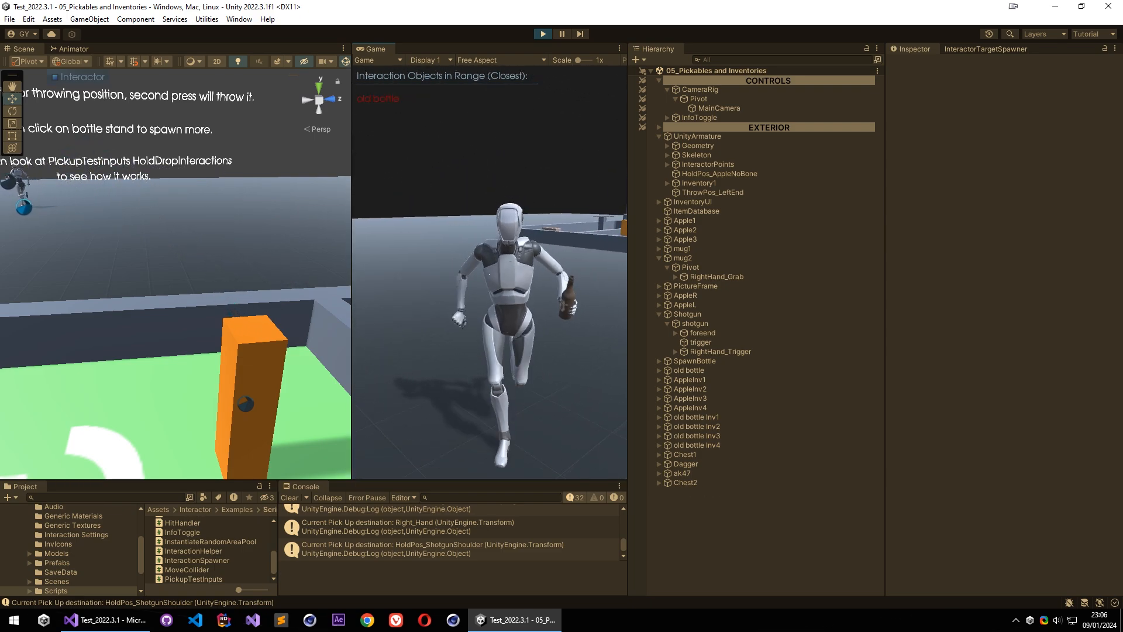
key(f)
key(Escape)
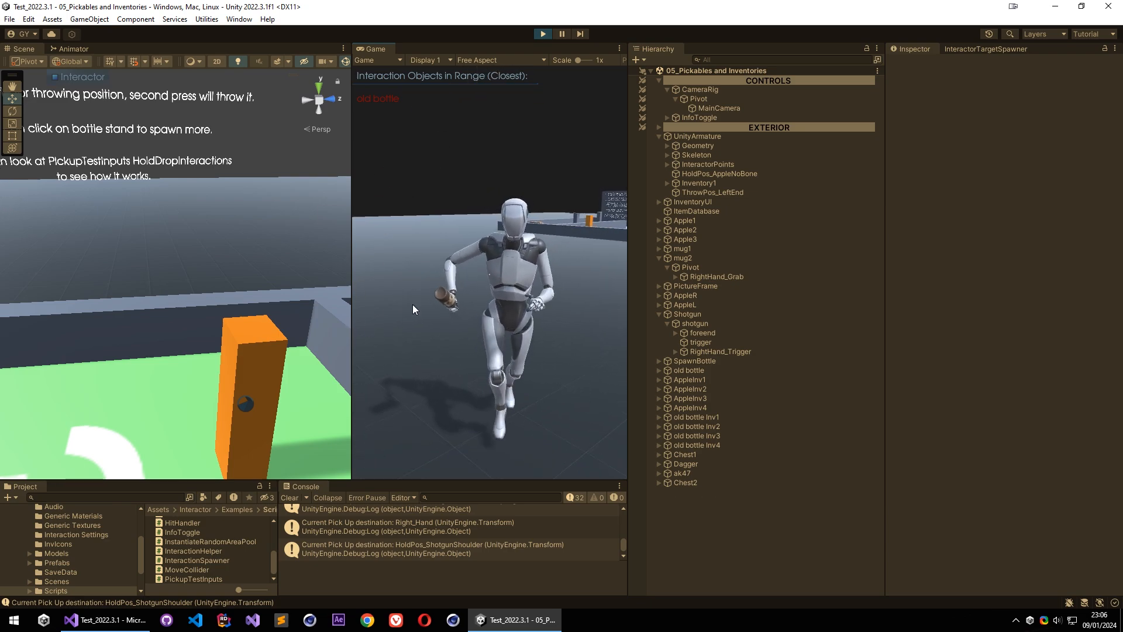
key(f)
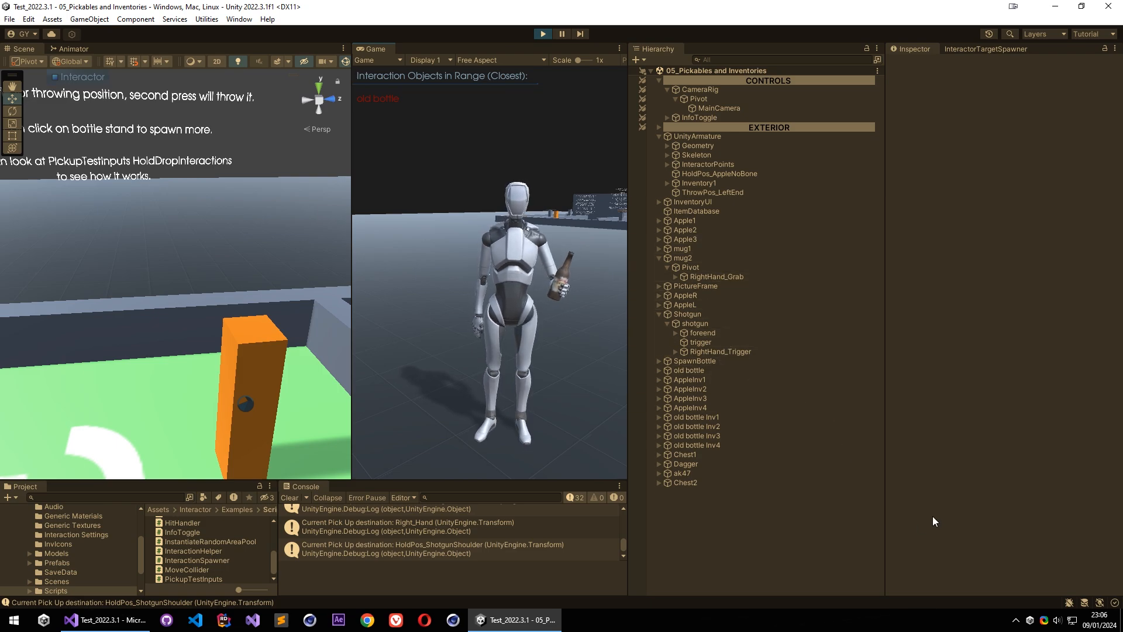
Select and frame the old bottle object and show its Pickable One Settings.
click(713, 351)
click(703, 311)
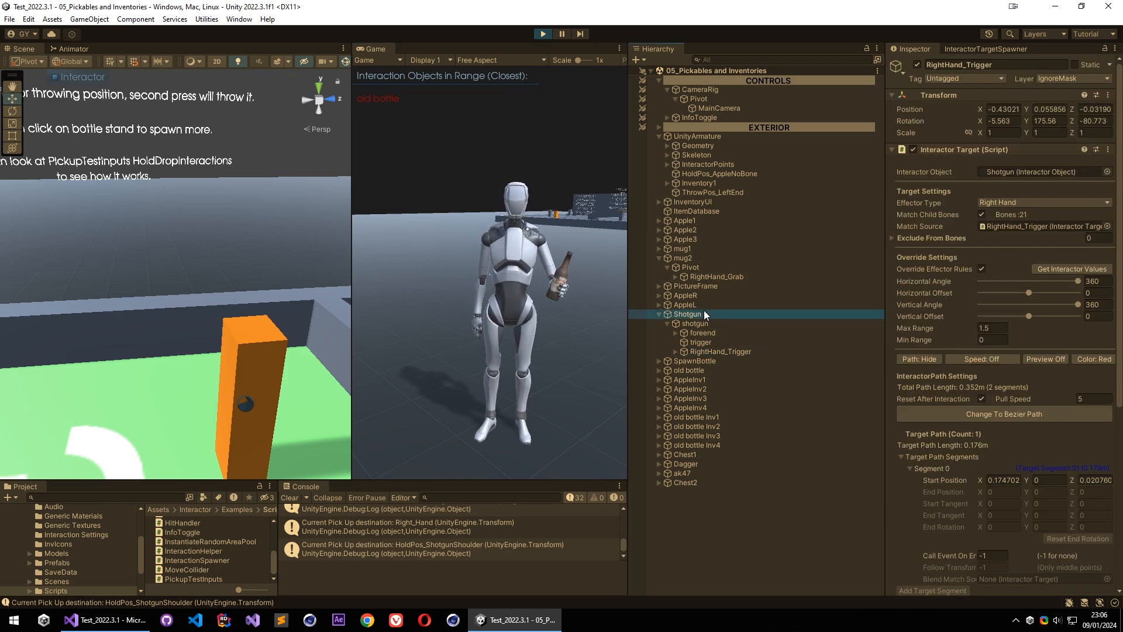
scroll(938, 467, down, 5)
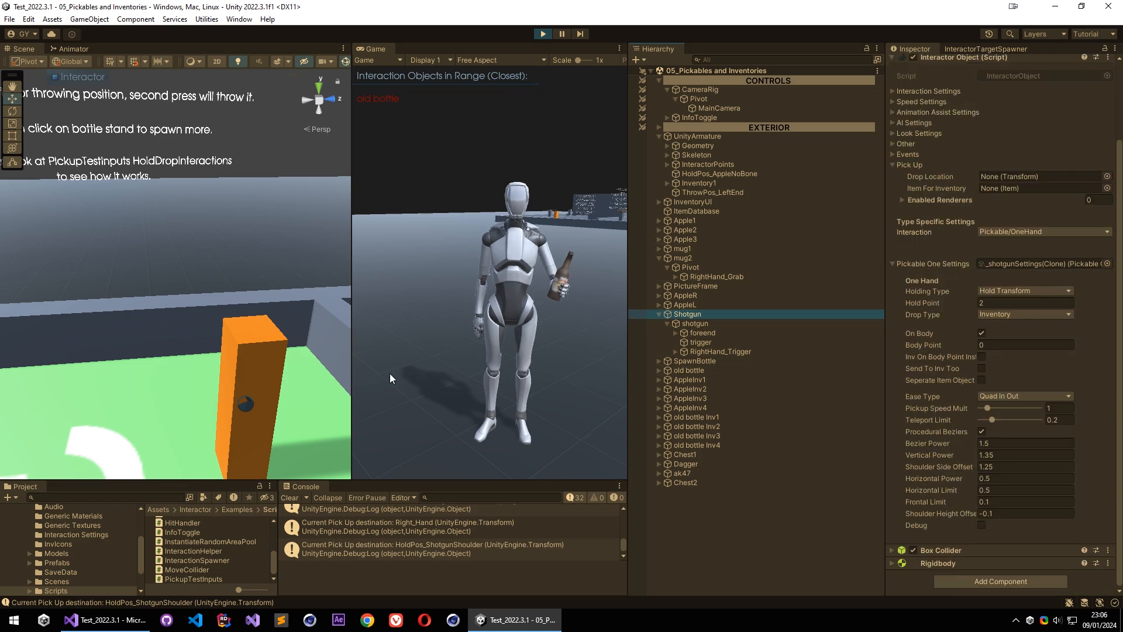
right_drag(204, 351, 1080, 314)
right_drag(310, 252, 374, 193)
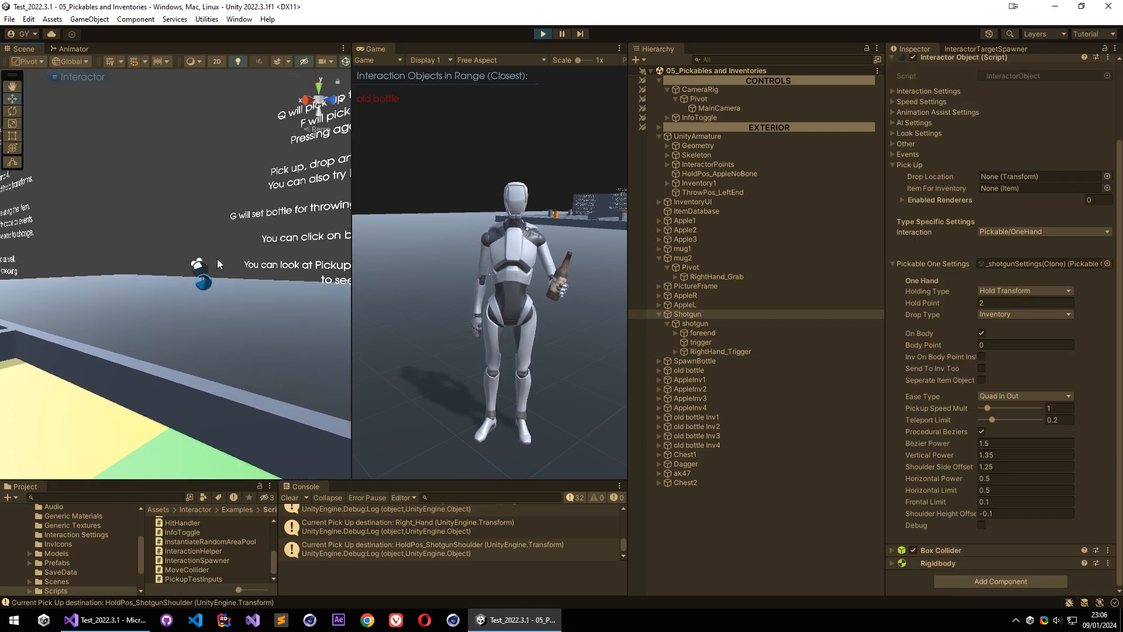
double_click(689, 369)
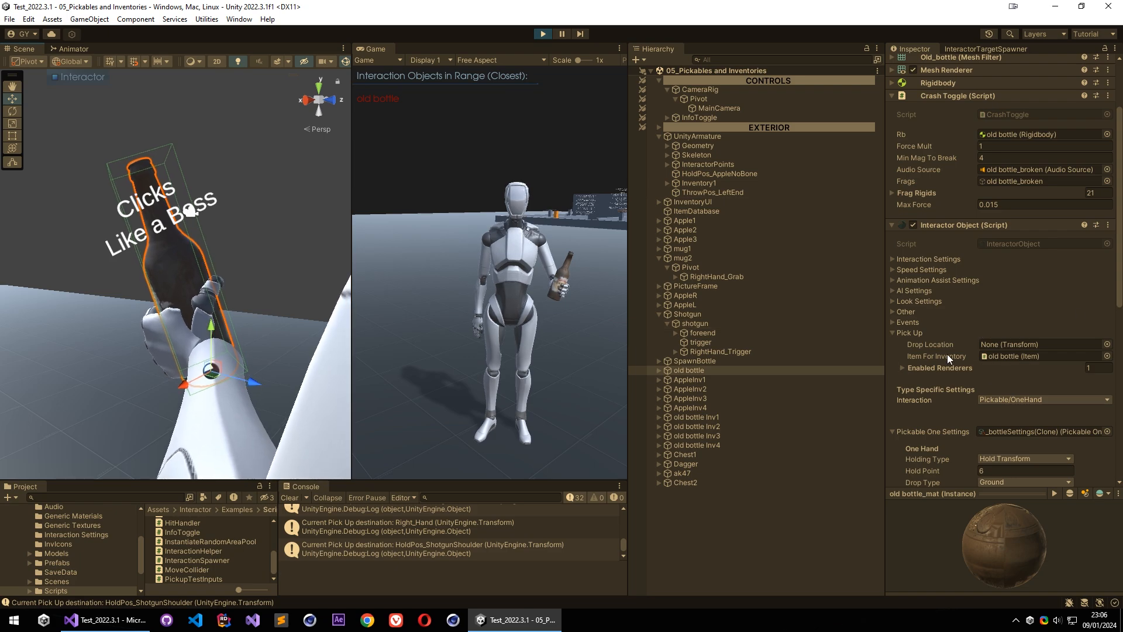
scroll(946, 353, down, 5)
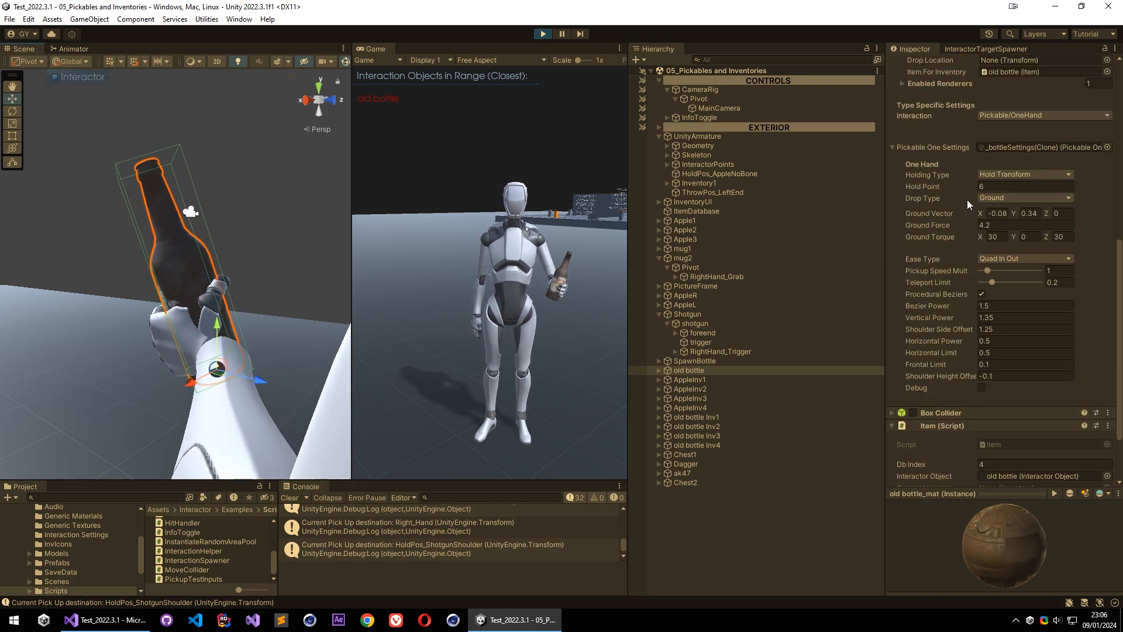
Set the old bottle's Teleport Limit to 0.882 and return to the running game.
click(1056, 282)
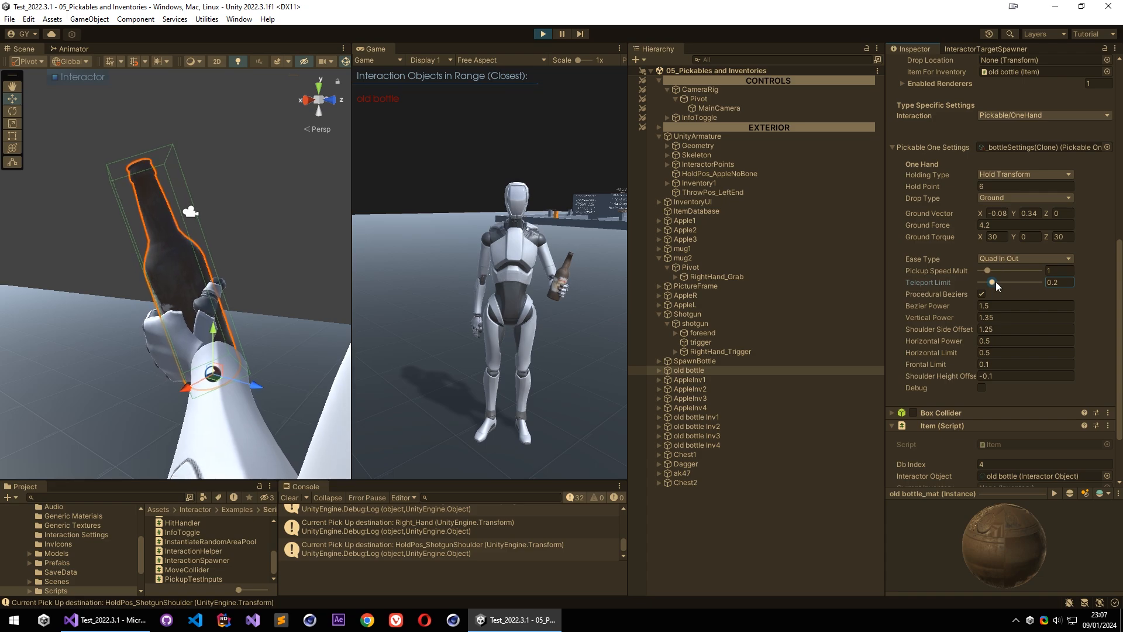
drag(993, 282, 1032, 282)
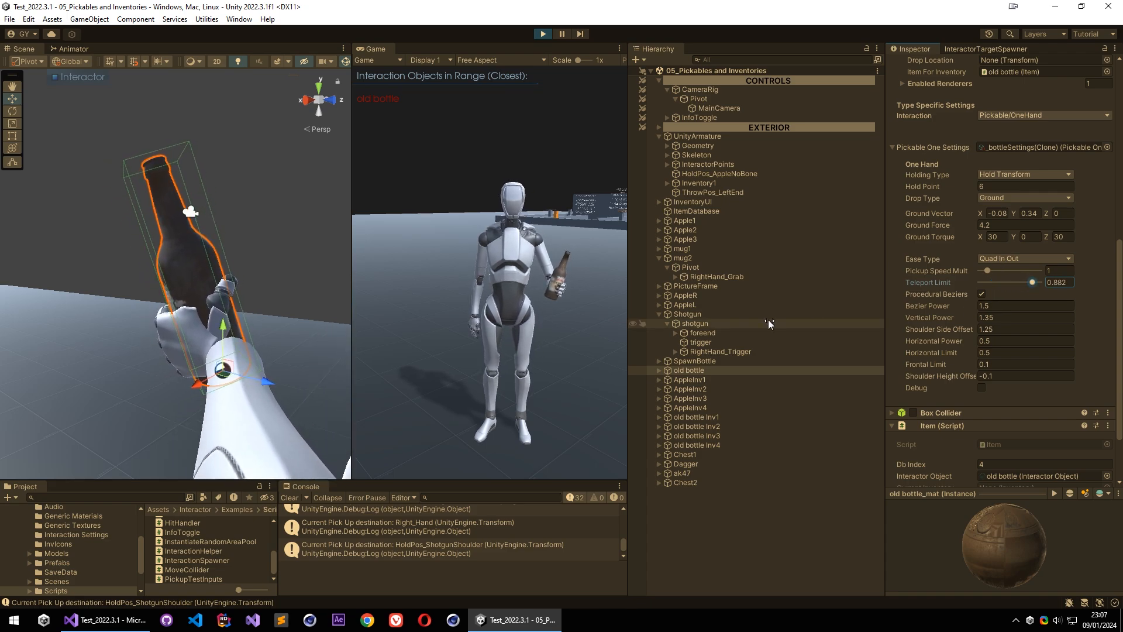
click(520, 339)
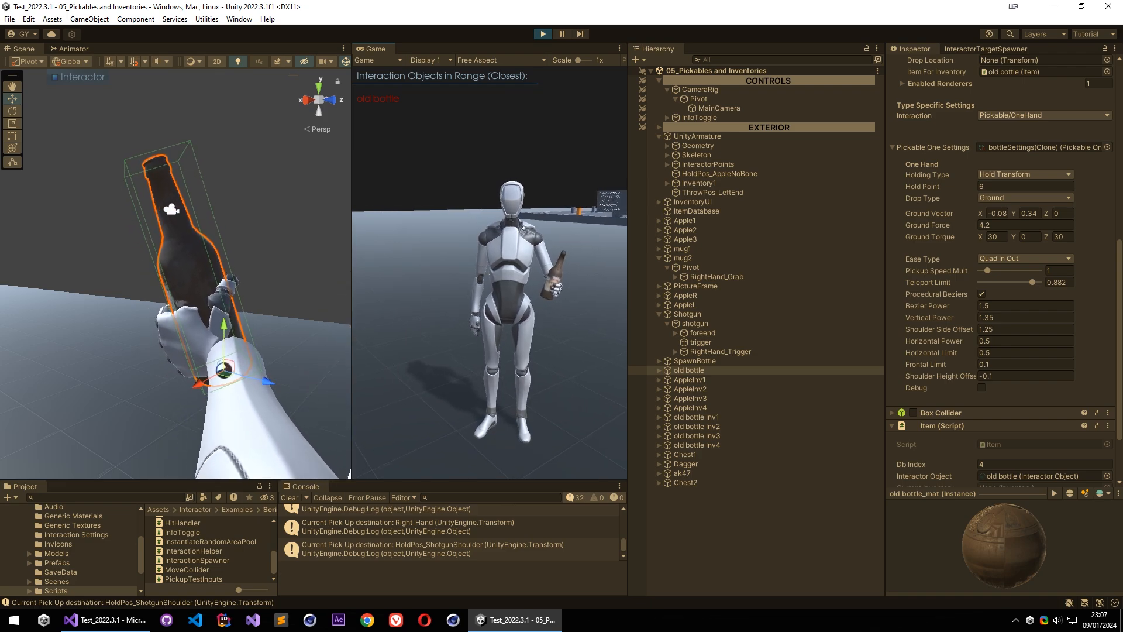
Pass the old bottle back and forth between the character's hands in the running game to test the current Teleport Limit.
key(f)
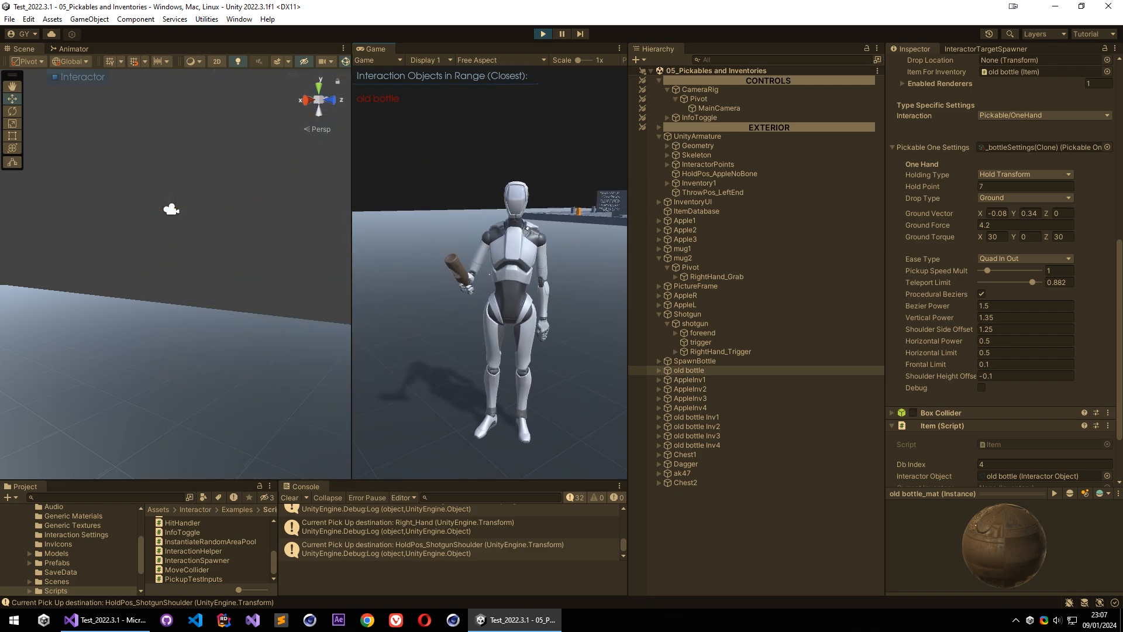
key(f)
key(Escape)
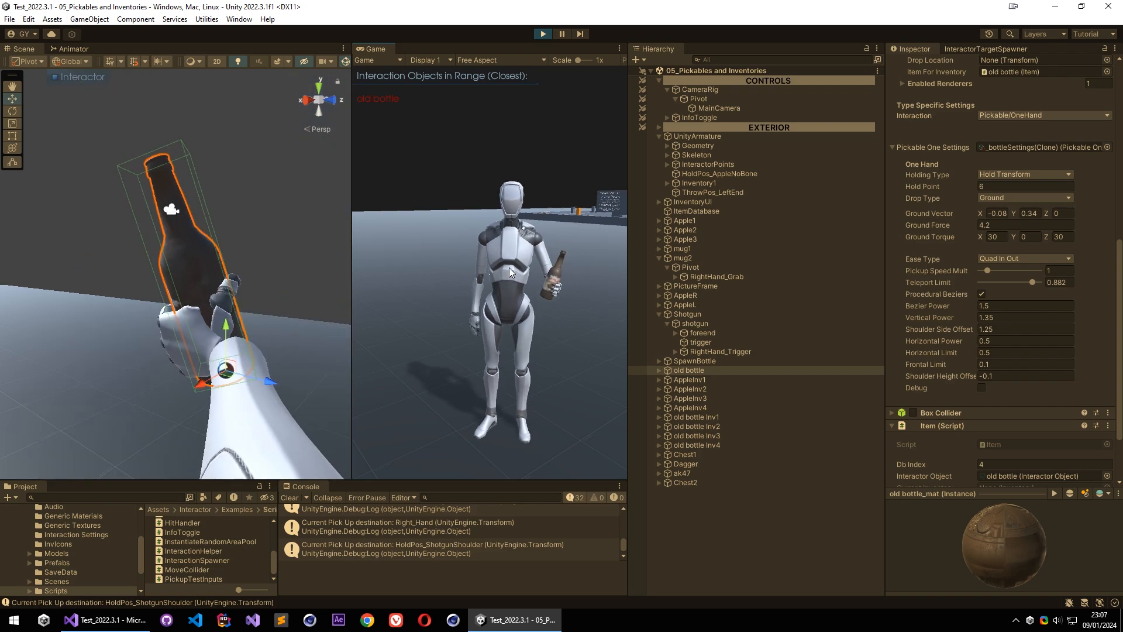
key(f)
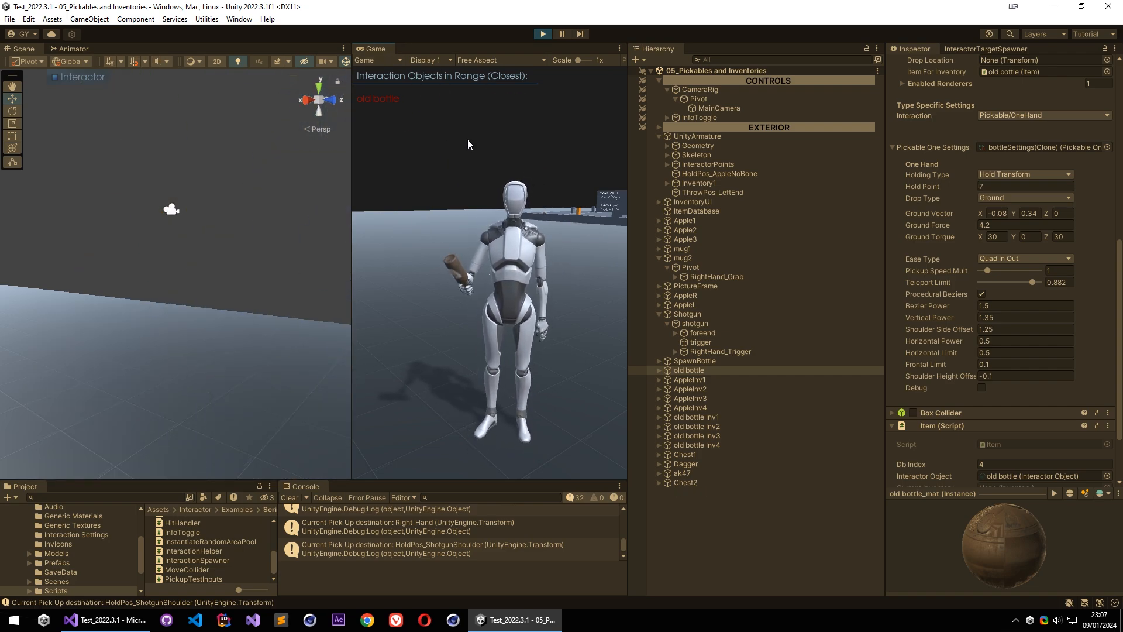
key(f)
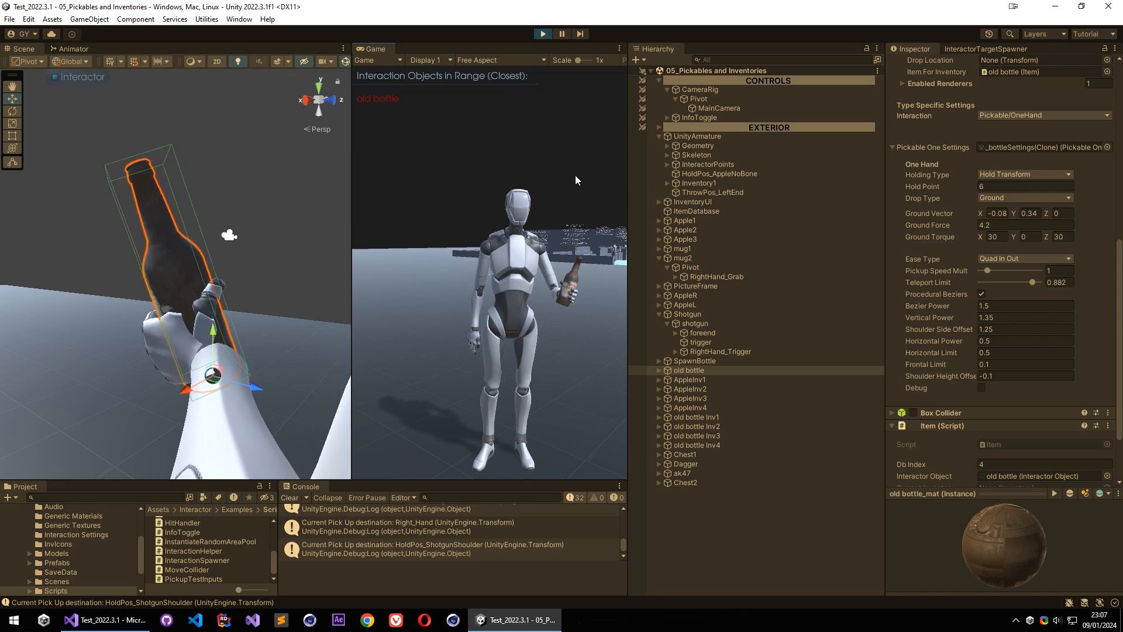
Set the old bottle's Teleport Limit to 0.061 and pass the bottle between the character's hands to test it.
drag(1032, 283, 982, 286)
click(461, 261)
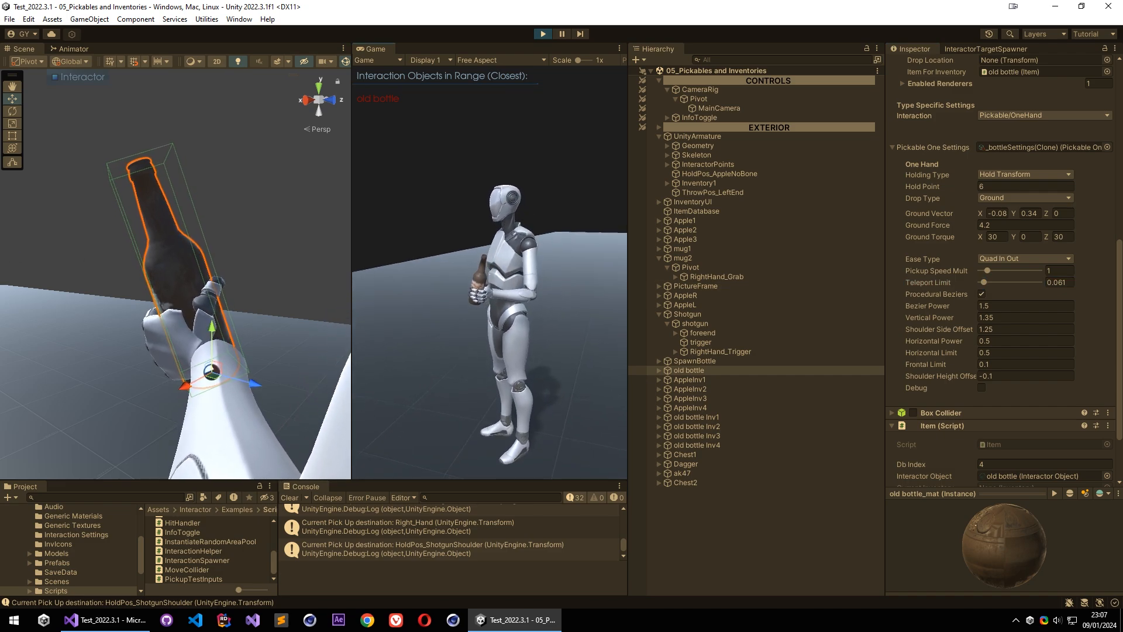
key(f)
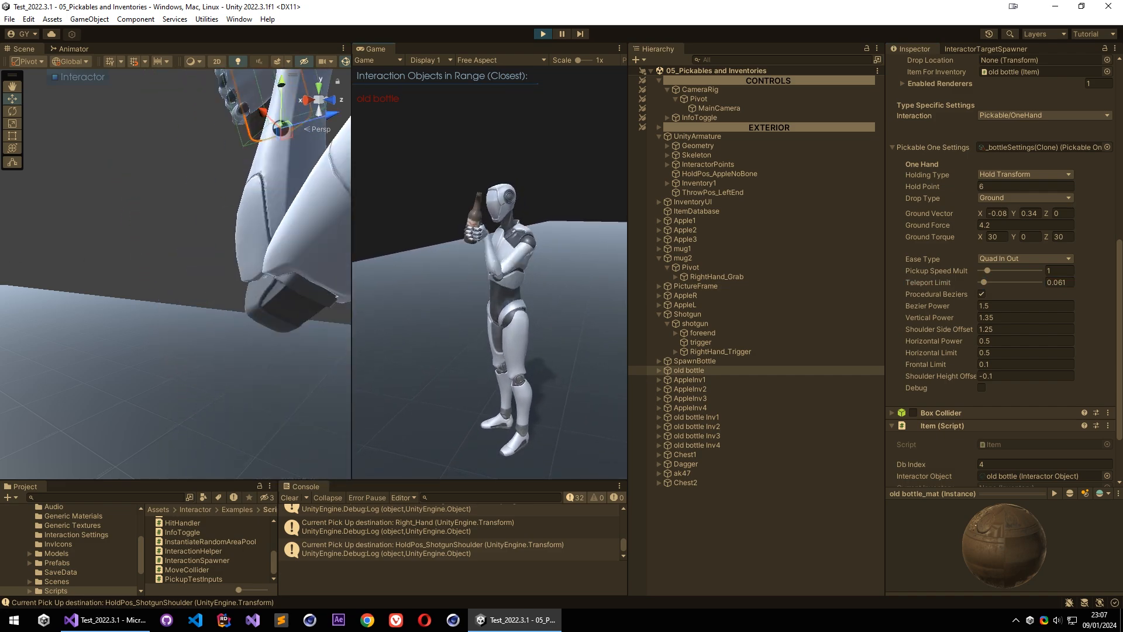
key(f)
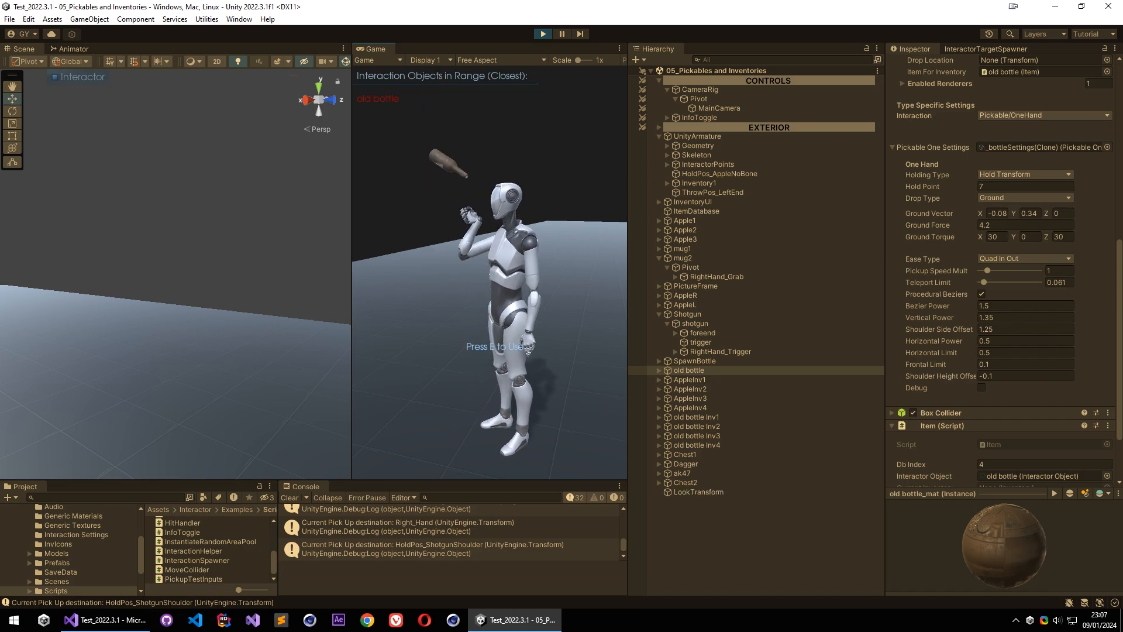
key(f)
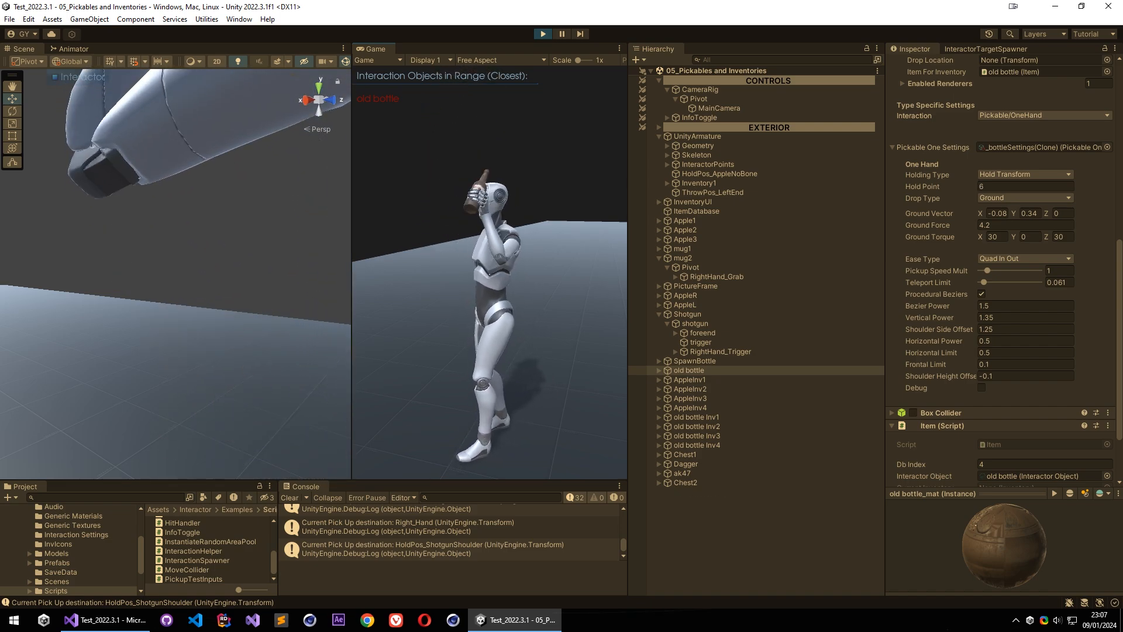
key(Escape)
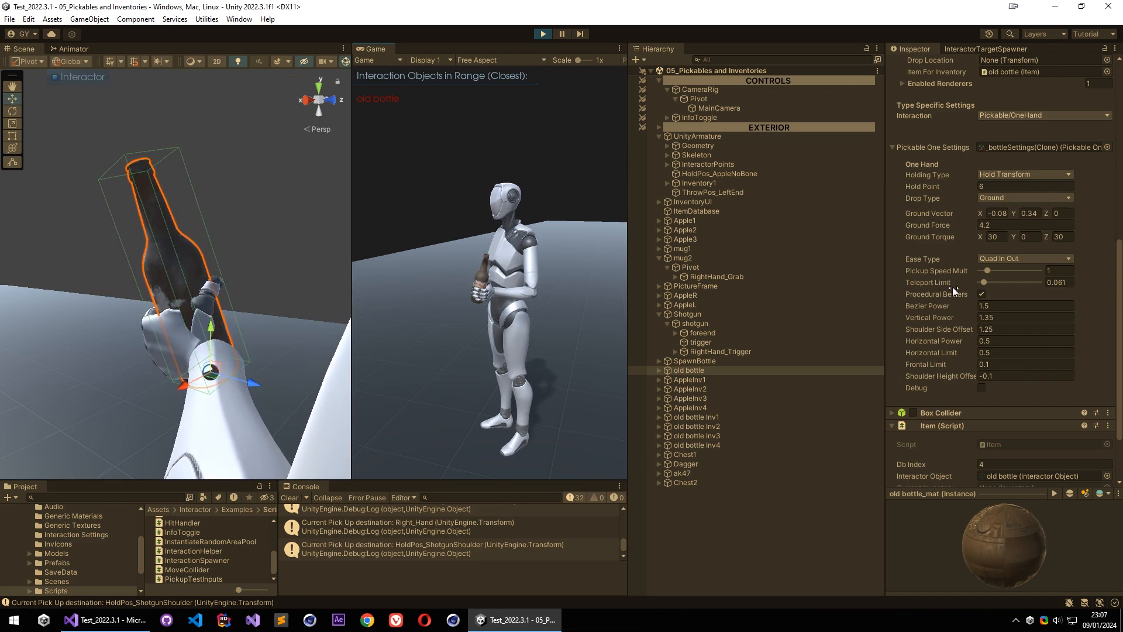
Set the old bottle's Pickup Speed Mult to 3.06 and throw the bottle onto the ground ahead of the character.
click(988, 270)
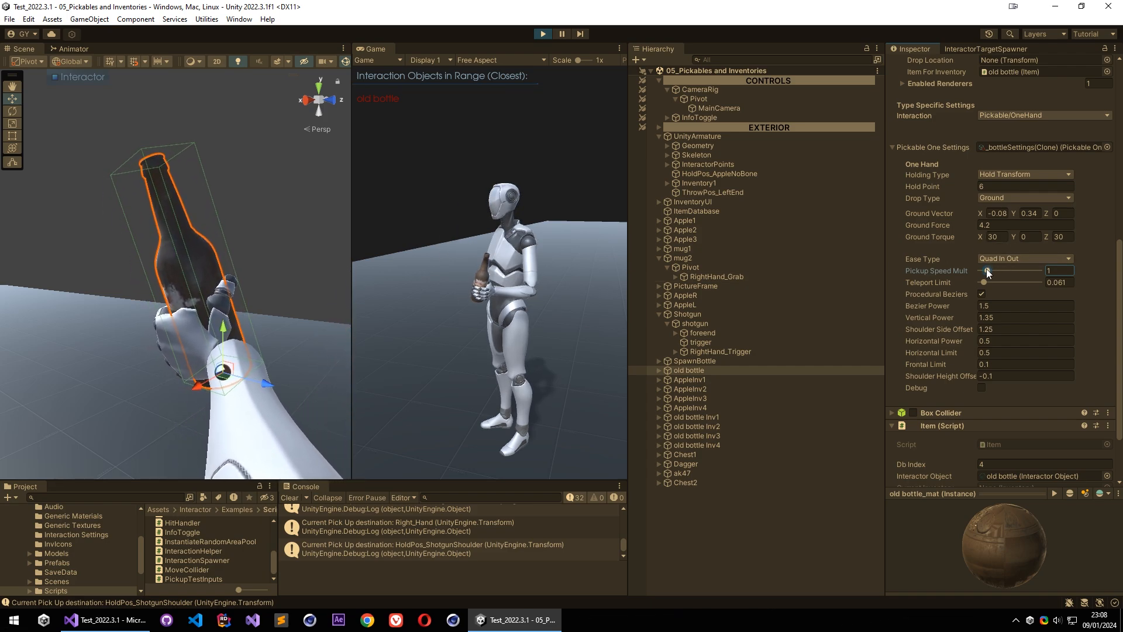
drag(986, 269, 1002, 270)
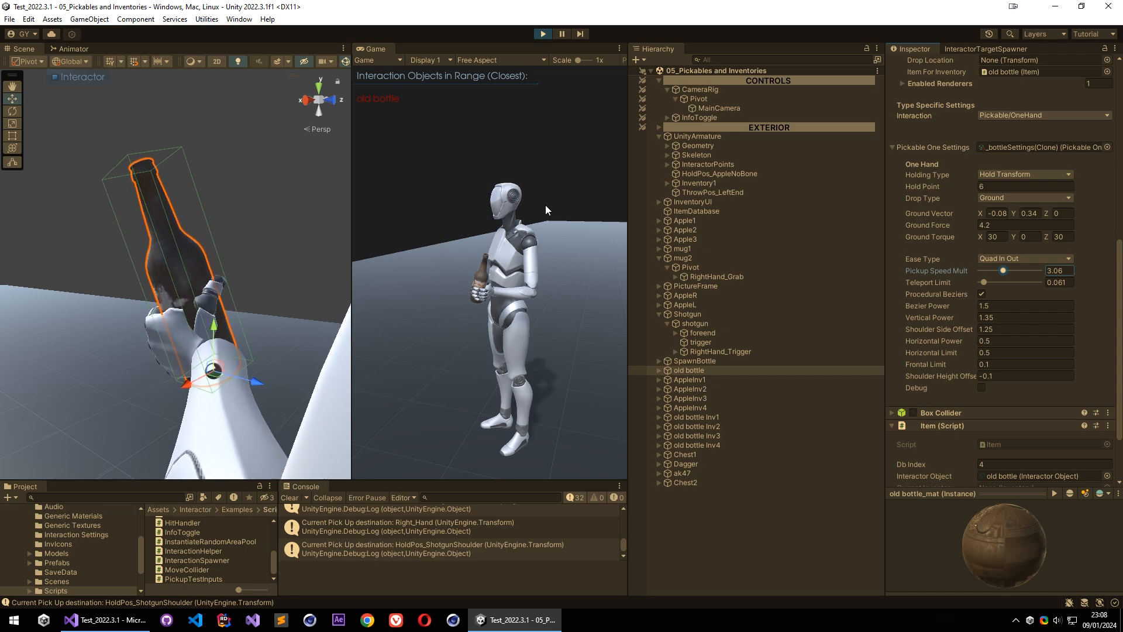
right_drag(545, 205, 489, 272)
key(t)
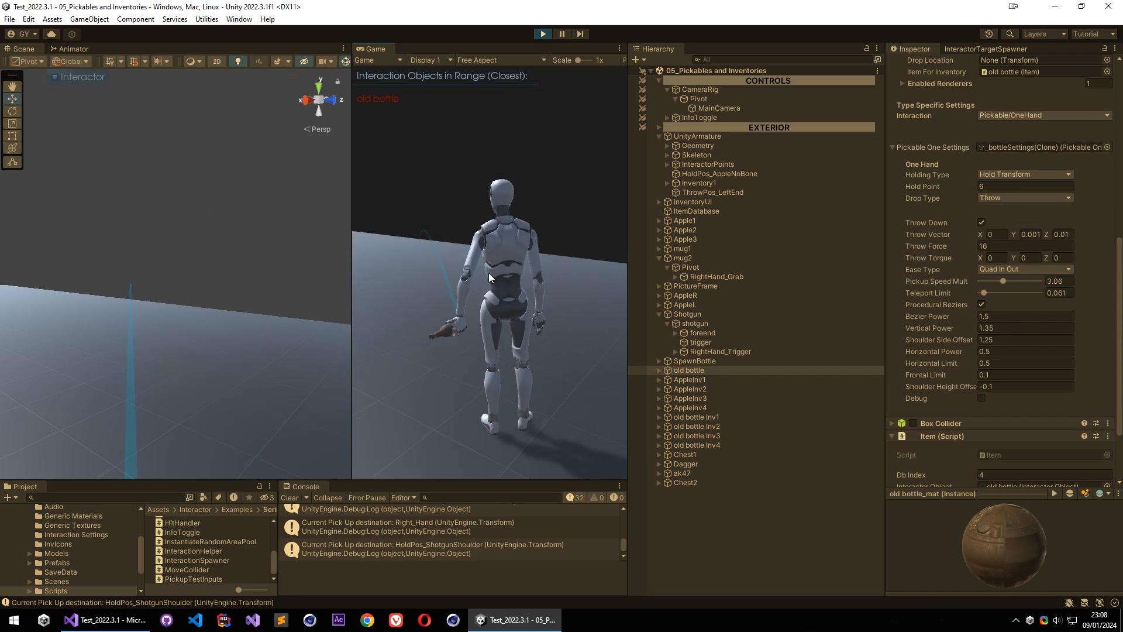
key(f)
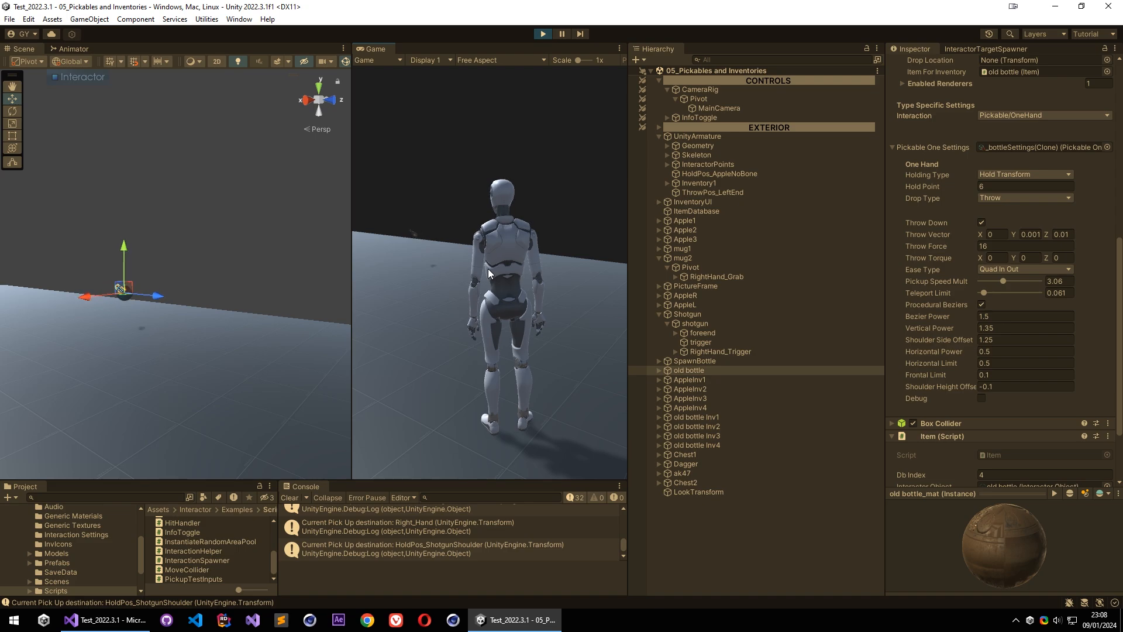